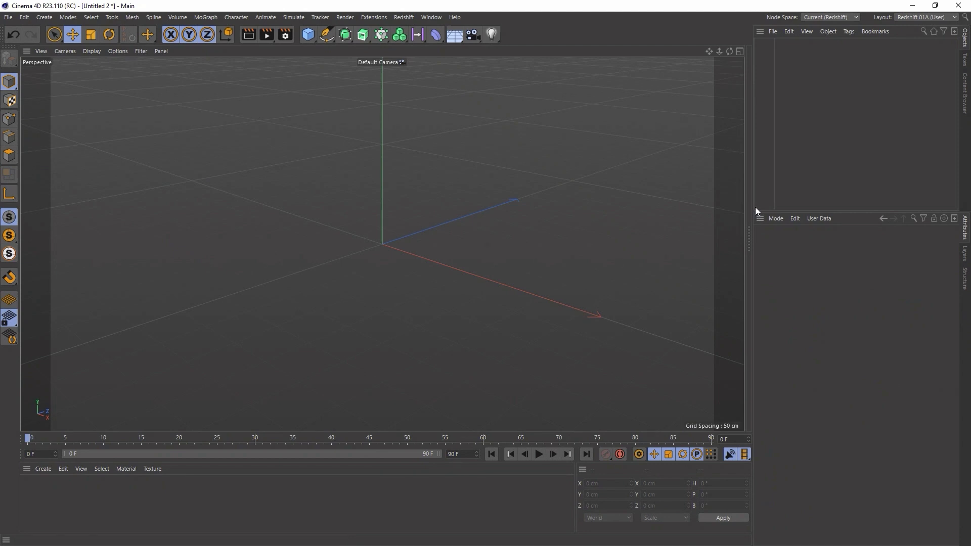
Unfold the docked Redshift RenderView beside the perspective viewport, fold it, and unfold it again
click(750, 219)
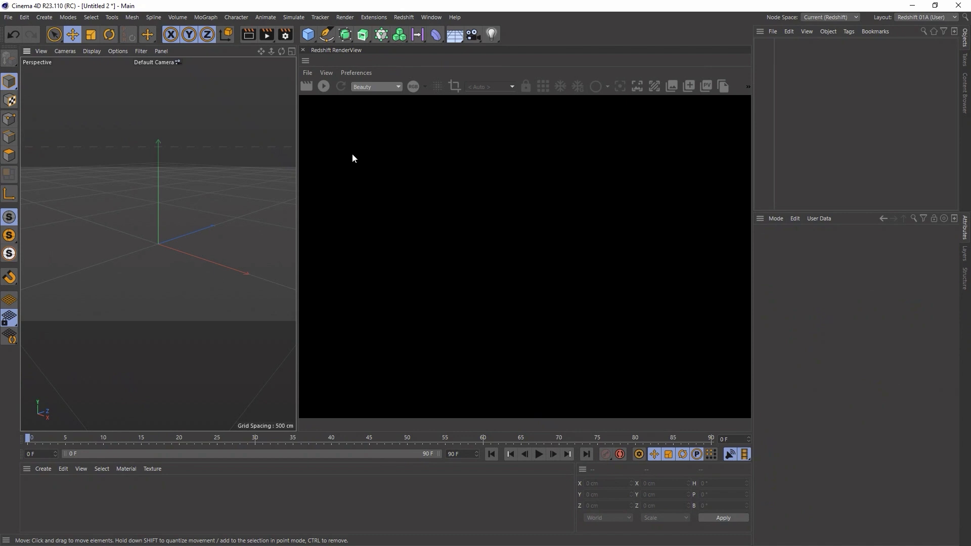
ctrl+click(303, 62)
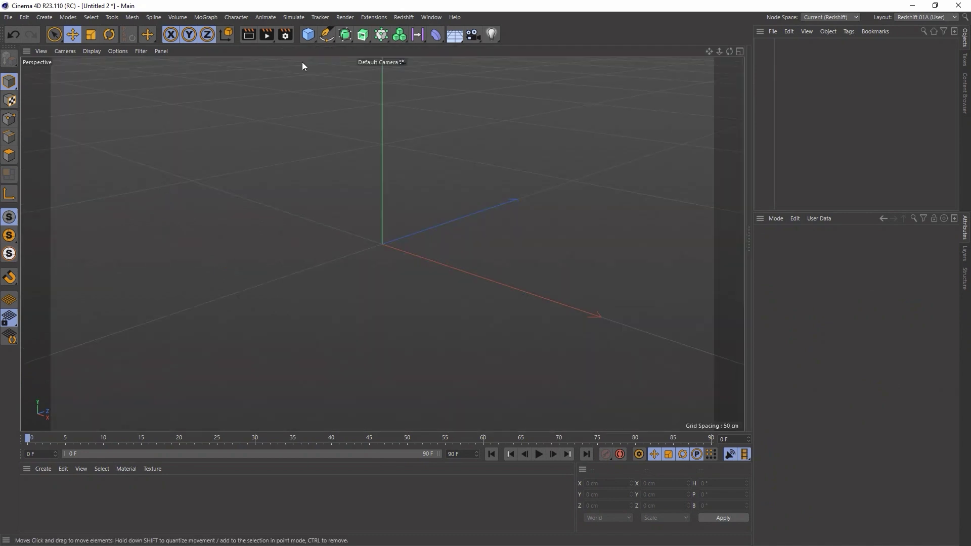
click(749, 234)
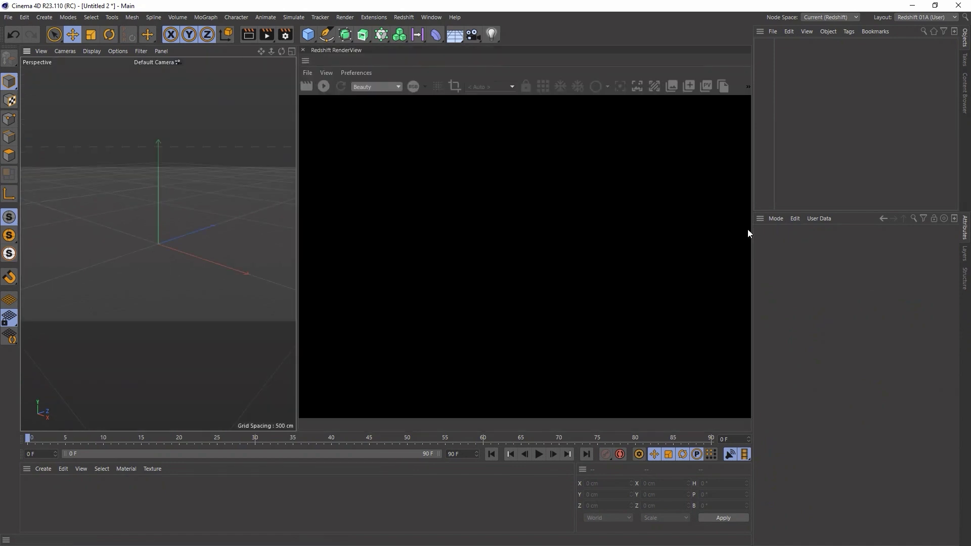
Open the Thinking Particles settings window and position it over the Redshift RenderView
click(301, 17)
mouse_move(302, 61)
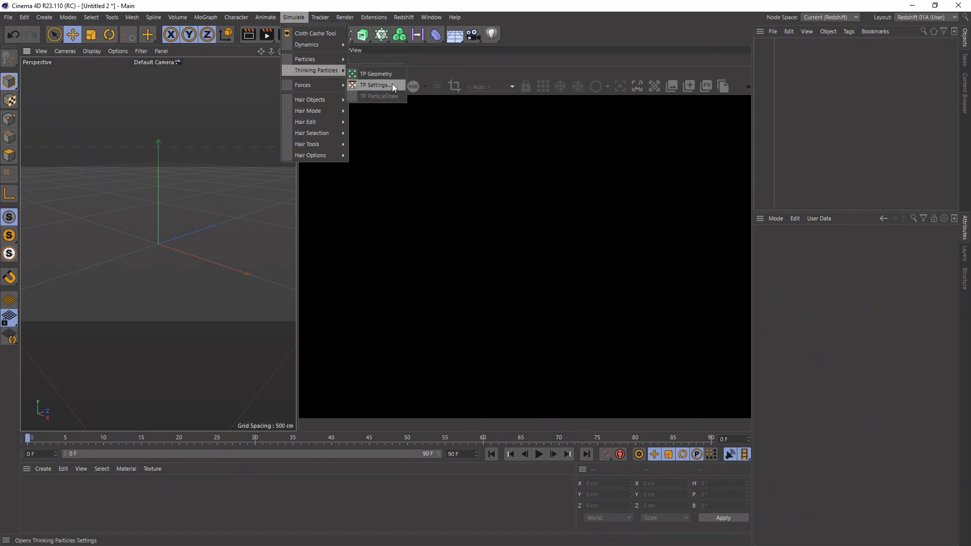
click(376, 85)
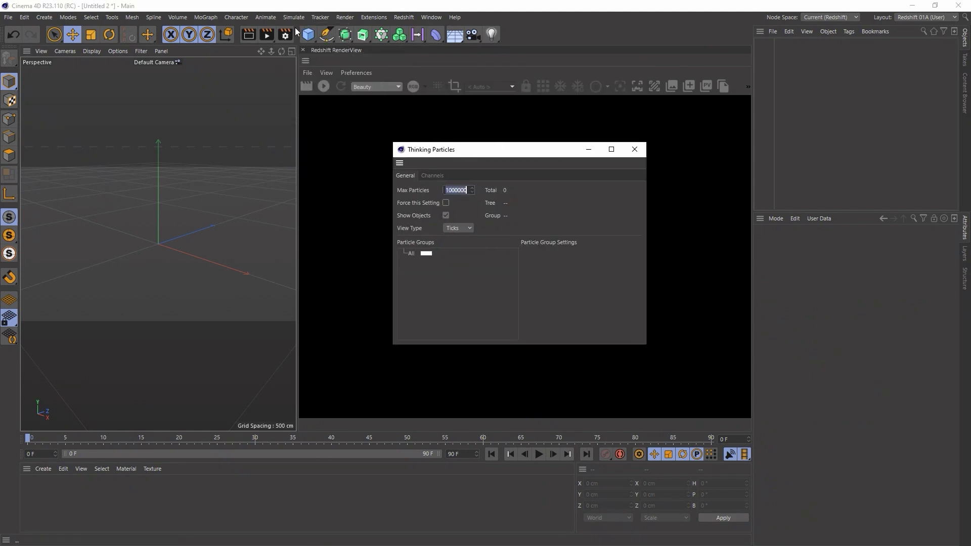
drag(463, 154, 445, 142)
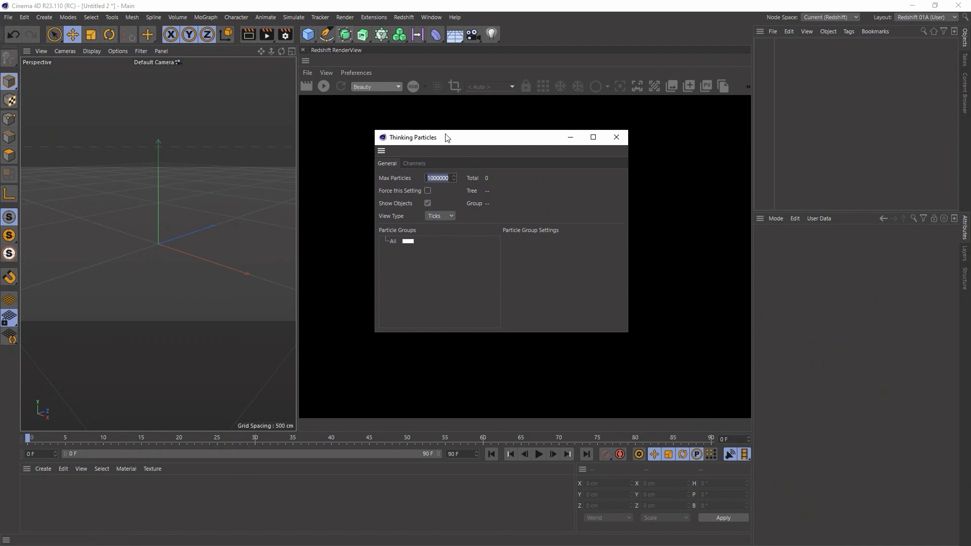
drag(445, 138, 415, 147)
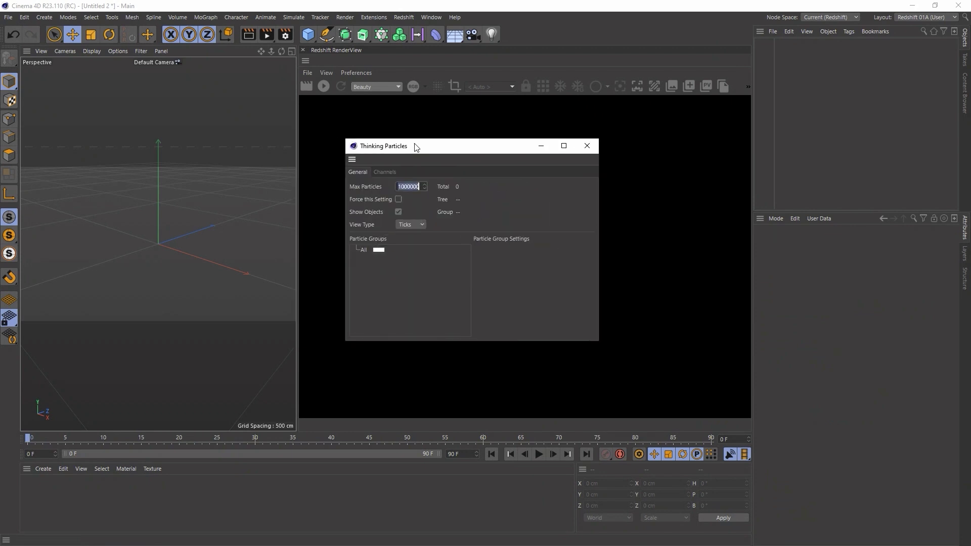
drag(398, 147, 412, 147)
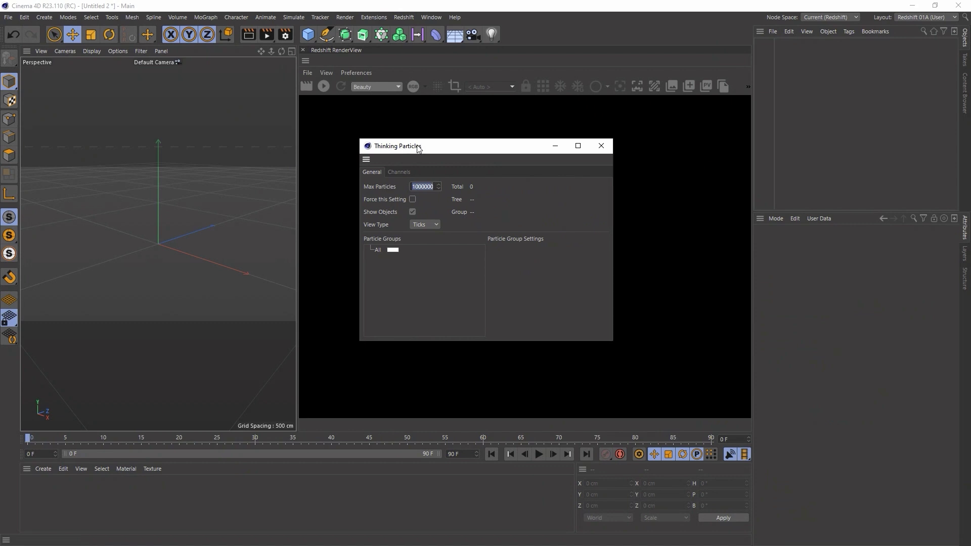
Dock the Thinking Particles window as a tab next to Redshift RenderView, and fold and unfold the combined panel
drag(366, 161, 344, 51)
click(347, 51)
click(371, 51)
click(345, 51)
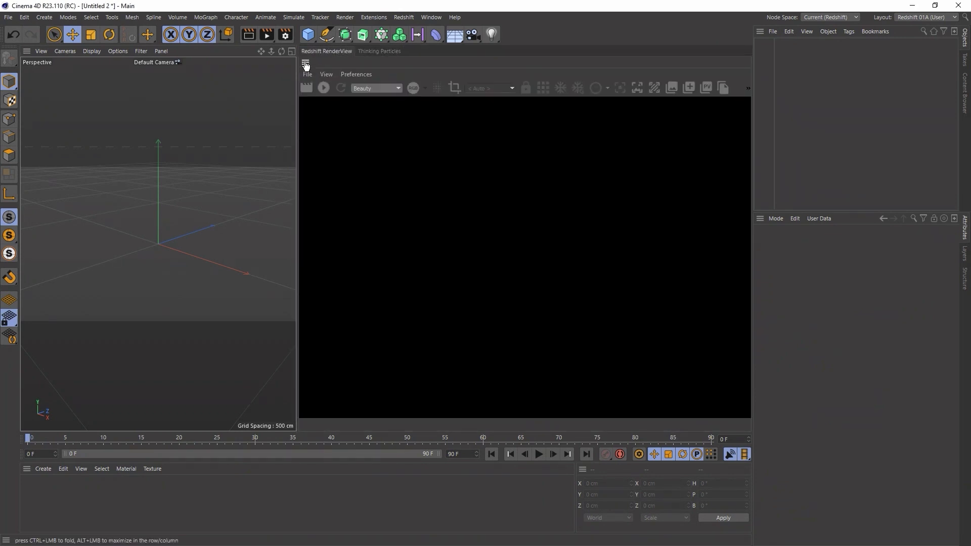
ctrl+click(306, 65)
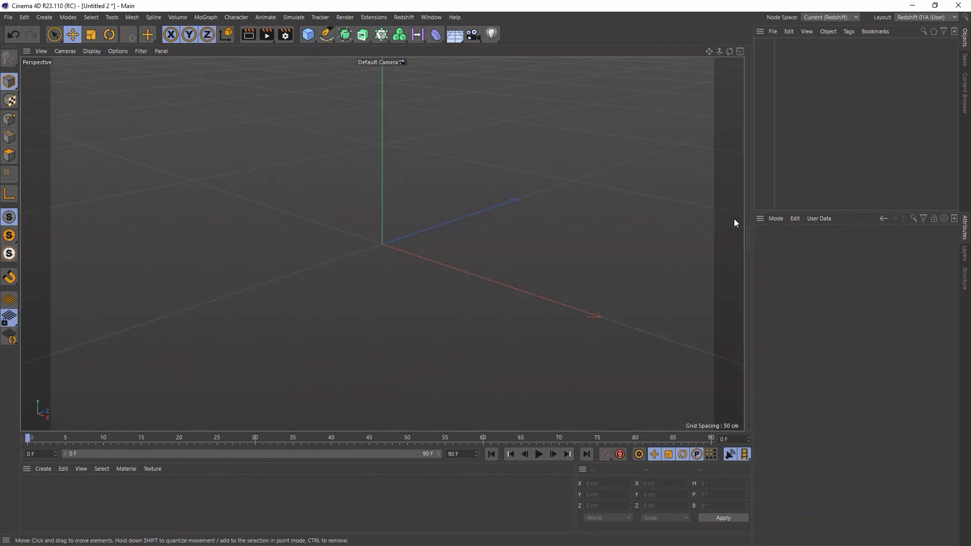
click(751, 240)
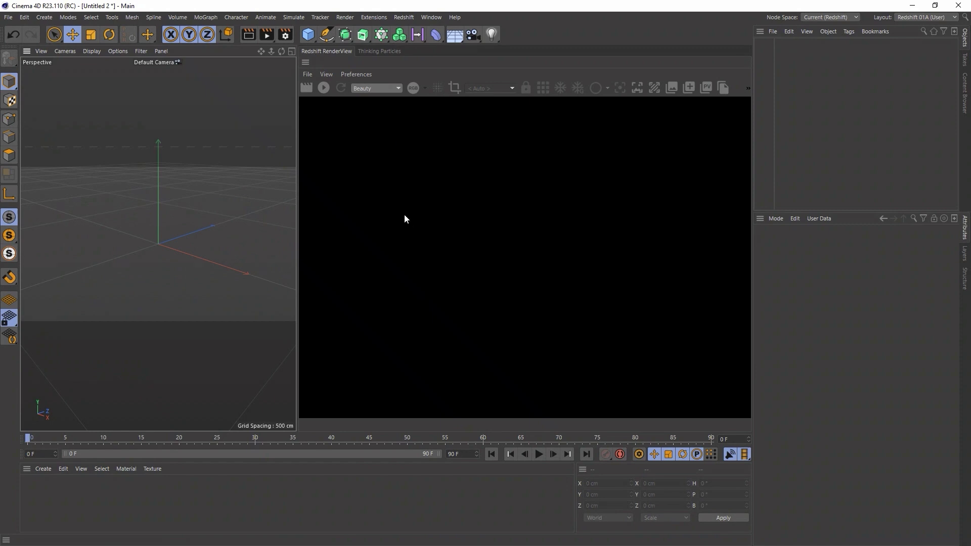
Open the render settings, switch the renderer to Standard, and set it back to Redshift
click(285, 34)
drag(443, 32, 393, 80)
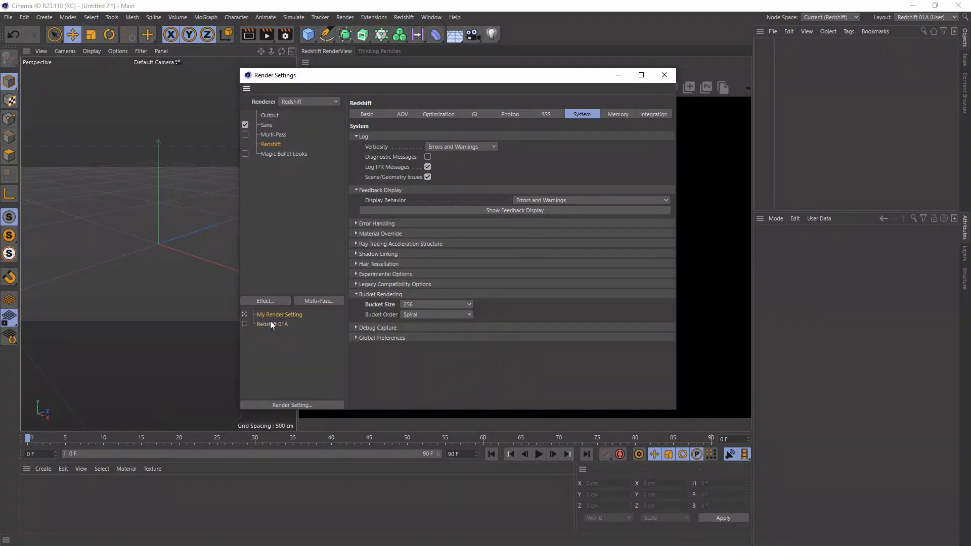
click(306, 102)
click(302, 114)
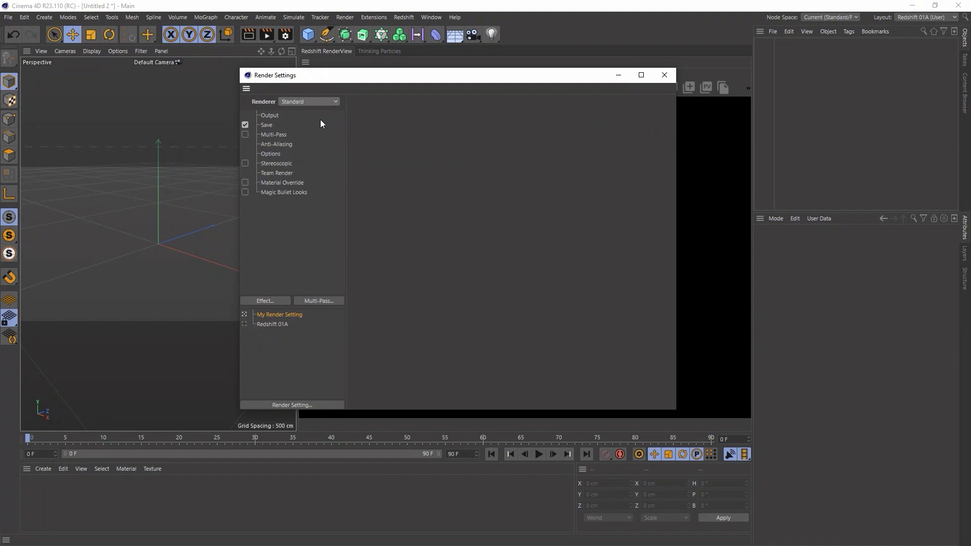
click(295, 101)
click(305, 146)
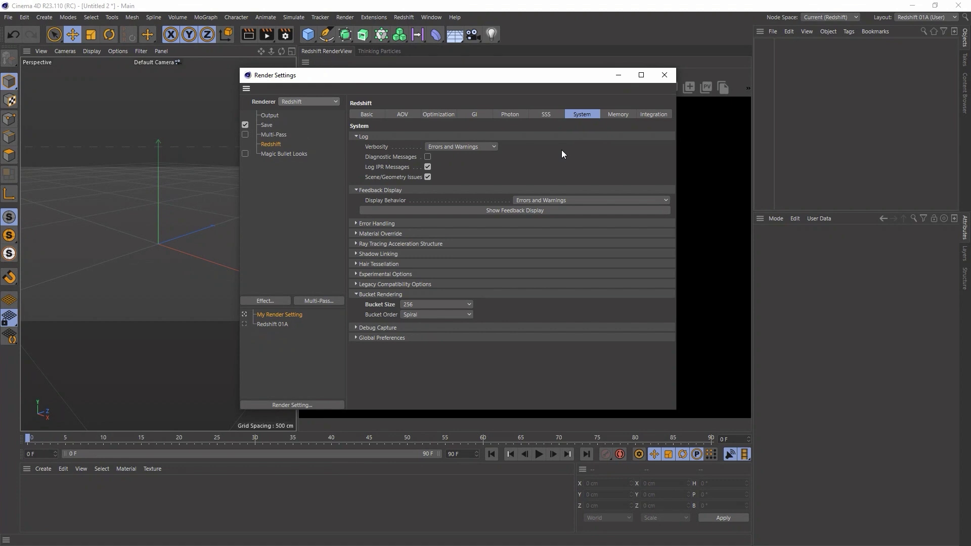
Set the Redshift bucket size to 256 and collapse the Bucket Rendering options
click(422, 304)
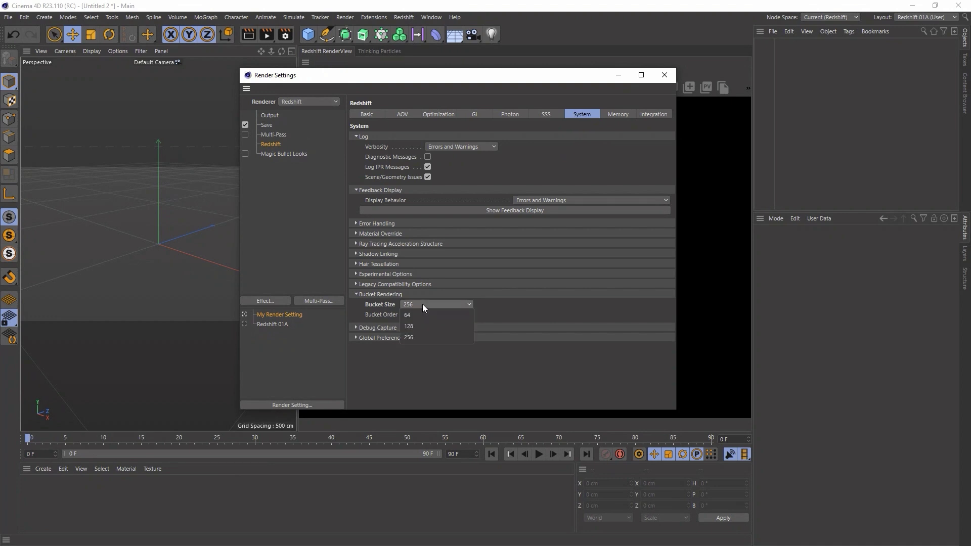
click(422, 337)
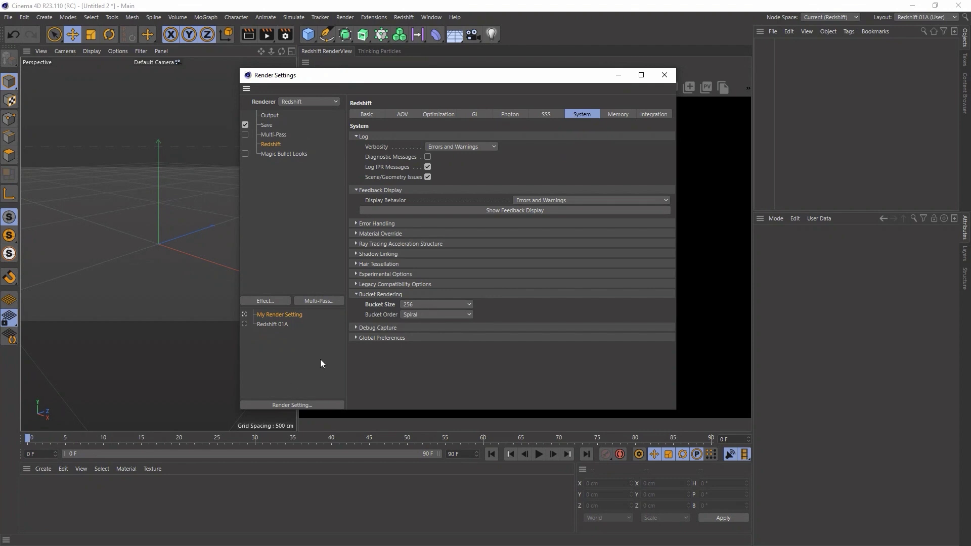
click(422, 305)
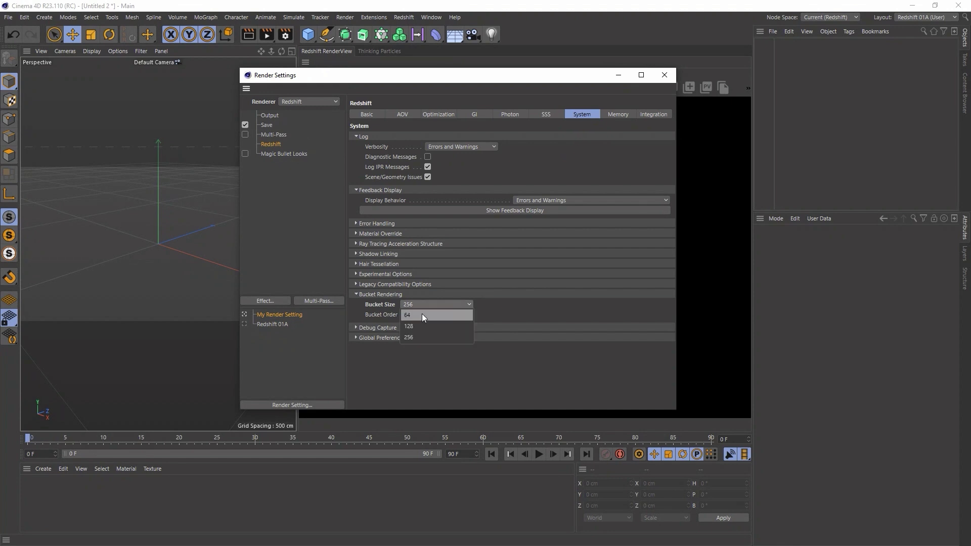
click(430, 361)
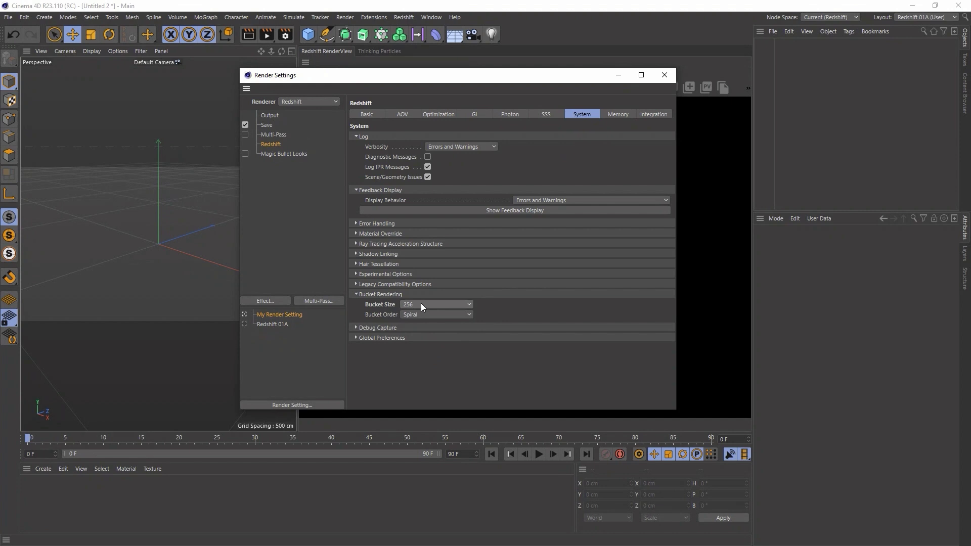
click(356, 294)
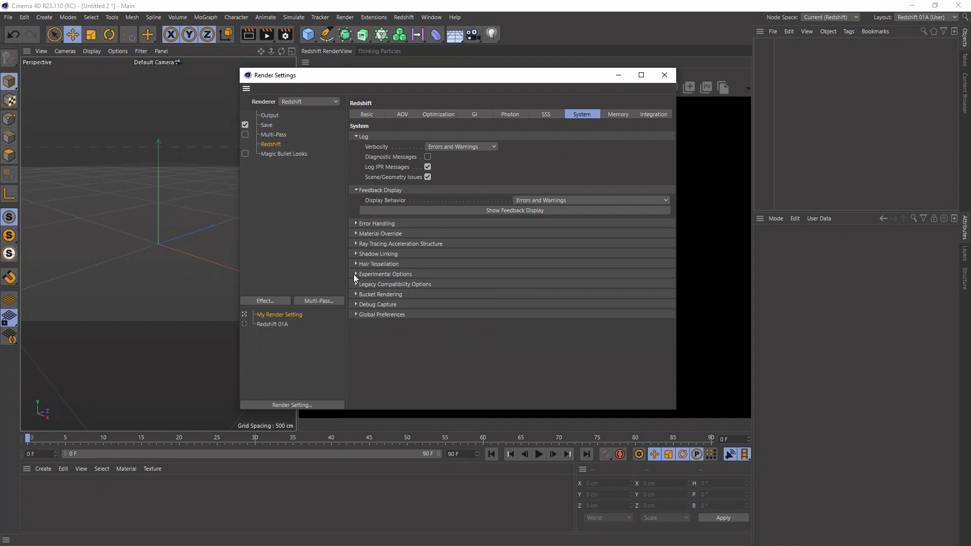
Enable Optix RT on Supported GPUs and Automatic Sampling in Redshift's Experimental Options, and collapse that section
click(356, 274)
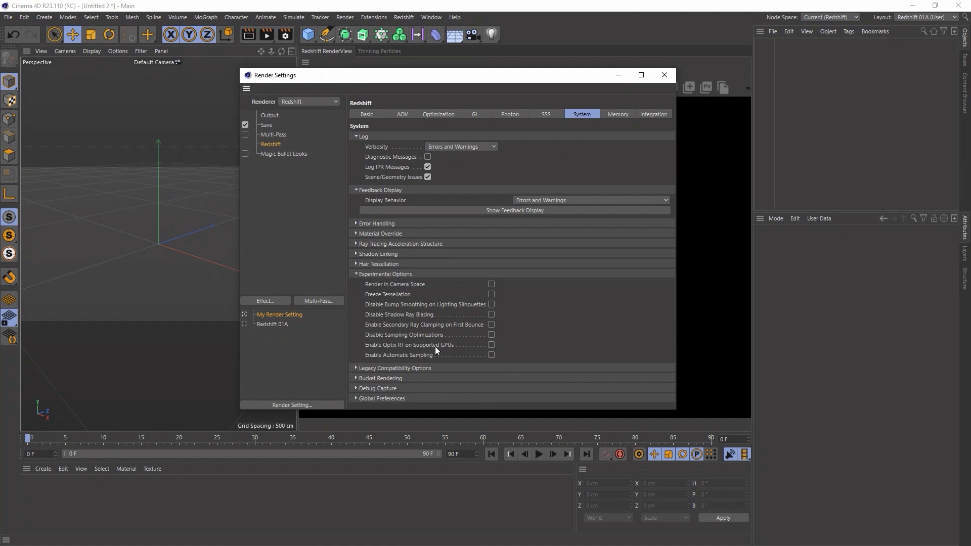
click(491, 345)
click(491, 355)
click(356, 274)
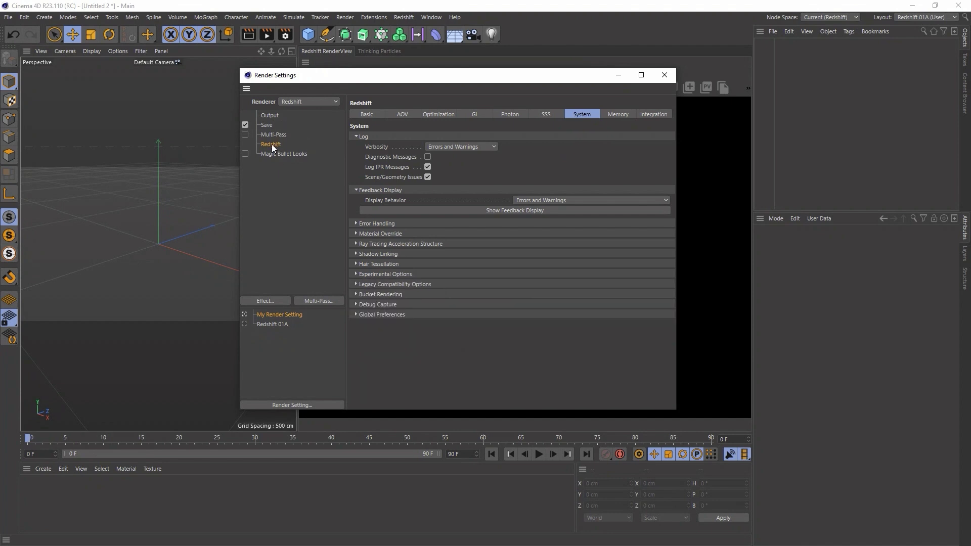
Set Redshift's unified sampling to a maximum of 2048 samples and a minimum of 256
click(371, 113)
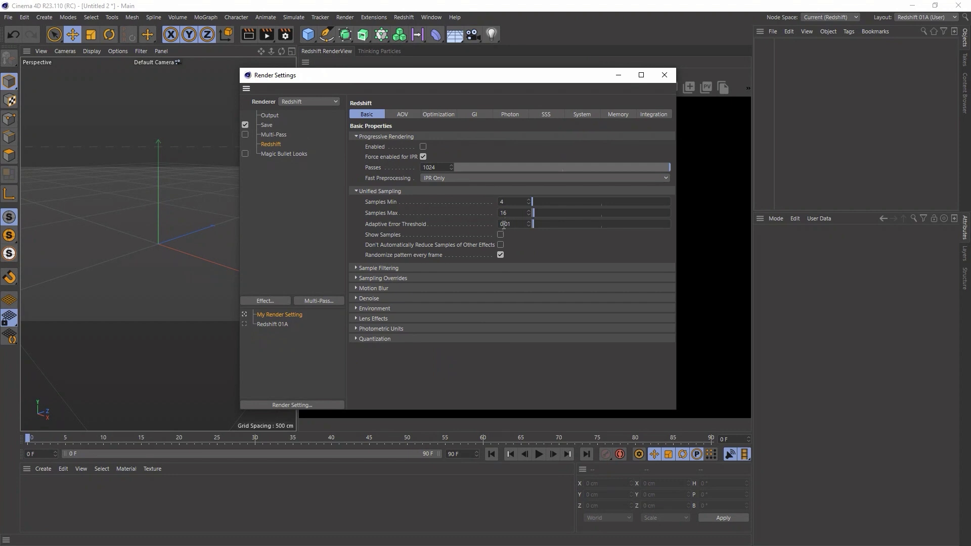
click(519, 212)
text(2048)
key(Return)
click(512, 200)
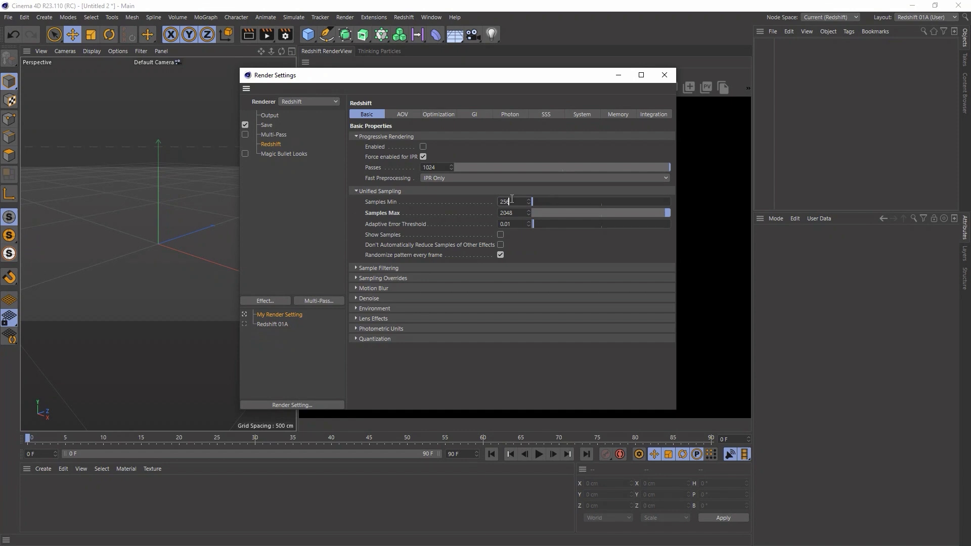
key(Return)
Examine the reflection and refraction options under Sampling Overrides, and collapse the Sampling Overrides and Unified Sampling sections
click(356, 279)
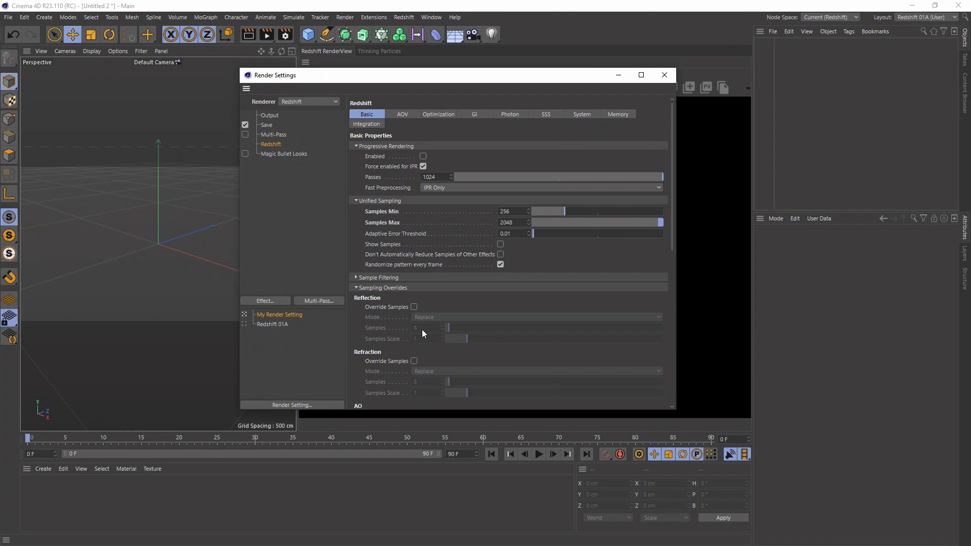
click(356, 287)
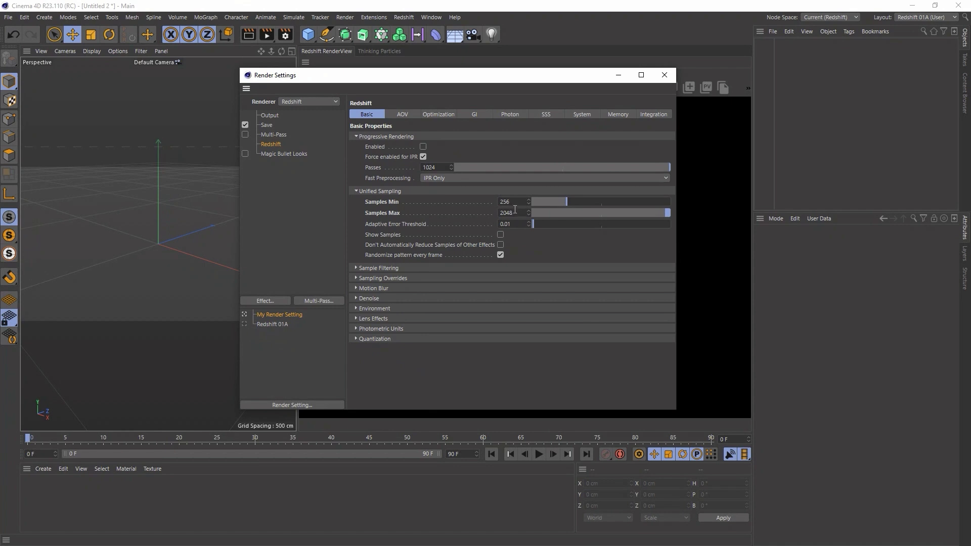
click(379, 278)
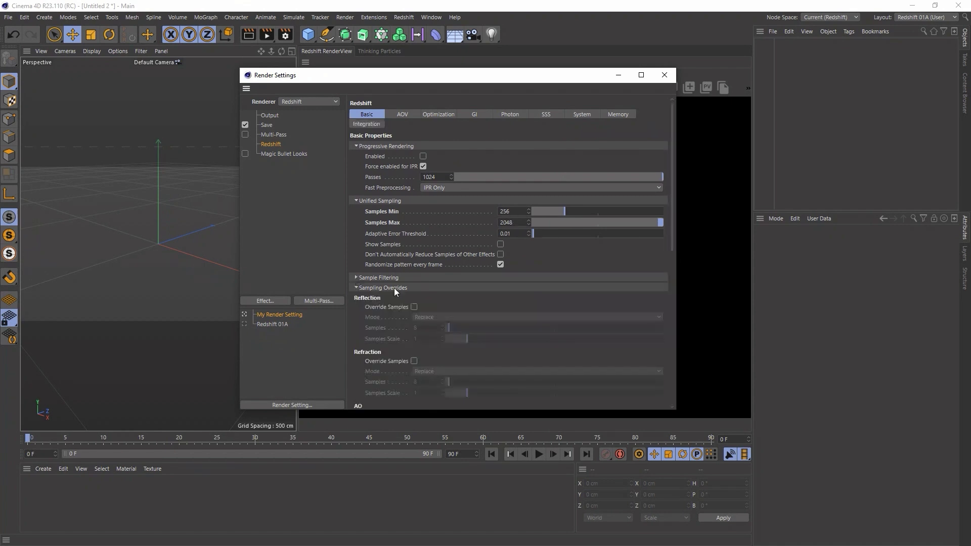
click(355, 288)
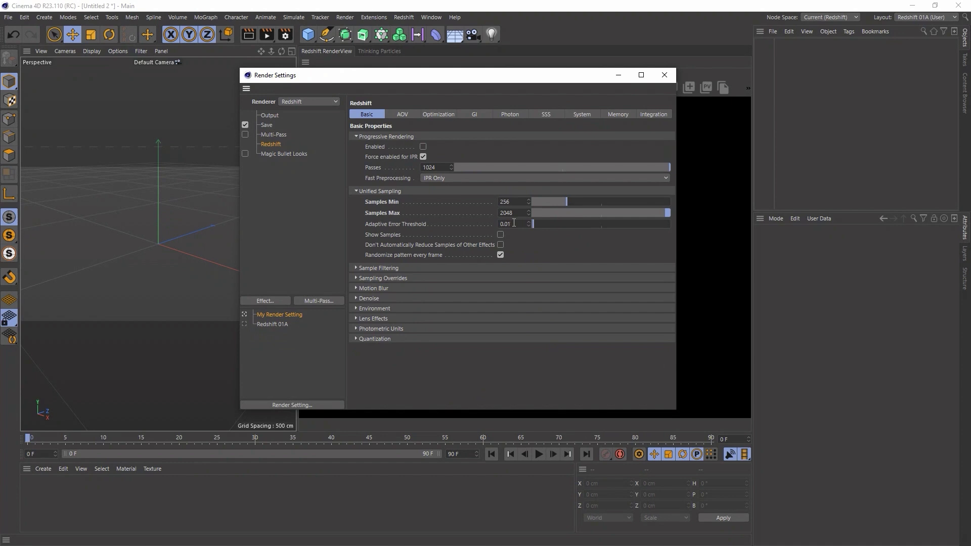
click(356, 191)
Set both the primary and secondary GI engines to Brute Force in the Redshift settings
click(483, 113)
click(463, 147)
click(471, 191)
click(466, 157)
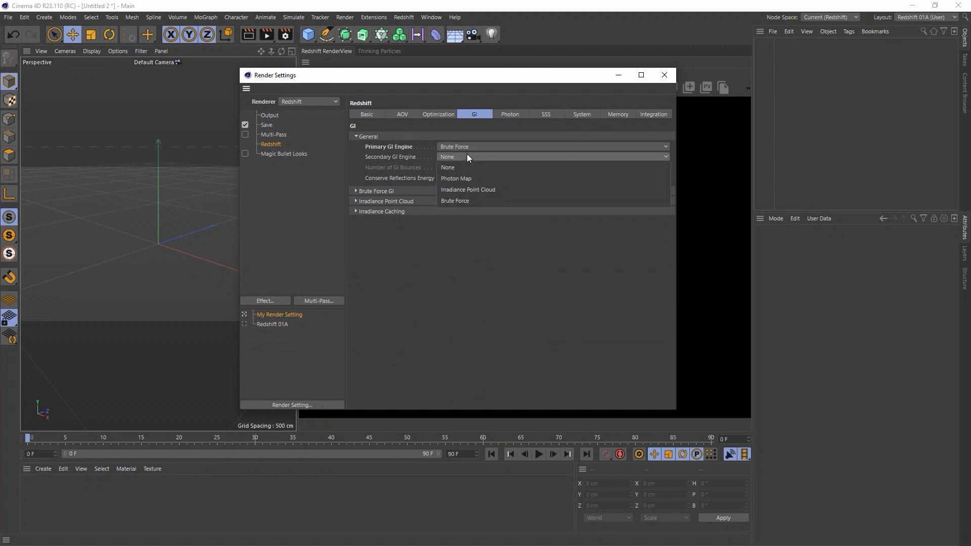
click(472, 201)
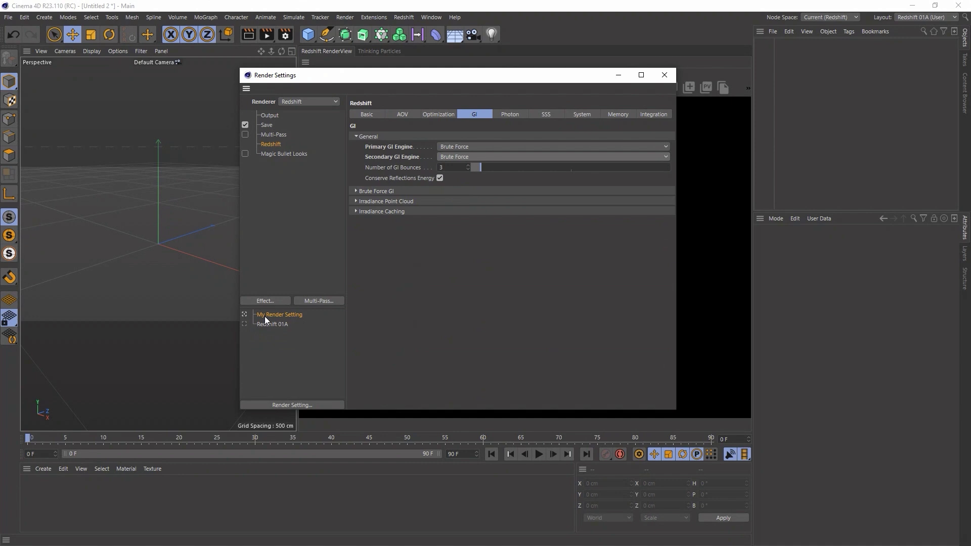
Make Redshift 01A the active and only render setting, dropping My Render Setting, and close the render settings
click(245, 324)
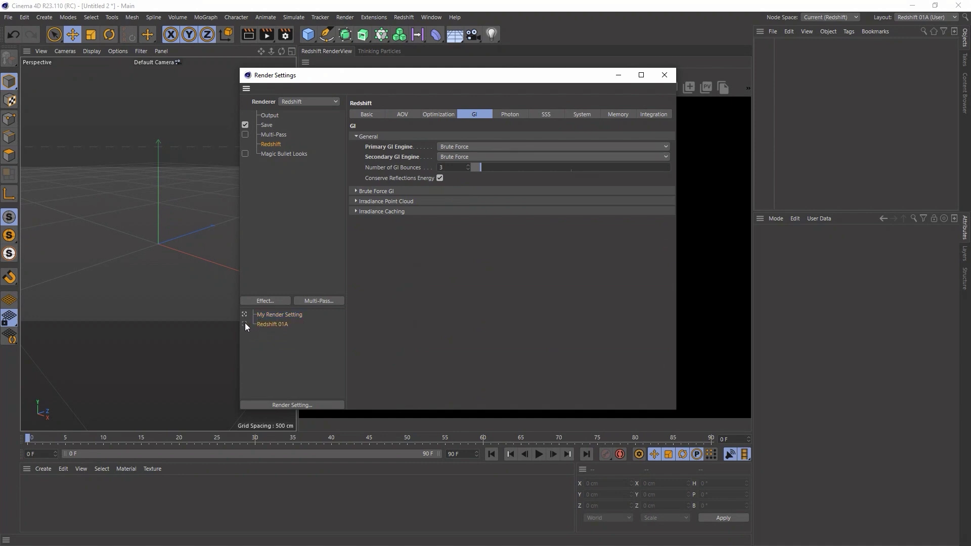
right_click(277, 322)
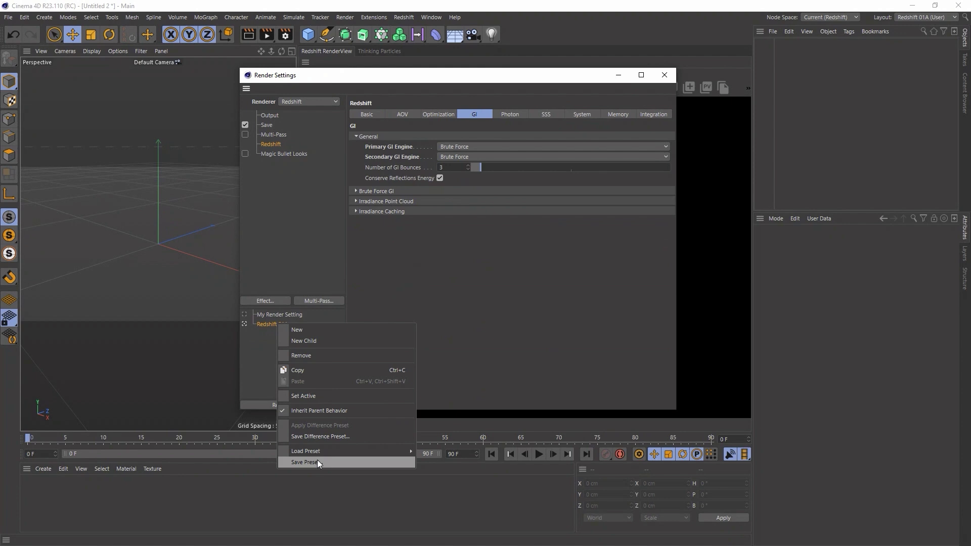
mouse_move(364, 451)
click(466, 451)
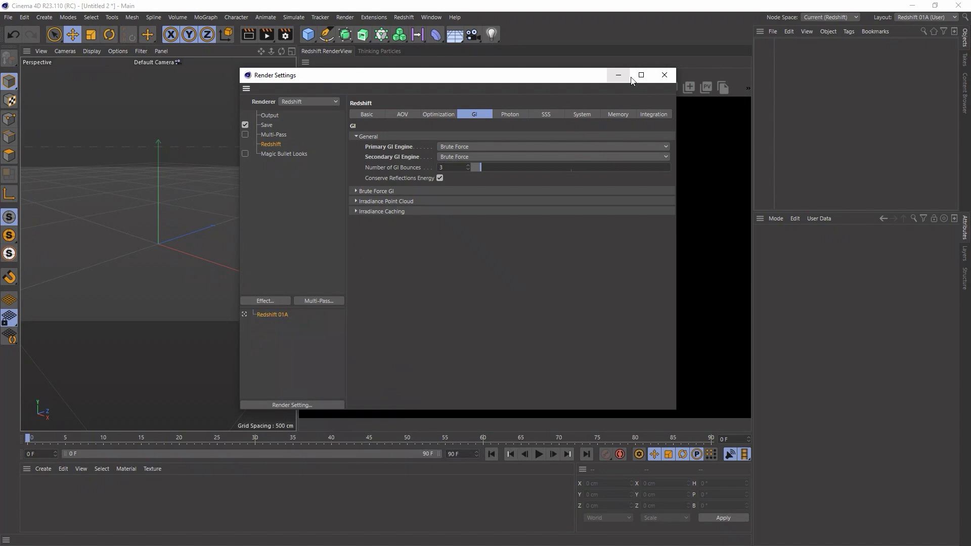
click(662, 74)
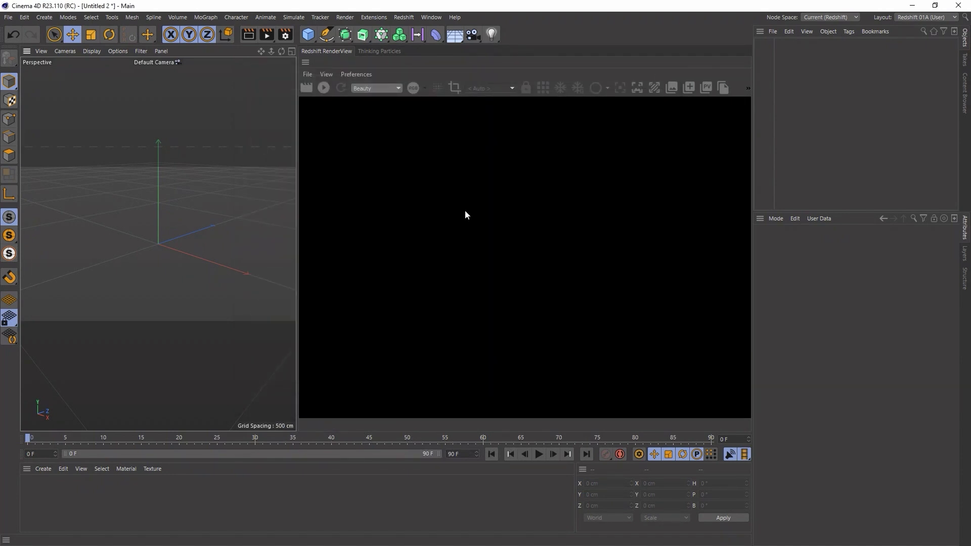
Add a Volume Builder and a cube, nest the cube under the Volume Builder, and select the Volume Builder
click(400, 35)
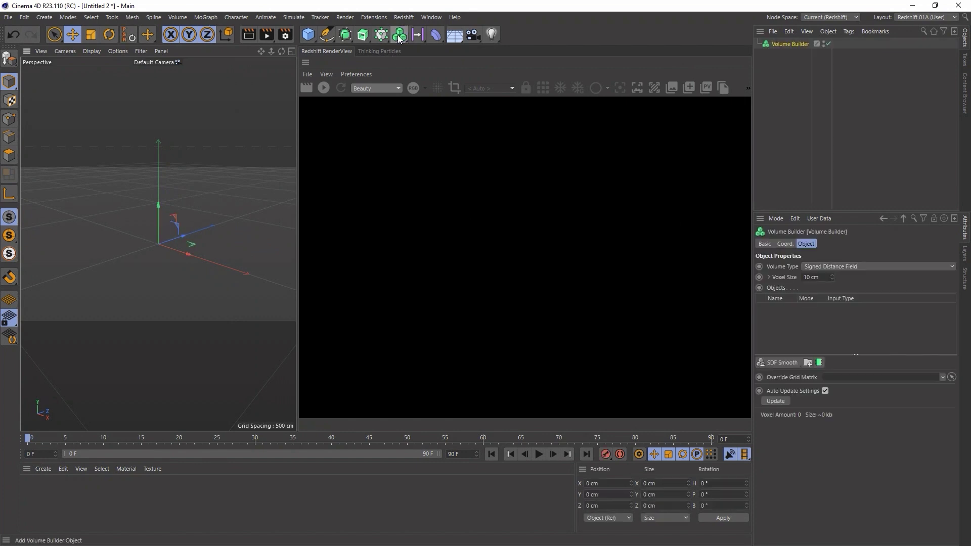
click(309, 35)
drag(774, 46, 775, 52)
click(787, 47)
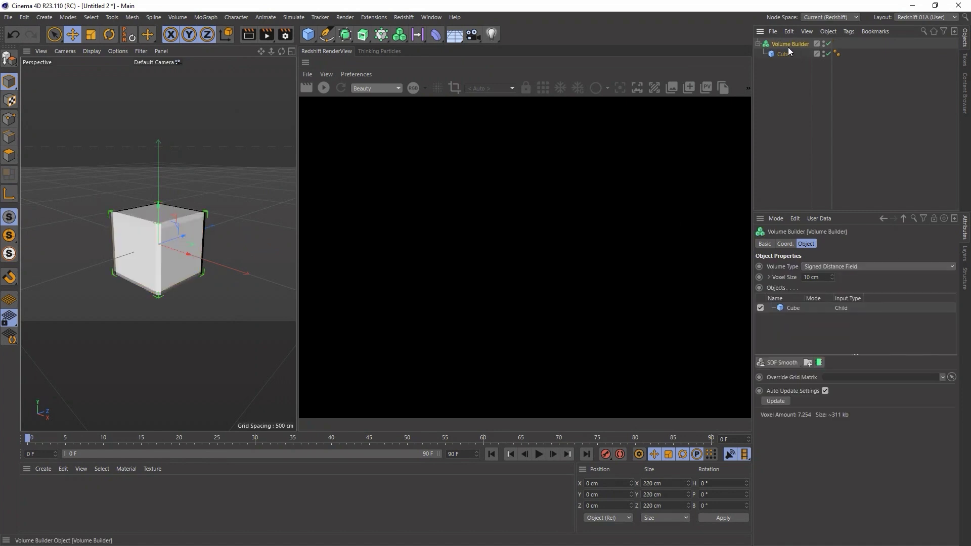
Set the Volume Builder's volume type to Fog and start the live Redshift render
click(824, 265)
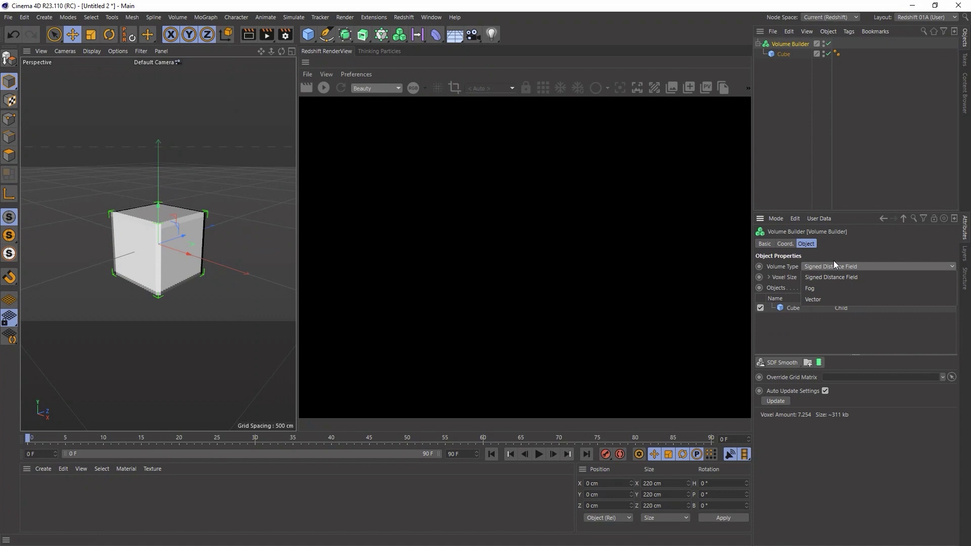
click(828, 289)
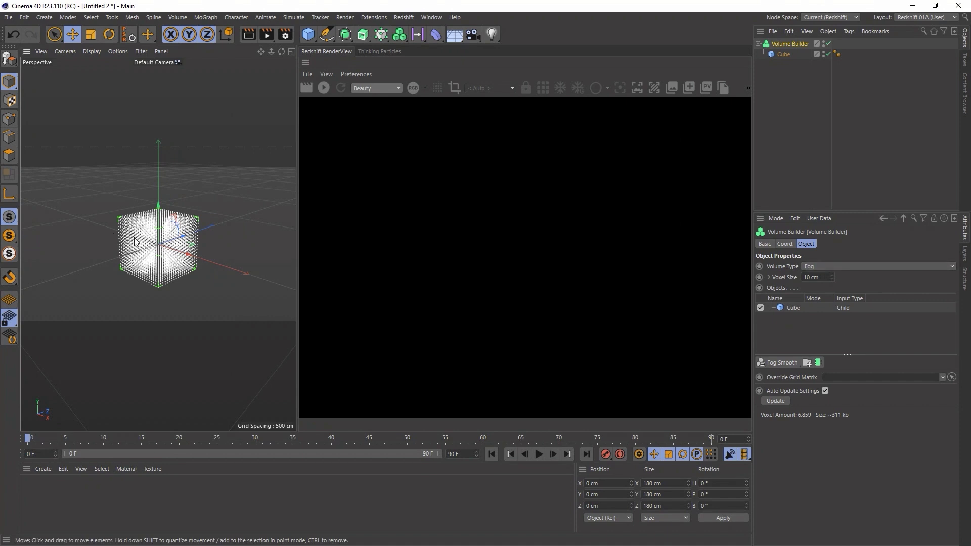
scroll(135, 242, up, 5)
ctrl+click(305, 63)
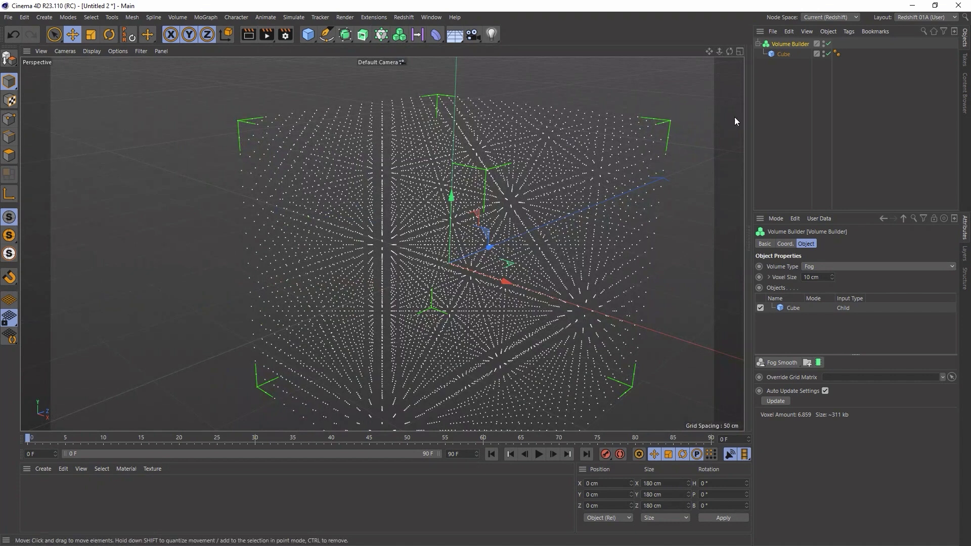
click(748, 116)
alt+right_drag(239, 212, 221, 216)
click(327, 88)
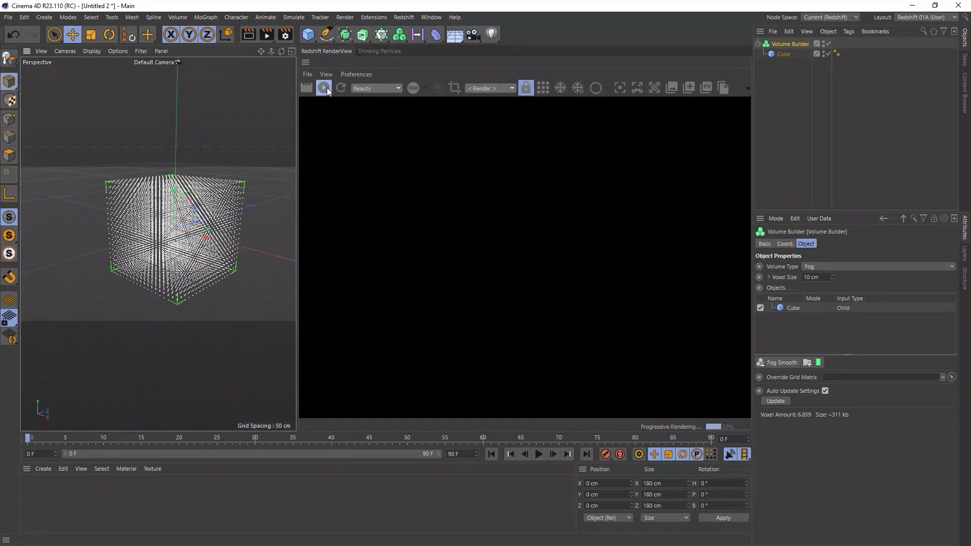
Add a Redshift Area Light and move it away from the cube to about -287 cm on Z
click(404, 17)
mouse_move(403, 46)
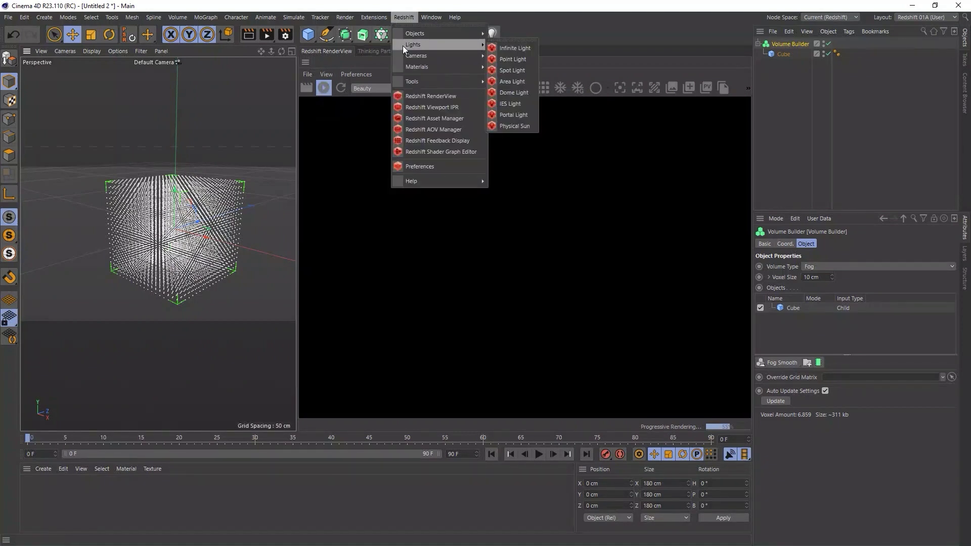
click(515, 82)
drag(196, 221, 29, 272)
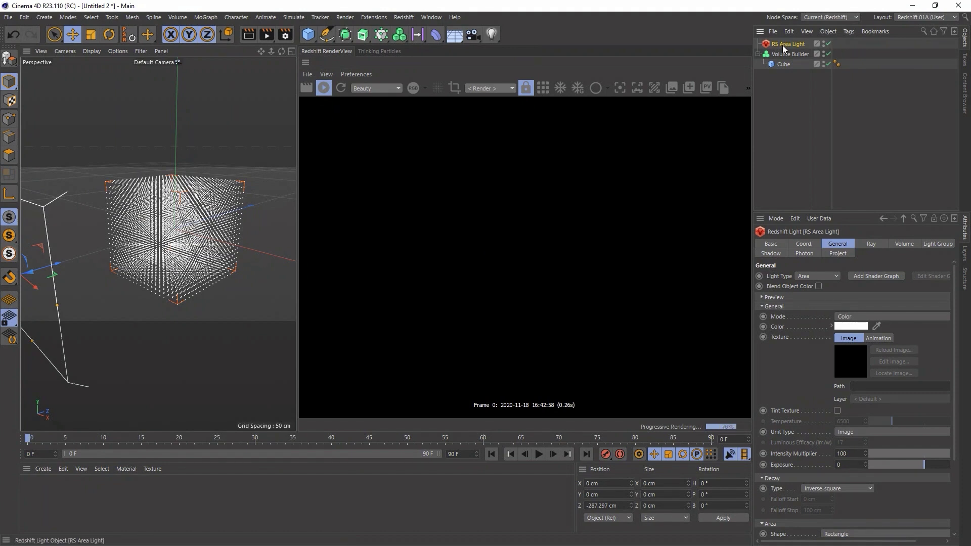
Set the area light's volume contribution scale to 1
click(897, 244)
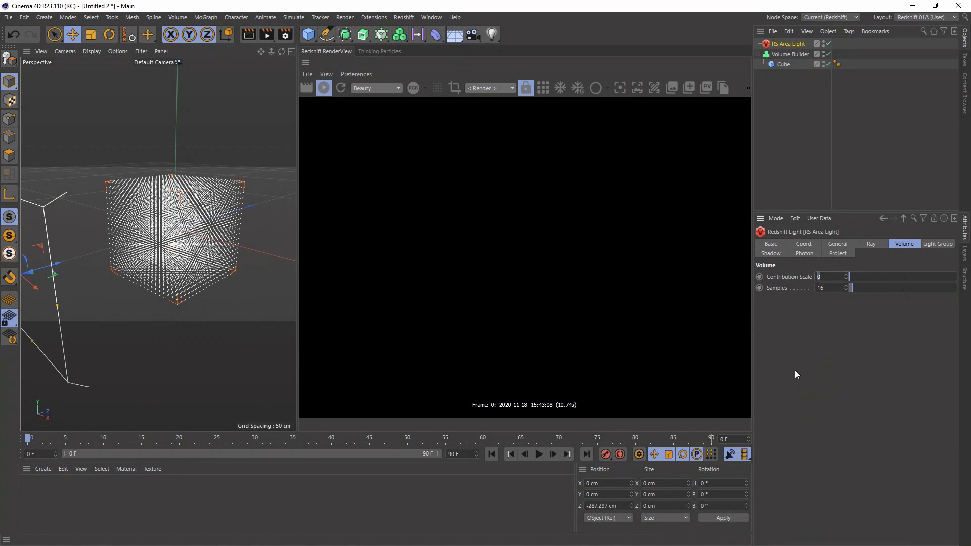
text(1)
key(Return)
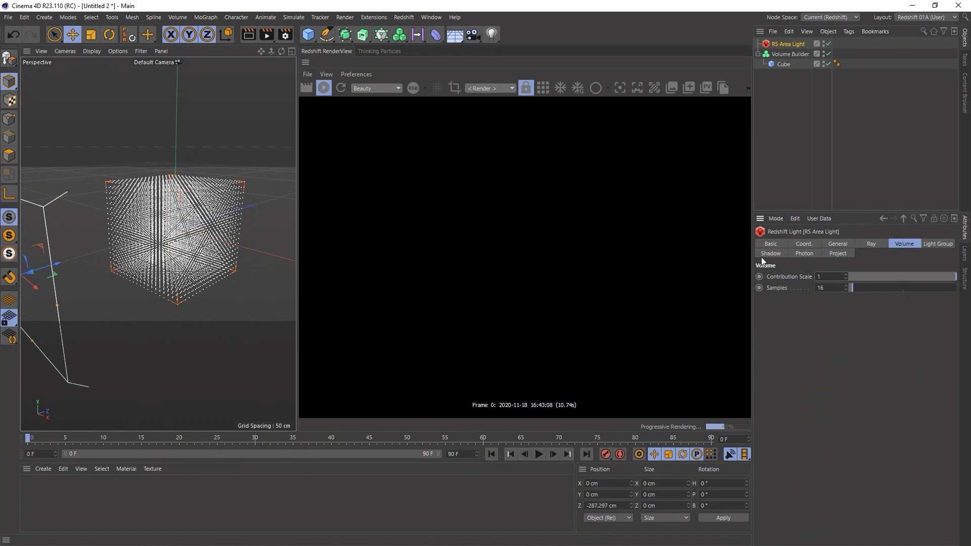
Create a Redshift Volume material and assign it to the Volume Builder
click(44, 468)
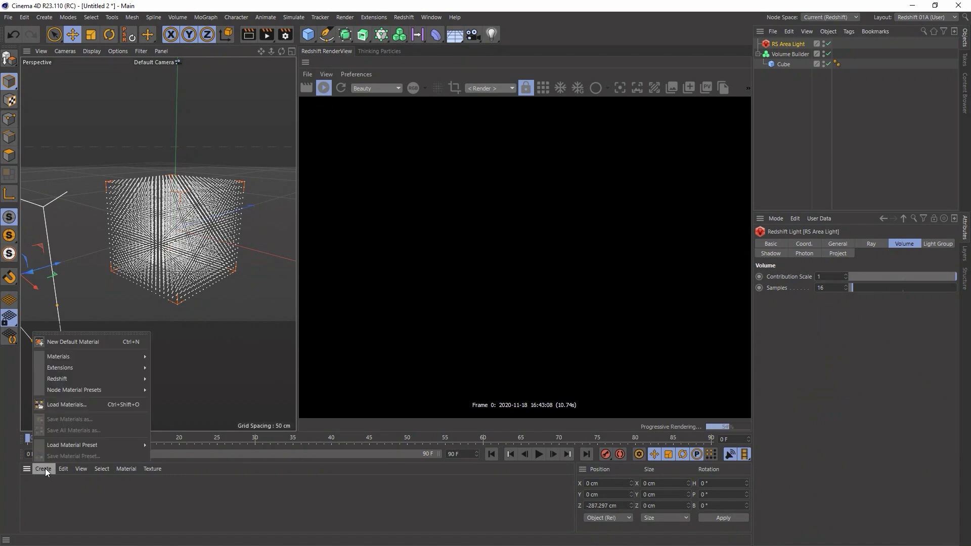
mouse_move(56, 378)
mouse_move(165, 378)
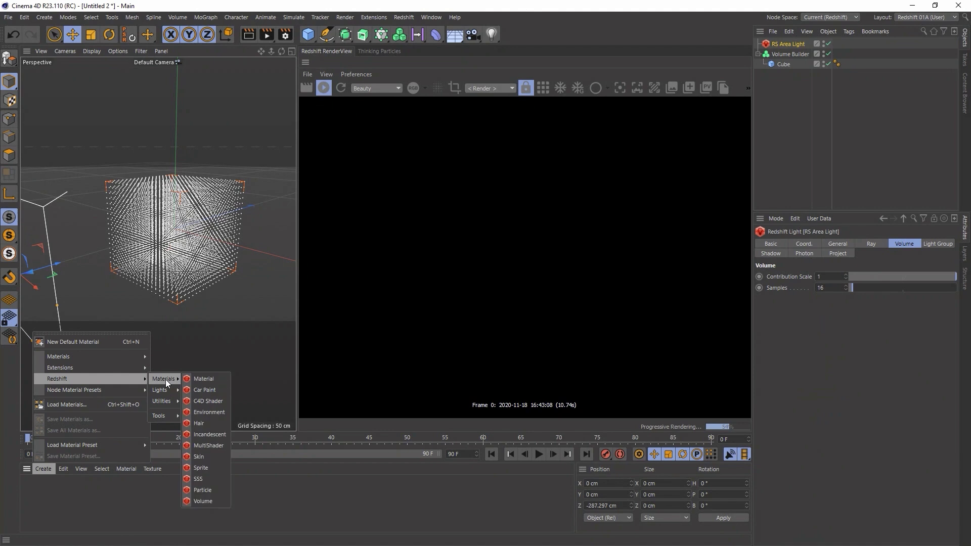
click(214, 501)
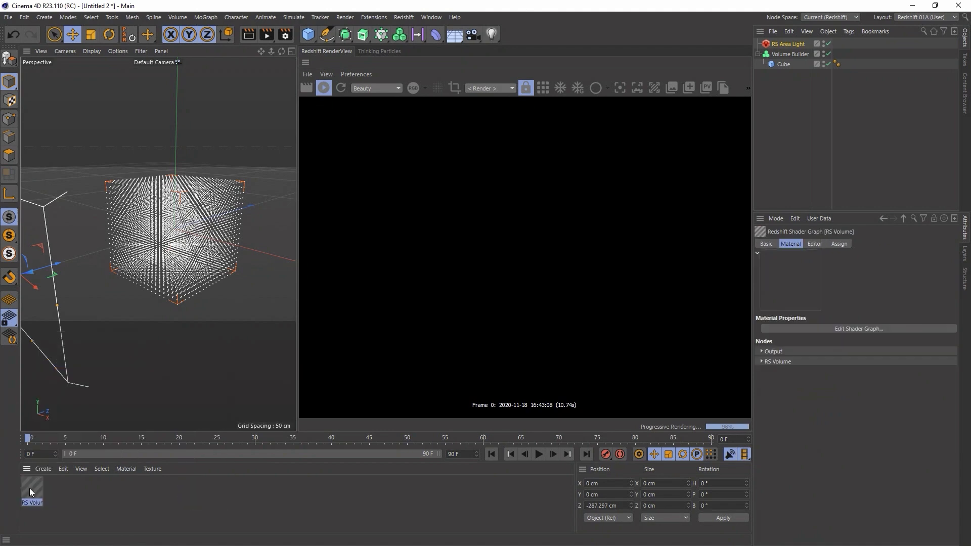
drag(29, 489, 789, 53)
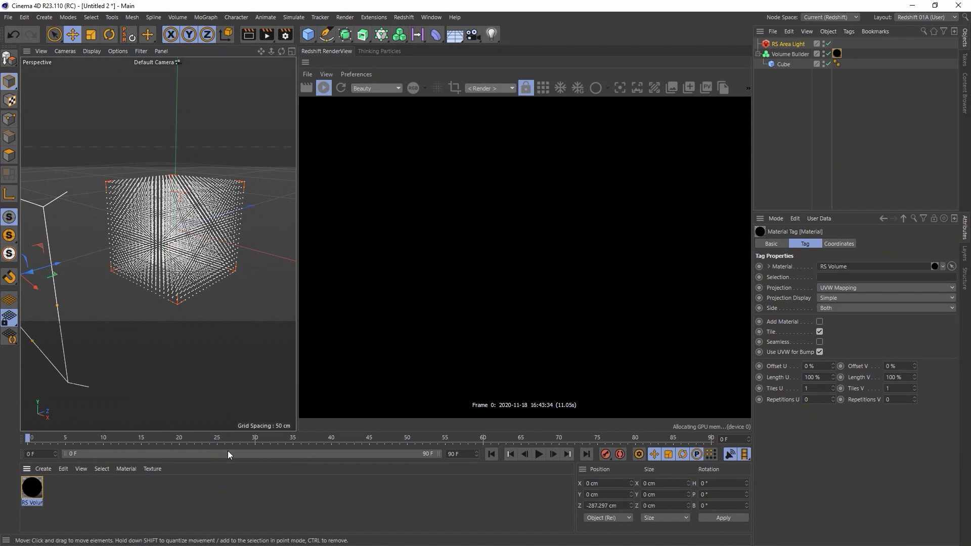
In the RS Volume material's shader graph, set the scatter channel to Volume Builder, and close the graph
double_click(31, 490)
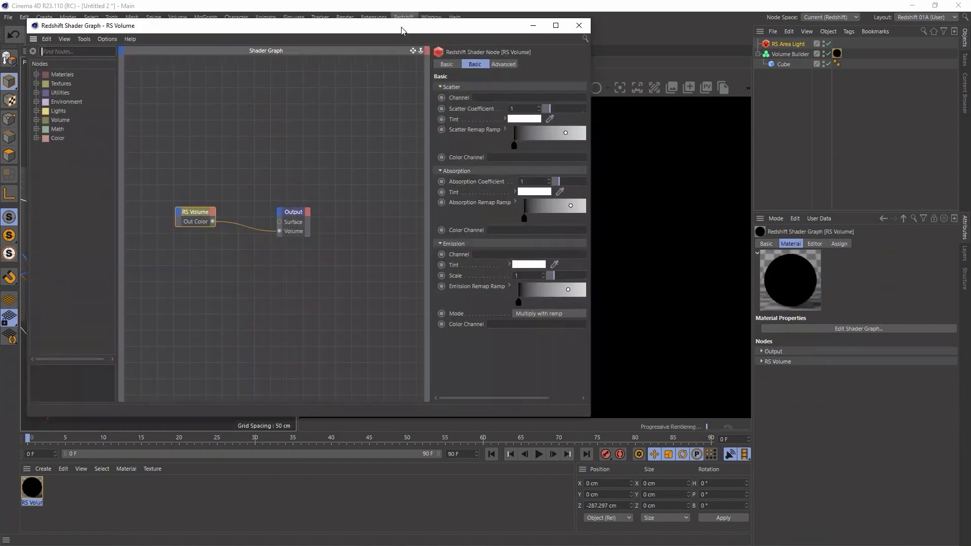
drag(437, 29, 142, 36)
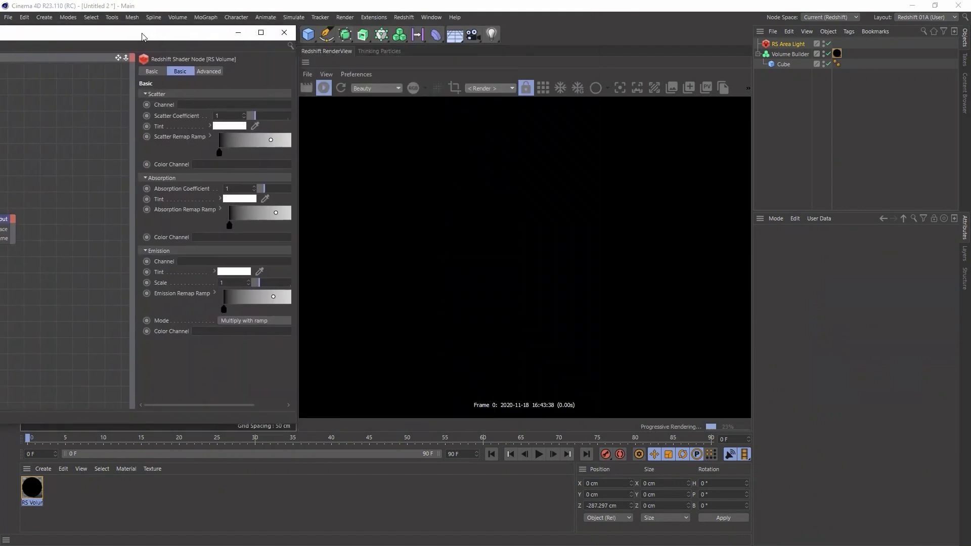
drag(132, 200, 49, 194)
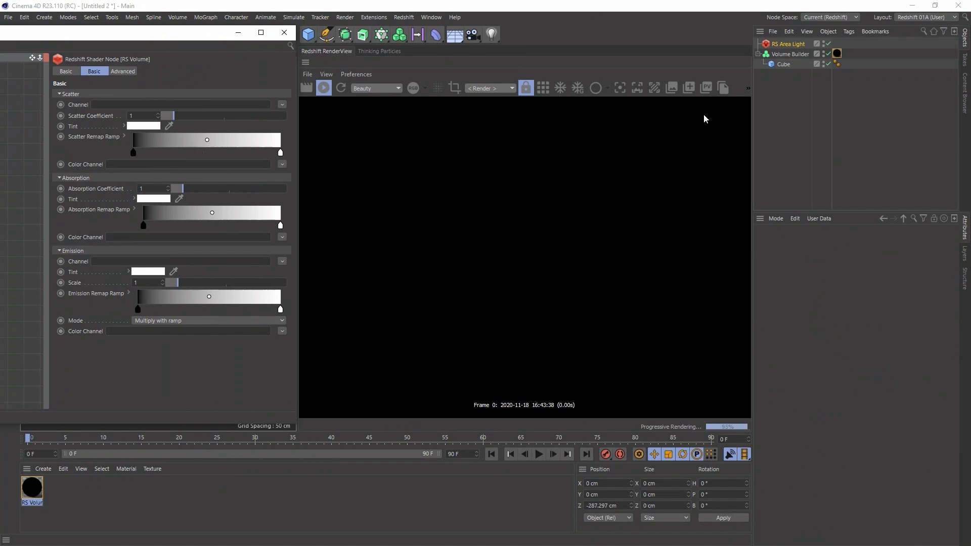
click(282, 104)
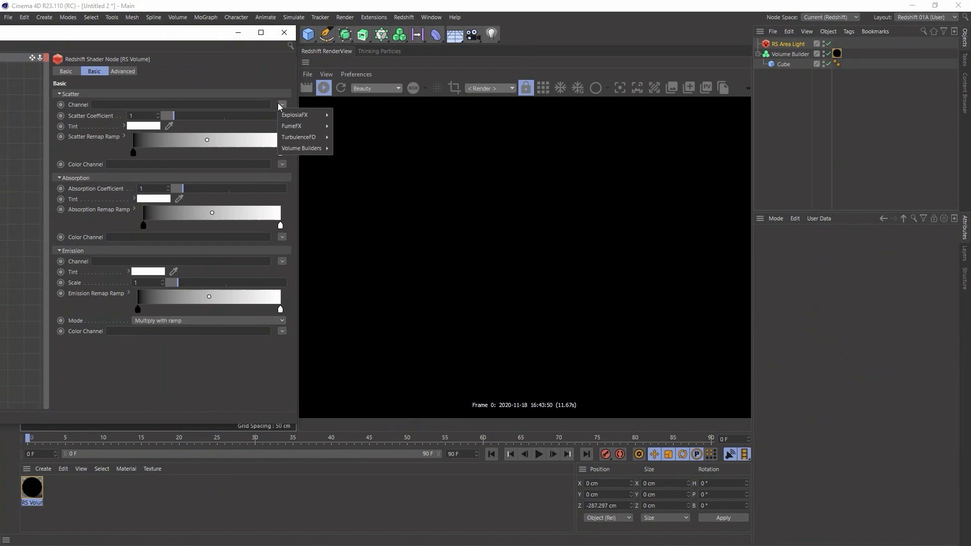
mouse_move(294, 151)
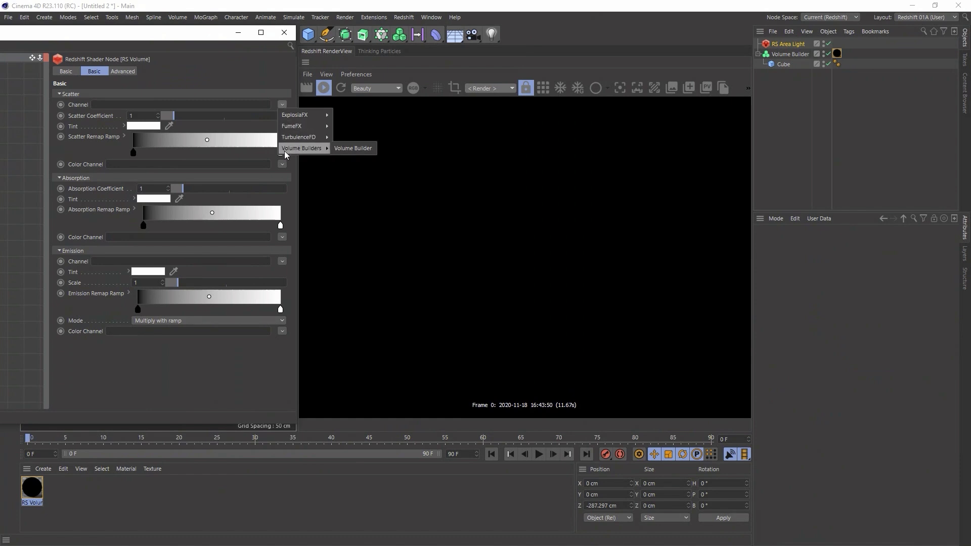
click(353, 149)
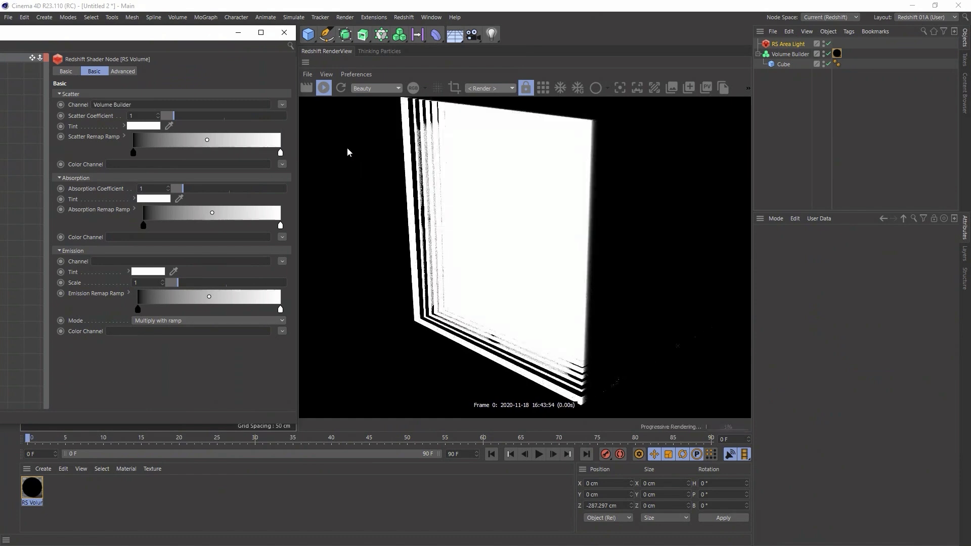
click(284, 34)
click(233, 129)
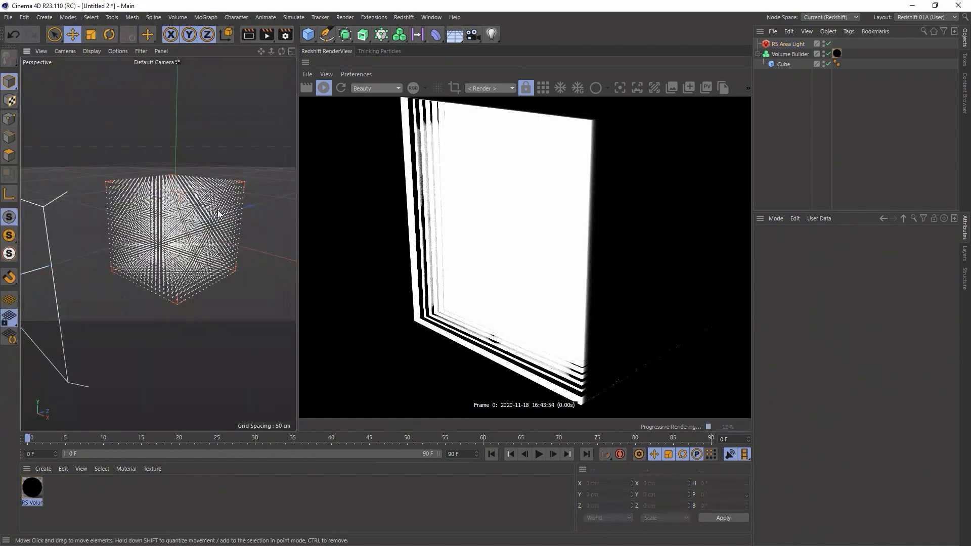
Enable Maximum Voxel Falloff for the cube in the Volume Builder's object list
alt+drag(205, 218, 194, 220)
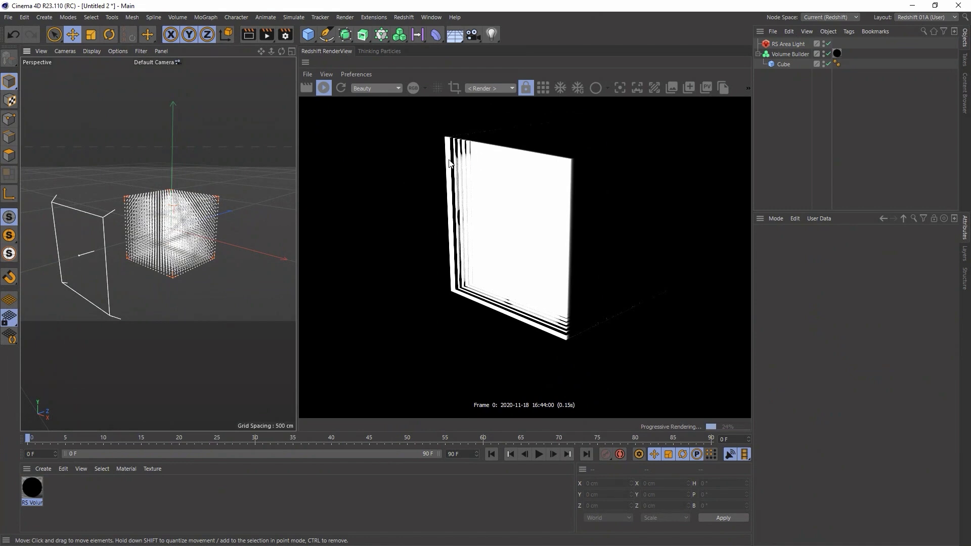
click(773, 56)
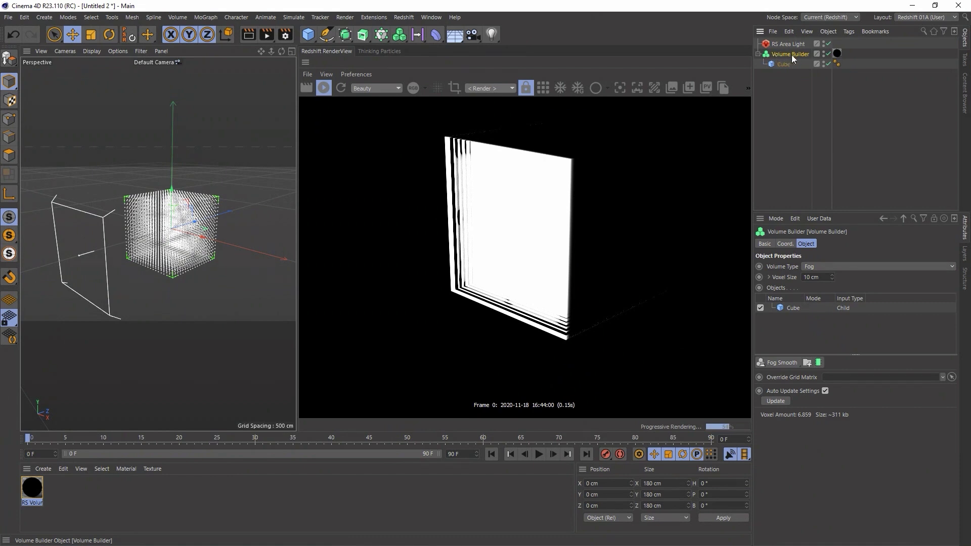
click(788, 308)
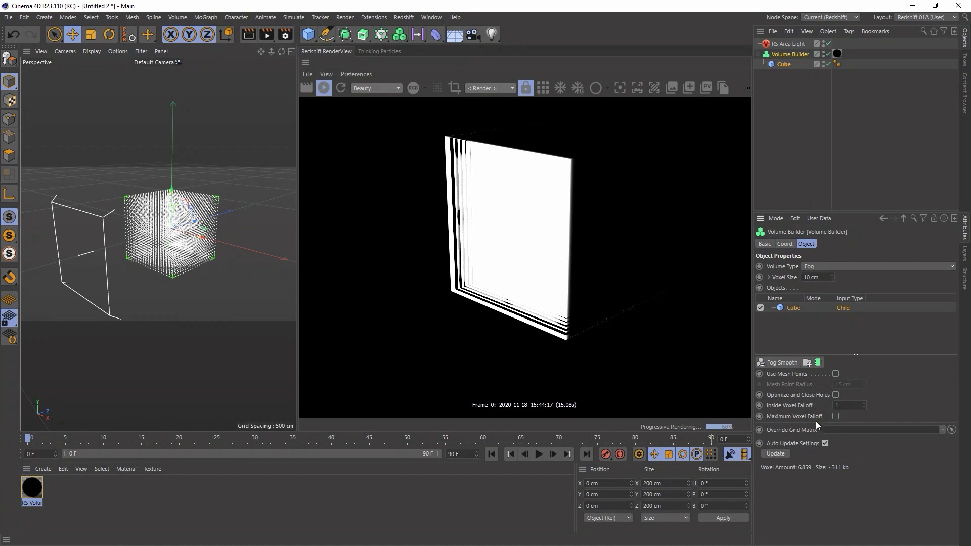
click(835, 417)
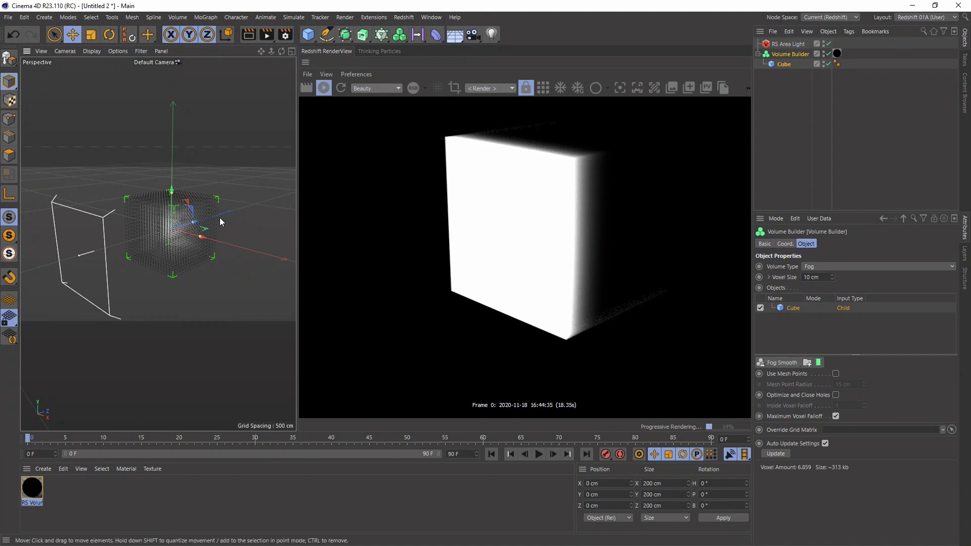
scroll(211, 216, down, 2)
mouse_move(205, 221)
alt+mouse_down()
mouse_move(215, 223)
mouse_move(205, 212)
alt+mouse_up()
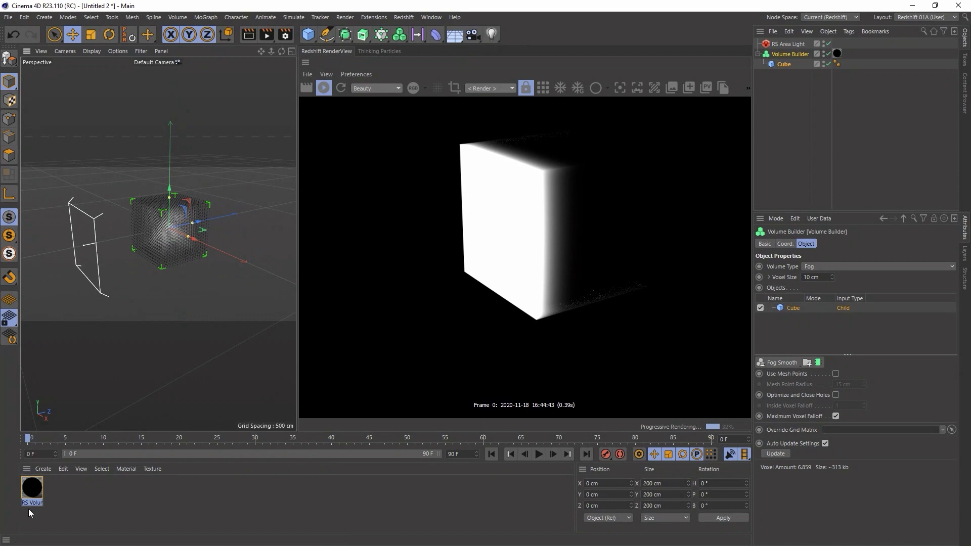
Reopen the RS Volume shader graph and set both the scatter and absorption coefficients to 0.1
double_click(34, 493)
drag(336, 22, 56, 39)
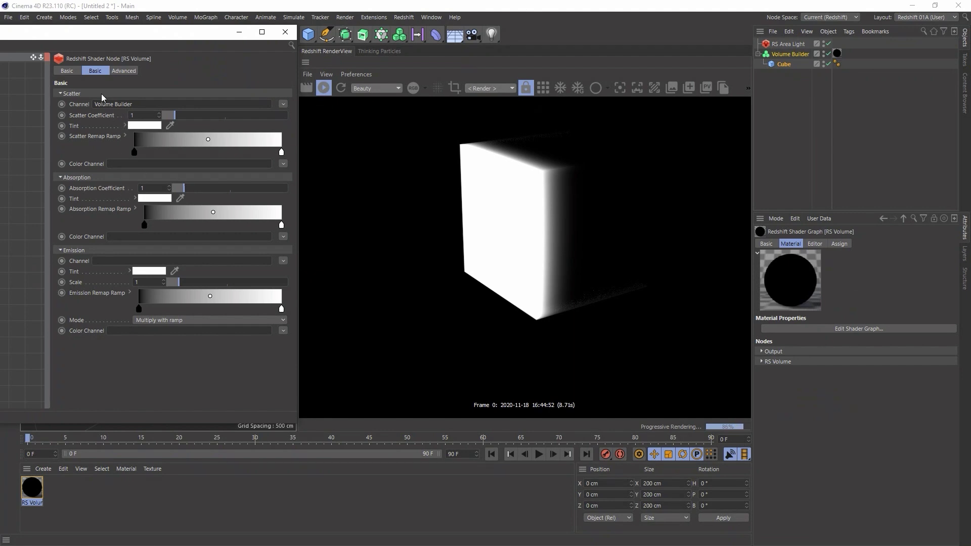
click(149, 115)
text(.1)
click(154, 188)
text(.1)
key(Return)
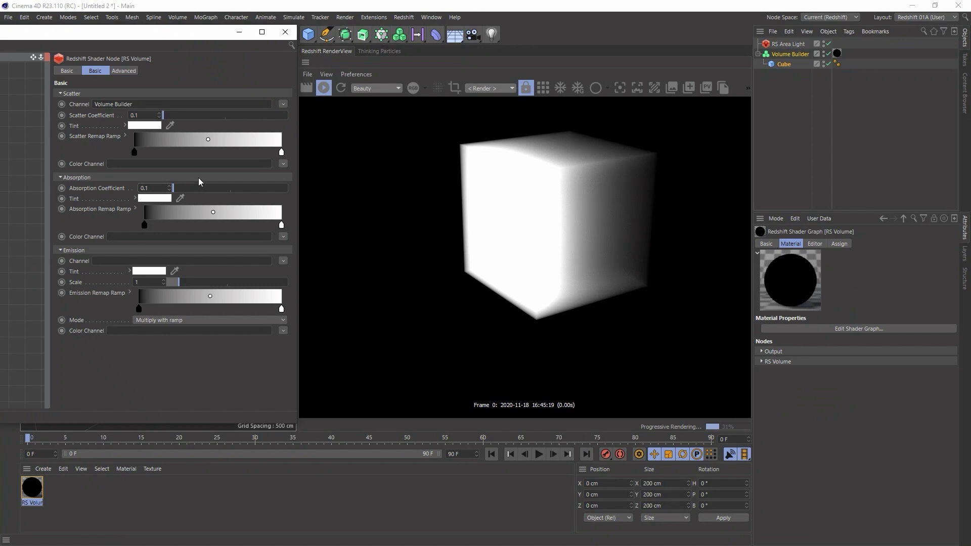
Lower both the scatter and absorption coefficients of the RS Volume node to 0.01
double_click(141, 114)
text(0.01)
key(Return)
double_click(146, 188)
text(0.01)
key(Return)
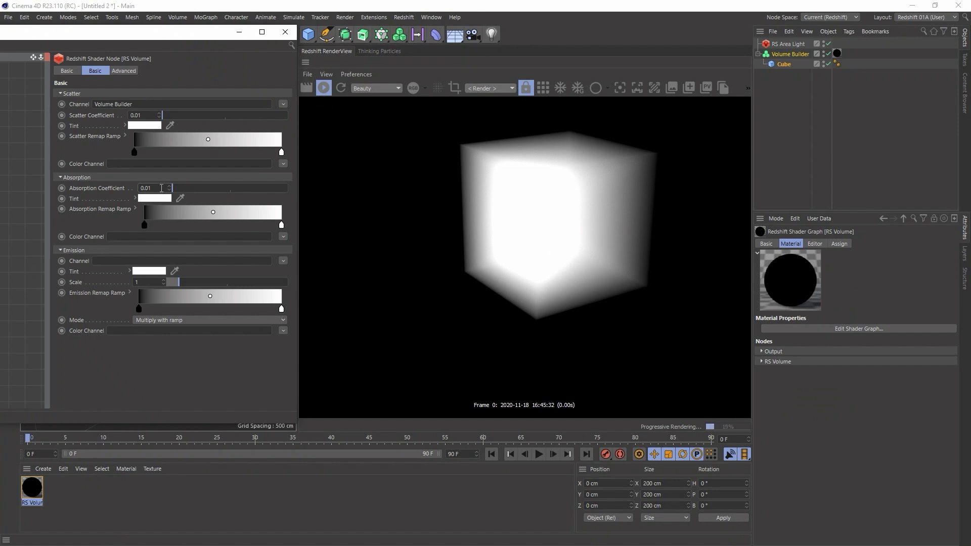
Raise the RS Volume node's absorption coefficient to 0.24 and set its scatter coefficient to 0.1
mouse_move(175, 188)
mouse_down()
mouse_move(191, 189)
mouse_move(174, 190)
mouse_up()
double_click(149, 115)
text(0.1)
key(Return)
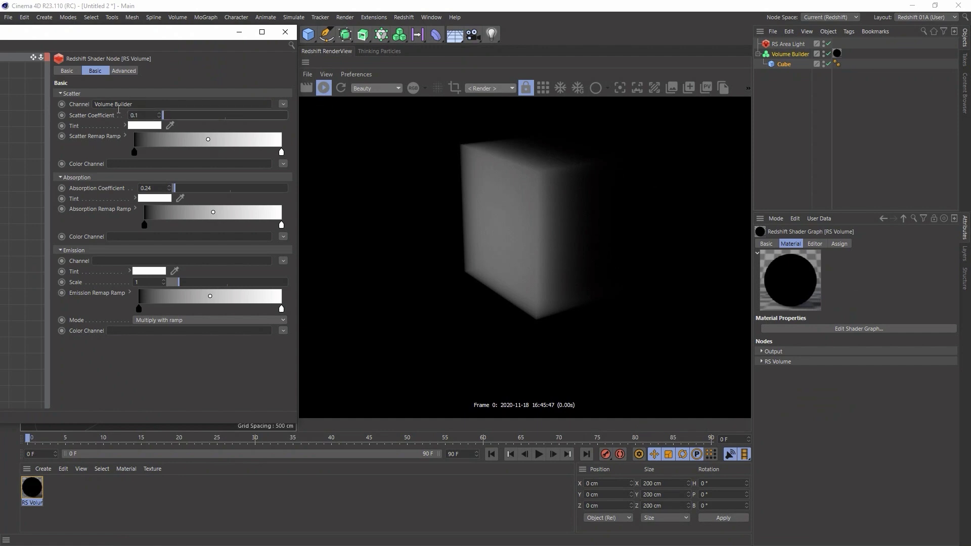
Set the absorption coefficient to 0.1 and close the RS Volume shader graph
double_click(168, 188)
text(0.1)
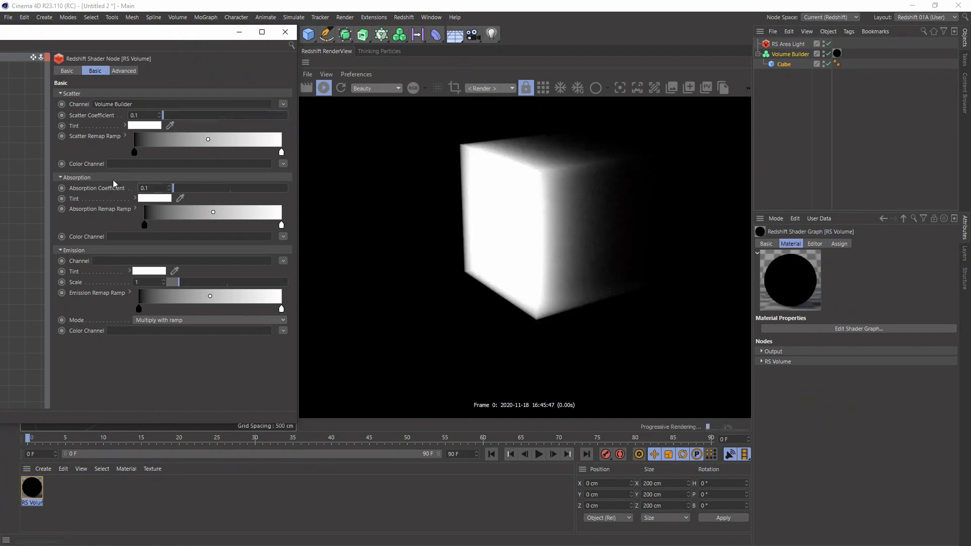
key(Return)
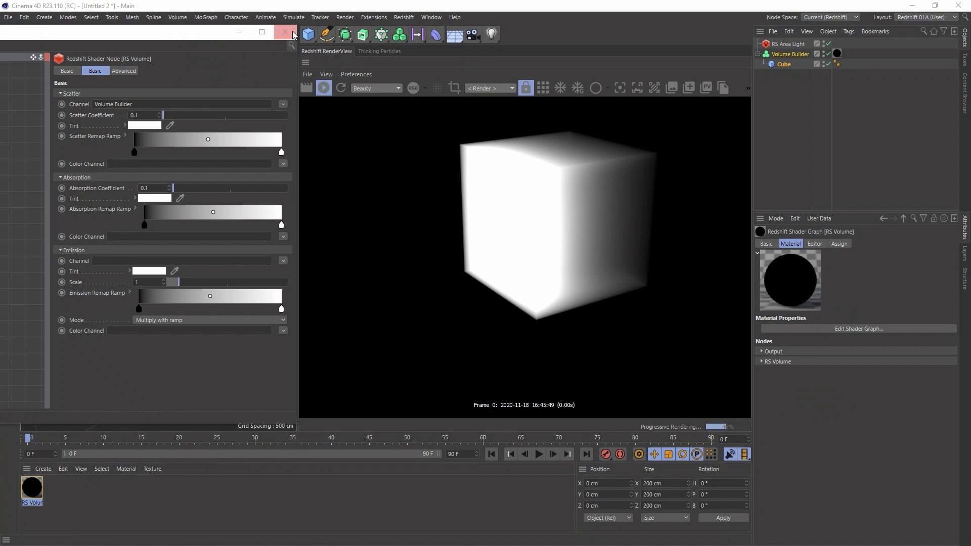
click(286, 33)
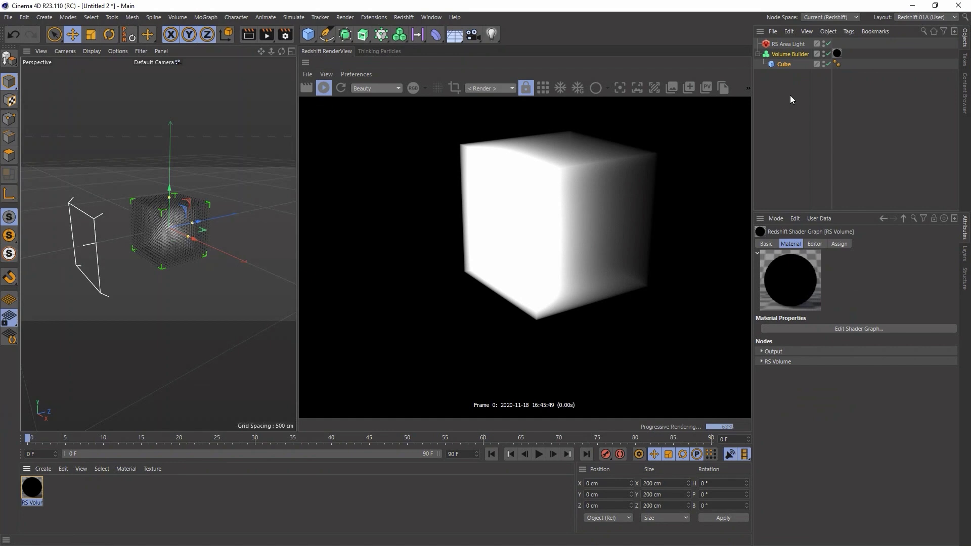
Disable the area light and add a Redshift Dome Light, with its general settings open
click(784, 44)
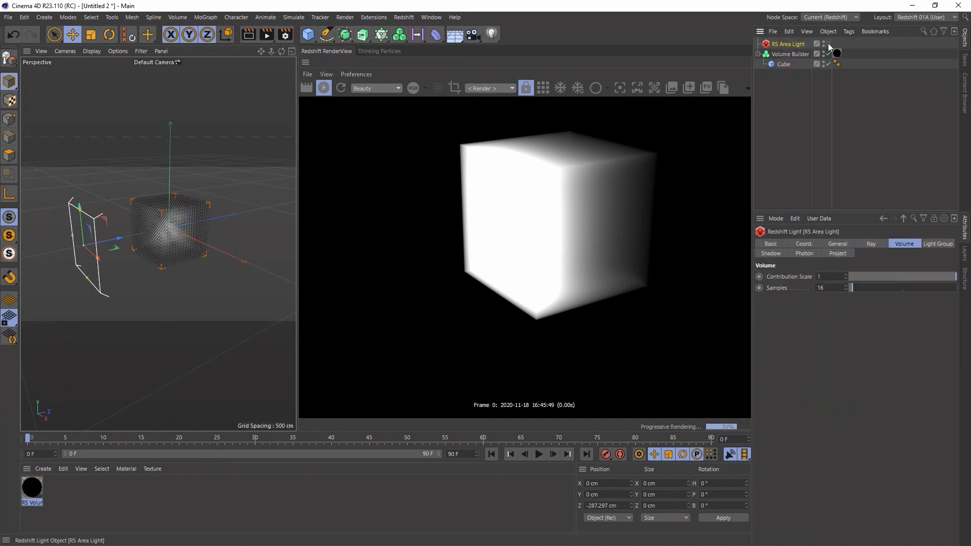
click(404, 17)
mouse_move(412, 45)
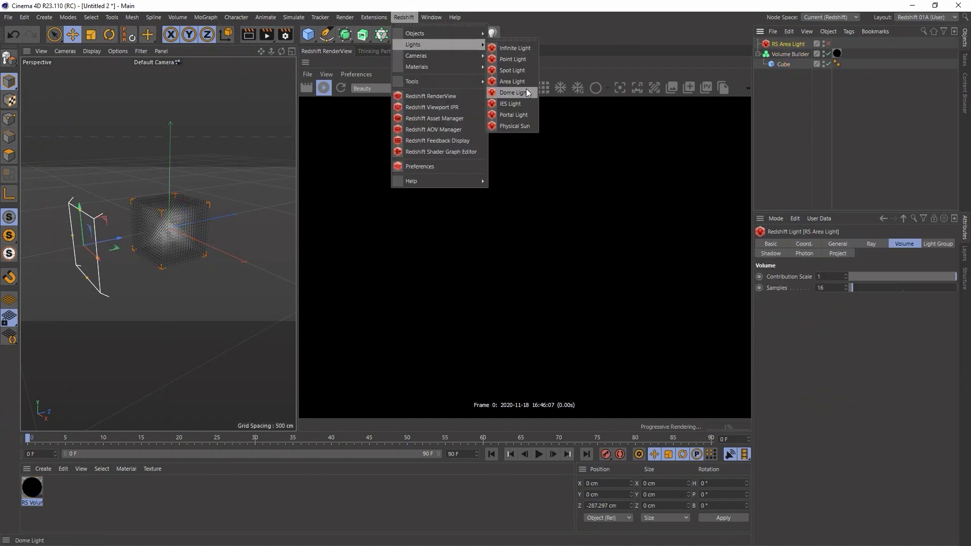
click(513, 93)
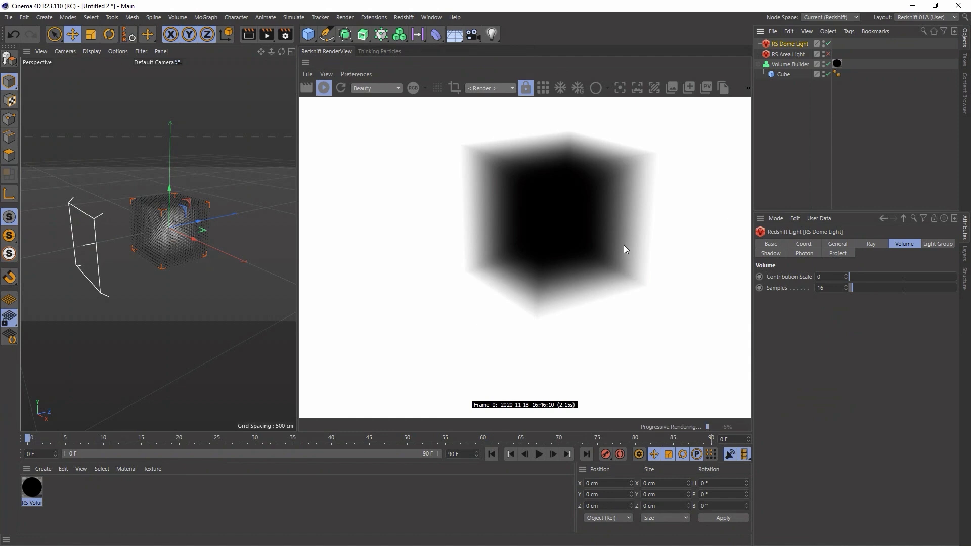
click(823, 243)
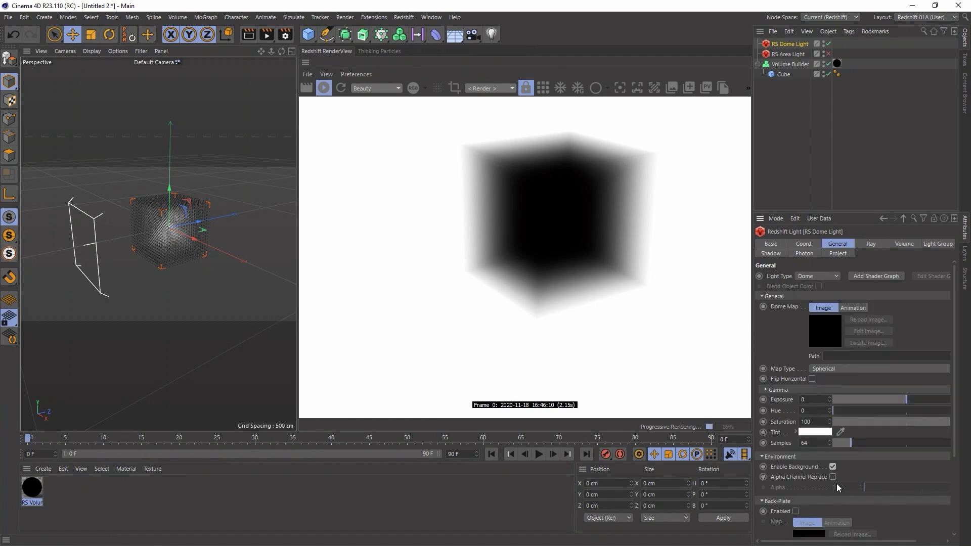
Disable the dome light's background and set its volume contribution scale to 1
click(833, 466)
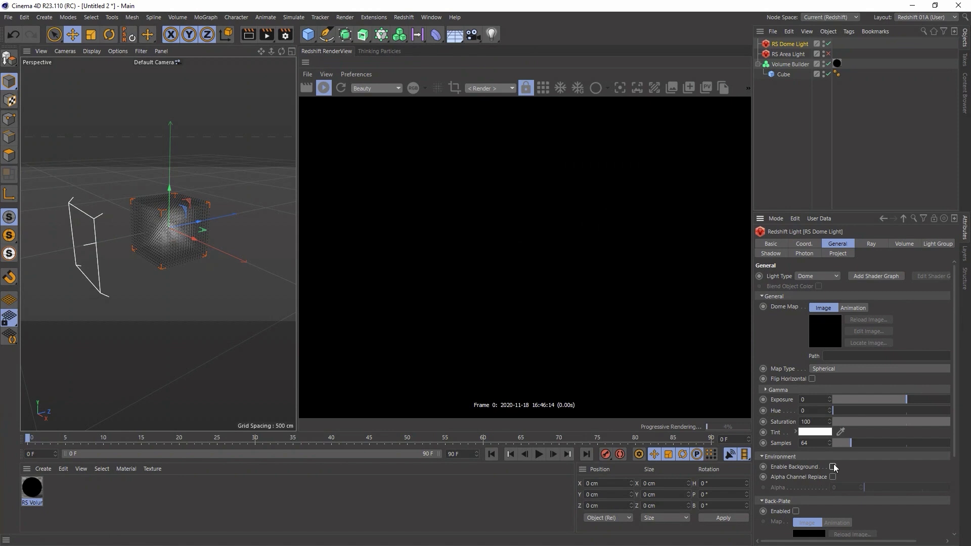
click(903, 244)
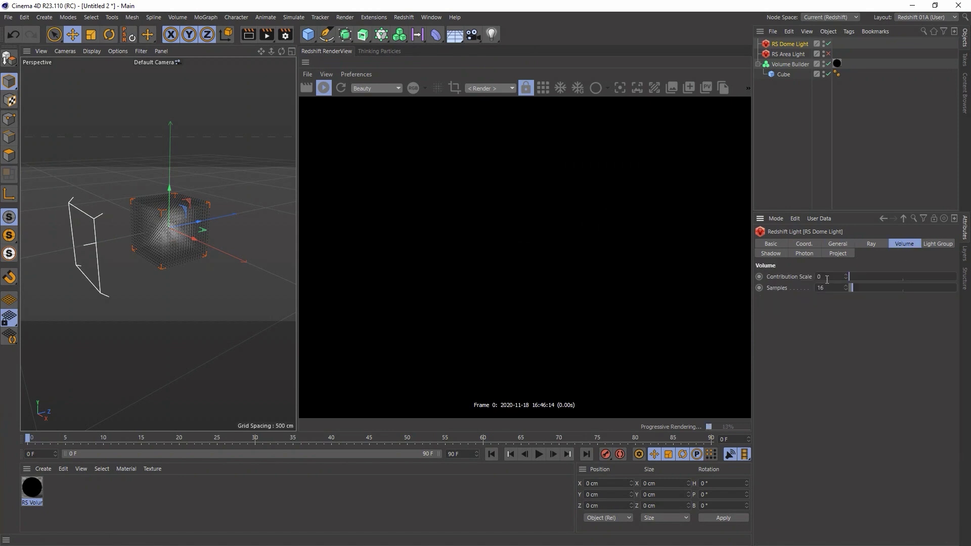
text(1)
key(Return)
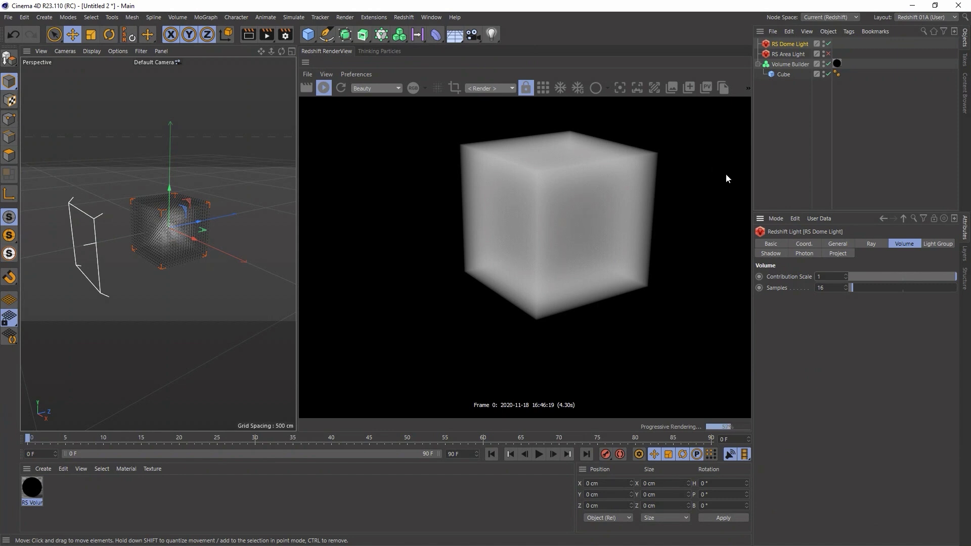
Add a Linear Field and place it inside the Volume Builder above the Cube
click(796, 65)
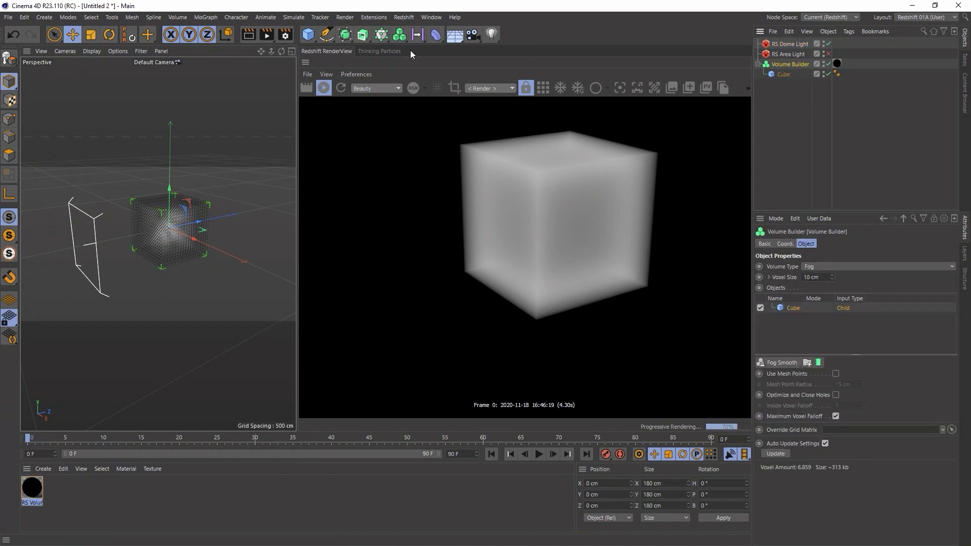
drag(418, 37, 455, 52)
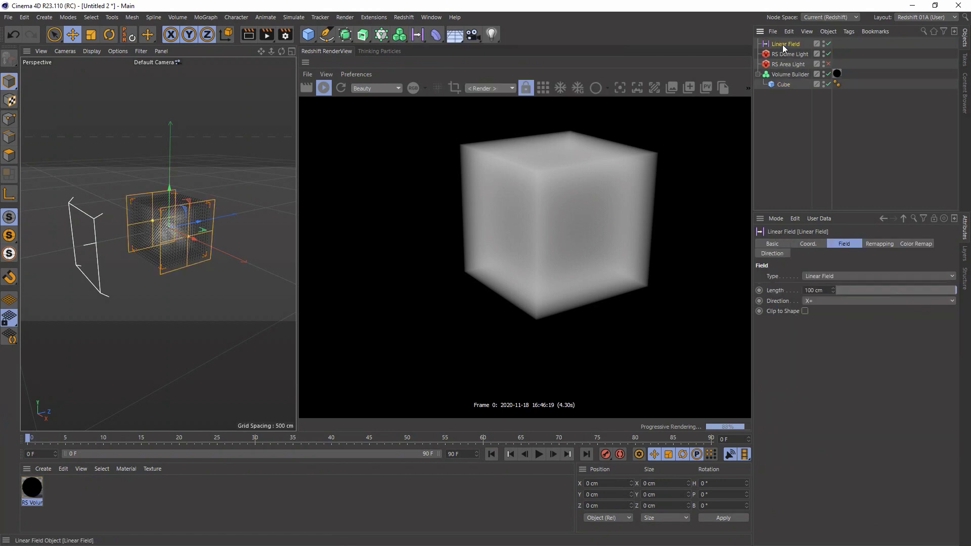
drag(785, 77, 784, 75)
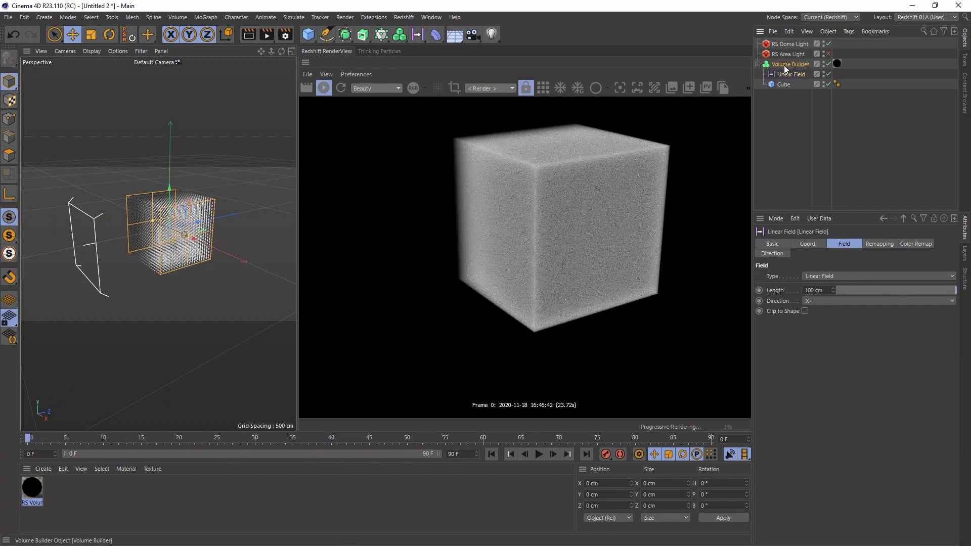
click(784, 64)
click(834, 107)
alt+drag(187, 239, 136, 227)
click(789, 64)
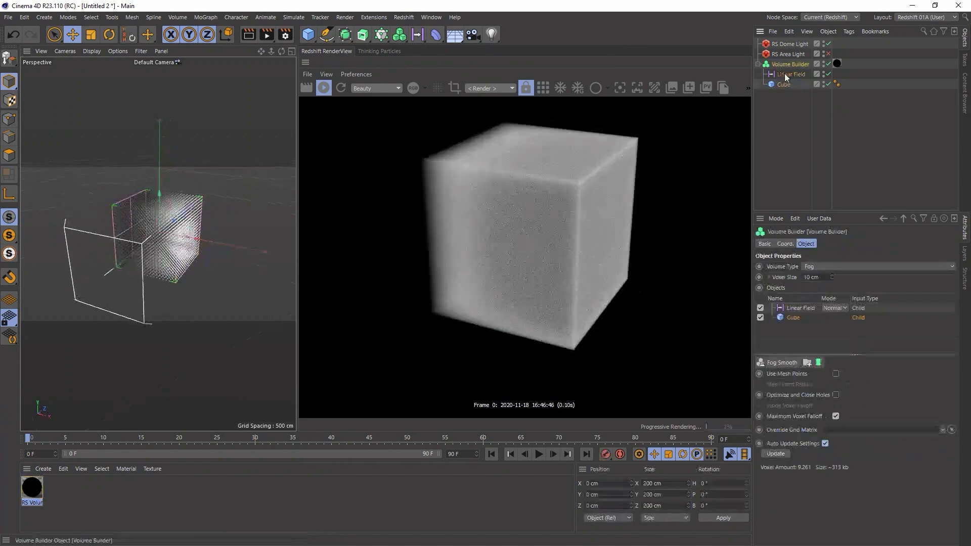
Set the Linear Field's creation space to Objects Below and its mode to Multiply in the Volume Builder
click(798, 307)
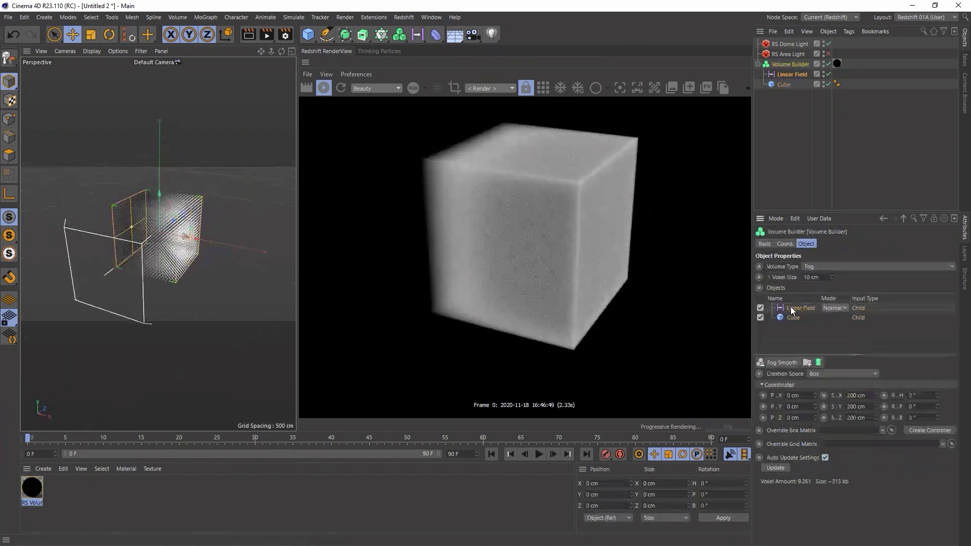
click(823, 373)
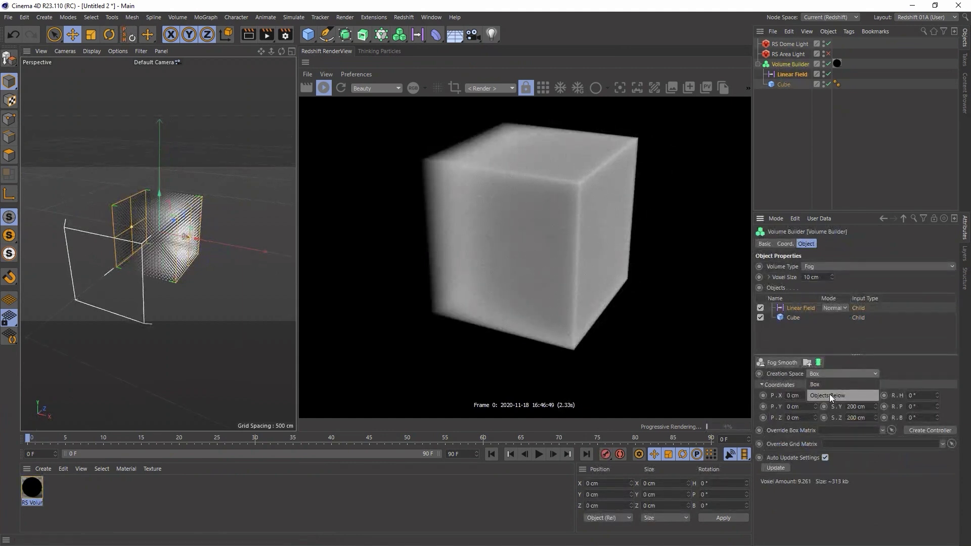
click(829, 394)
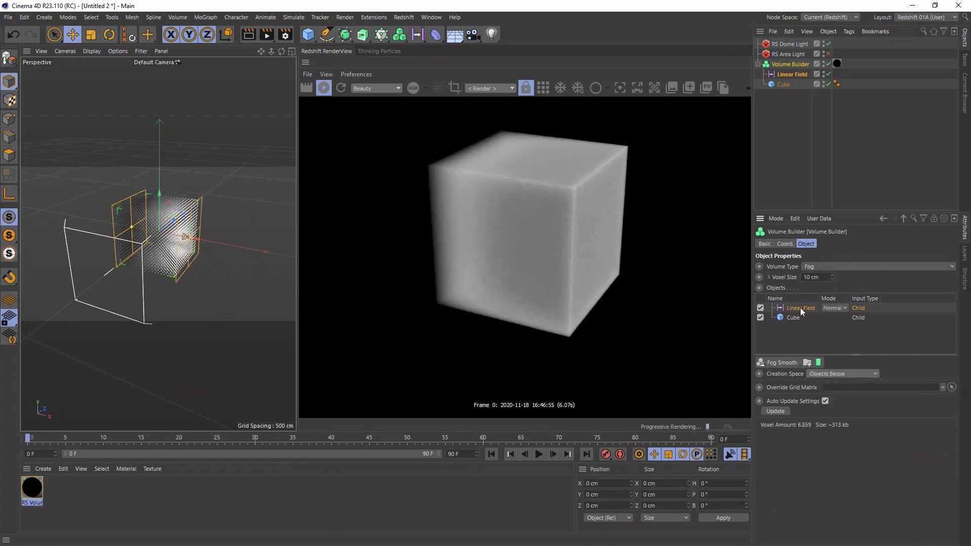
click(830, 308)
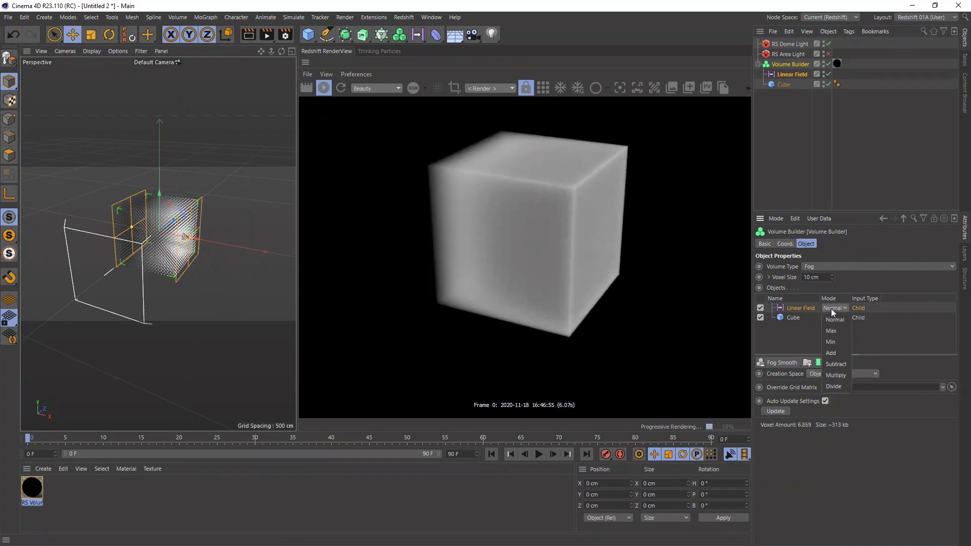
click(842, 374)
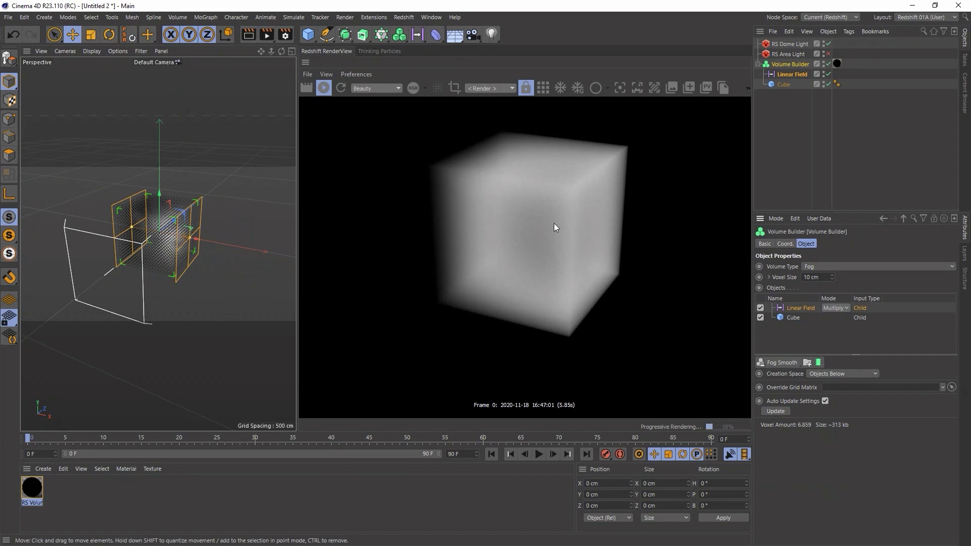
Delete the Linear Field from the Volume Builder
mouse_move(189, 224)
alt+mouse_down()
mouse_move(152, 250)
mouse_move(169, 231)
mouse_move(252, 242)
mouse_move(198, 235)
alt+mouse_up()
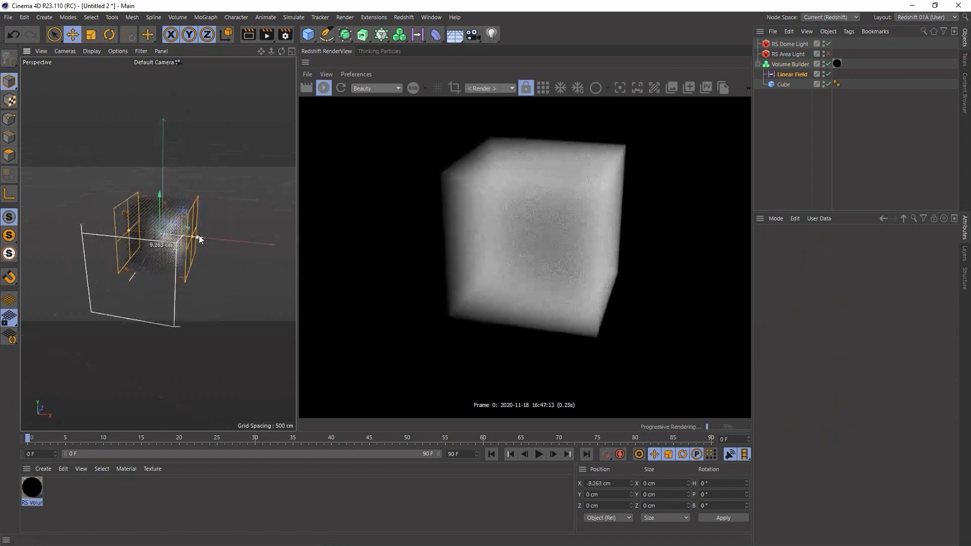
click(769, 74)
key(Delete)
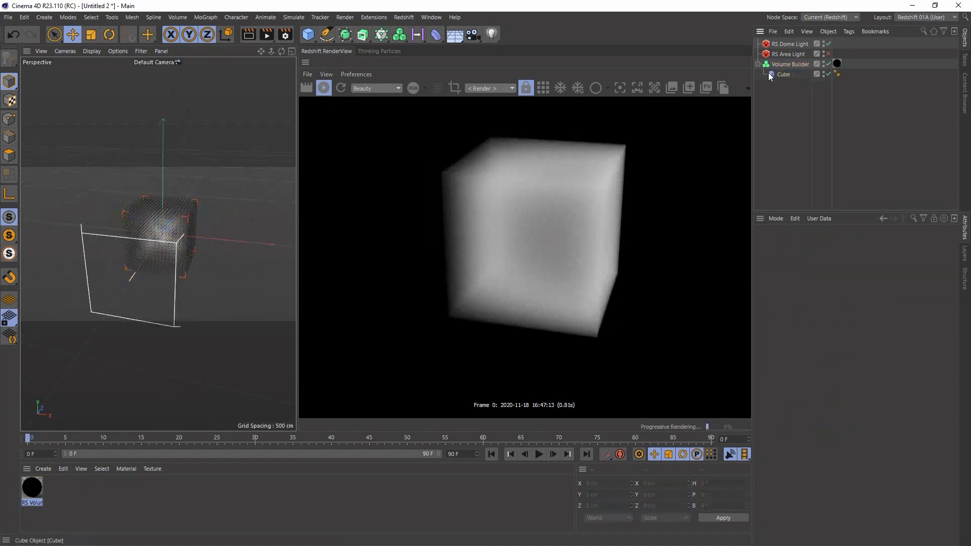
Add a Spherical Field and place it inside the Volume Builder above the Cube
click(783, 65)
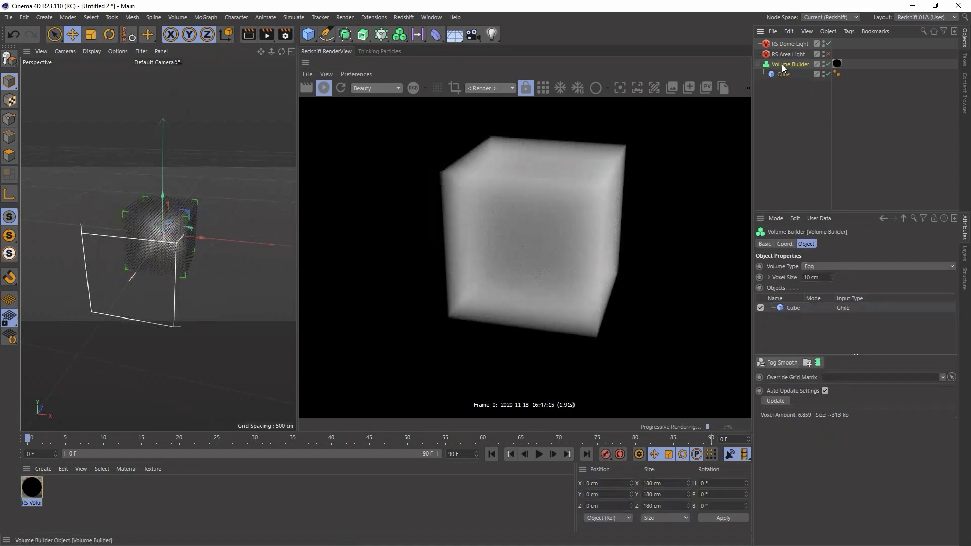
click(417, 34)
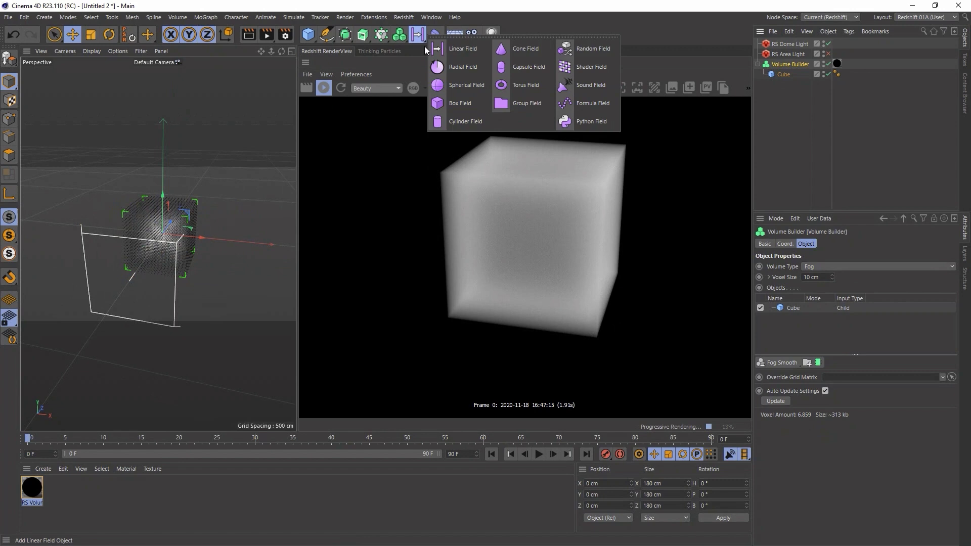
click(463, 85)
drag(796, 43, 787, 71)
click(789, 65)
Set the Spherical Field's creation space to Objects Below and its mode to Multiply in the Volume Builder
click(851, 375)
click(843, 393)
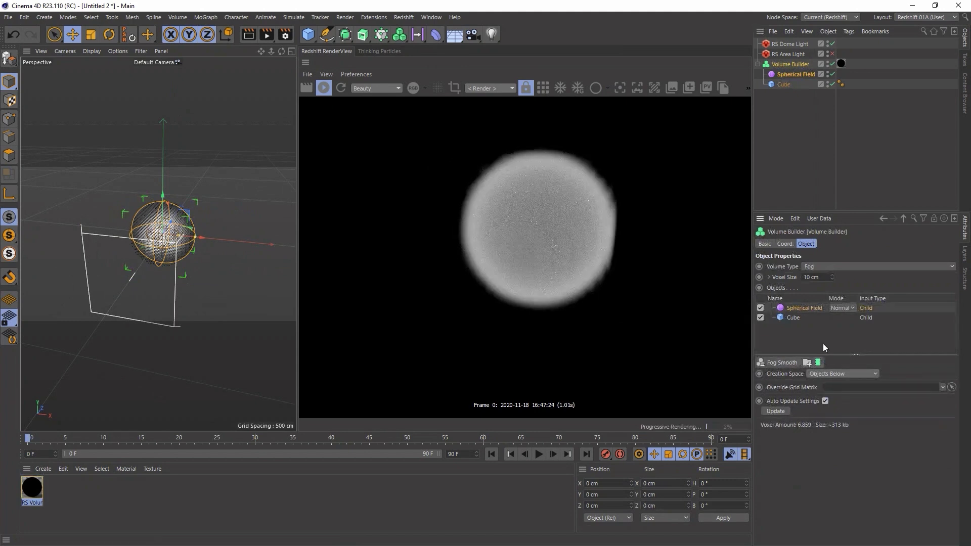
click(847, 308)
click(852, 372)
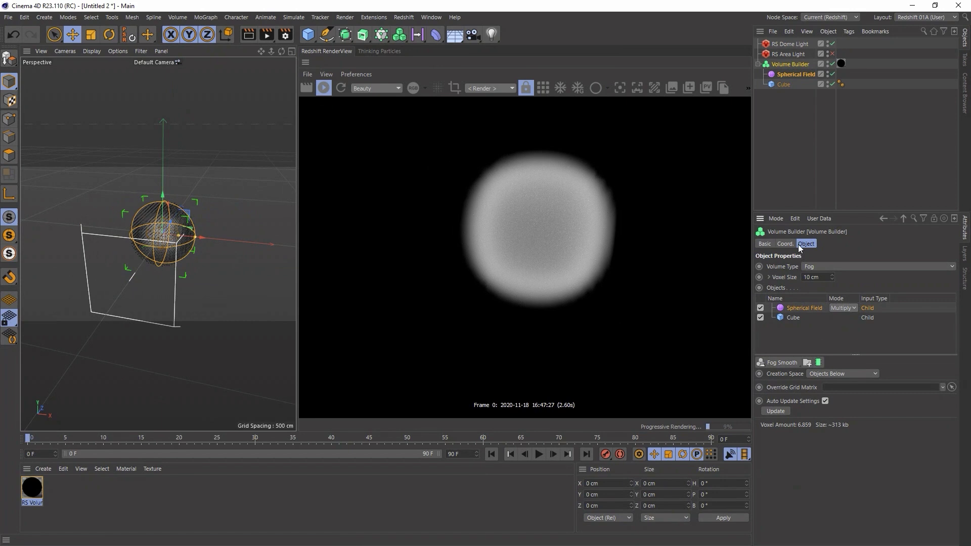
Shrink the Spherical Field to a small sphere inside the cube and set its remapping minimum to 10%
click(795, 76)
drag(857, 289, 884, 290)
click(879, 244)
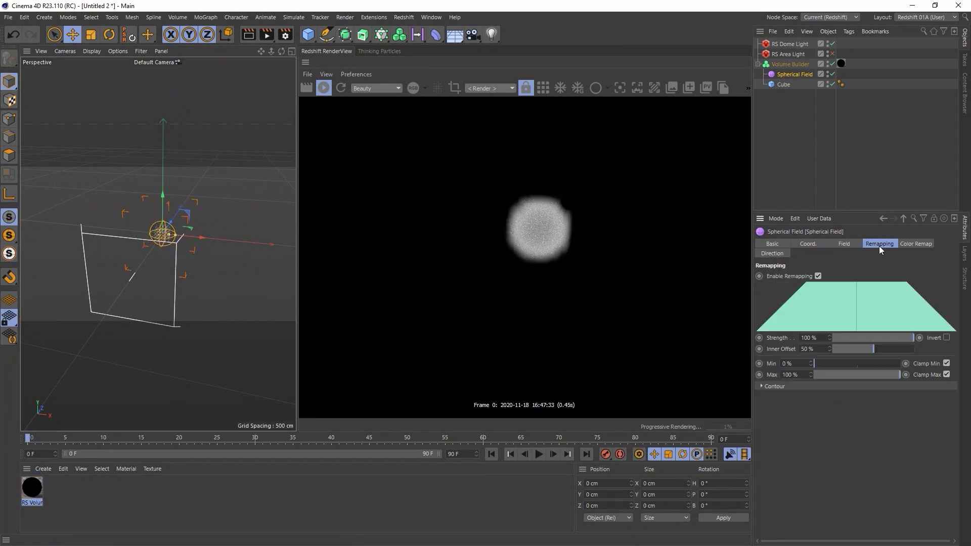
drag(814, 363, 824, 362)
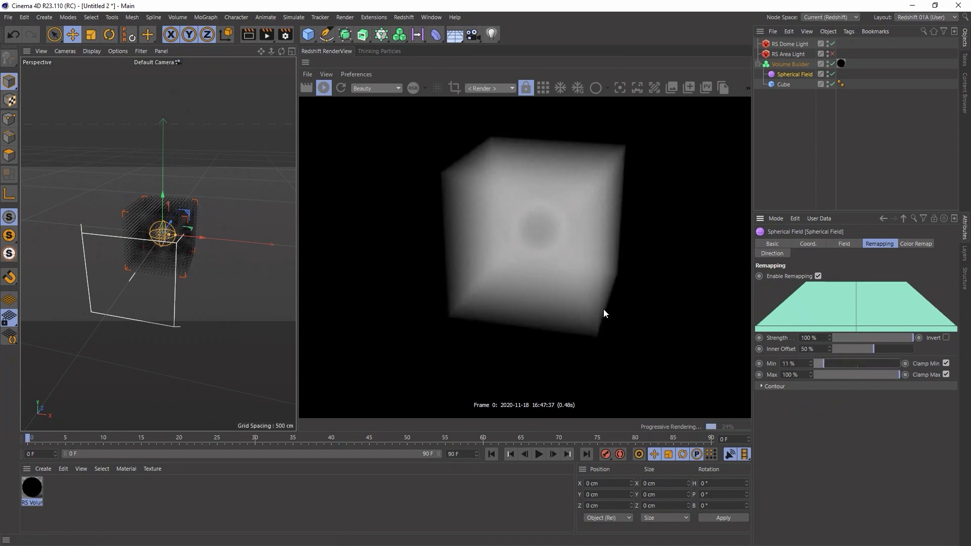
double_click(797, 363)
text(10)
key(Return)
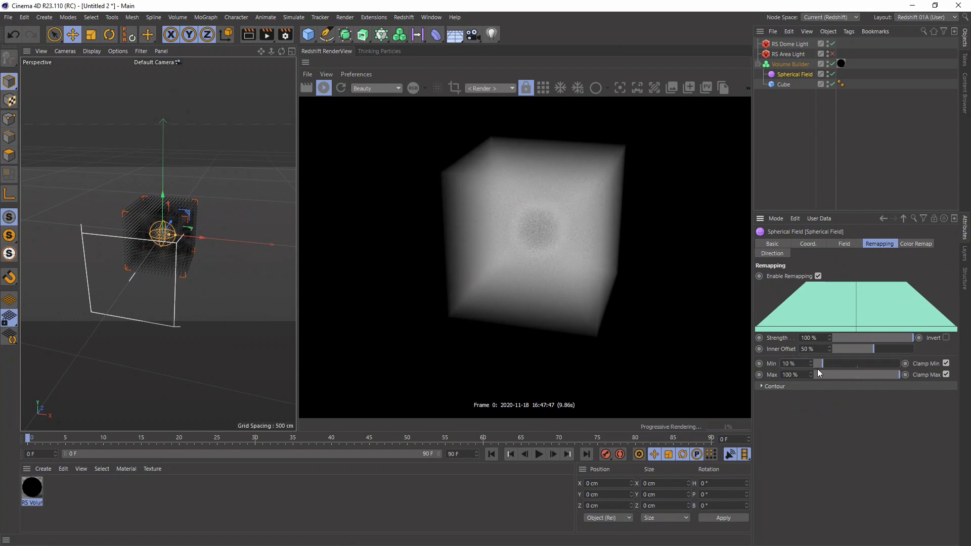
Set the Spherical Field's remapping maximum to 1000%
double_click(795, 374)
text(1000)
key(Return)
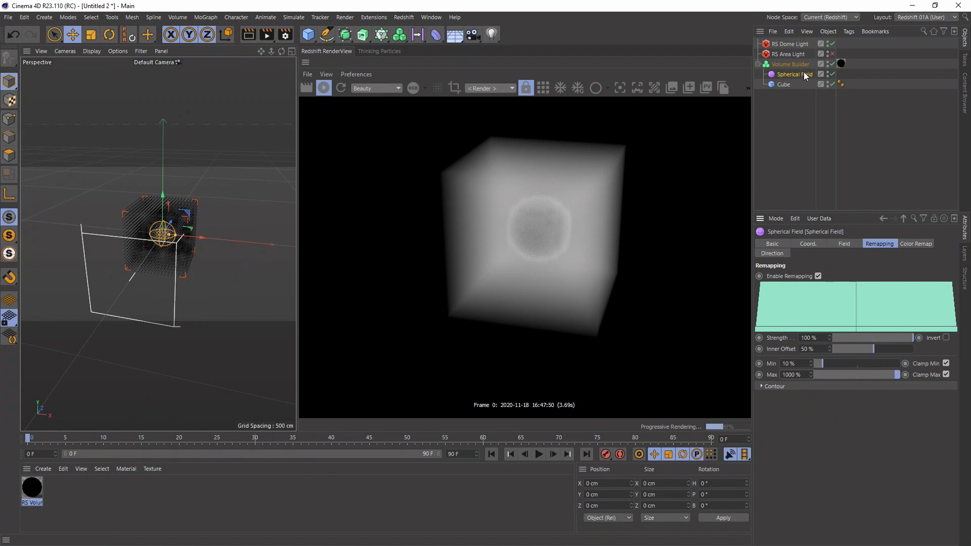
Move the Spherical Field about 72 cm along the positive X axis
click(792, 65)
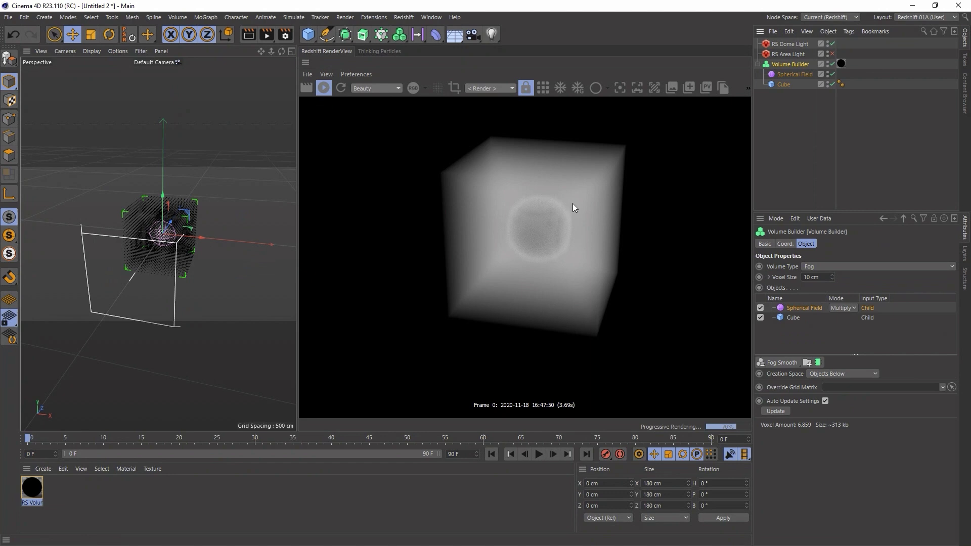
click(788, 74)
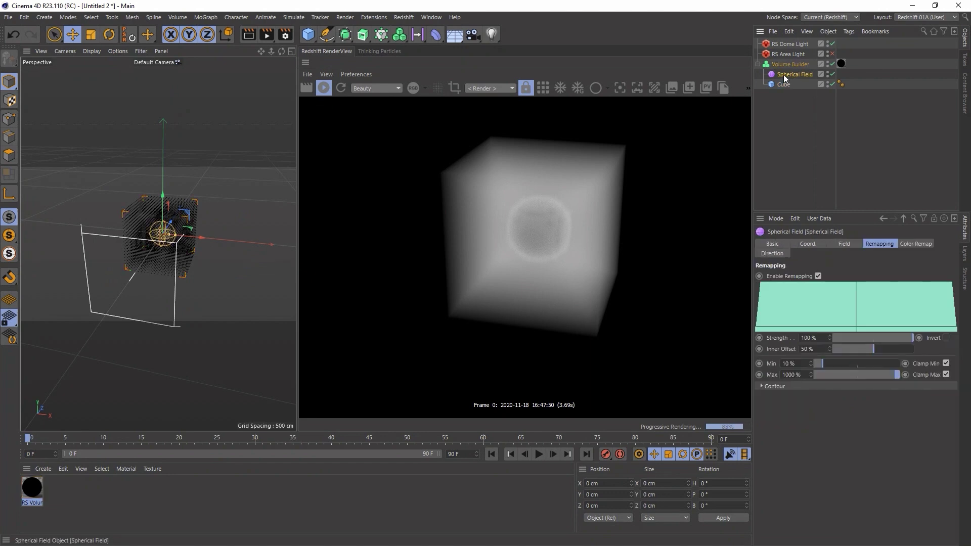
drag(193, 238, 217, 237)
mouse_move(170, 204)
alt+mouse_down()
mouse_move(209, 211)
mouse_move(192, 205)
alt+mouse_up()
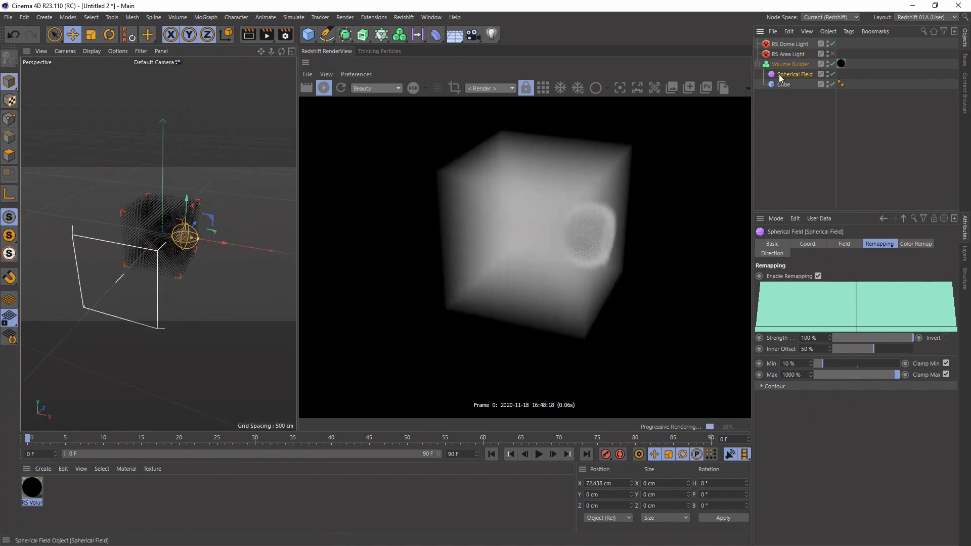
Replace the Spherical Field with a Random Field inside the Volume Builder and set its mode to Multiply
key(Delete)
click(417, 34)
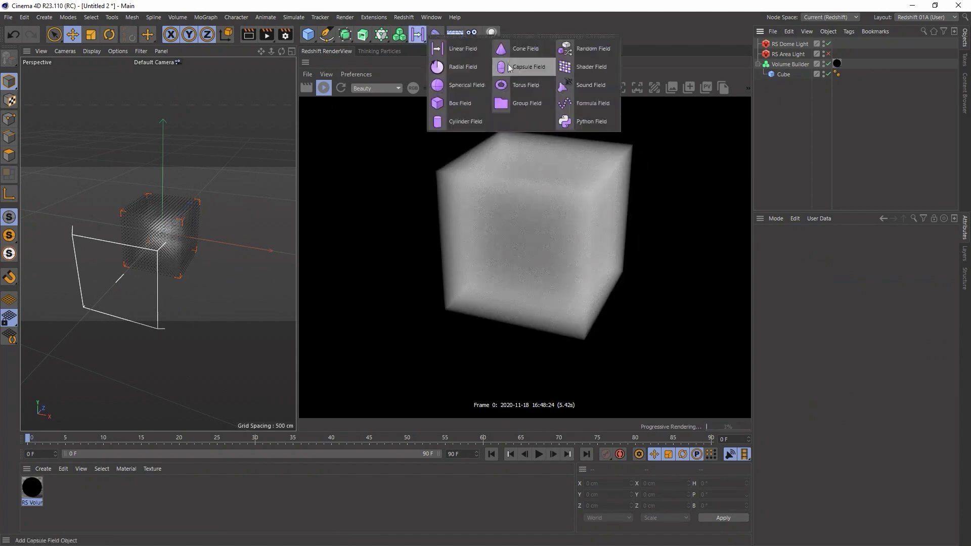
click(598, 50)
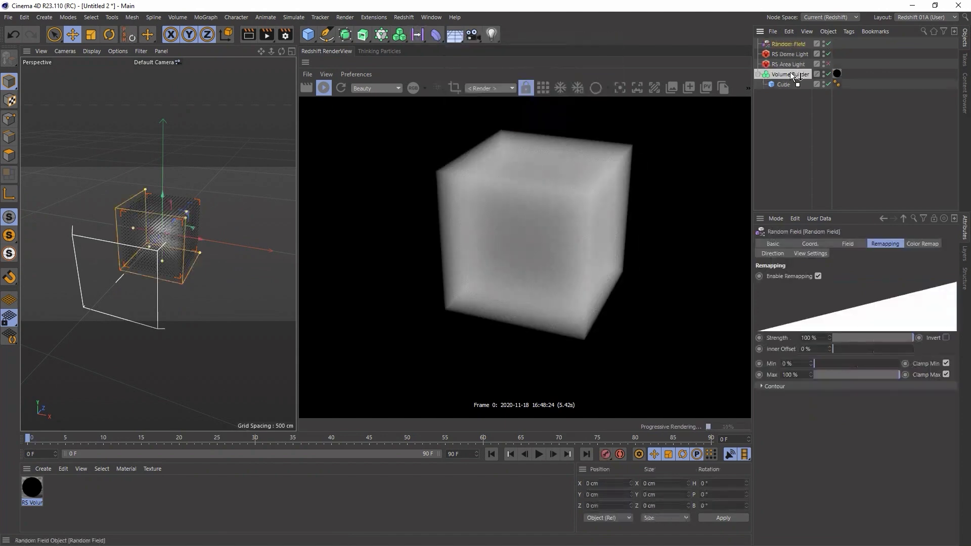
click(788, 64)
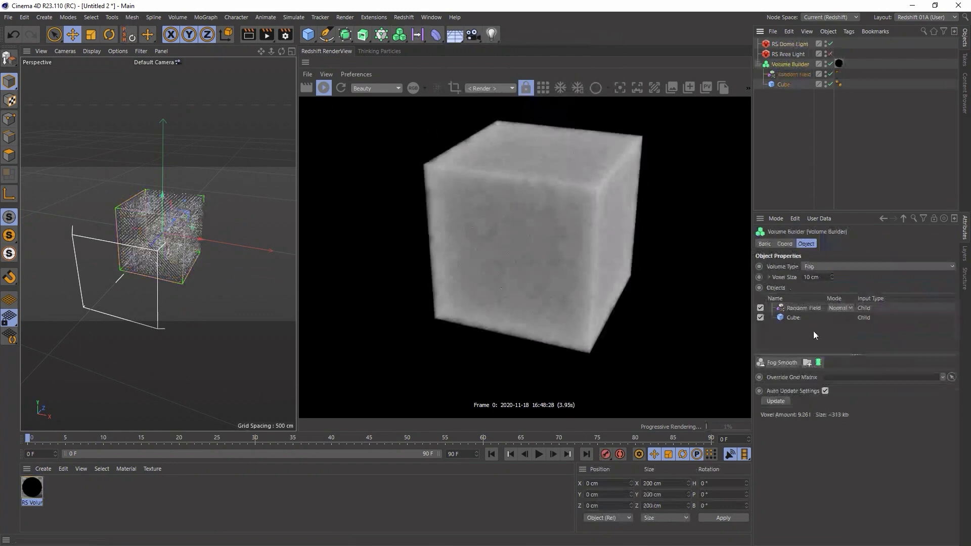
click(839, 308)
click(844, 375)
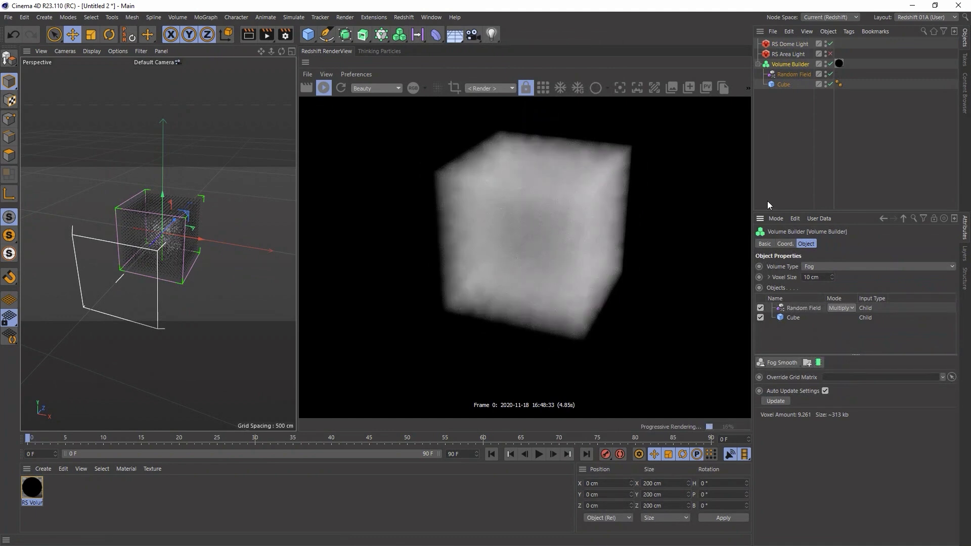
Set the Random Field's noise type to Voronoi 1 and its scale to 300%
click(789, 73)
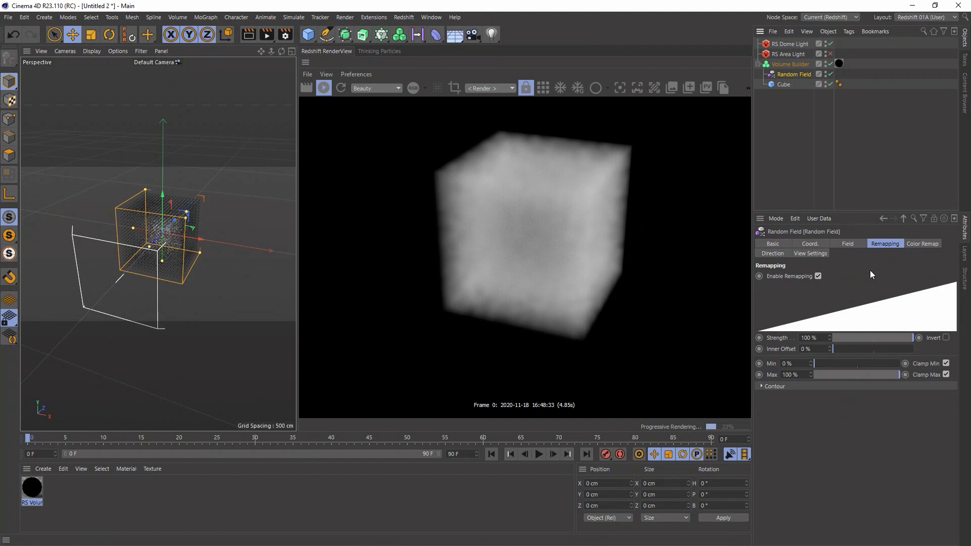
click(845, 245)
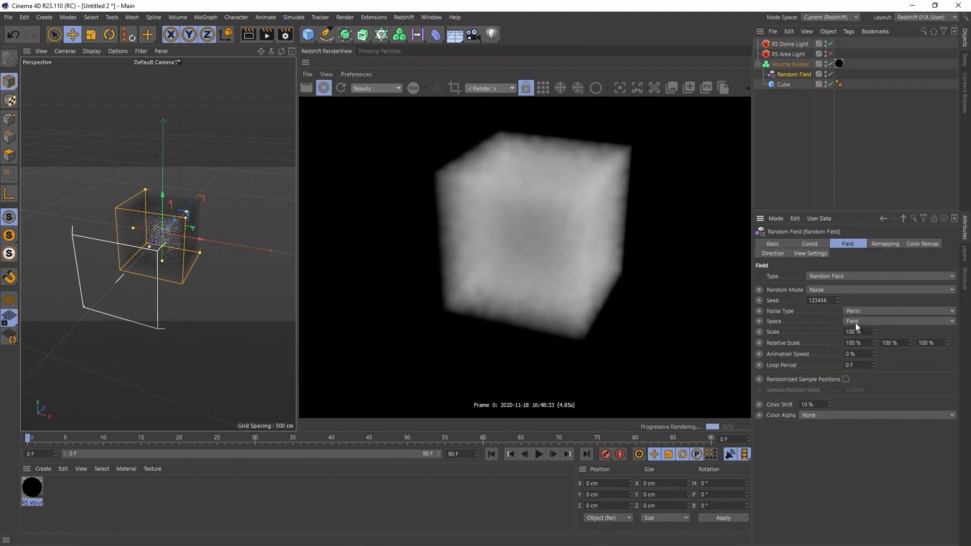
click(867, 311)
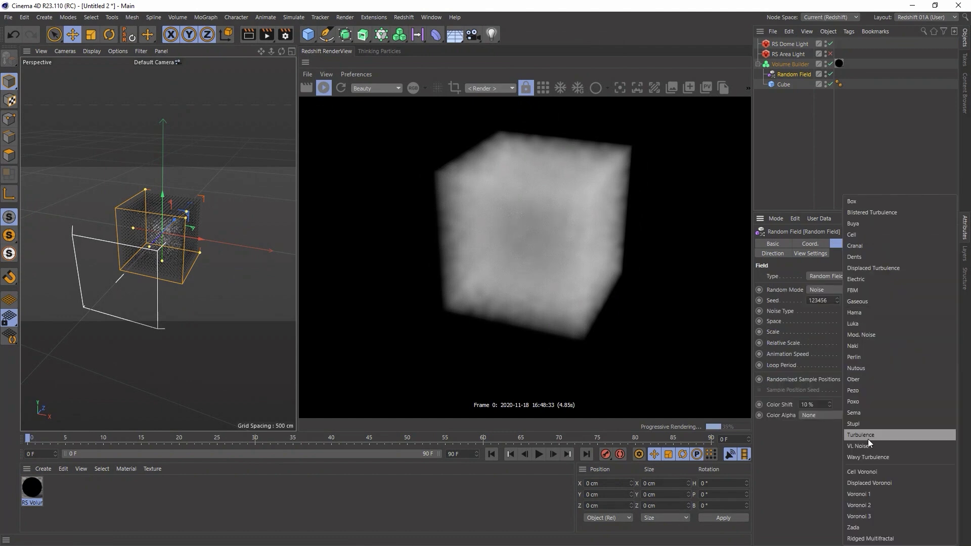
click(875, 496)
double_click(863, 332)
text(300)
key(Return)
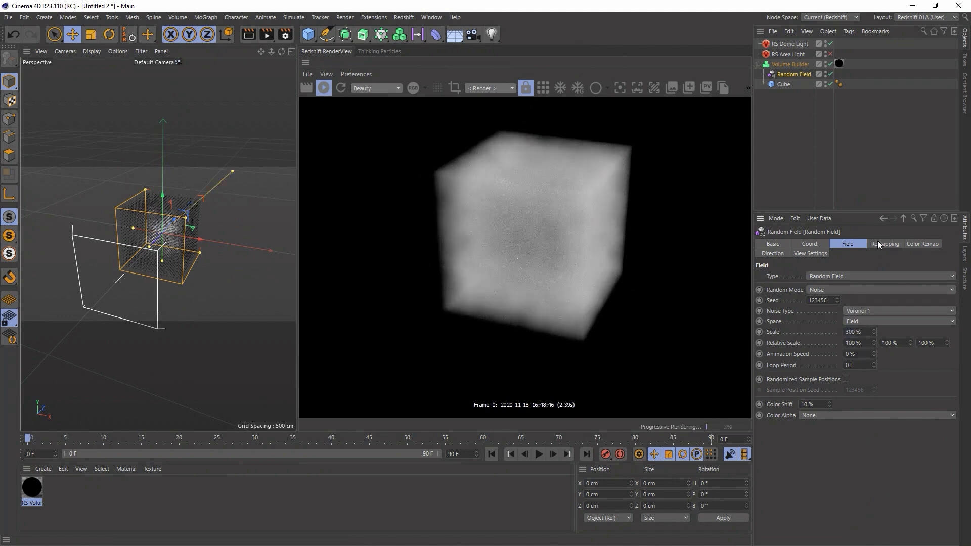
Set the Random Field's remapping to a minimum of 38%, a maximum of 573% and an inner offset of about 35%
click(884, 244)
drag(837, 363, 810, 378)
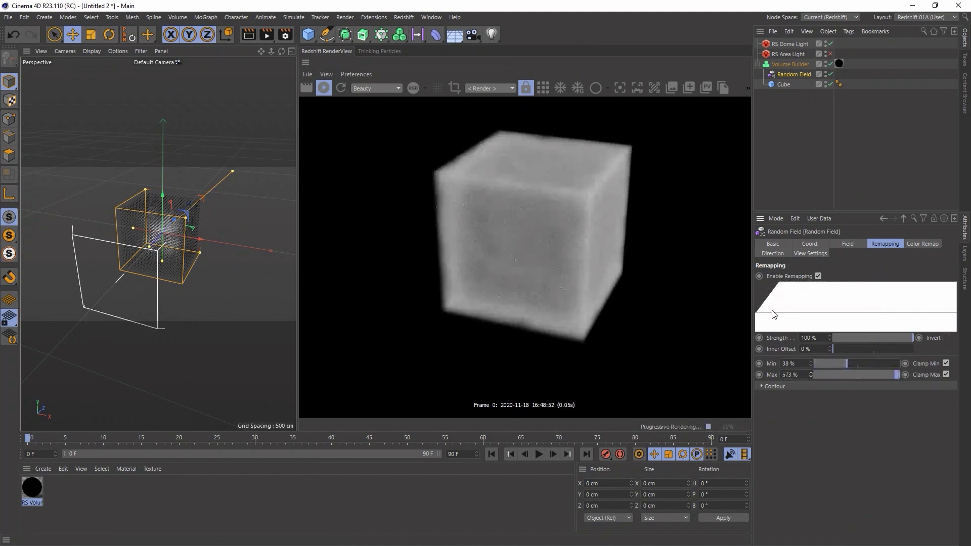
drag(838, 348, 859, 347)
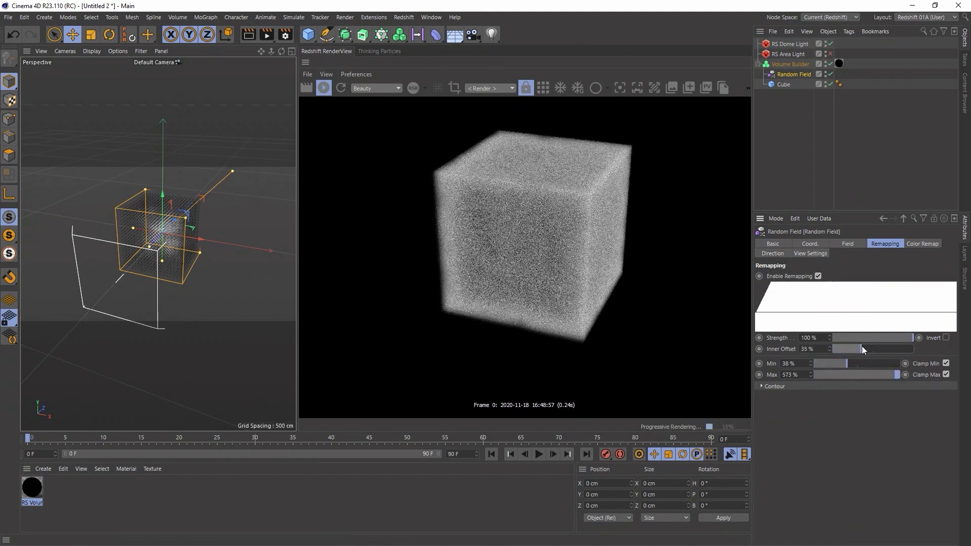
Set the Random Field's contour mode to Curve and select all points of its contour spline
click(762, 386)
click(836, 407)
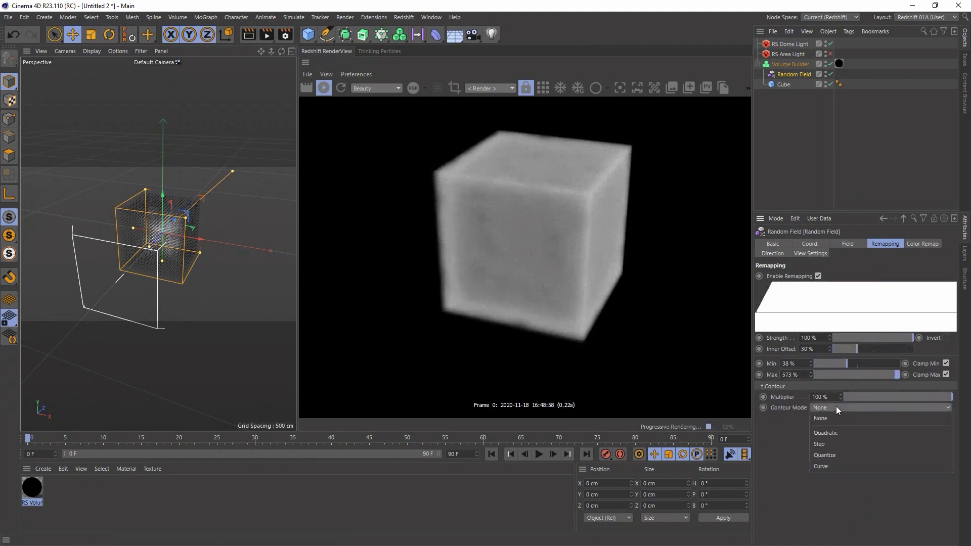
click(844, 468)
right_click(866, 449)
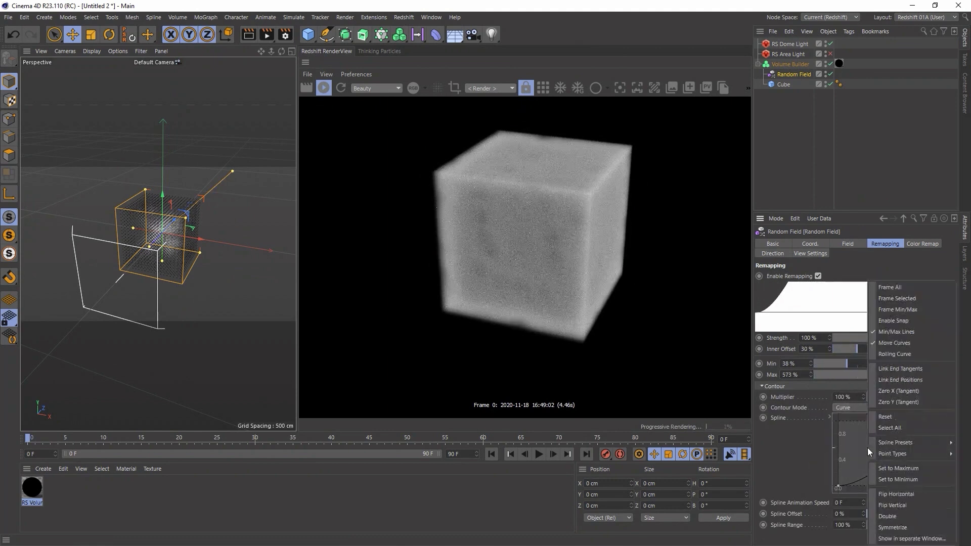
click(884, 428)
Reshape the contour spline into a steep, near-vertical ramp starting at about 0.8 on the horizontal axis
drag(838, 486, 874, 486)
drag(947, 421, 914, 416)
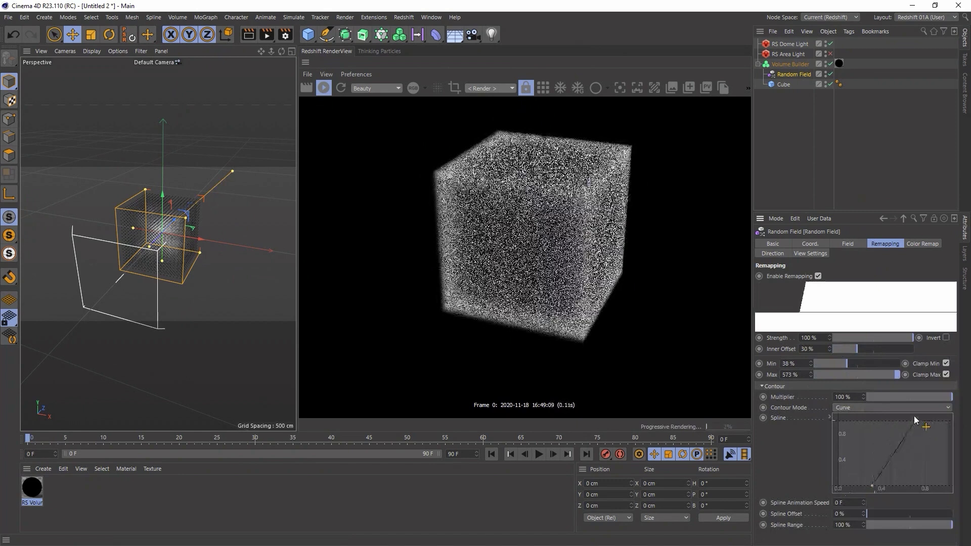
drag(869, 486, 912, 486)
drag(916, 419, 931, 418)
mouse_move(912, 486)
mouse_down()
mouse_move(935, 488)
mouse_move(925, 489)
mouse_up()
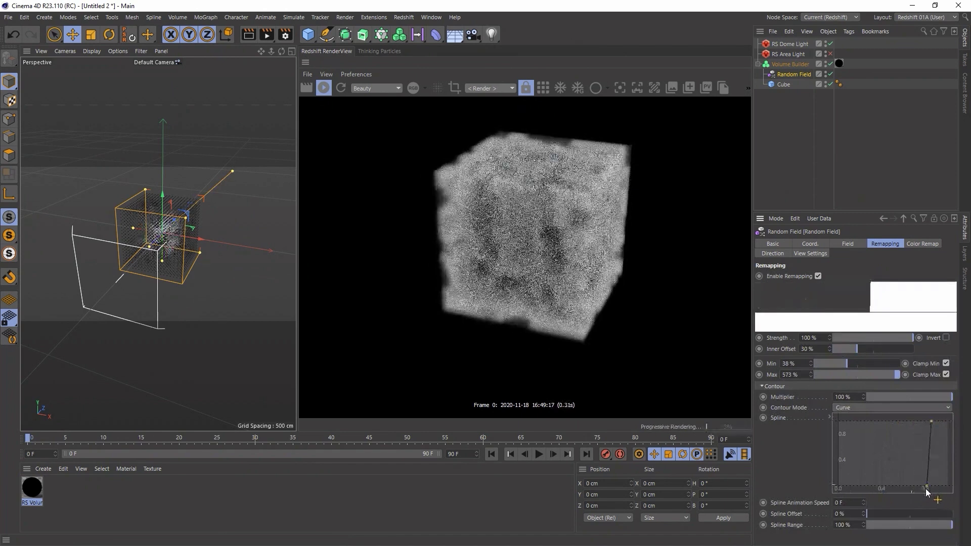
Set the Random Field's noise scale to about 427%
click(811, 152)
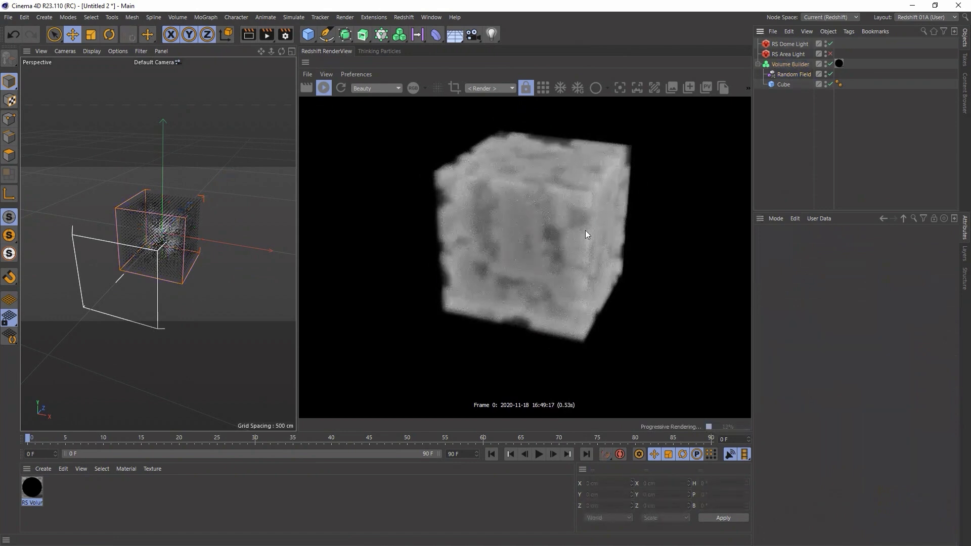
click(792, 75)
drag(875, 333, 874, 303)
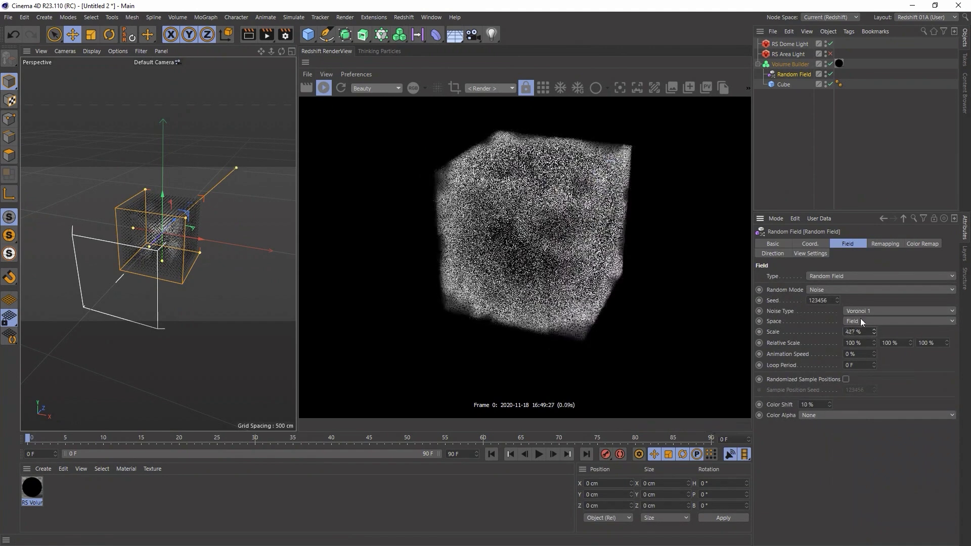
Try voxel sizes of 2 cm and 20 cm on the Volume Builder and settle on 1 cm
click(795, 64)
double_click(815, 276)
text(2)
key(Return)
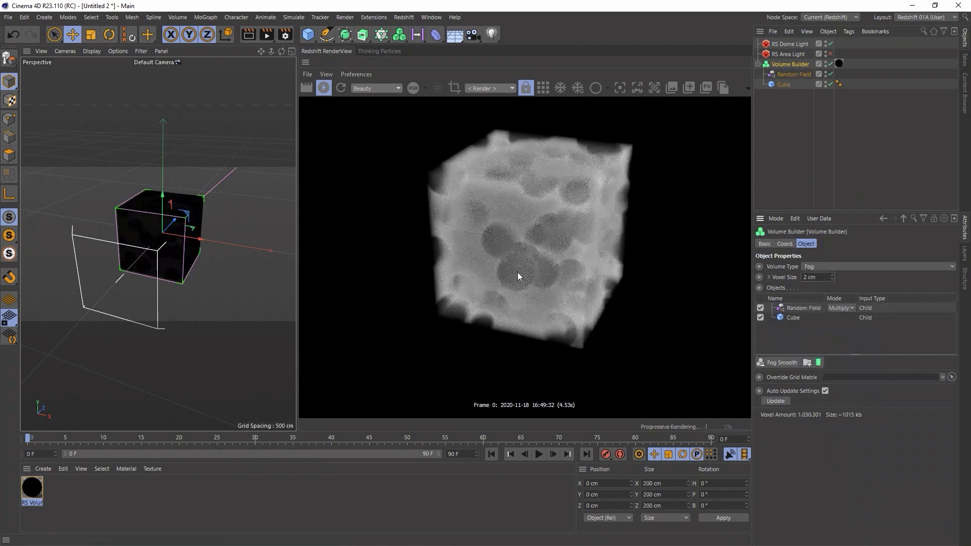
double_click(815, 277)
text(20)
key(Return)
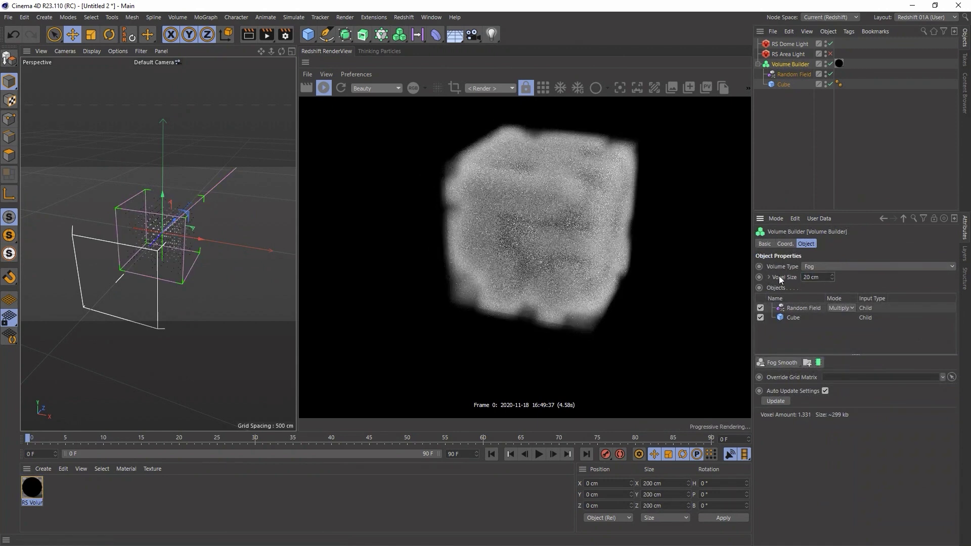
text(1)
key(Return)
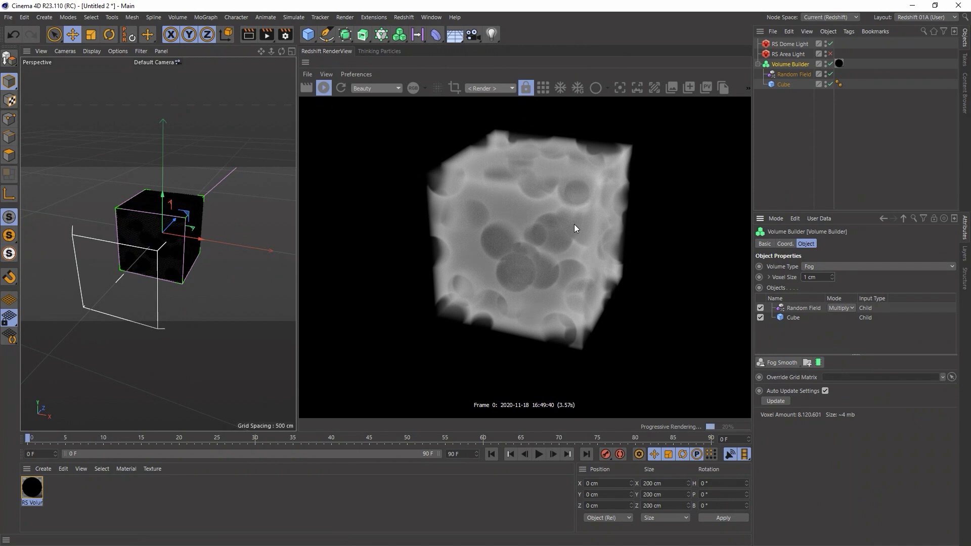
Load a multicolour rainbow preset into the RS Volume material's Scatter Remap Ramp and close the shader editor
double_click(32, 487)
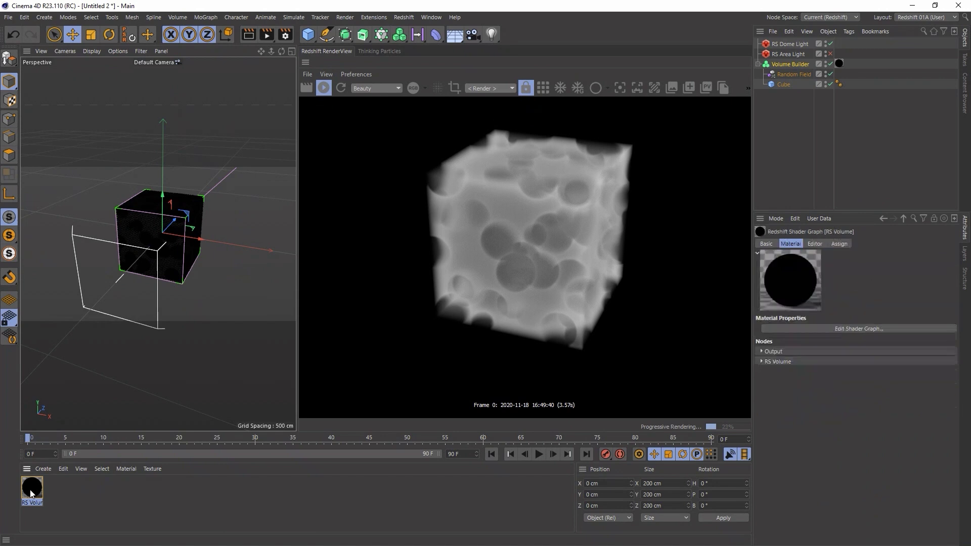
drag(334, 28, 32, 42)
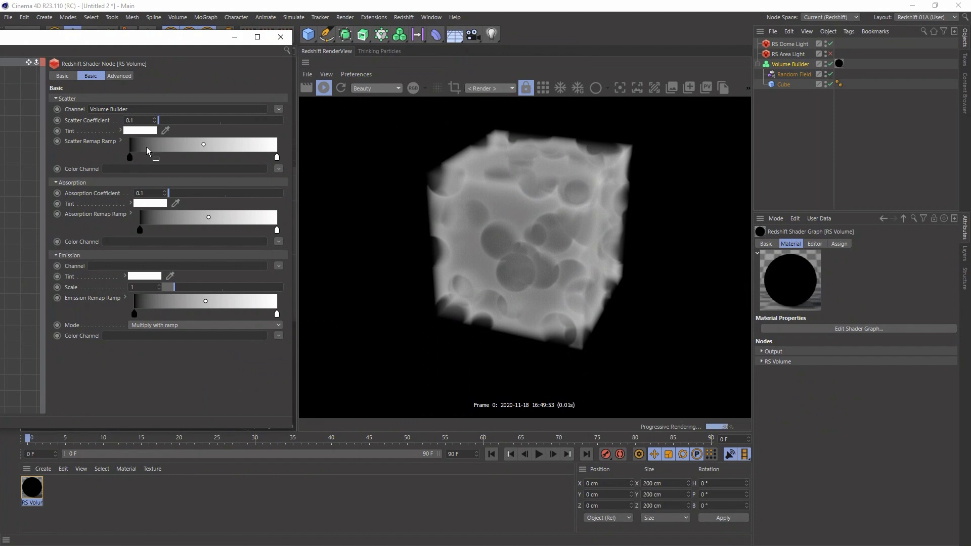
click(120, 140)
click(150, 250)
click(74, 271)
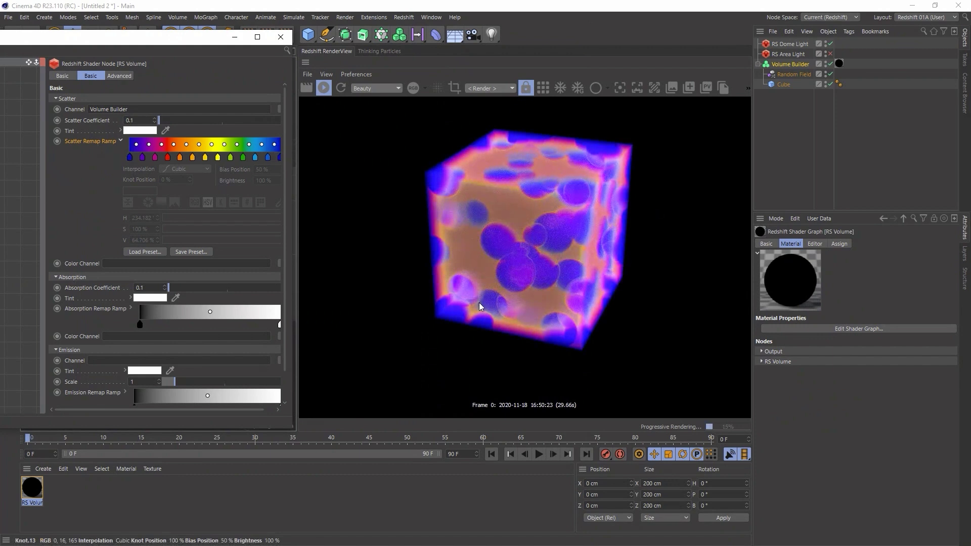
click(282, 39)
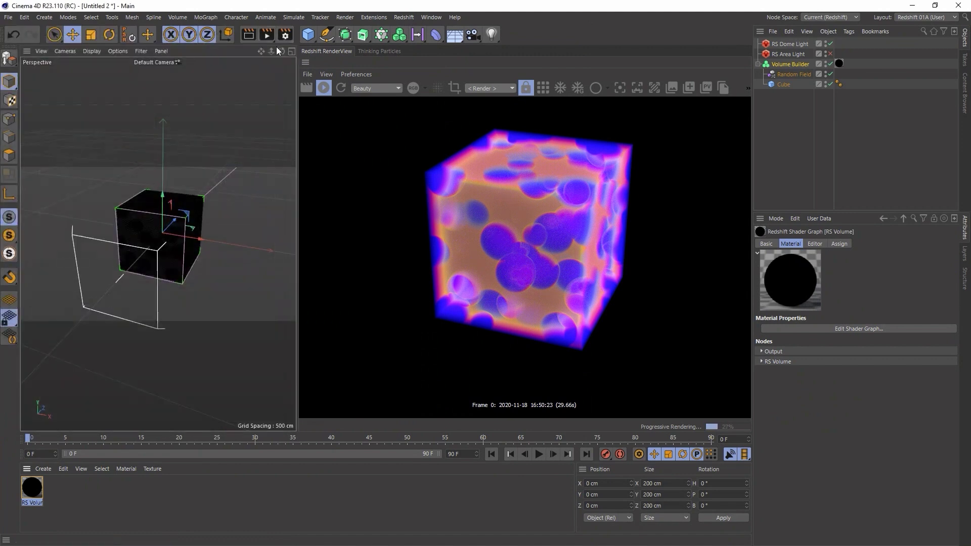
Add a cube of about 480 × 281 × 200 cm, with a heading of about 45.5°, at about X 76 cm, Z -156 cm
click(307, 34)
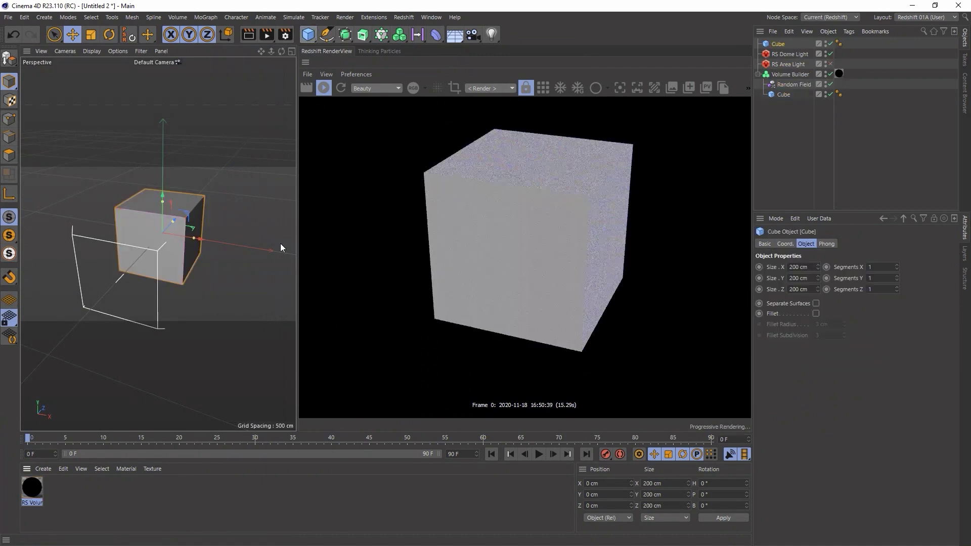
drag(194, 238, 244, 241)
drag(172, 221, 184, 249)
key(r)
drag(151, 209, 150, 196)
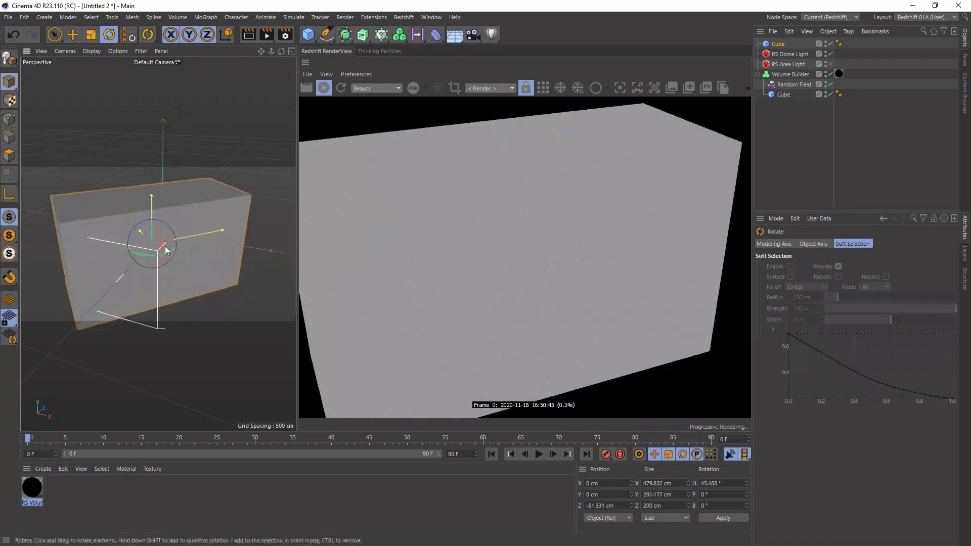
key(e)
drag(152, 245, 167, 251)
Place the new cube inside the Volume Builder and set its mode to Subtract
drag(778, 44, 782, 66)
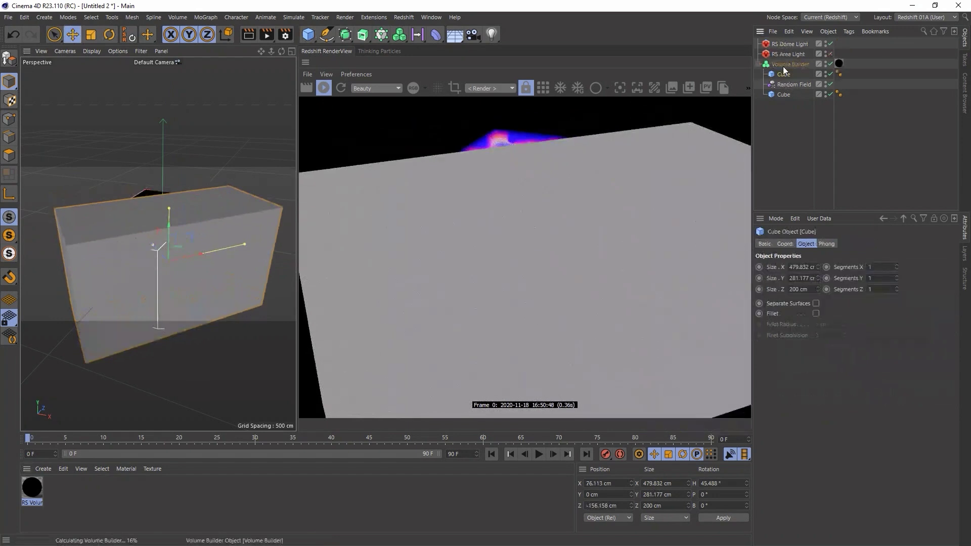
click(783, 64)
click(793, 307)
click(845, 307)
click(849, 375)
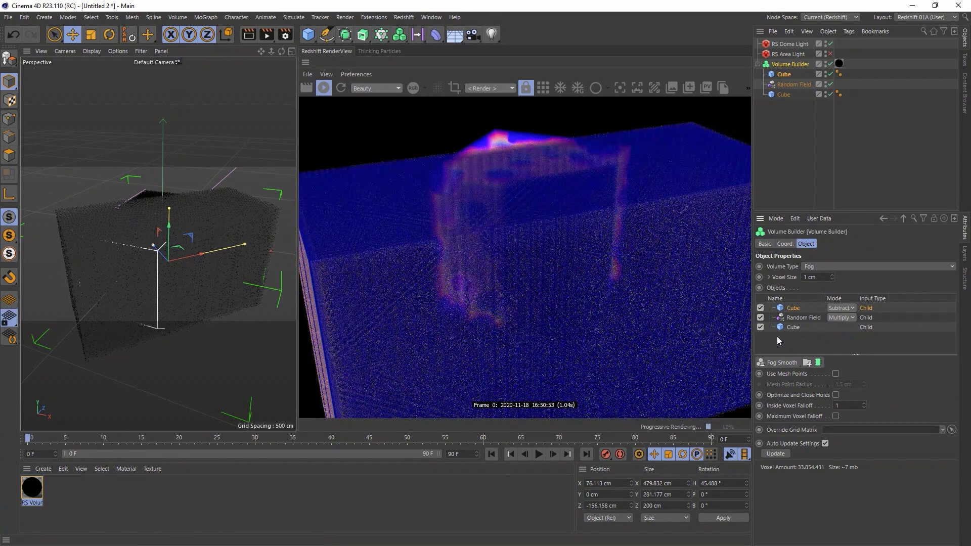
Add a Fog Curve filter to the Volume Builder's object list
click(783, 362)
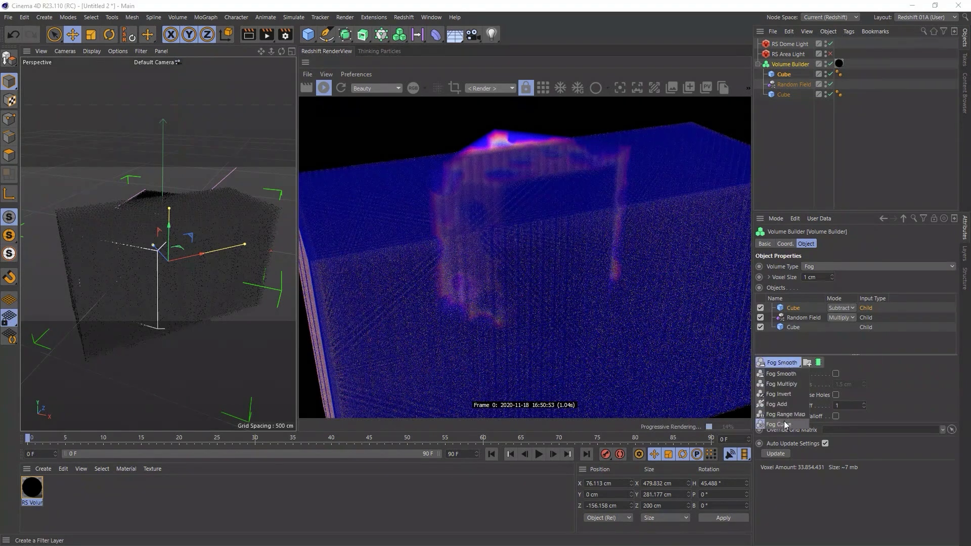
click(801, 307)
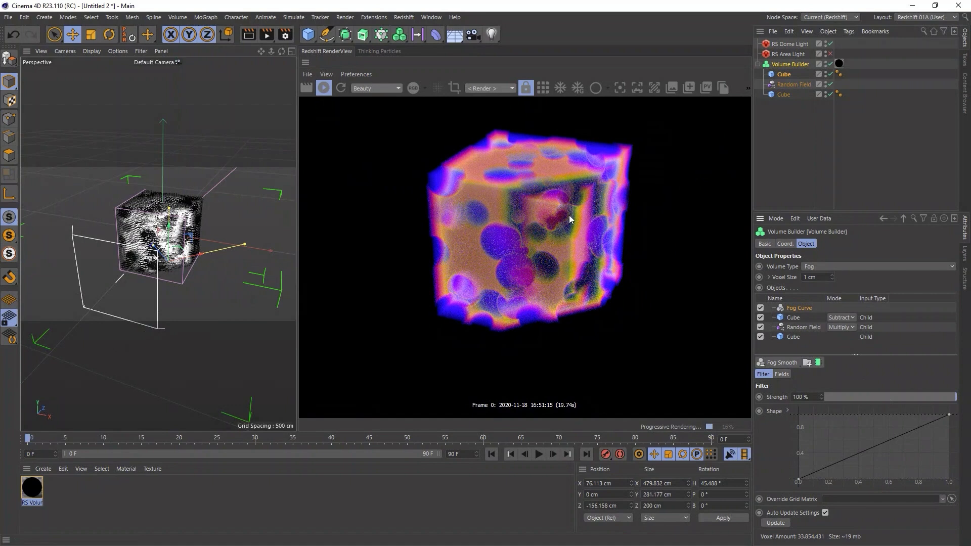
Set the Random Field's remapping to a minimum of 0% and a maximum of 100%
click(792, 83)
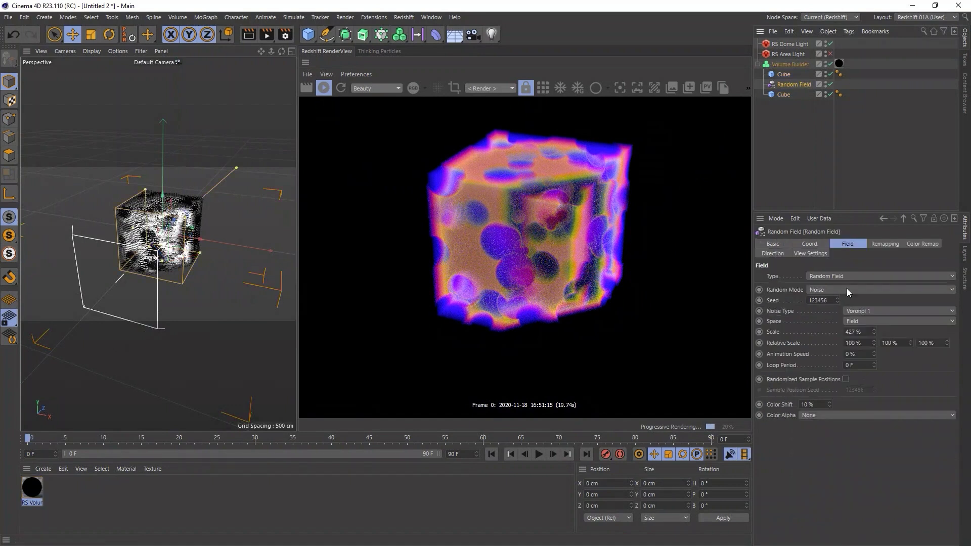
click(893, 244)
double_click(800, 373)
text(100)
key(Return)
double_click(794, 363)
text(0)
key(Return)
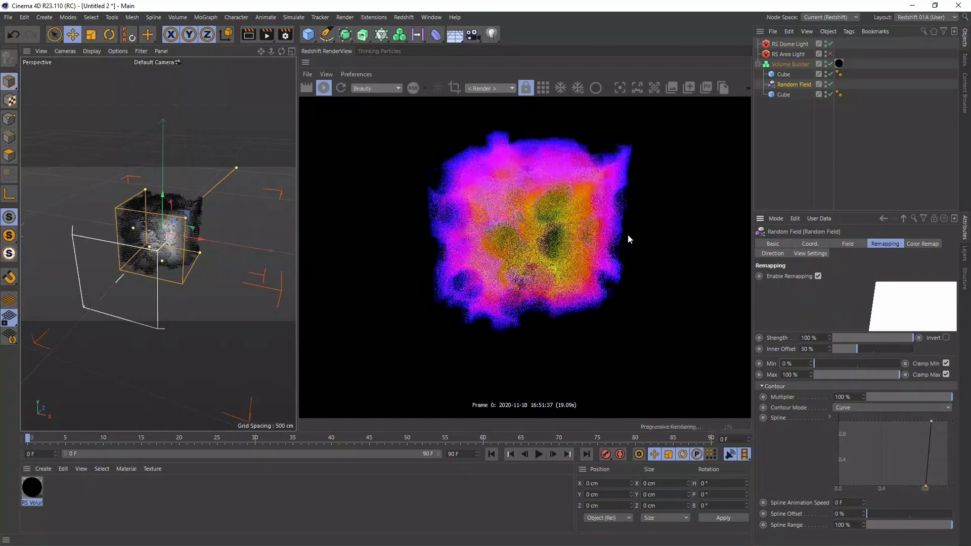
click(800, 152)
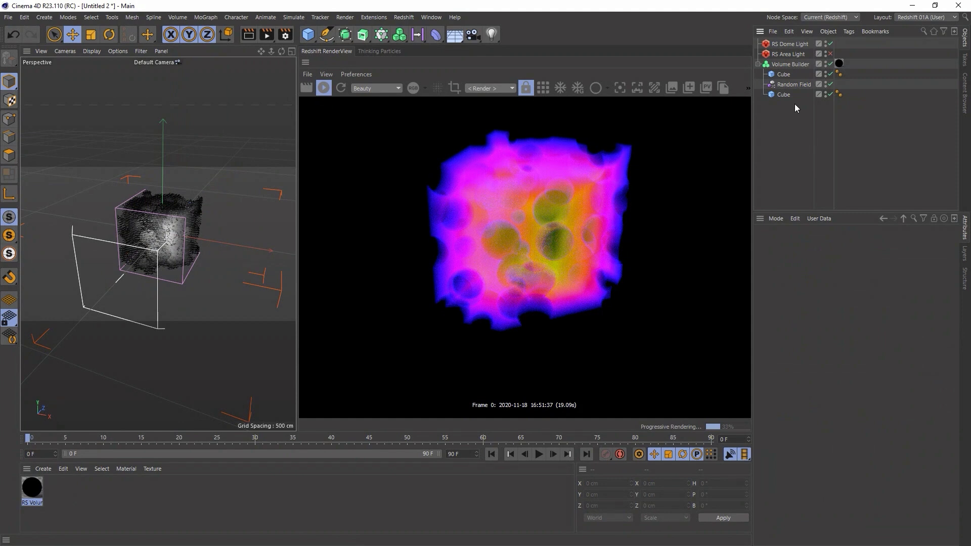
Reset the RS Volume material's Scatter Remap Ramp to its default gradient
click(783, 95)
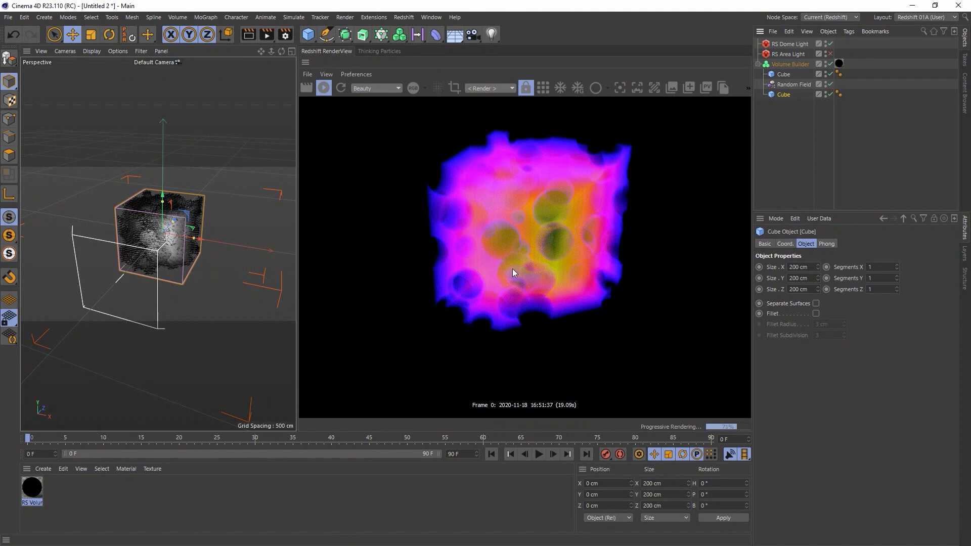
double_click(32, 487)
drag(374, 29, 66, 48)
right_click(75, 147)
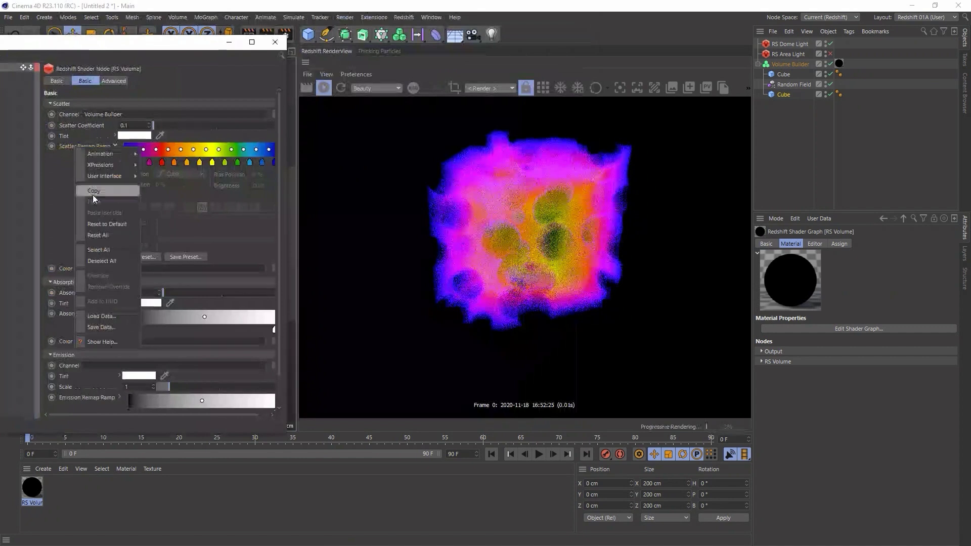
click(107, 224)
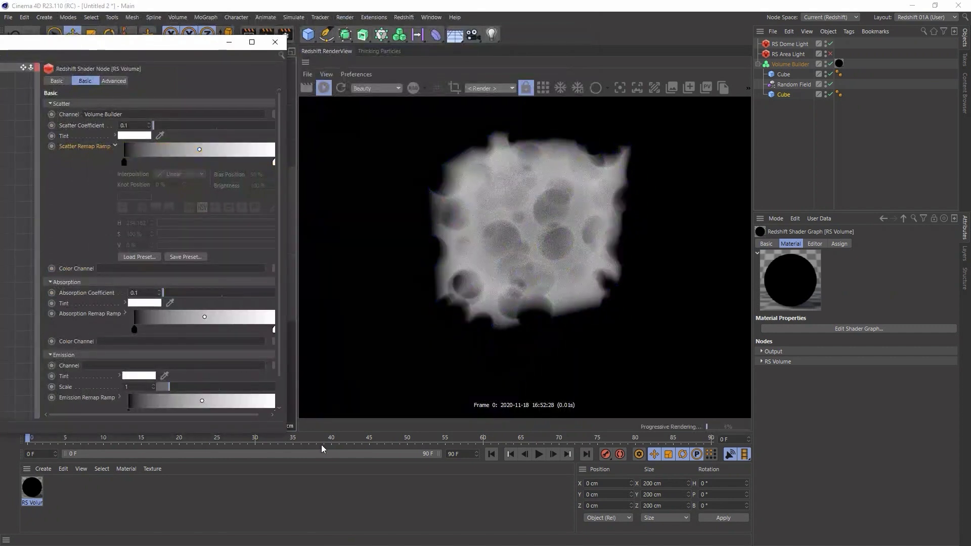
Enlarge the shader editor window, set the emission channel to Volume Builder and raise the emission scale to about 3.41
drag(287, 433, 298, 455)
drag(289, 409, 285, 428)
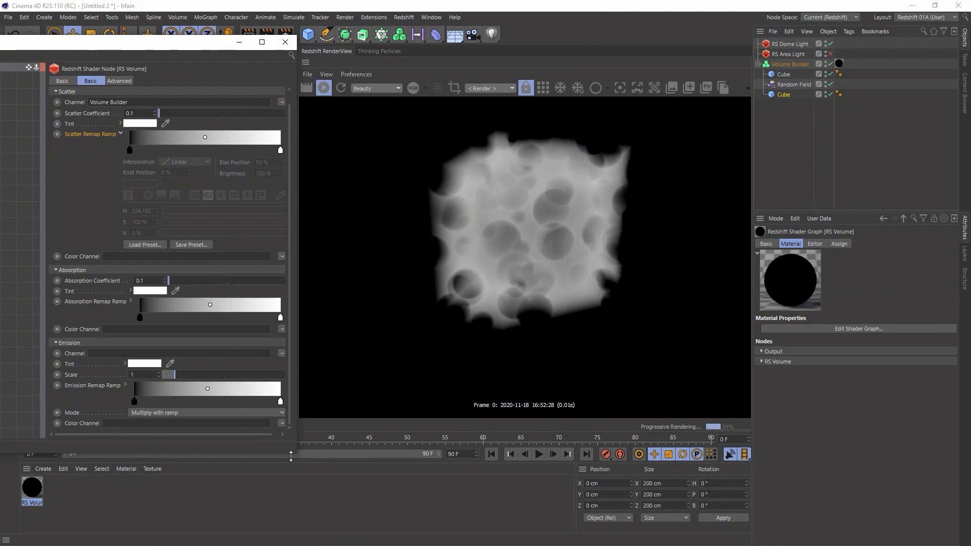
drag(295, 455, 341, 467)
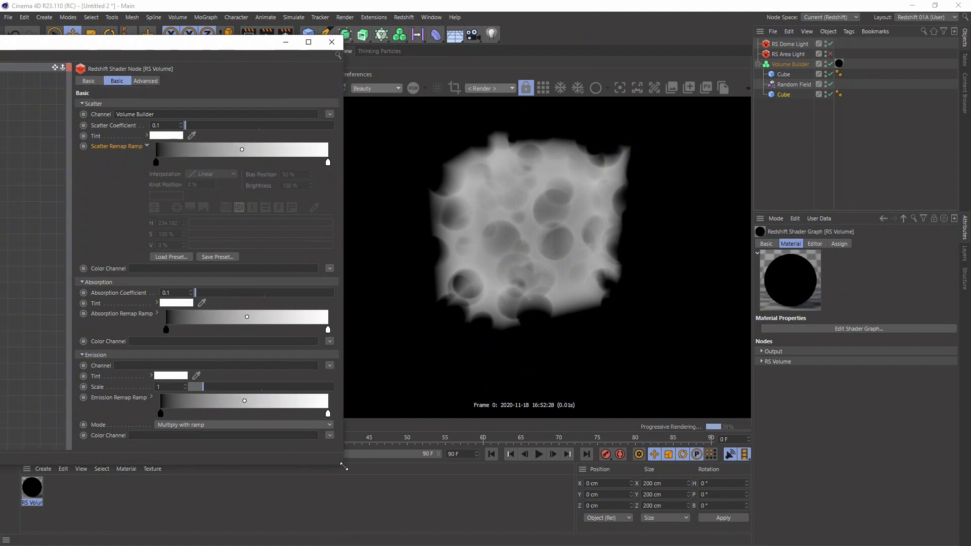
click(329, 365)
mouse_move(341, 410)
click(392, 410)
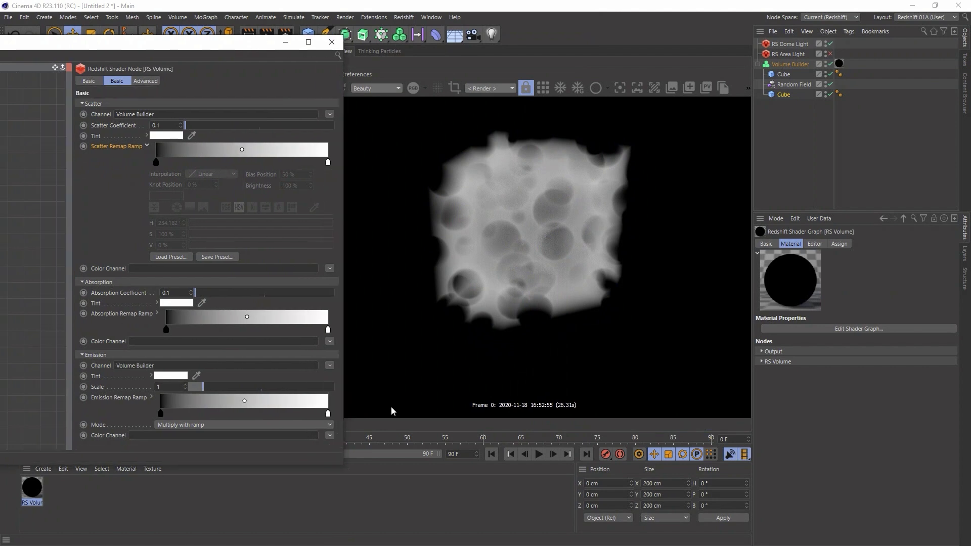
drag(245, 385, 243, 387)
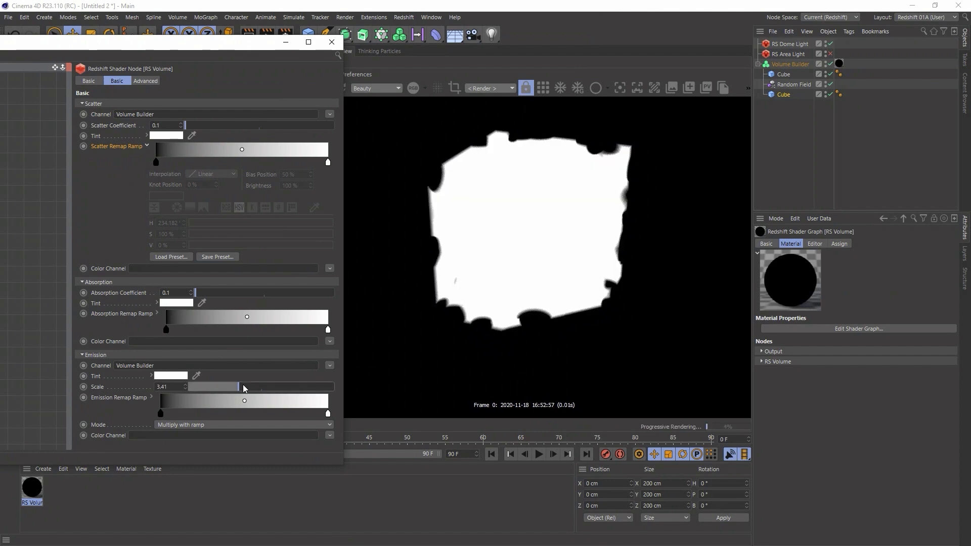
Clear the emission channel, set the emission scale to 1 and close the shader editor
click(302, 363)
key(BackSpace)
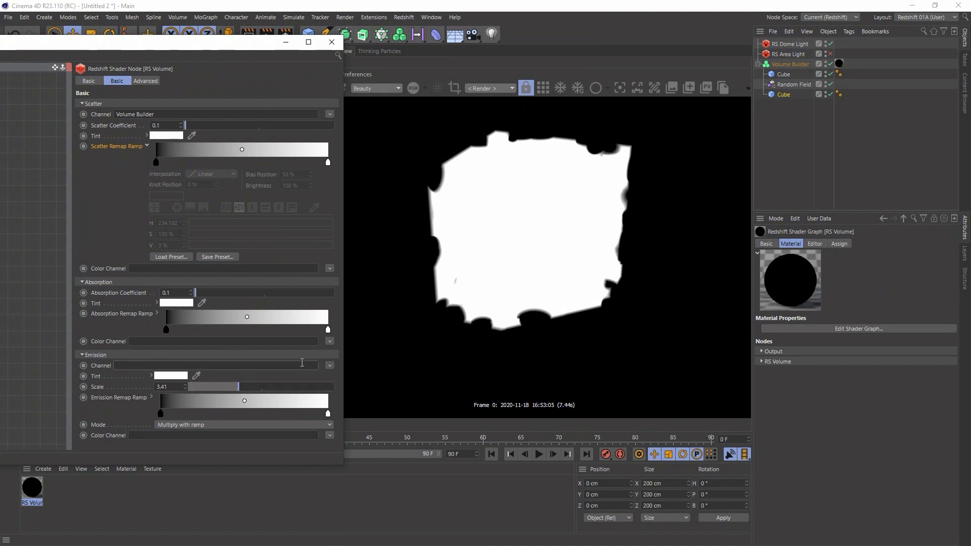
double_click(167, 387)
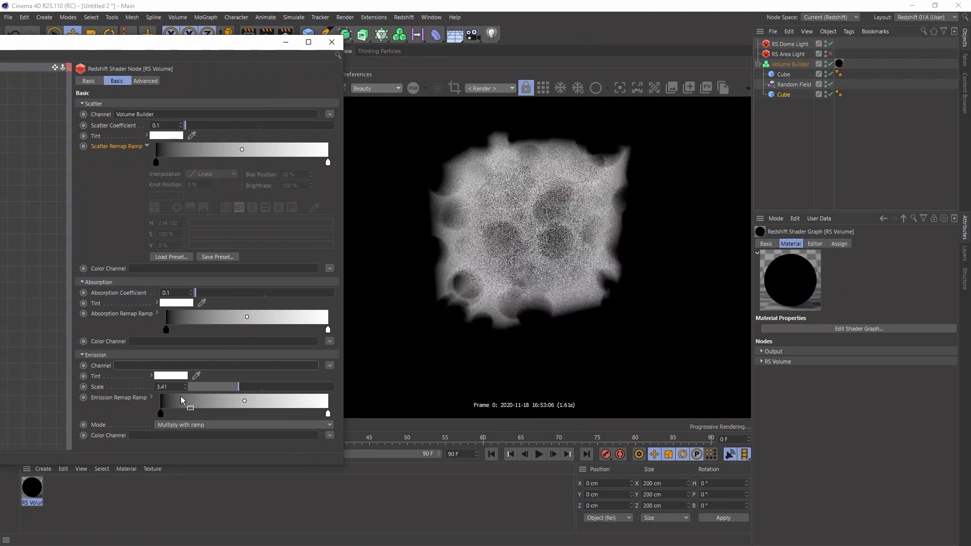
text(1)
key(Return)
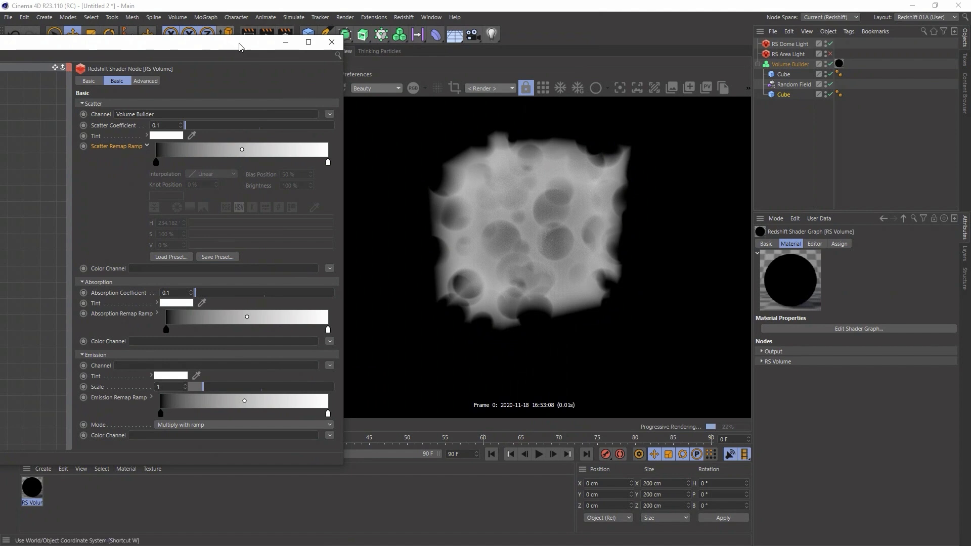
click(333, 45)
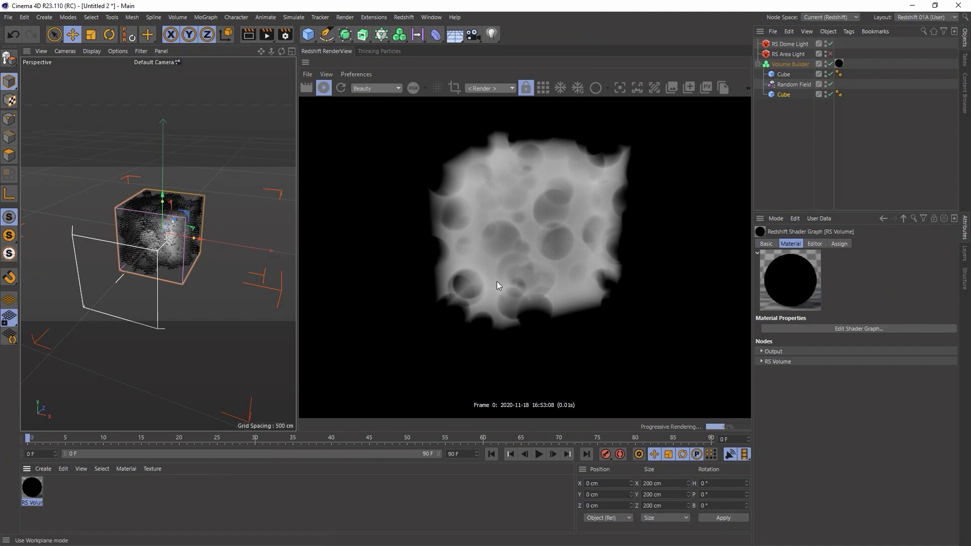
Scrub through the Thinking_Particles_10B clip in the video player and close it
click(779, 175)
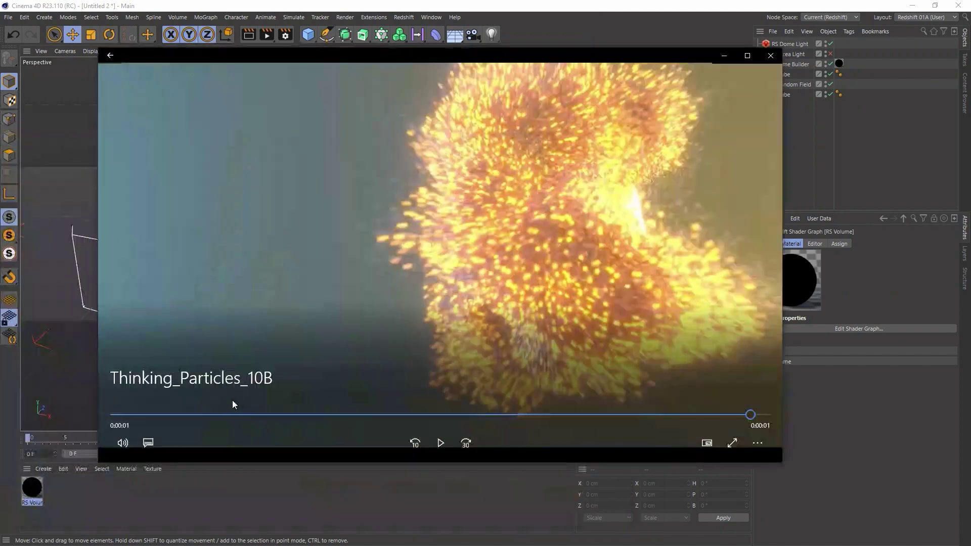
drag(222, 414, 310, 416)
click(768, 55)
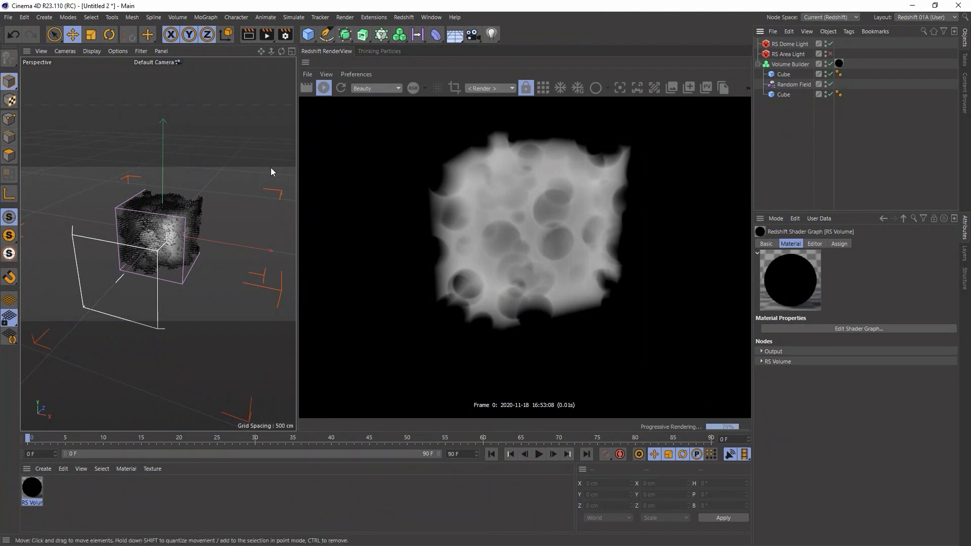
Start a new project, add a standard particle Emitter and preview its emission
key(ctrl+n)
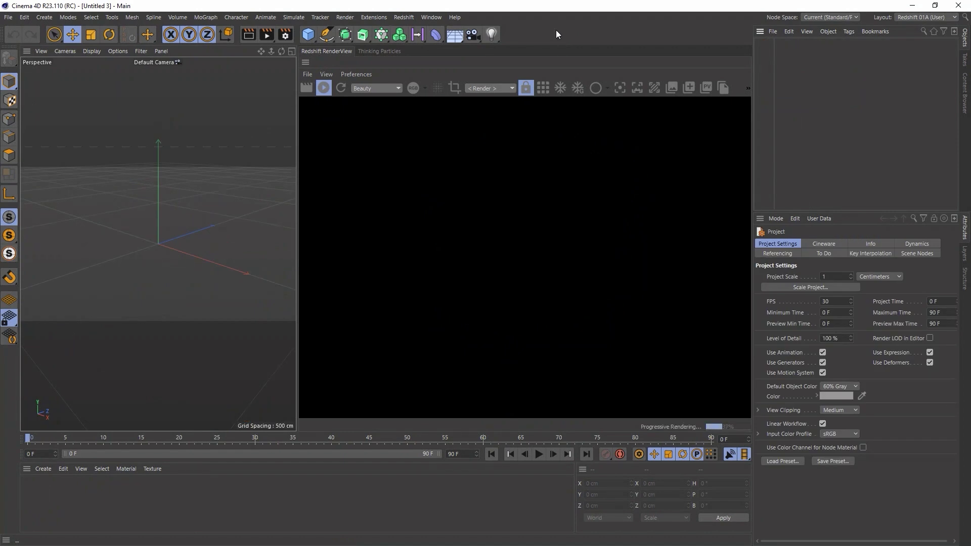
click(290, 18)
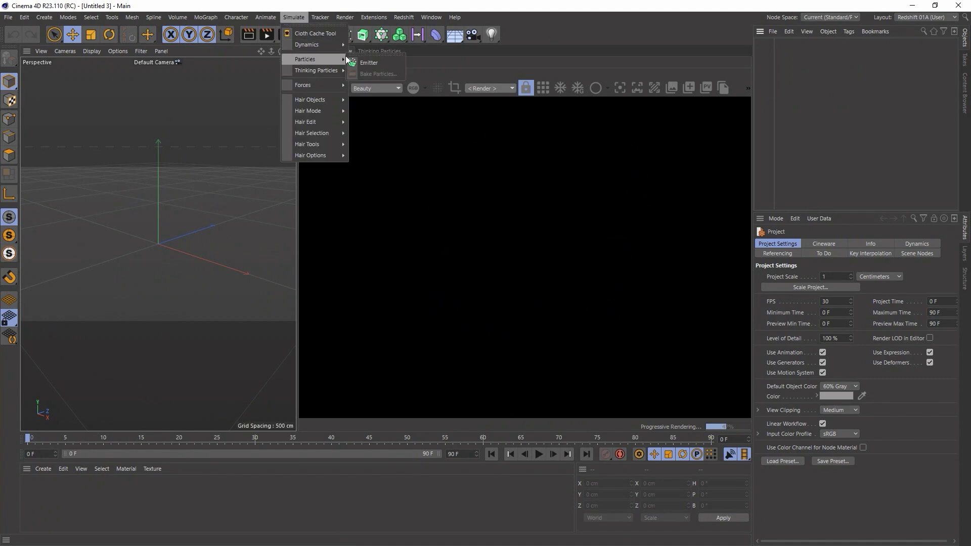
click(365, 63)
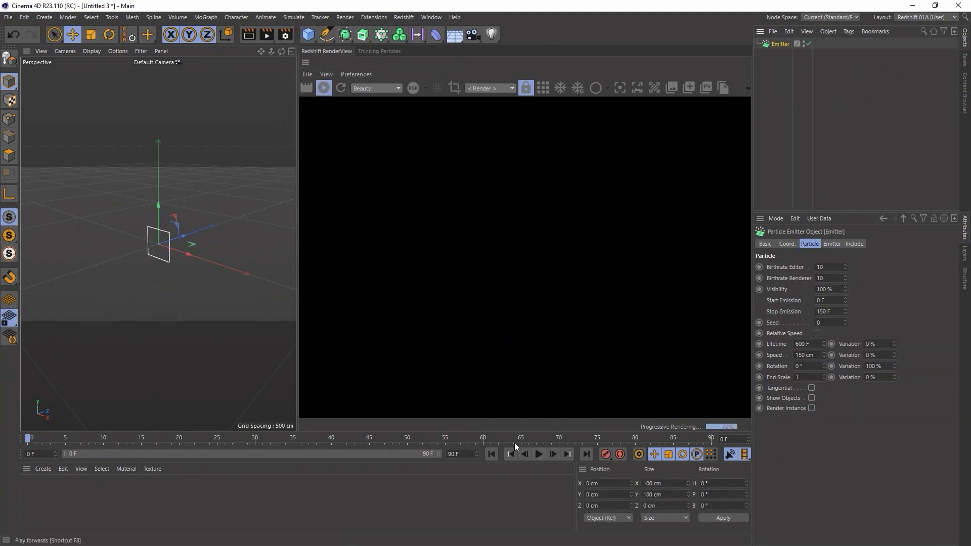
click(539, 454)
click(540, 454)
Set the Emitter's editor and renderer birthrates to 10000 and play the particle simulation from the start
click(832, 265)
text(000)
key(Tab)
text(100000)
key(BackSpace)
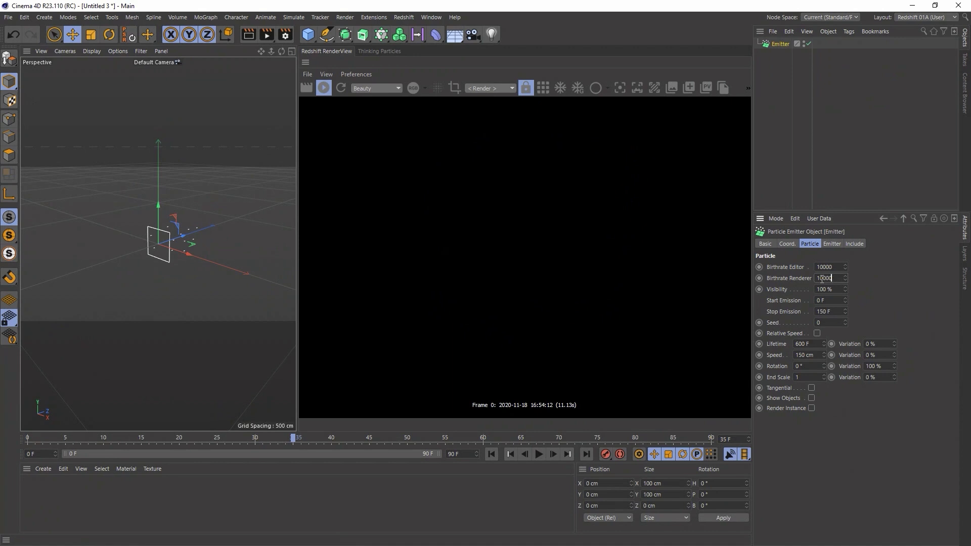
click(489, 453)
click(831, 279)
text(100)
click(538, 454)
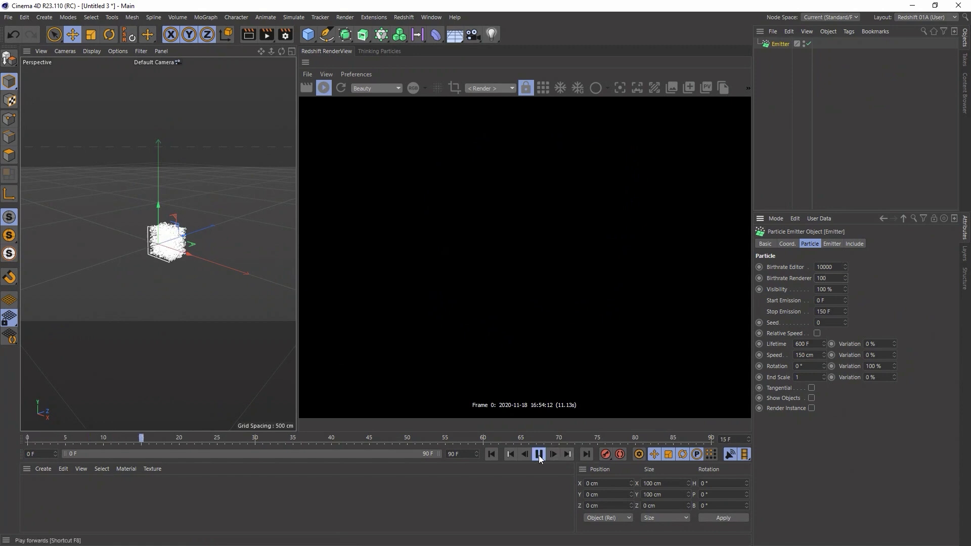
click(538, 454)
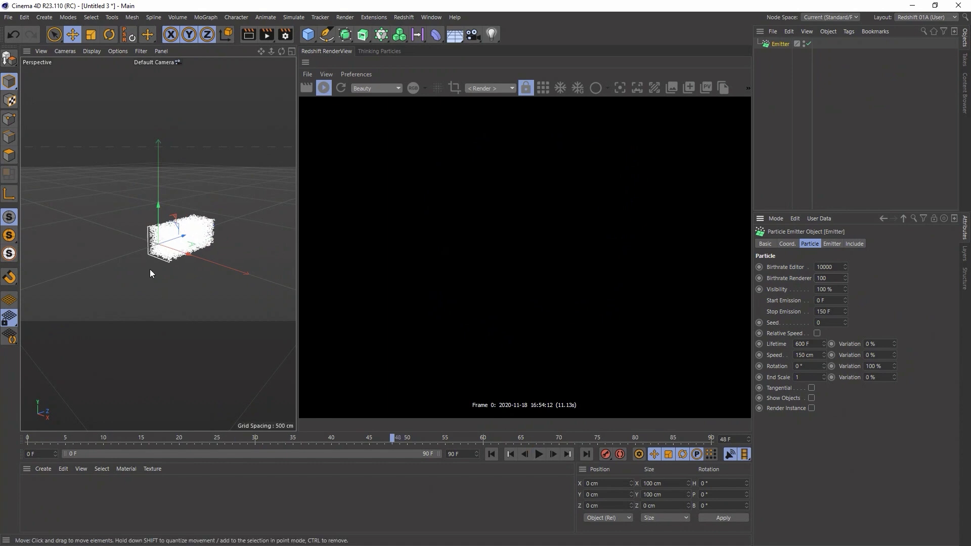
text(00)
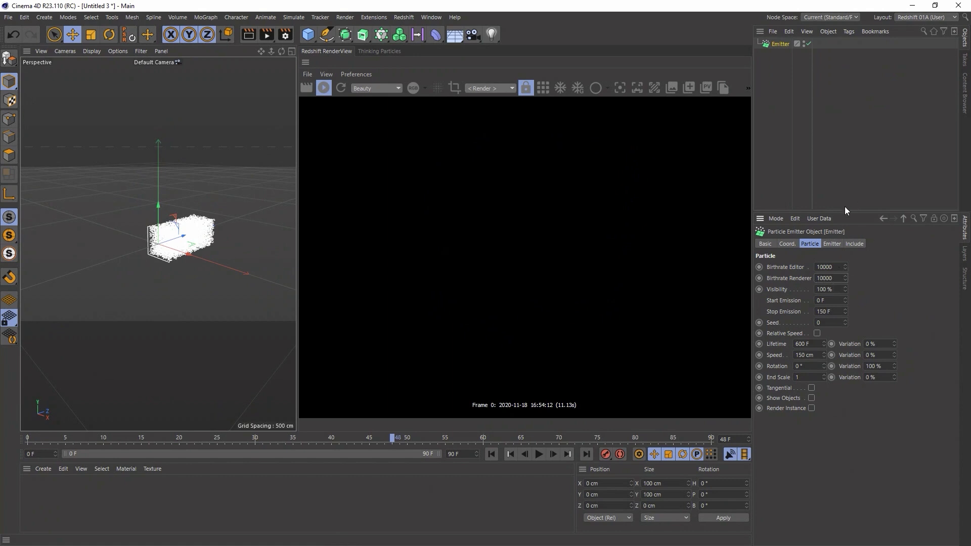
Add a Redshift Object tag to the Emitter and set its particle mode to Point Instances
right_click(774, 48)
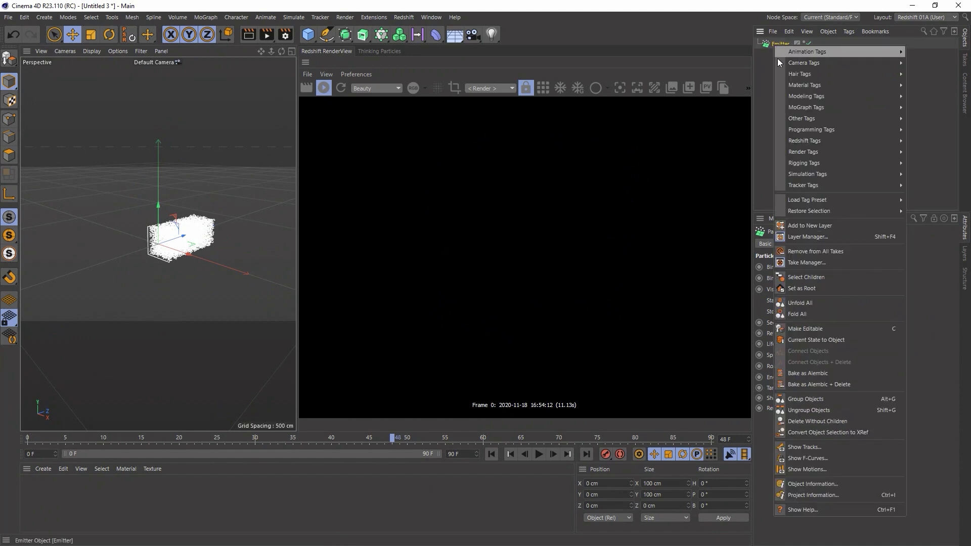
mouse_move(789, 100)
mouse_move(790, 142)
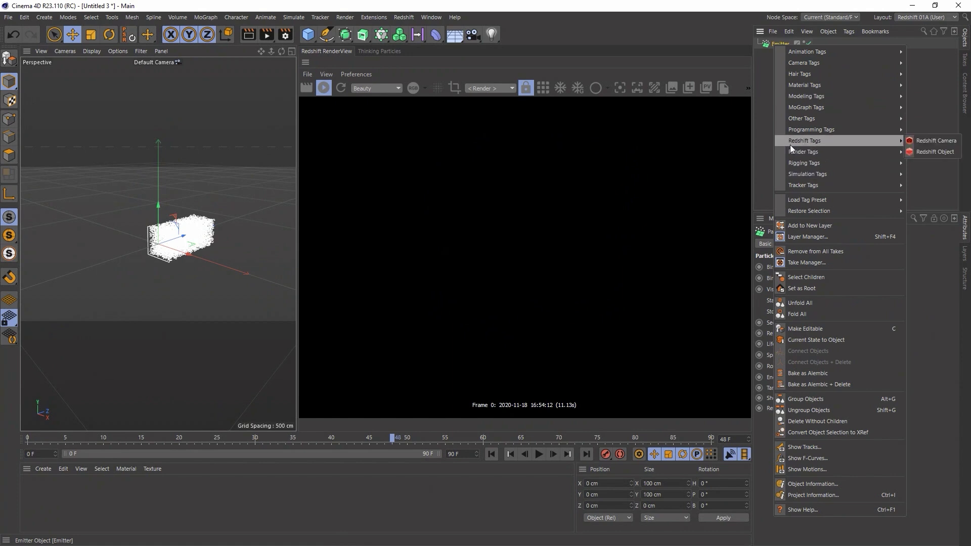
click(922, 153)
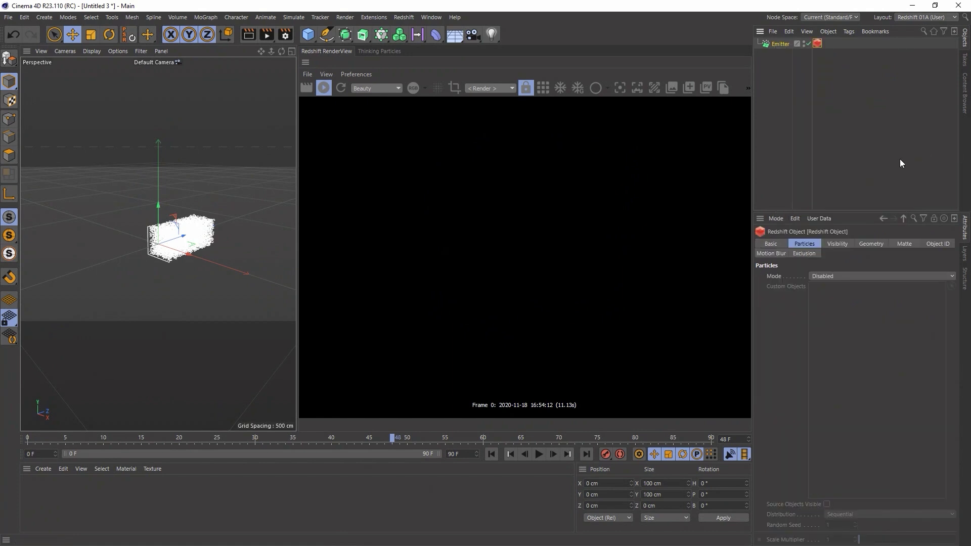
click(821, 274)
click(829, 293)
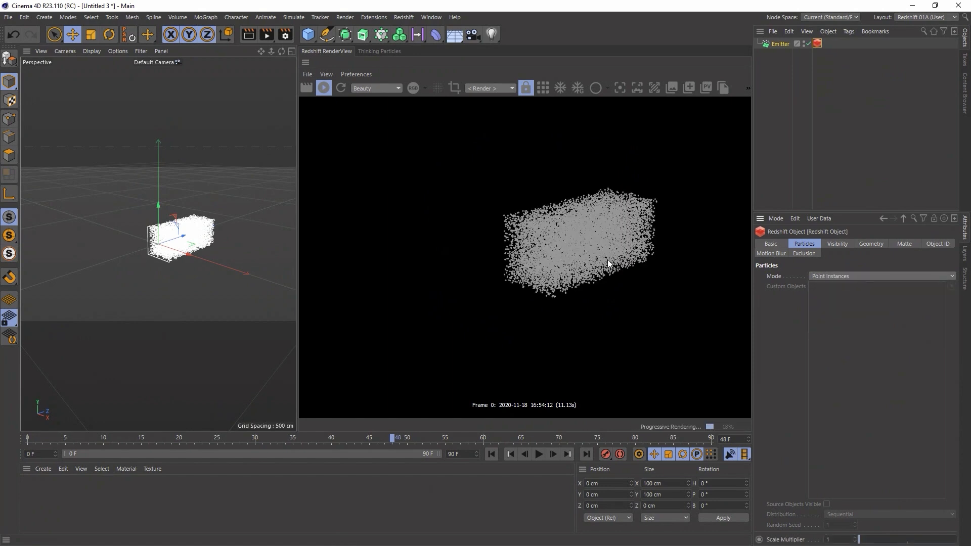
scroll(220, 235, up, 3)
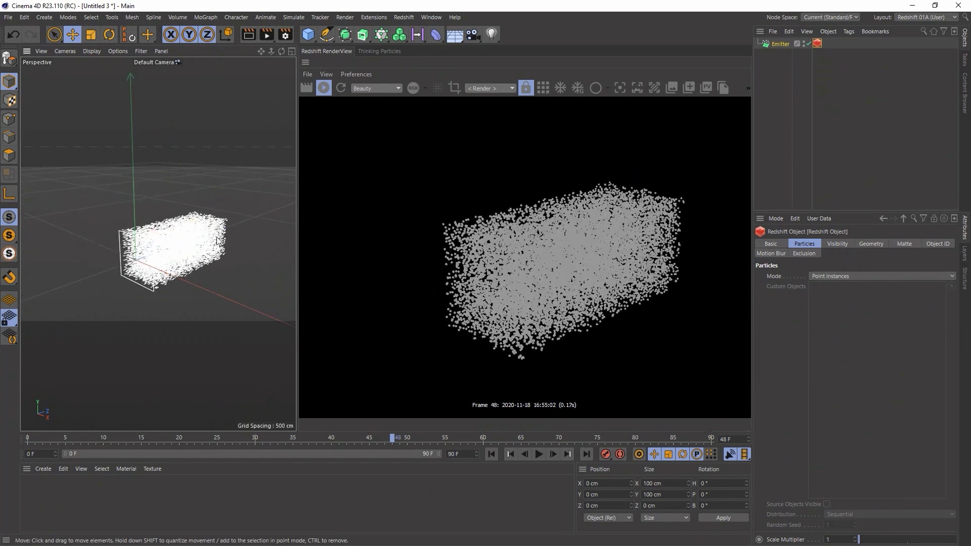
scroll(217, 240, up, 1)
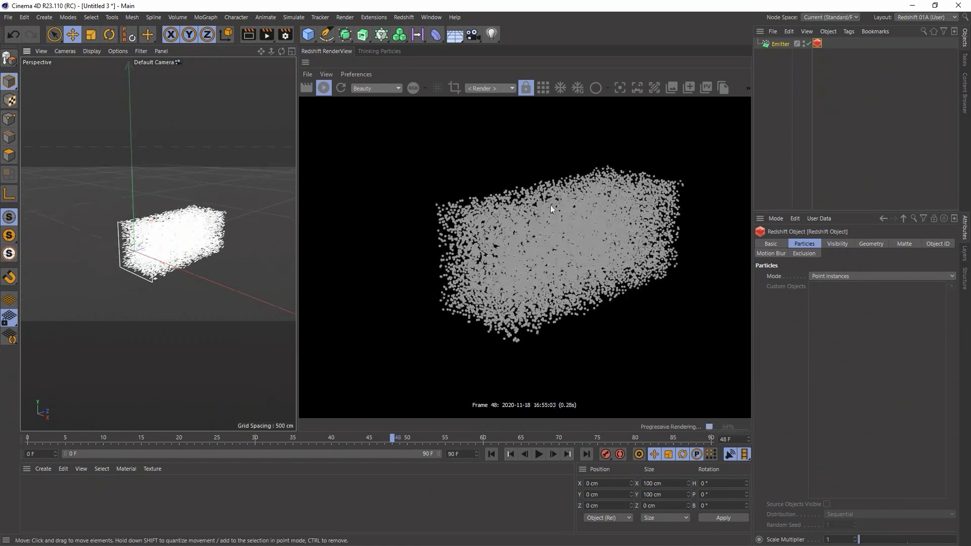
Add a Redshift Dome Light and disable its environment background
click(396, 16)
mouse_move(404, 46)
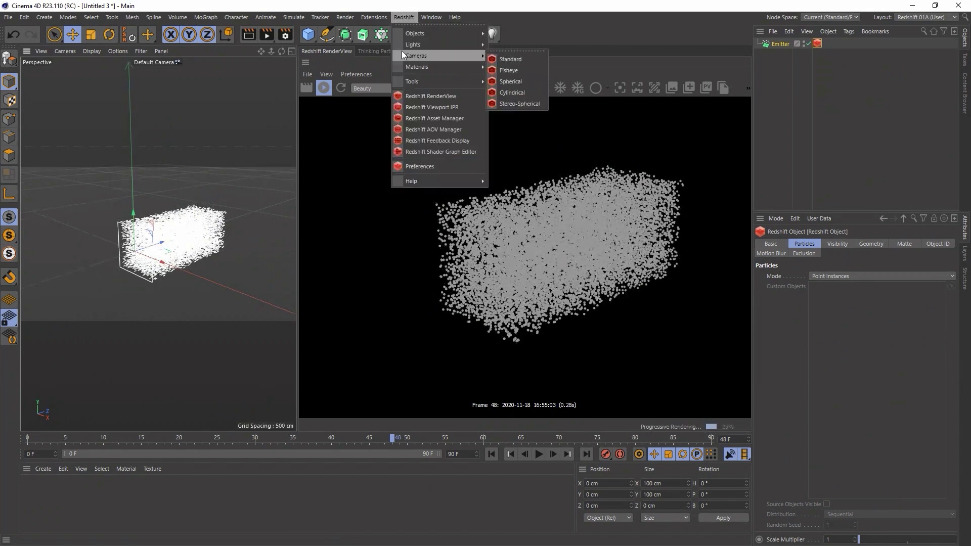
click(527, 93)
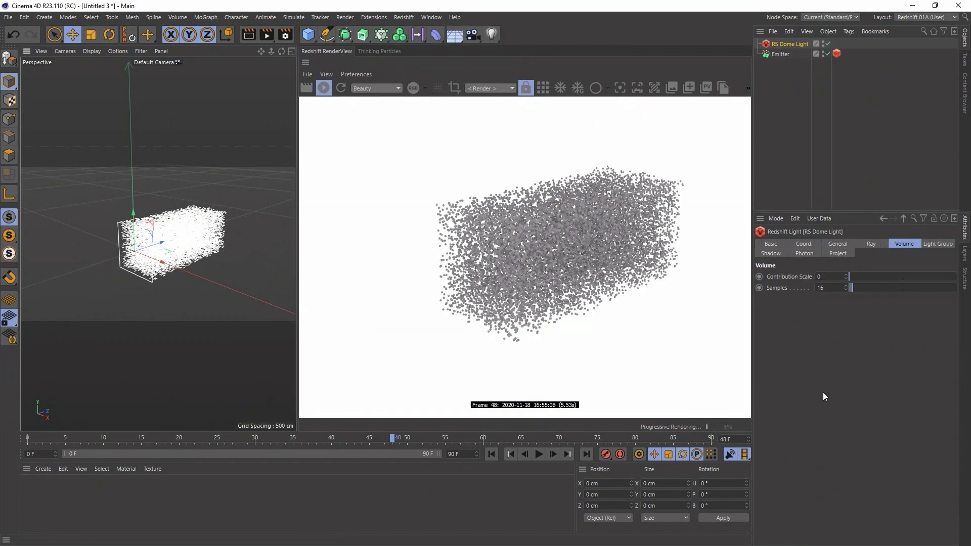
click(837, 243)
click(833, 467)
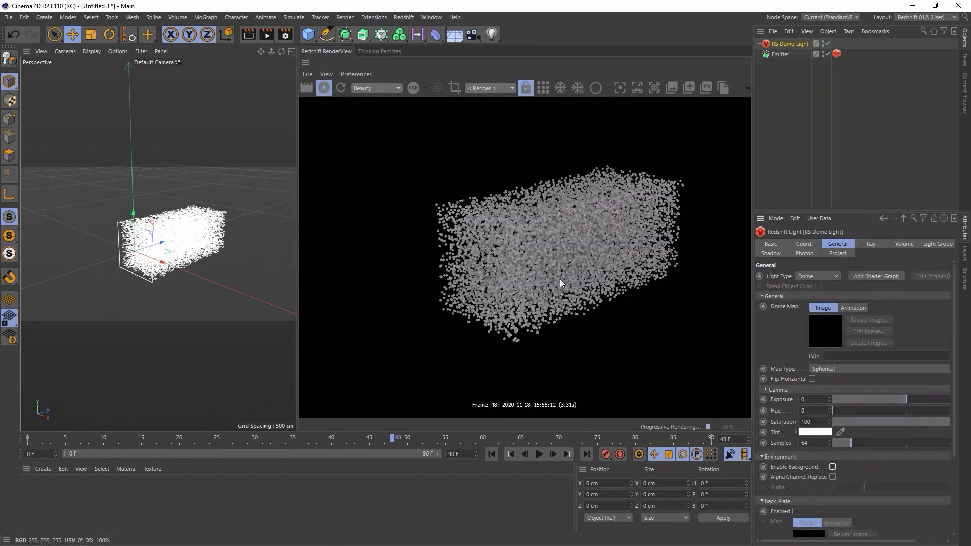
Play the particle animation from the first frame to preview it in the Redshift render
click(490, 453)
click(538, 454)
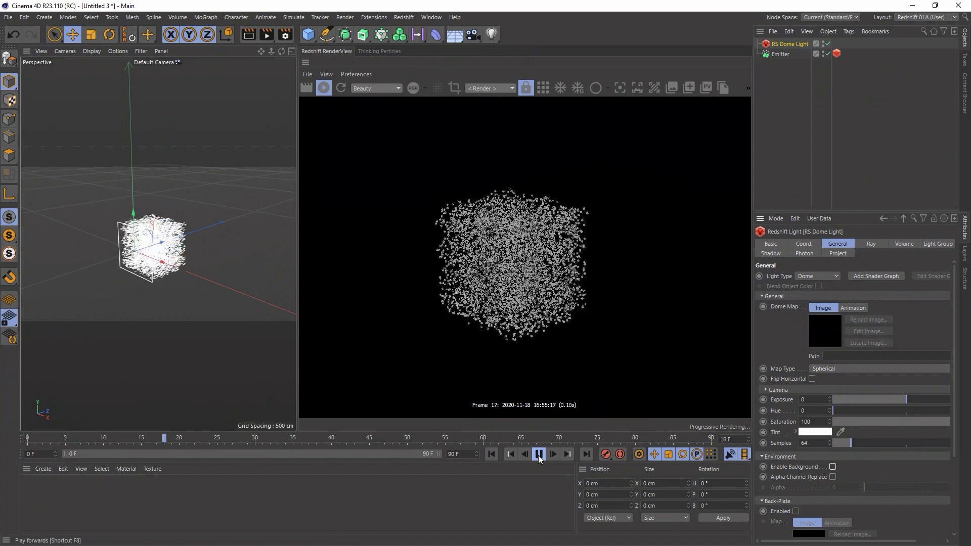
click(539, 454)
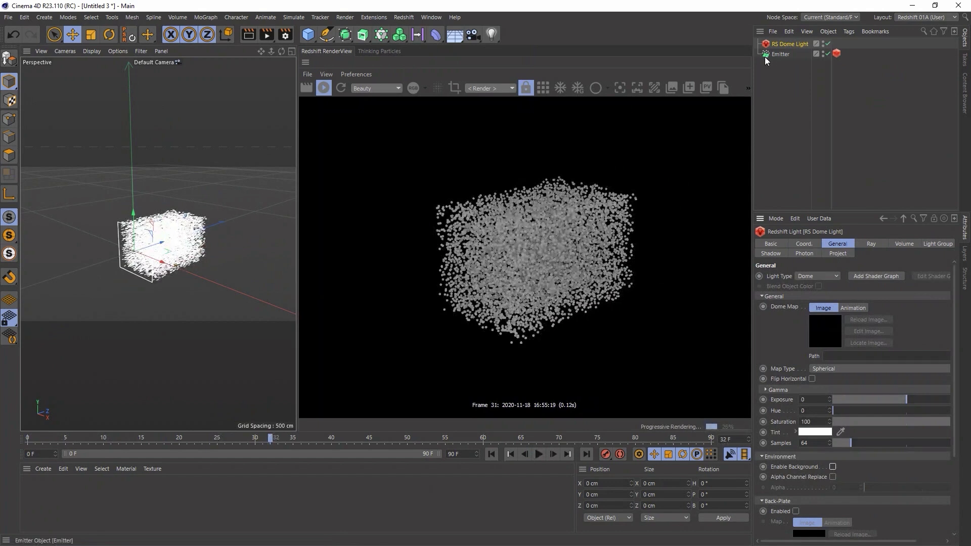
click(382, 36)
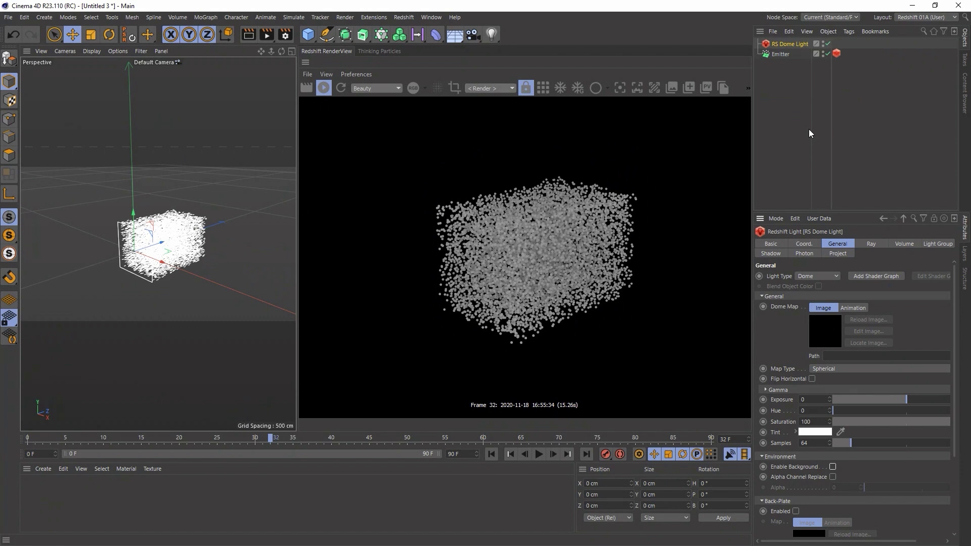
Delete the Emitter and collapse the Redshift RenderView to enlarge the perspective viewport
click(780, 54)
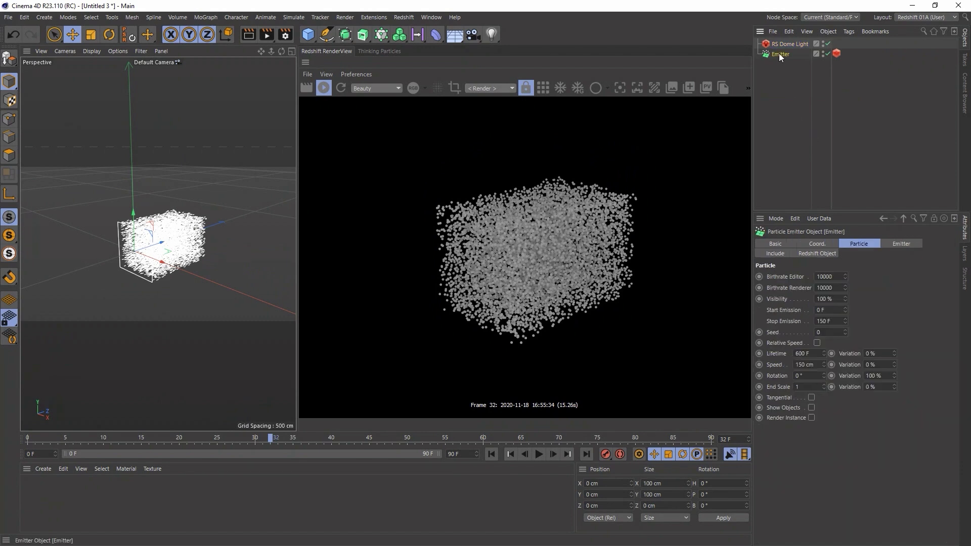
key(Delete)
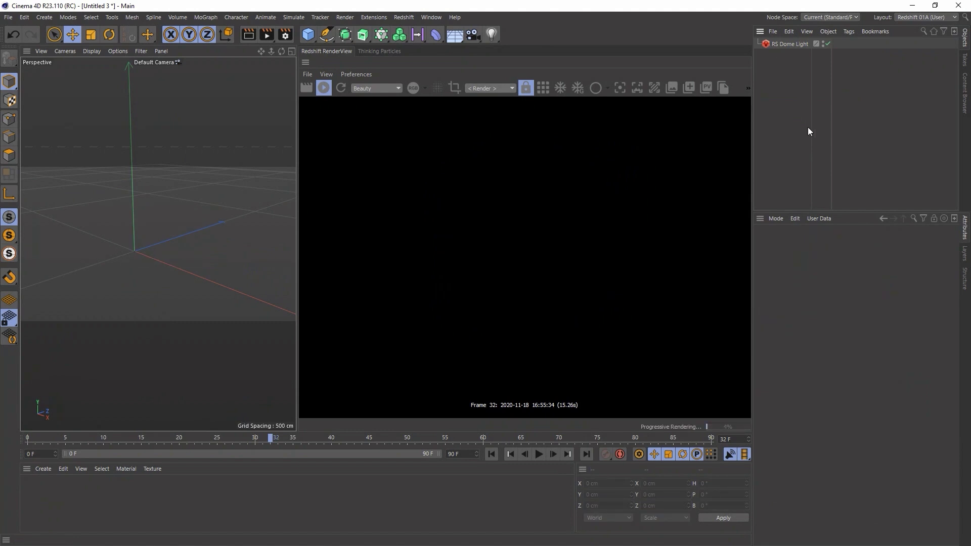
ctrl+click(305, 62)
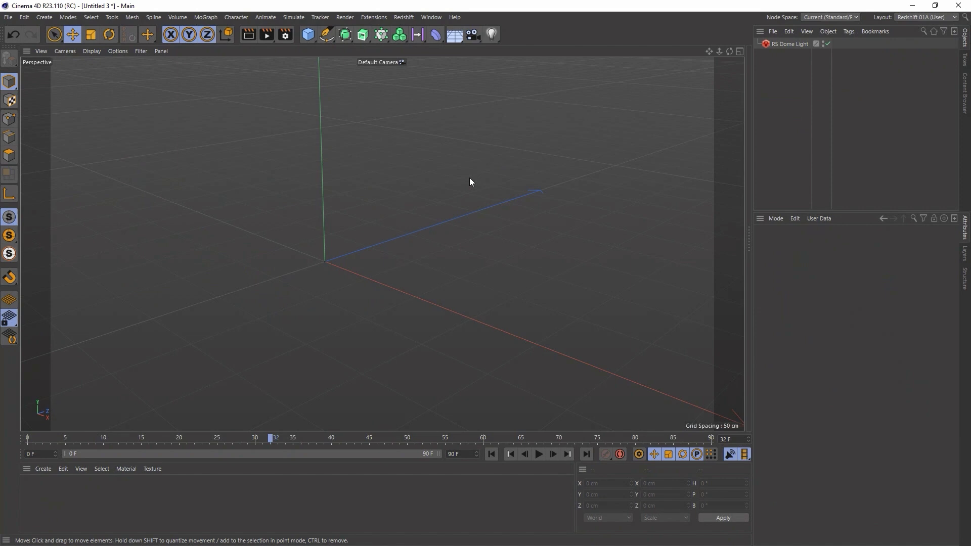
Add a sphere with a 20 cm radius and make it editable
drag(309, 35, 511, 67)
double_click(818, 266)
text(20)
key(Return)
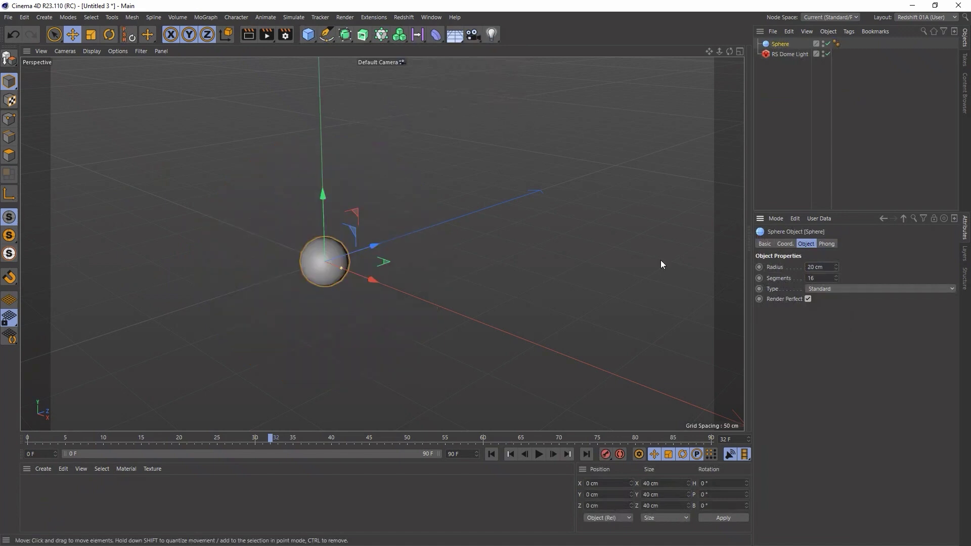
key(c)
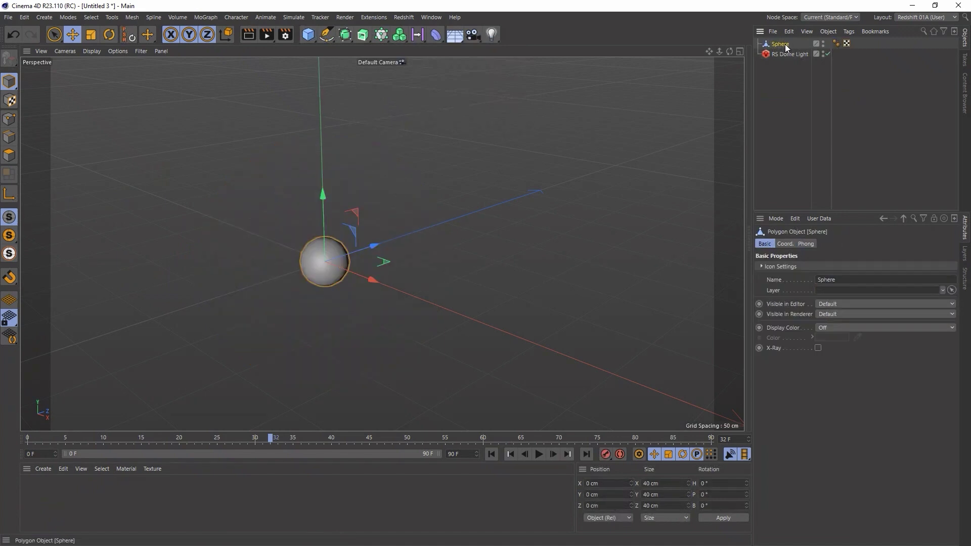
Add a Null object and rename it "emitter"
drag(308, 34, 356, 50)
double_click(779, 44)
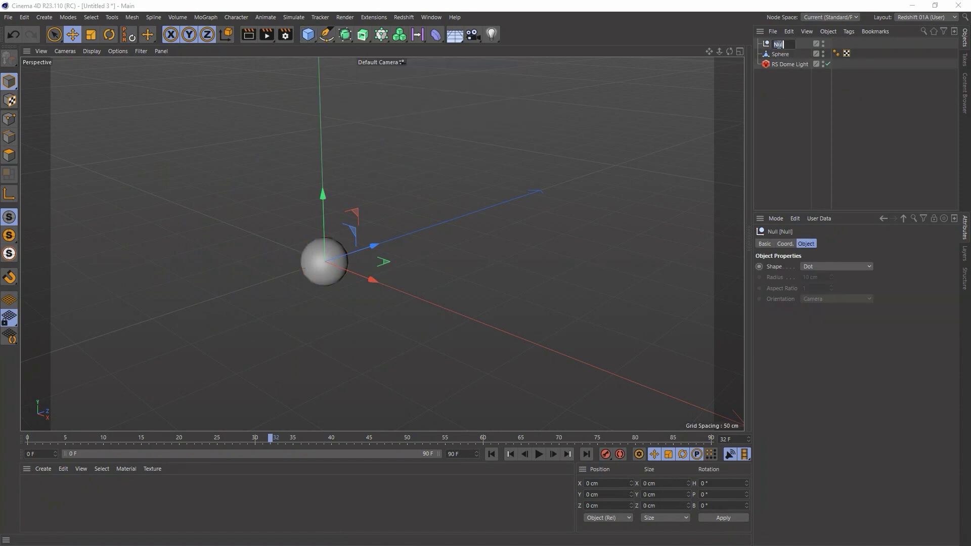
text(emitter)
key(Return)
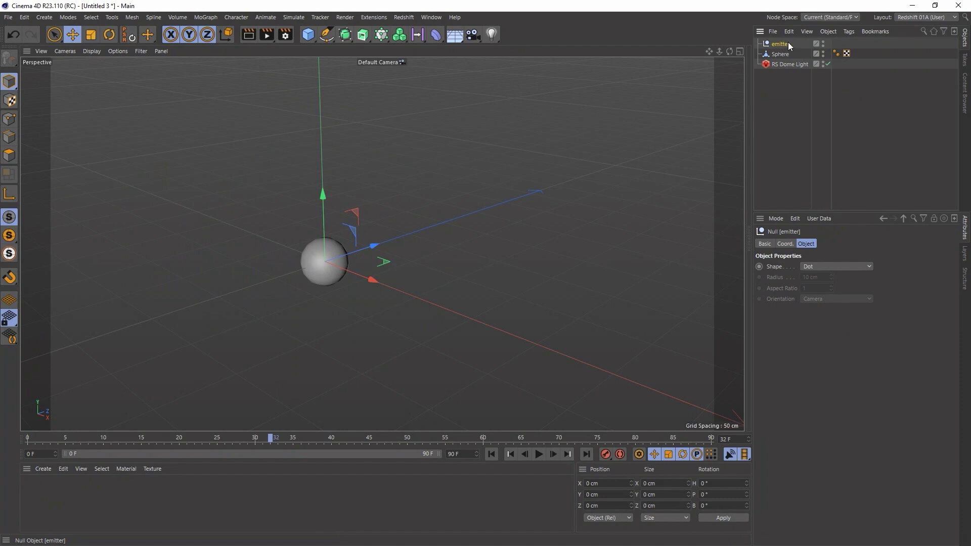
Add an XPresso tag to the emitter null and position the sphere clear of the XPresso Editor
right_click(788, 44)
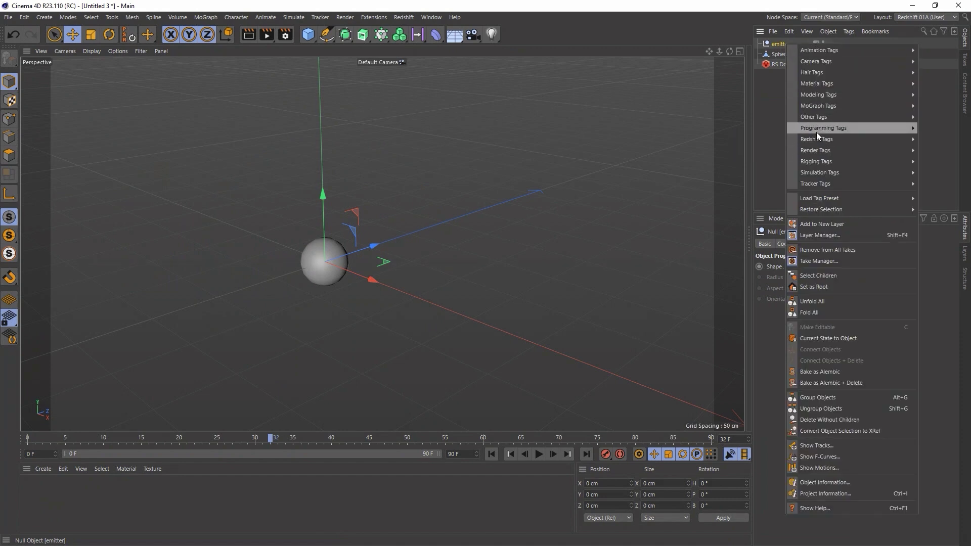
key(Escape)
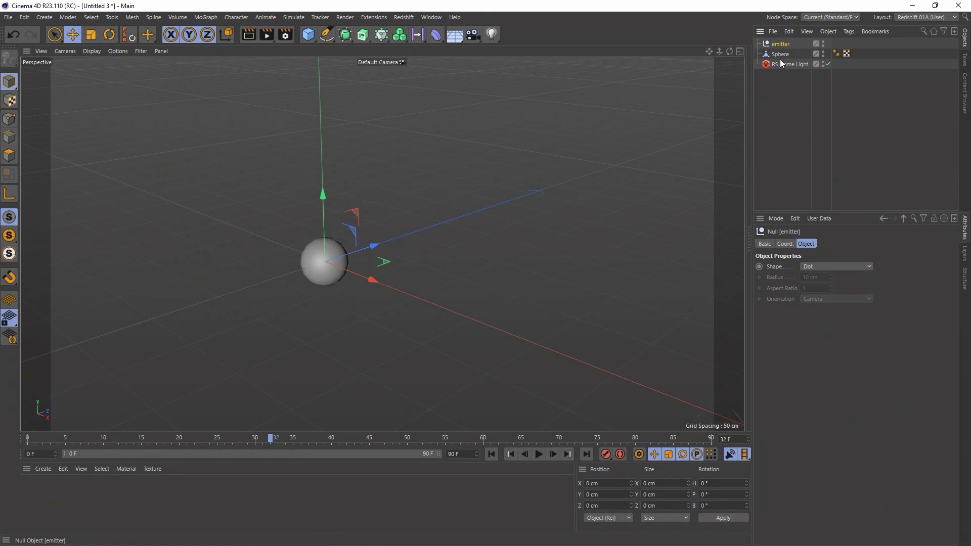
drag(782, 147, 610, 93)
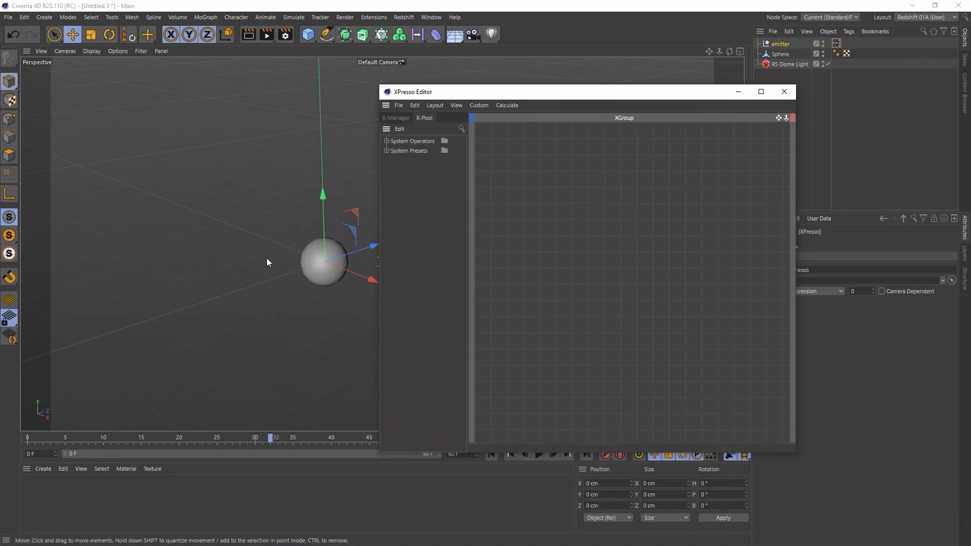
drag(322, 258, 150, 204)
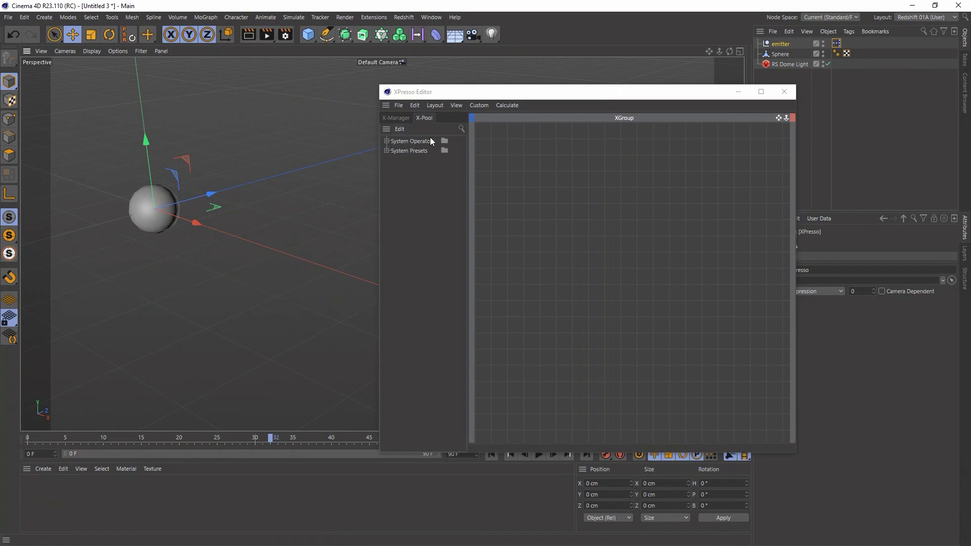
Search the X-Pool for "matter", add a PMatterWaves node to the XGroup and move the editor off the attributes
click(461, 129)
text(matte)
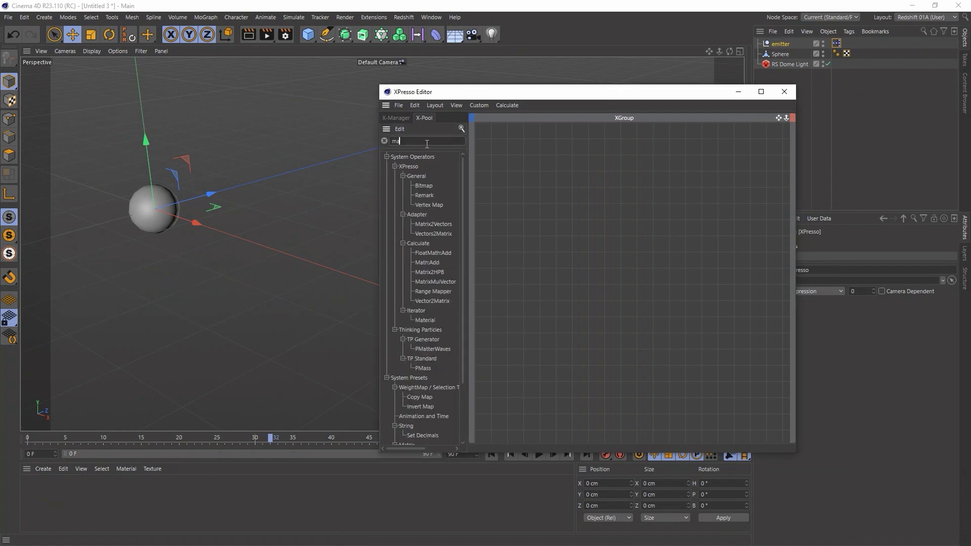
drag(432, 186, 549, 171)
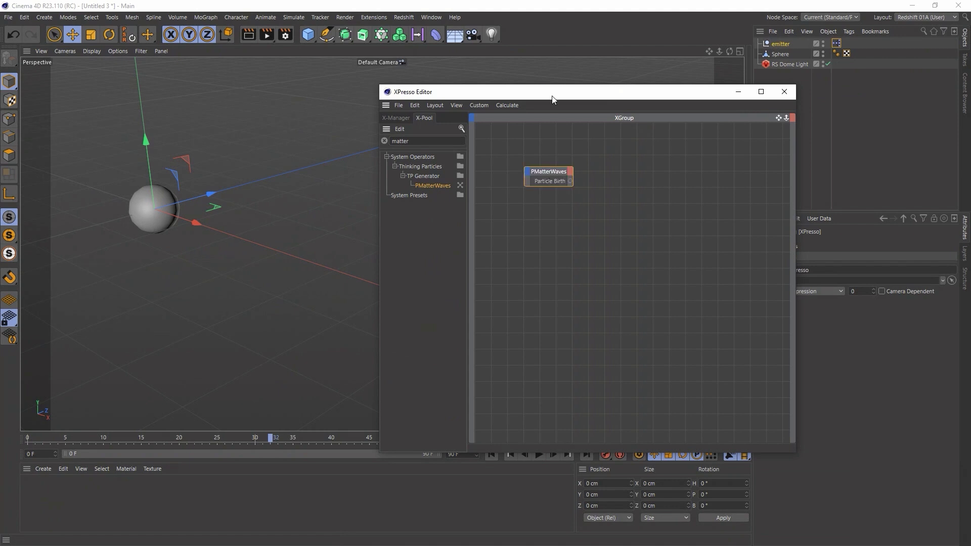
drag(552, 95, 488, 82)
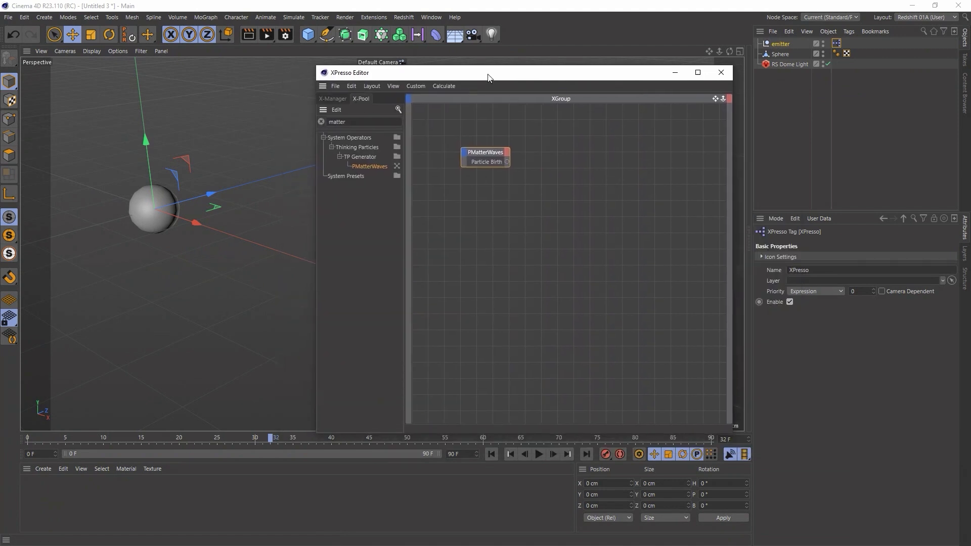
Assign the Sphere as the PMatterWaves node's Object and play the particle emission from the start
click(489, 154)
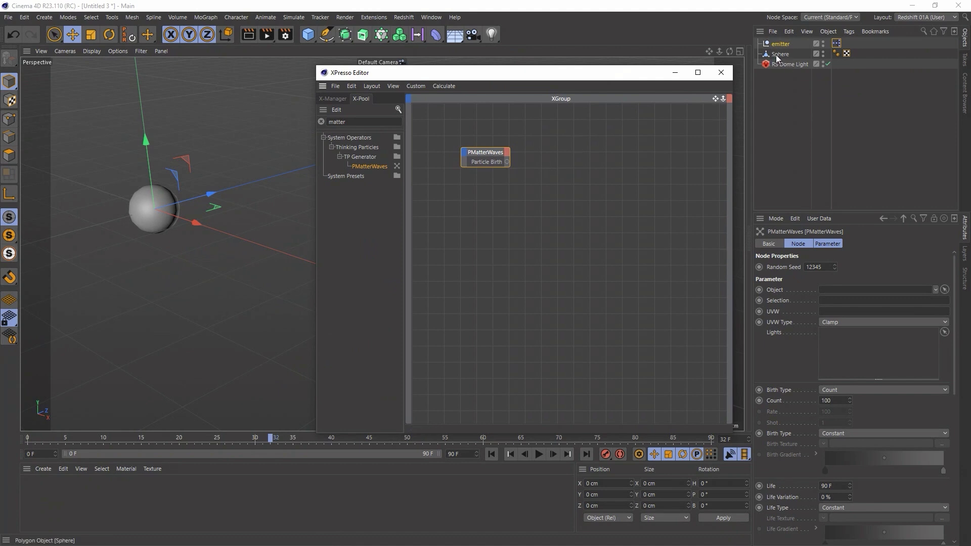
drag(785, 57, 852, 294)
click(492, 454)
click(539, 454)
click(539, 454)
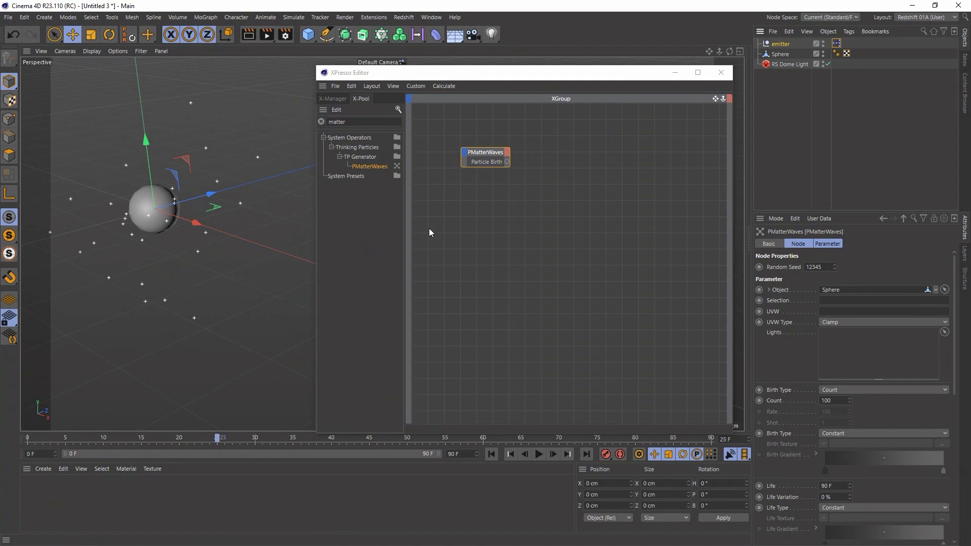
Shrink the perspective viewport and set the Thinking Particles View Type to Dots, keeping the XPresso Editor clear of the settings
click(748, 235)
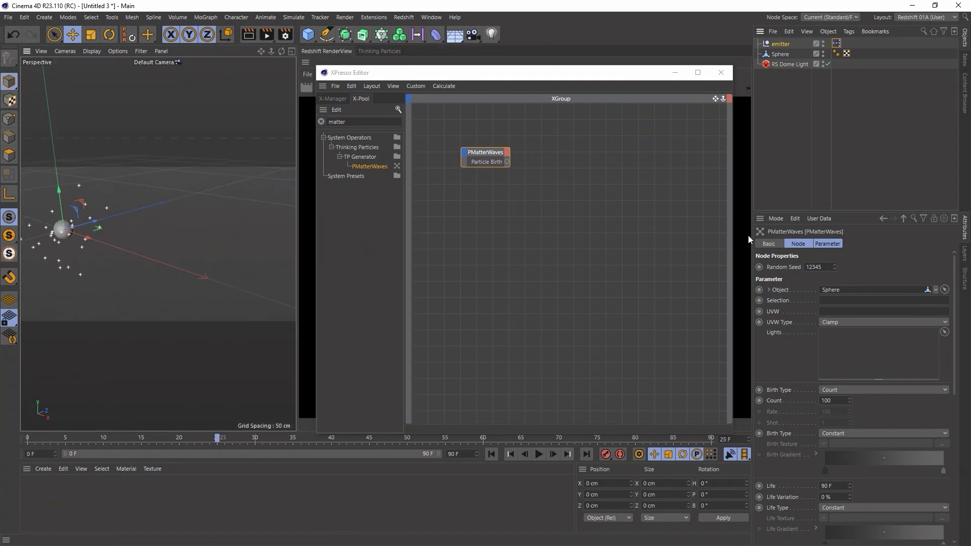
click(380, 54)
click(291, 17)
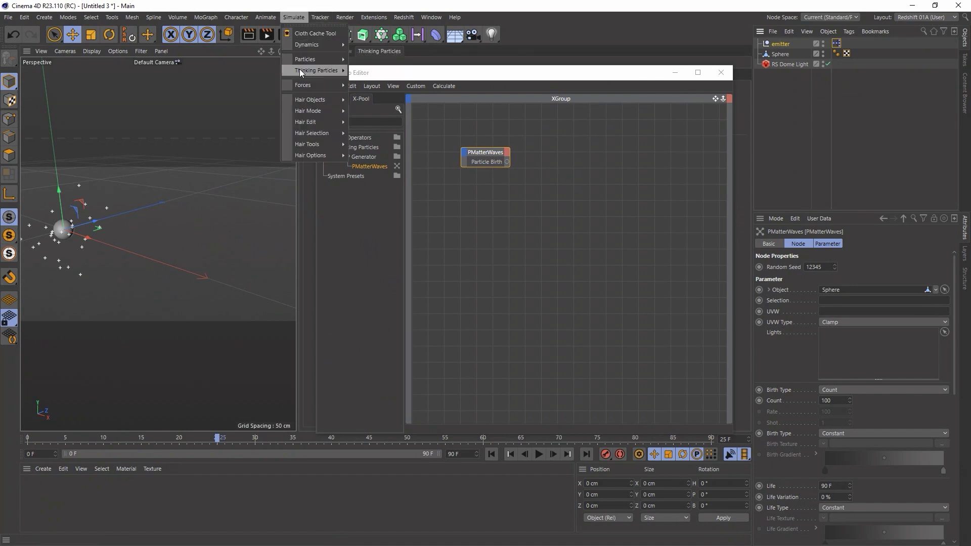
mouse_move(300, 69)
click(371, 85)
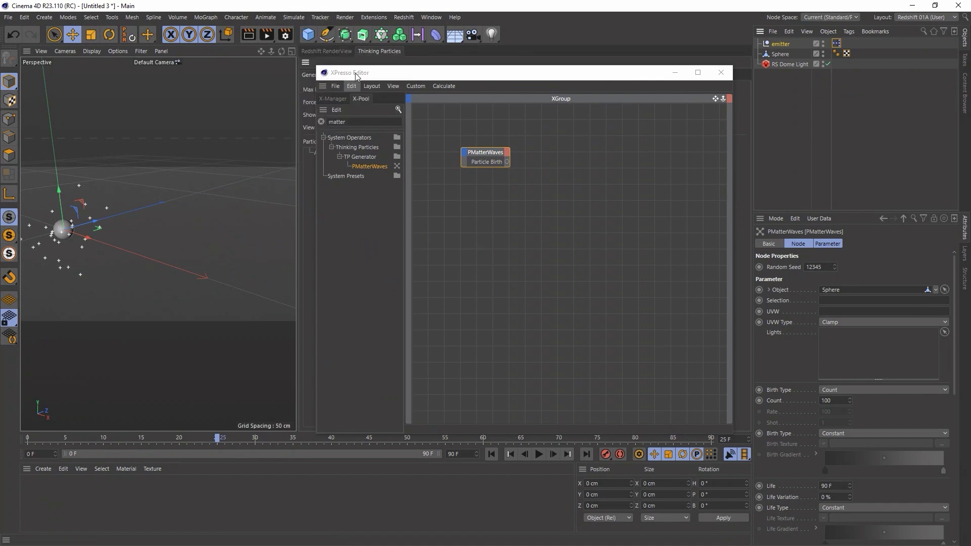
drag(356, 76, 512, 187)
click(364, 128)
click(360, 161)
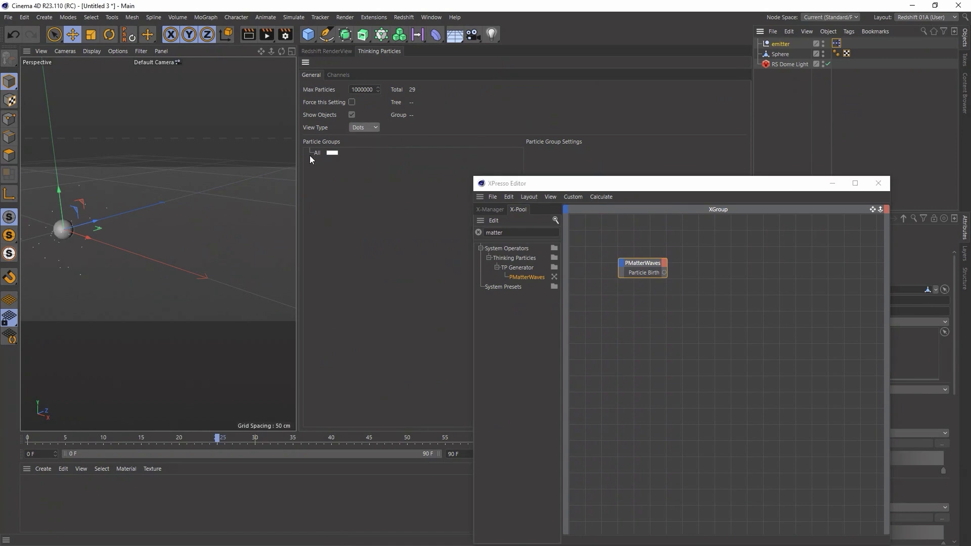
click(321, 50)
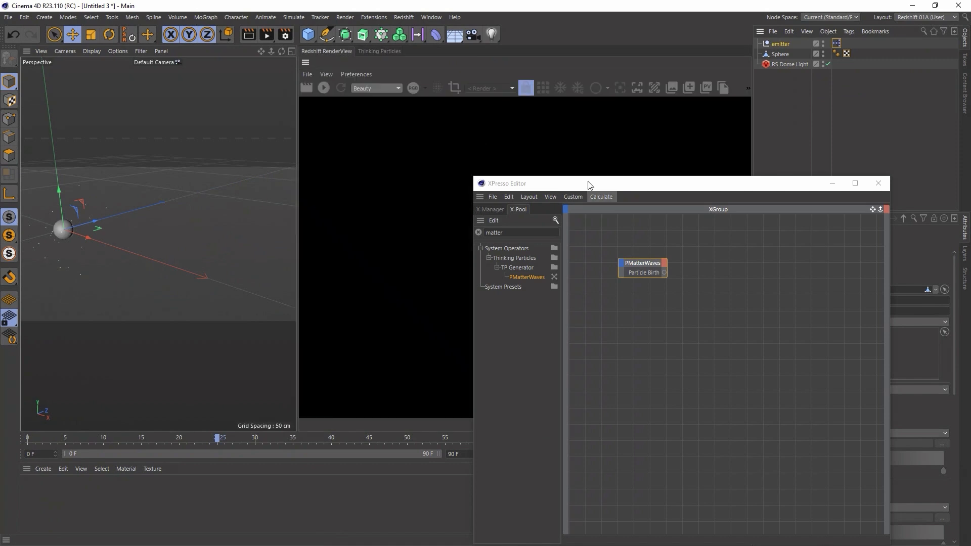
drag(588, 185, 383, 127)
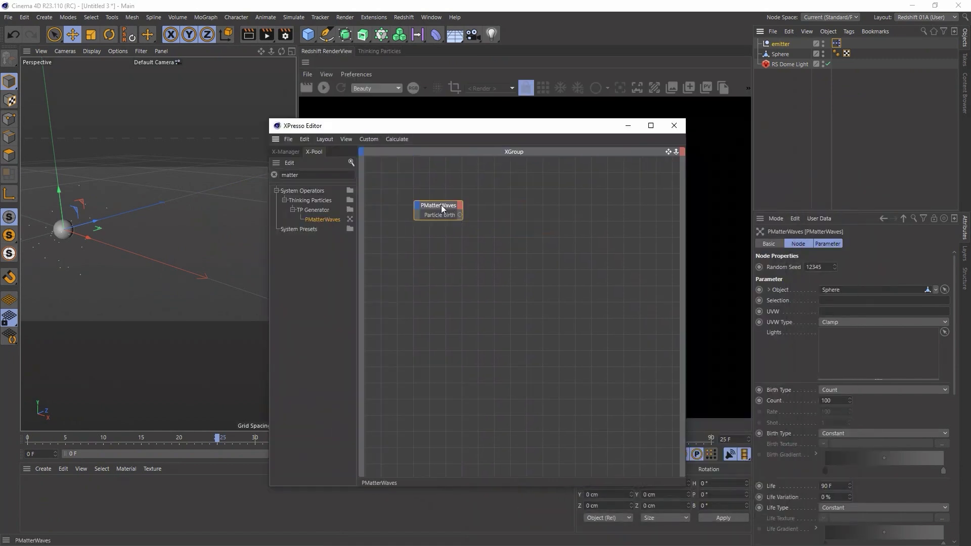
Enlarge the attributes area and set the PMatterWaves node's Birth Type to Shot with a Shot value of 1000
drag(809, 212, 822, 151)
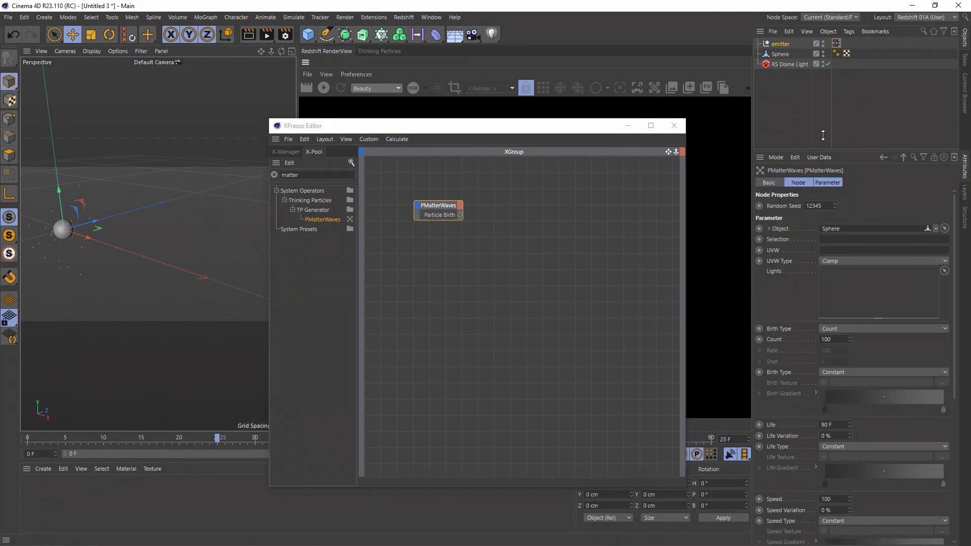
click(840, 329)
click(848, 358)
click(839, 362)
text(1000)
key(Return)
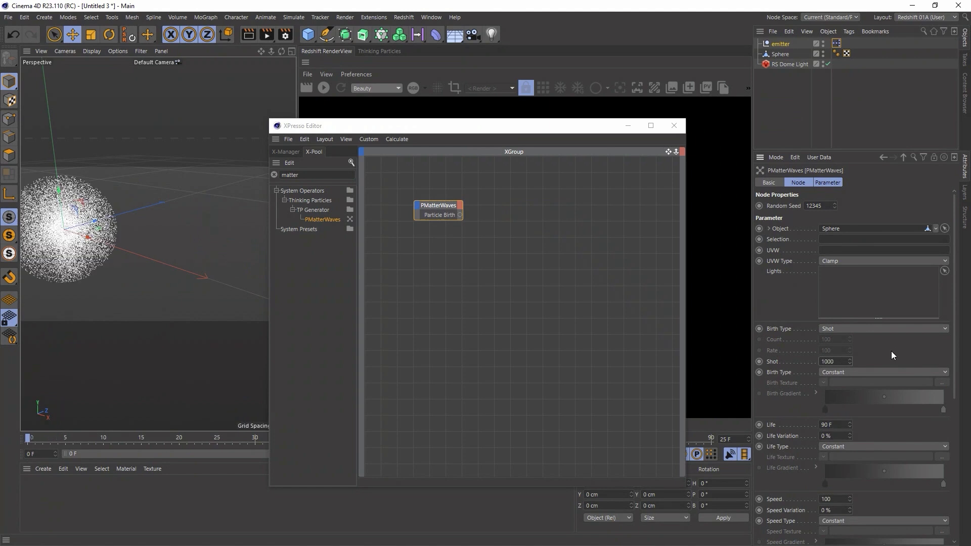
Move the XPresso Editor off the timeline, widen the viewport and play the shot-based particle emission from the start
drag(490, 123, 353, 474)
click(538, 454)
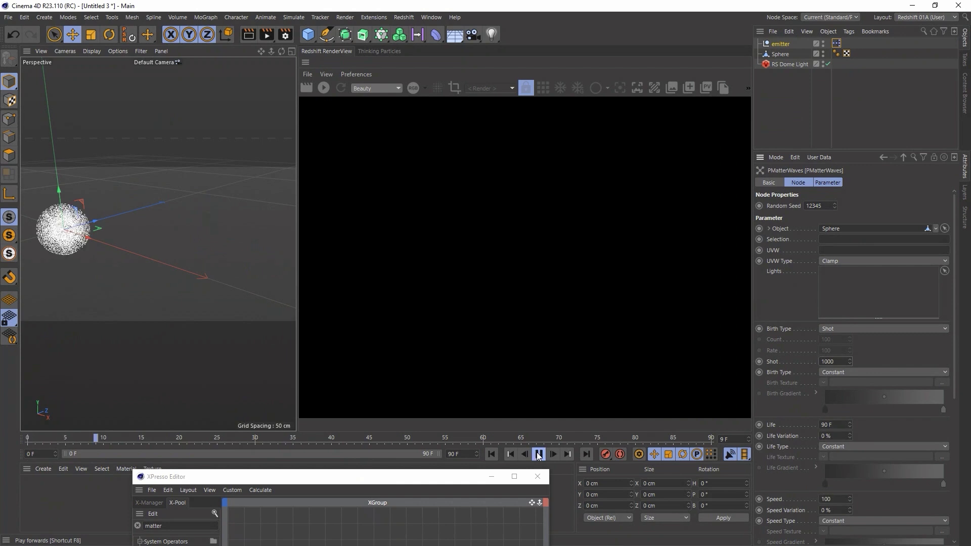
ctrl+click(306, 62)
alt+middle_drag(282, 220, 376, 247)
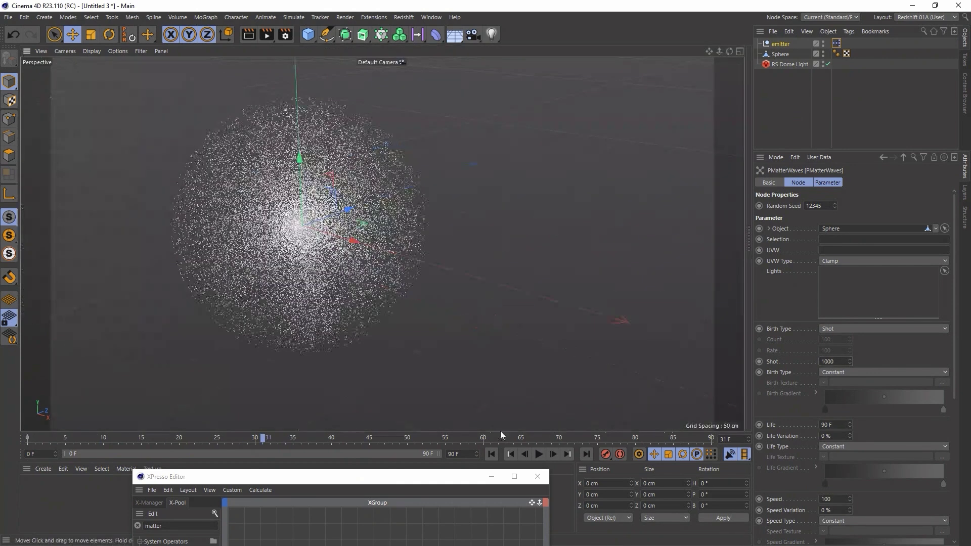
click(491, 454)
click(539, 456)
drag(435, 479, 656, 170)
alt+drag(303, 242, 152, 258)
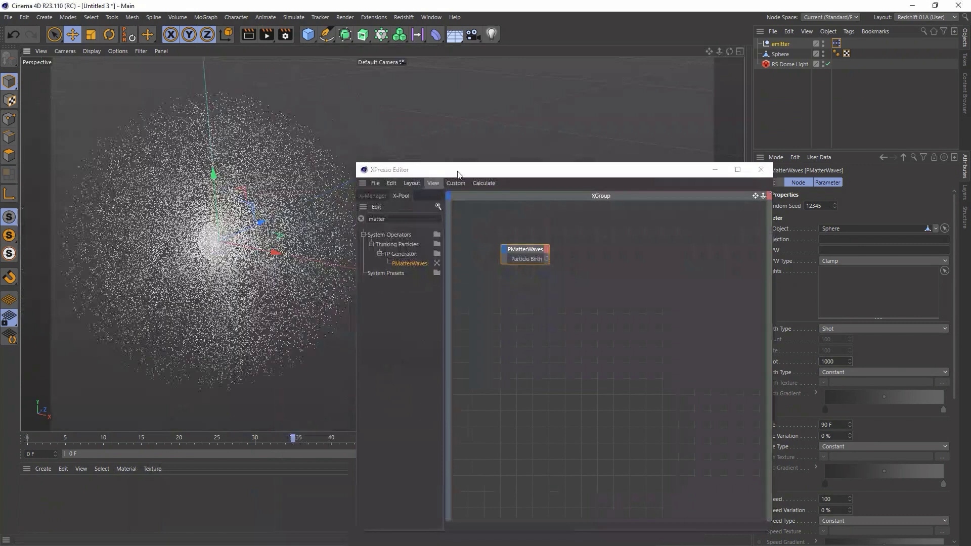
Set the PMatterWaves node's Life to 30 F and Life Variation to 25 %, with the XPresso Editor beside the particles
drag(457, 175, 393, 96)
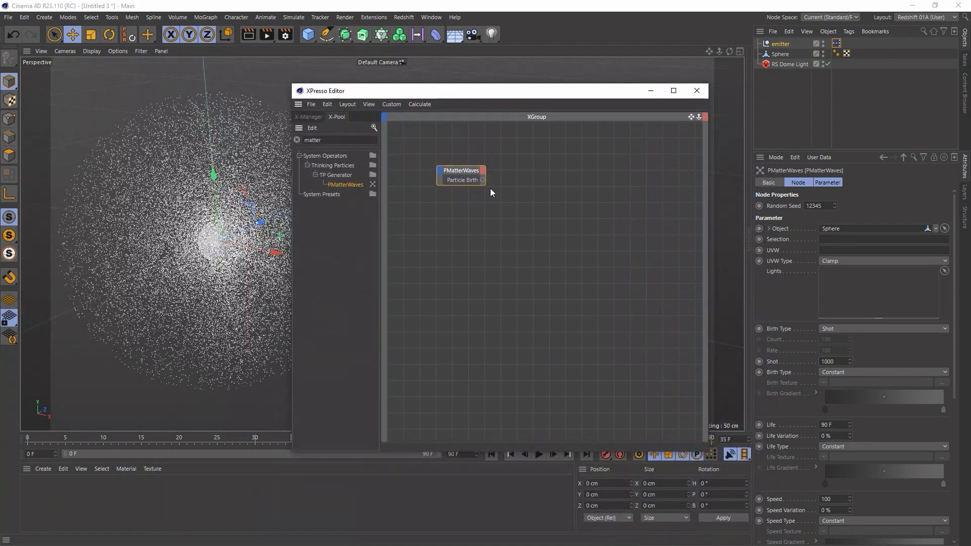
drag(474, 91, 466, 98)
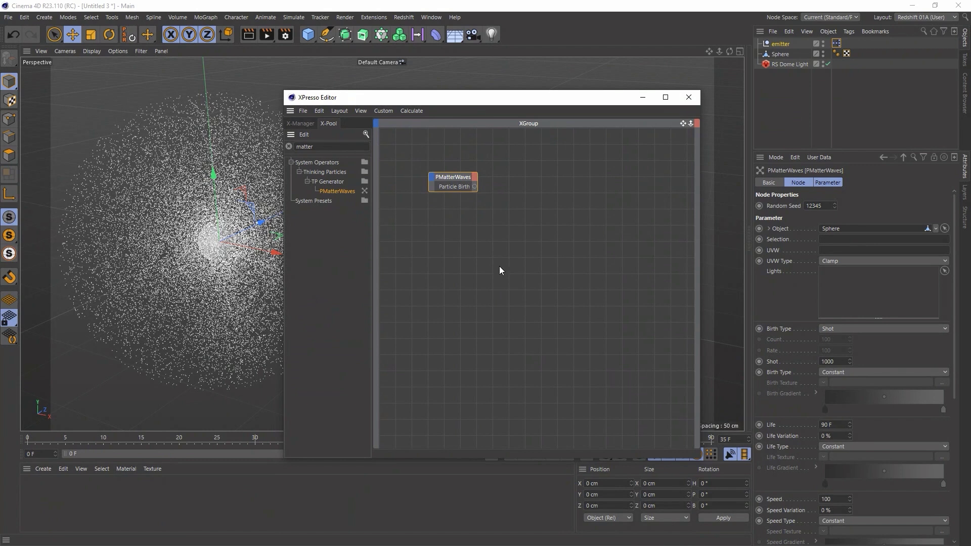
drag(511, 102, 534, 90)
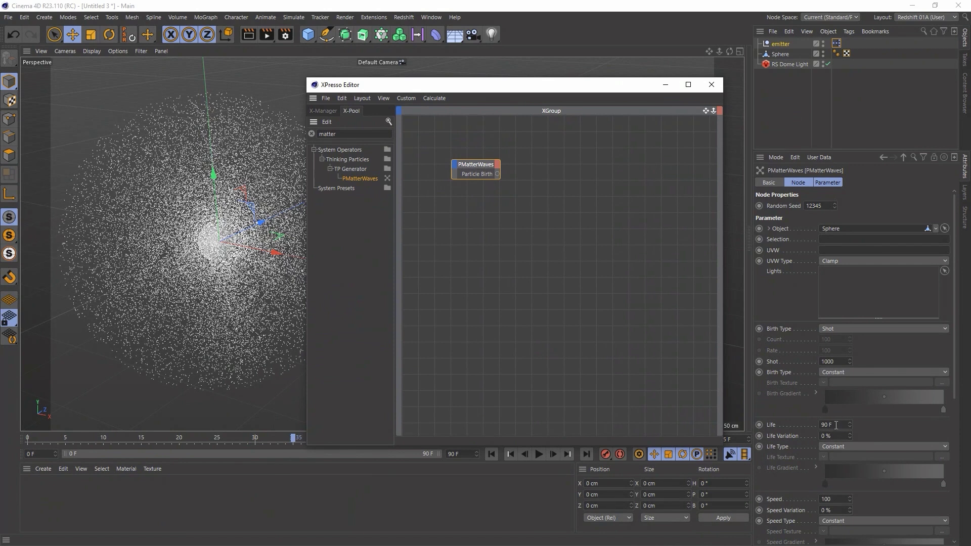
drag(591, 89, 623, 93)
click(838, 421)
text(30)
key(Return)
click(831, 434)
text(25)
key(Return)
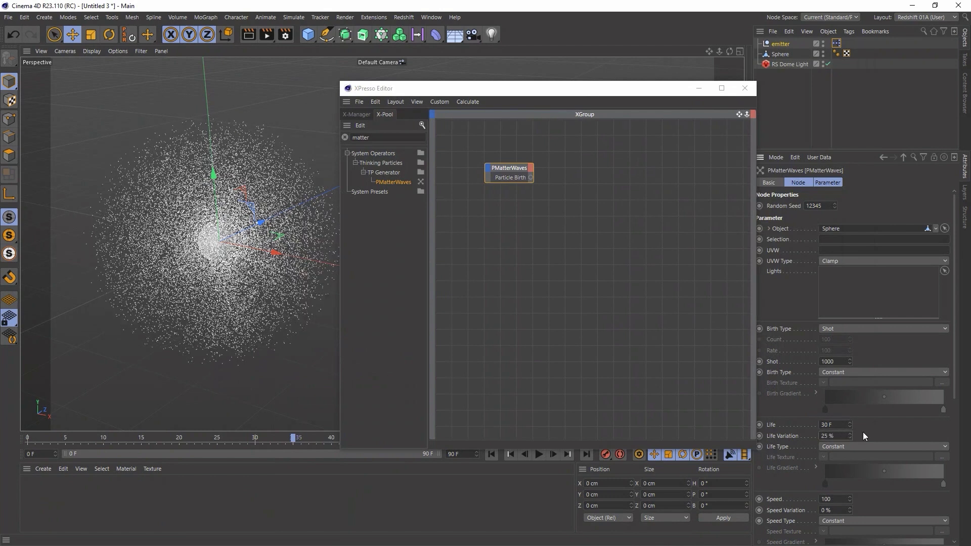
Set the PMatterWaves node's Speed to 20 and Speed Variation to 25 %
click(832, 500)
text(5)
key(BackSpace)
text(20)
text(25)
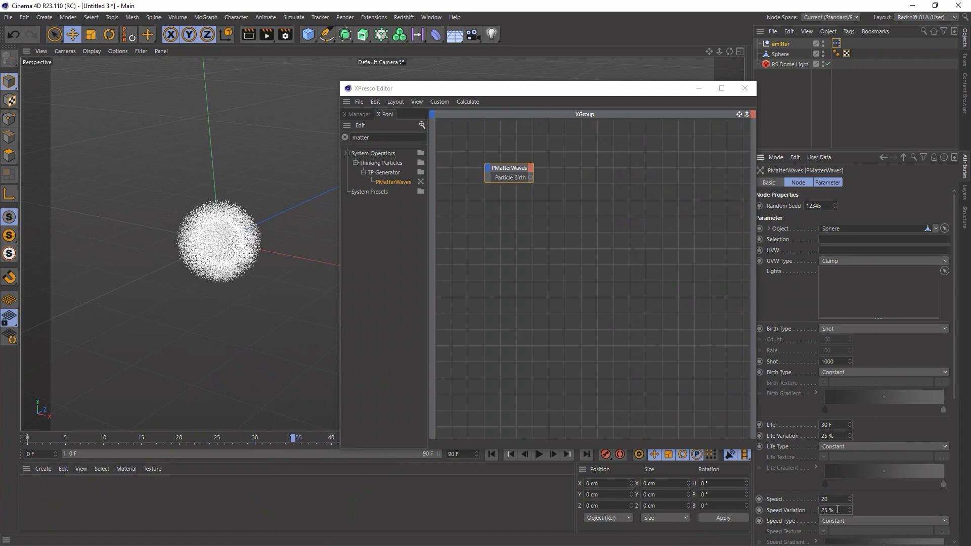
key(Return)
Examine the remaining PMatterWaves parameters and the available Life Type options without changing them
scroll(947, 440, down, 3)
scroll(947, 440, down, 3)
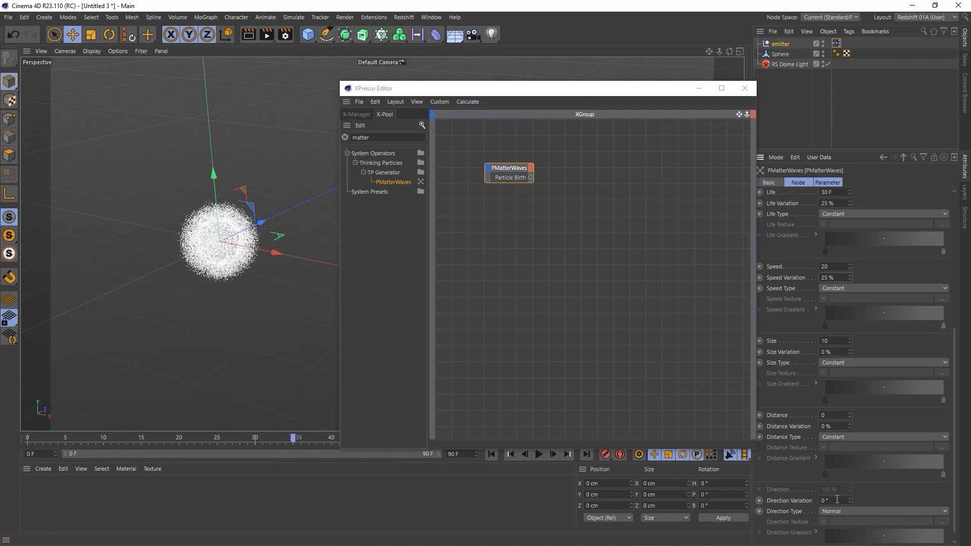
scroll(951, 482, up, 2)
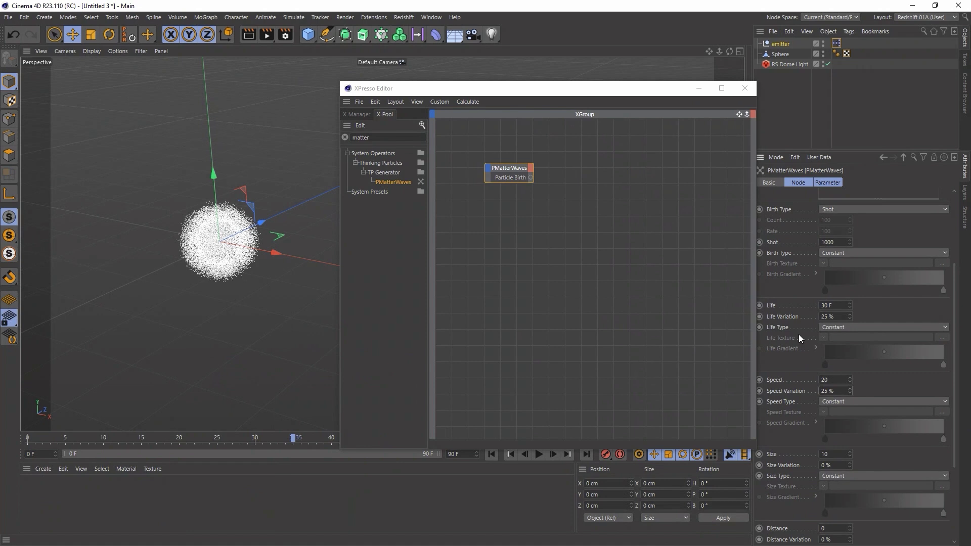
drag(656, 94, 643, 81)
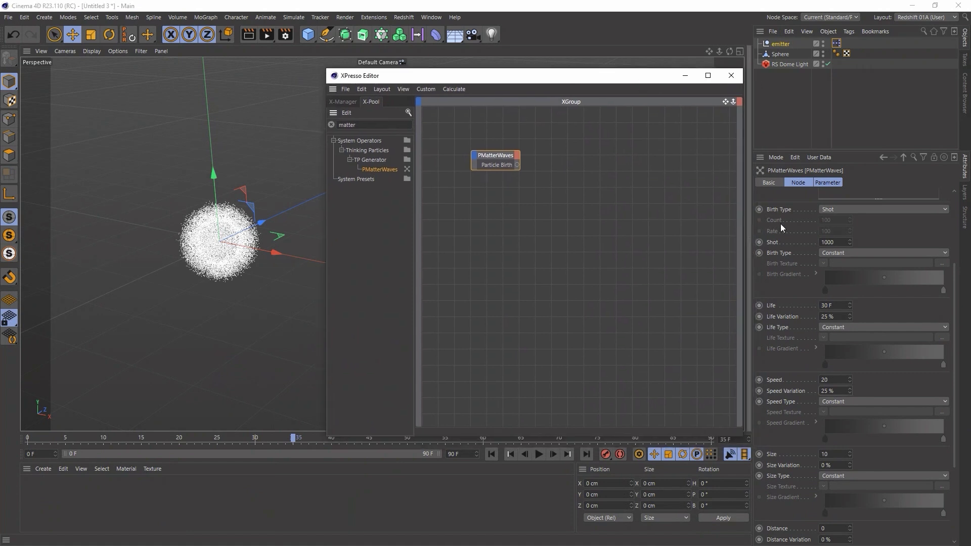
click(842, 328)
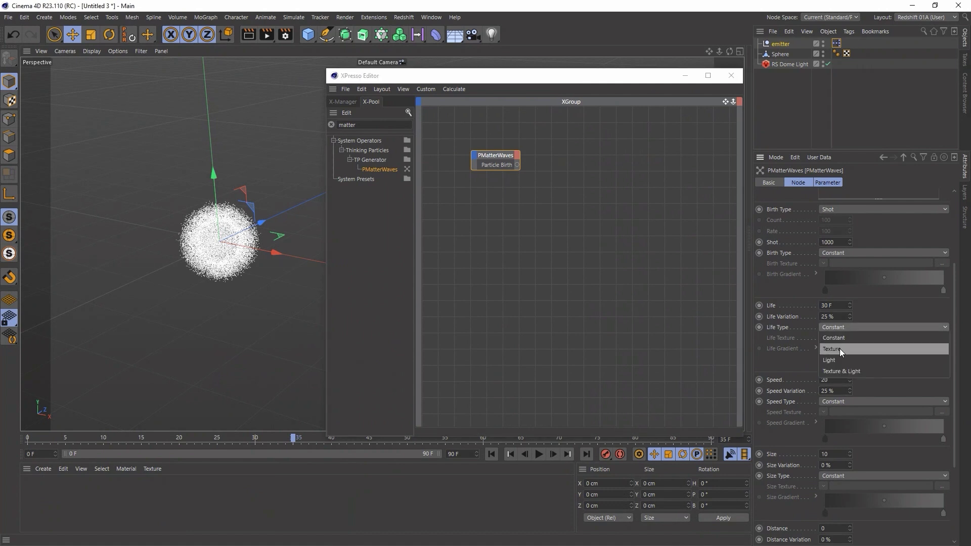
click(796, 373)
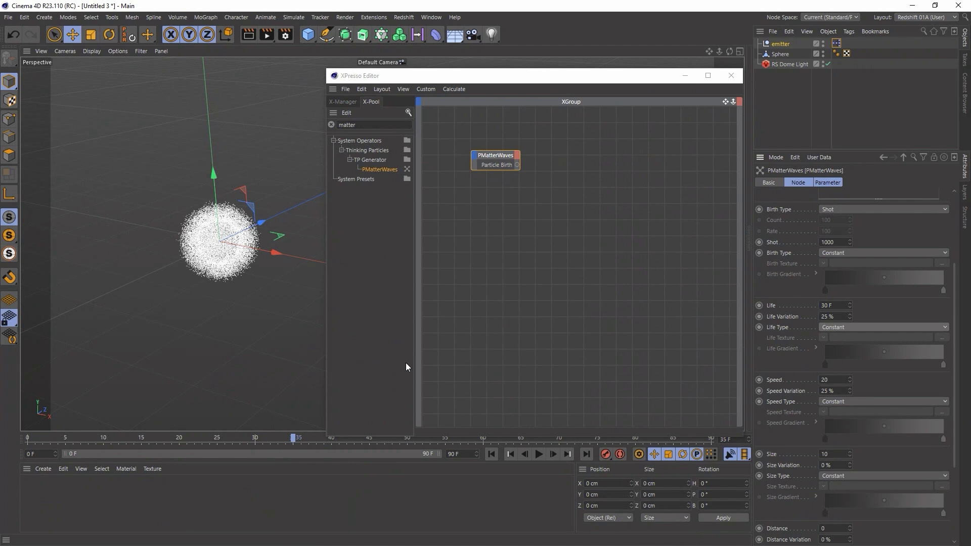
Play the slower particle emission from the start, rewind to the first frame and view the sphere up close
click(489, 453)
click(539, 454)
click(538, 454)
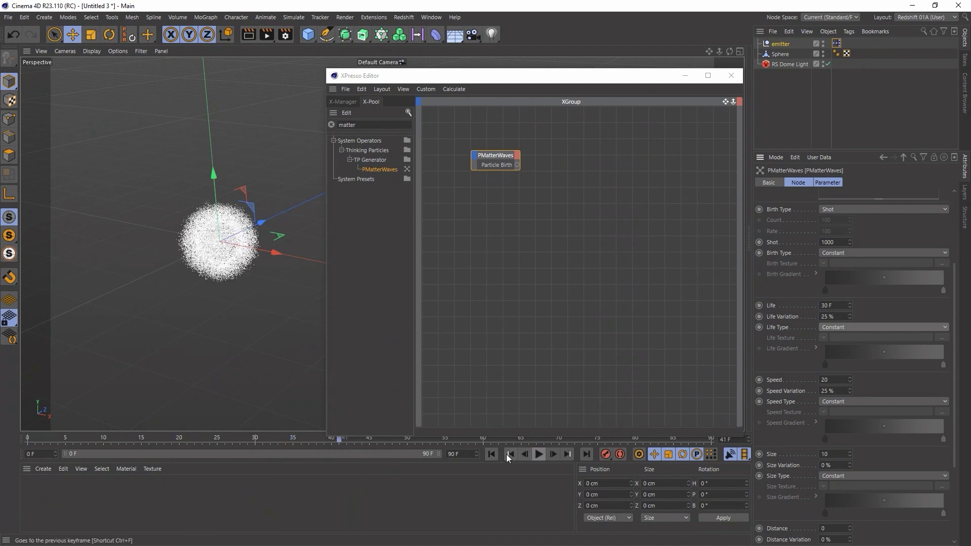
click(491, 454)
scroll(213, 251, up, 4)
alt+middle_drag(236, 255, 218, 269)
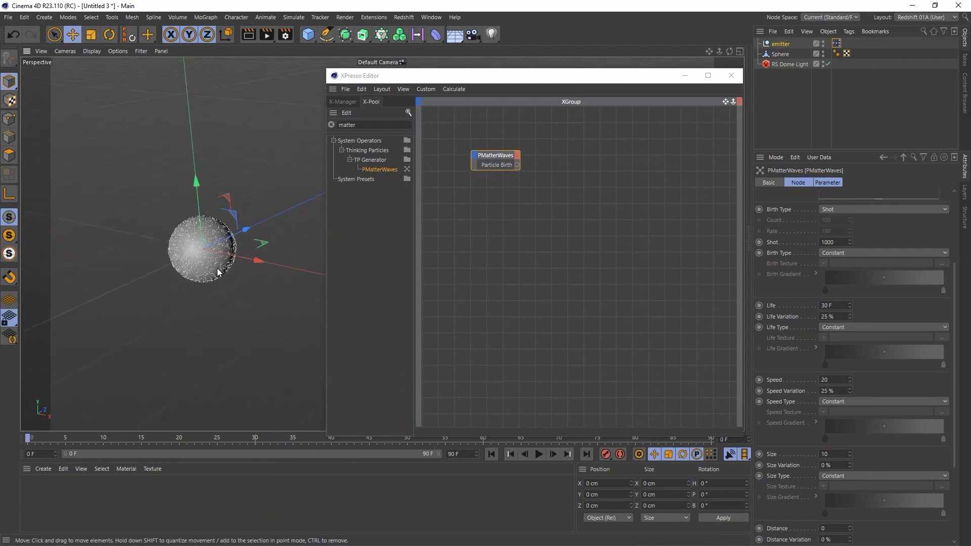
Search the X-Pool for "wind" and add a PWind node to the XGroup beside the PMatterWaves node
click(548, 221)
double_click(357, 125)
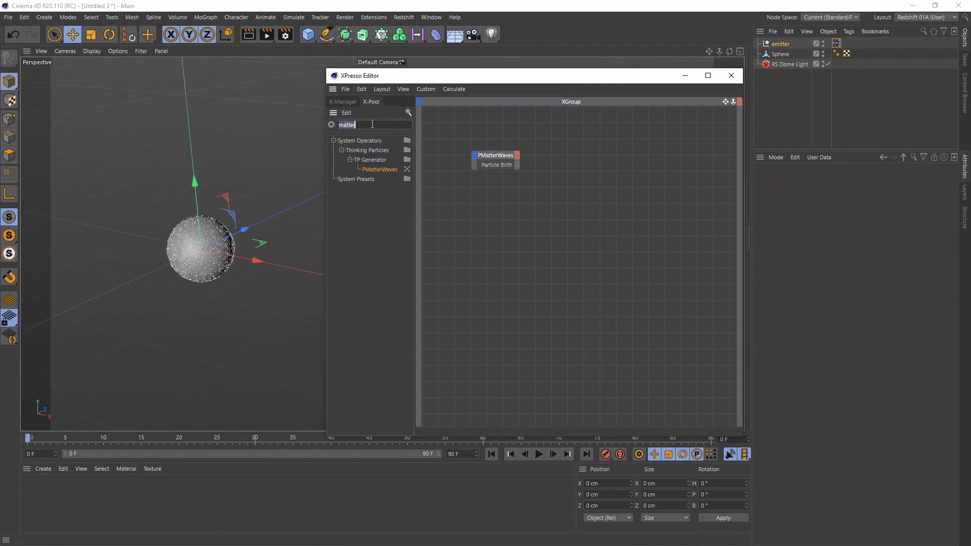
text(wind)
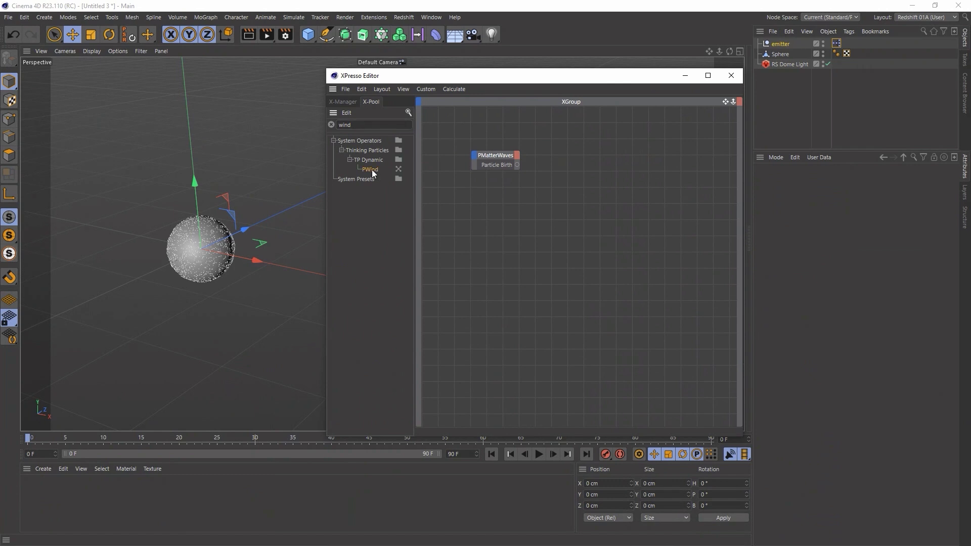
drag(372, 169, 585, 202)
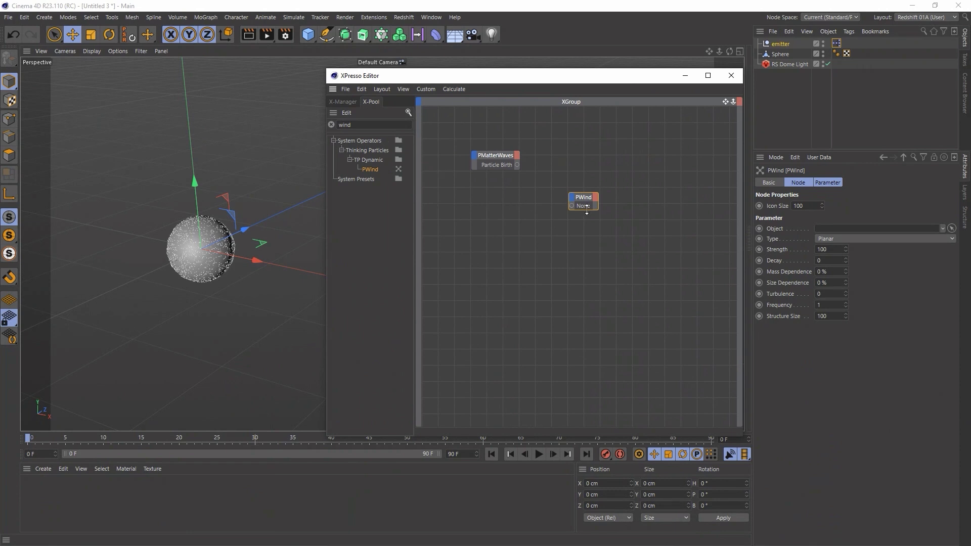
Search the X-Pool for "pass", add a P Pass node and connect its All output to the PWind node's input
double_click(368, 125)
text(pass)
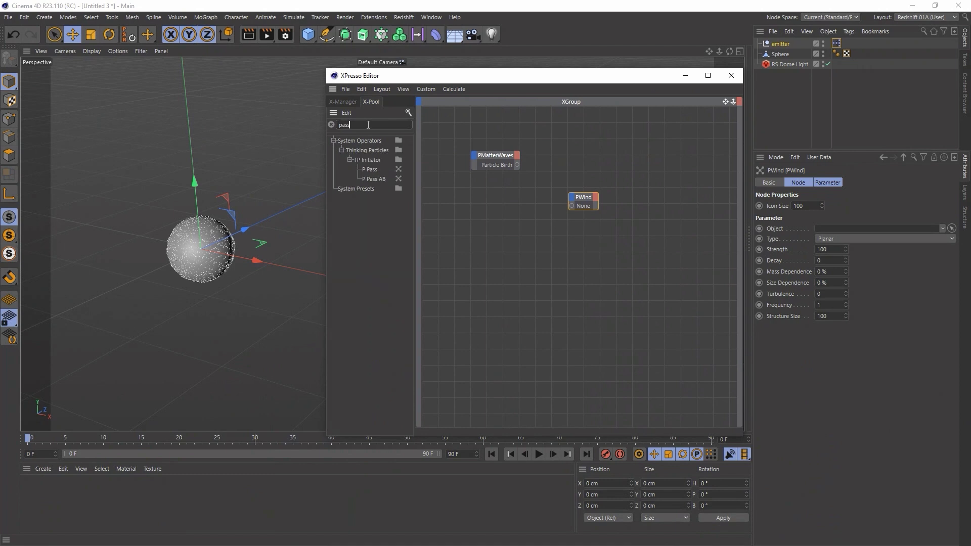
drag(561, 233, 468, 193)
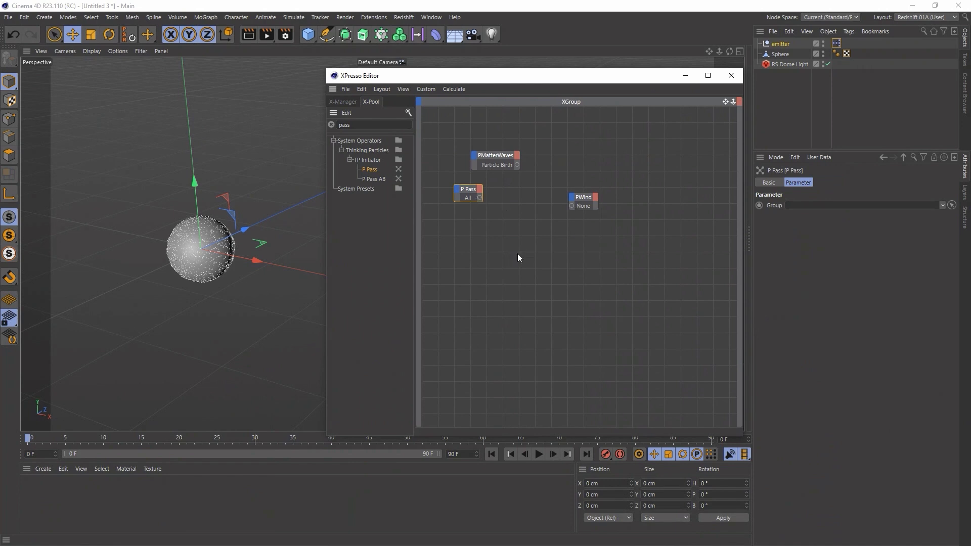
drag(581, 197, 582, 193)
drag(478, 197, 572, 201)
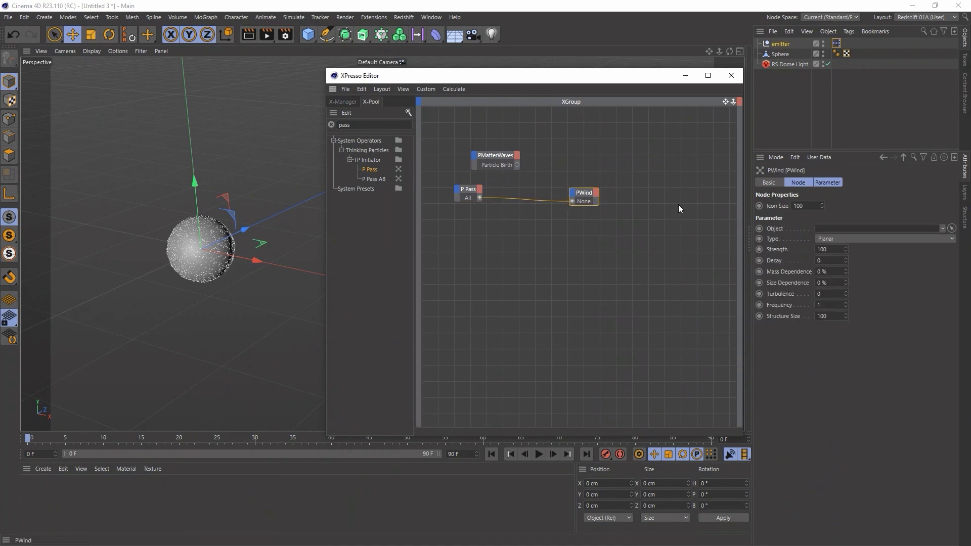
Add a Null object named "wind" and assign it as the PWind node's Object
click(308, 34)
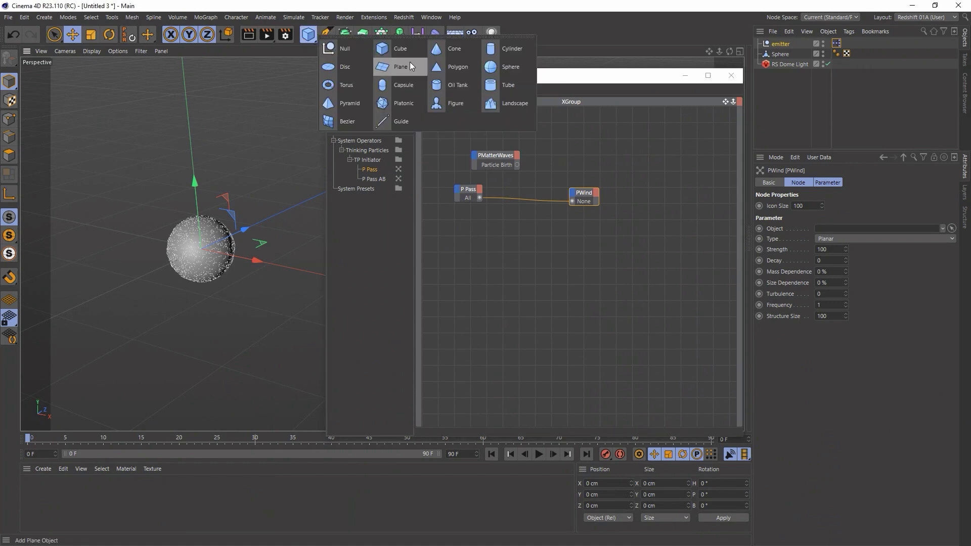
click(324, 49)
double_click(783, 46)
text(wind)
key(Return)
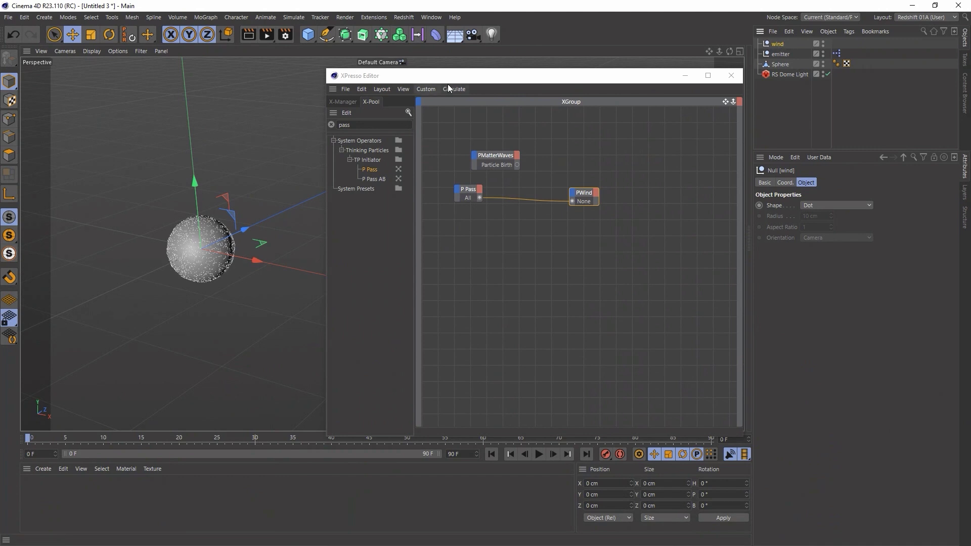
click(584, 193)
drag(777, 44, 841, 228)
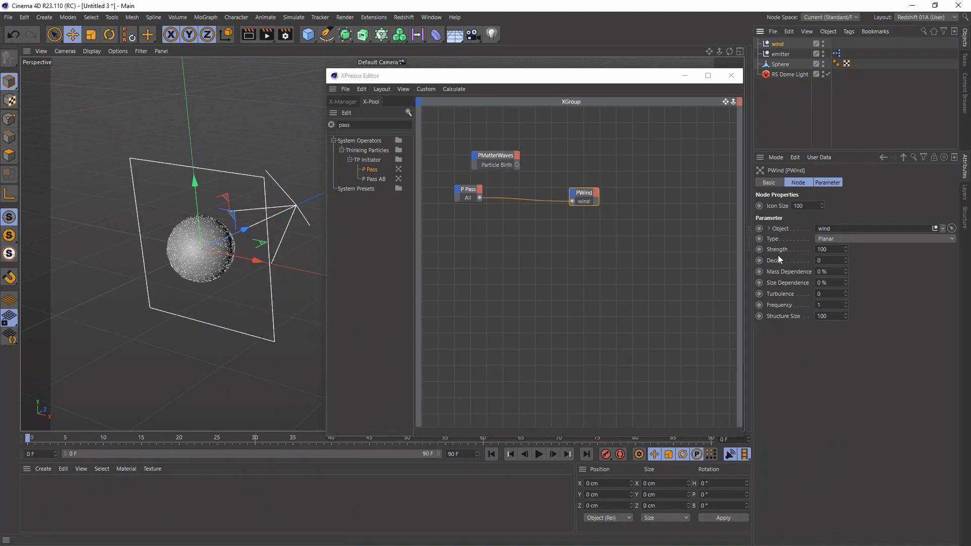
Set the PWind node's Type to Spherical and its Strength to 1000
click(833, 237)
click(837, 259)
click(837, 252)
key(Return)
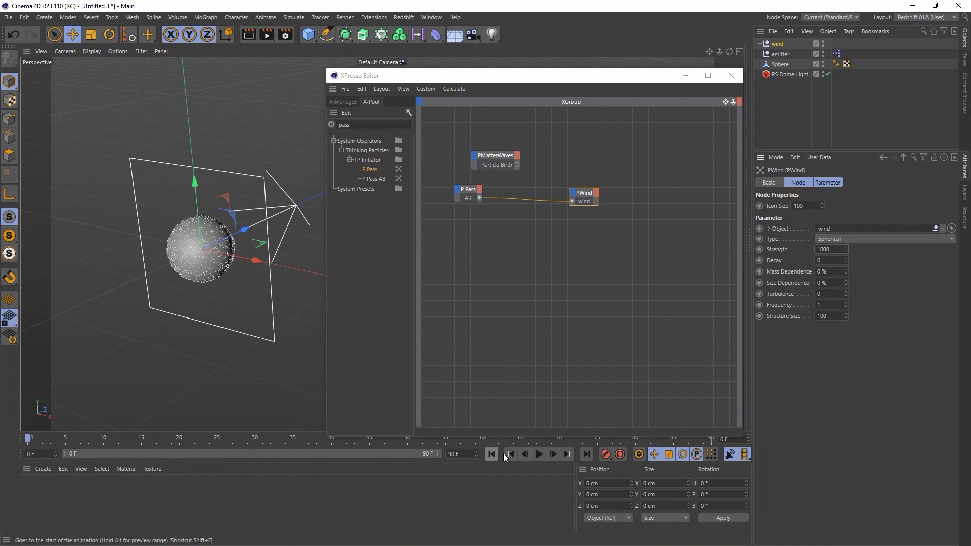
Play the particle emission with the spherical wind, then rewind and replay it from the start
click(539, 454)
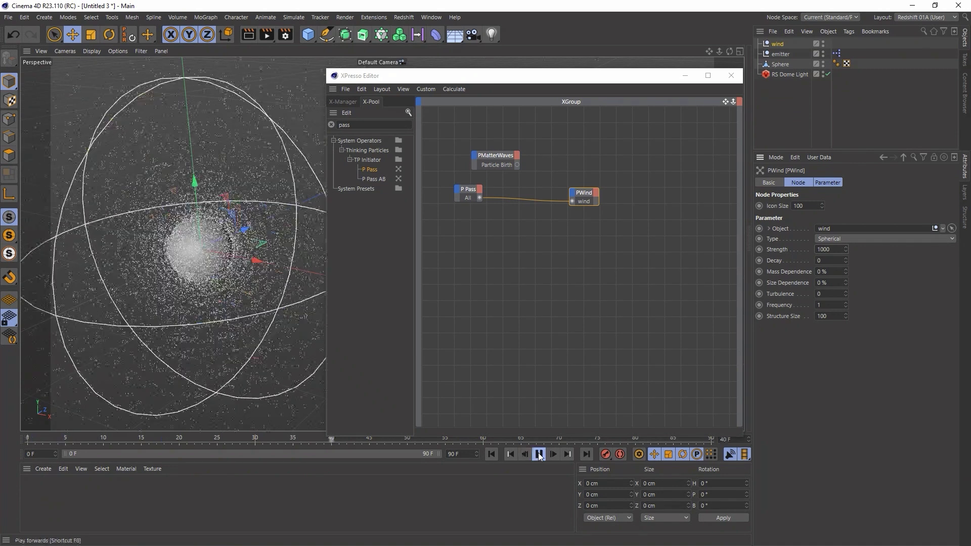
click(538, 453)
click(491, 453)
key(F8)
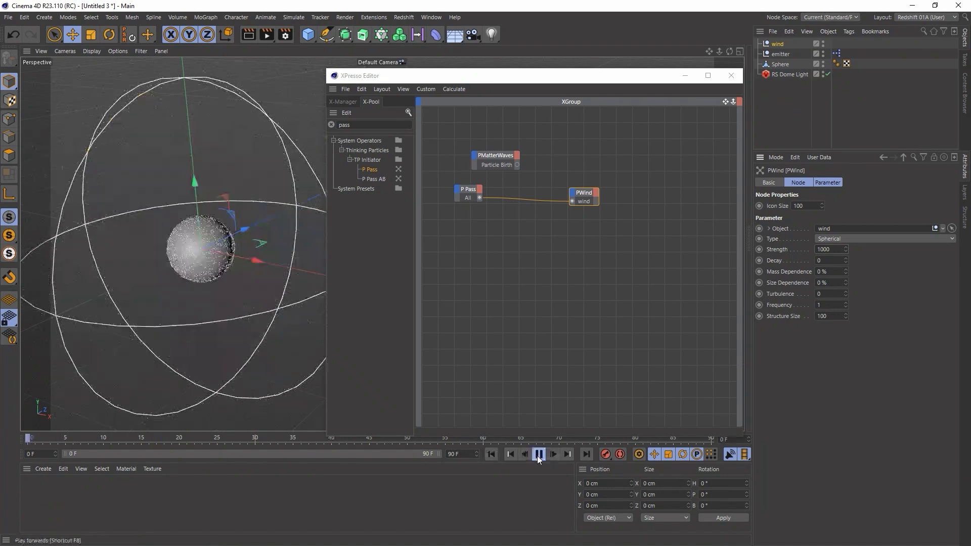
Set the PWind node's Turbulence to 600 and Strength to 0, and preview the particle motion from the first frame
click(495, 453)
click(825, 294)
text(600)
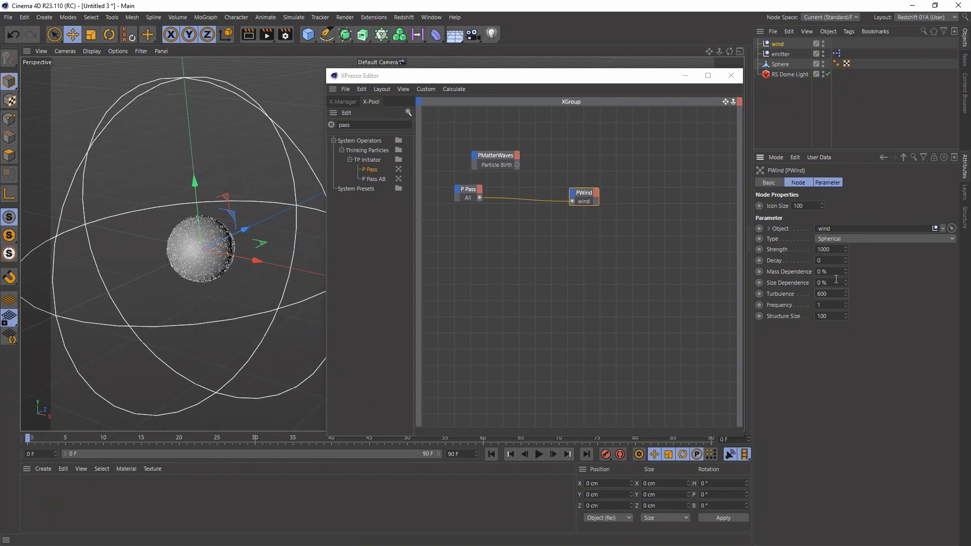
click(831, 248)
text(0)
click(538, 454)
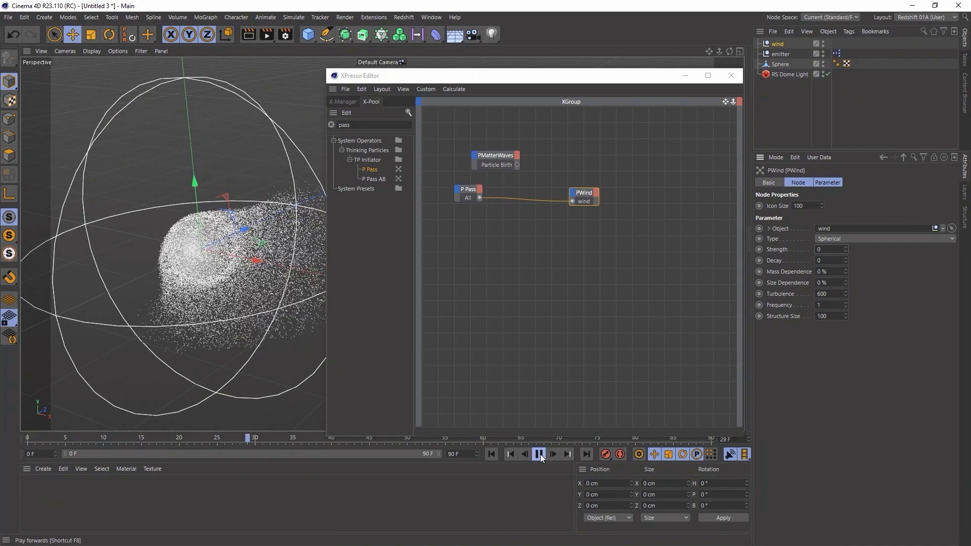
click(491, 454)
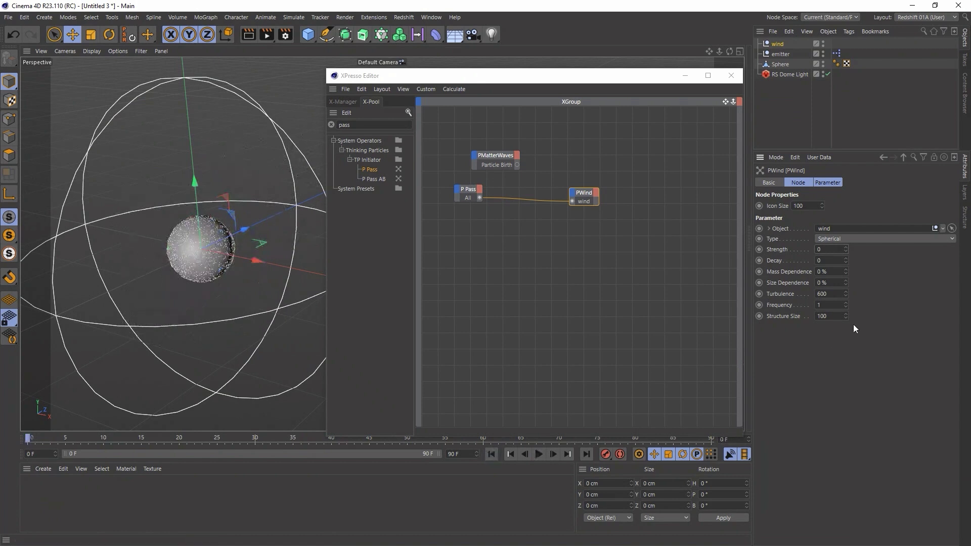
Set the PWind node's Structure Size to 20, preview the finer turbulence and rewind to the start
click(833, 316)
click(539, 454)
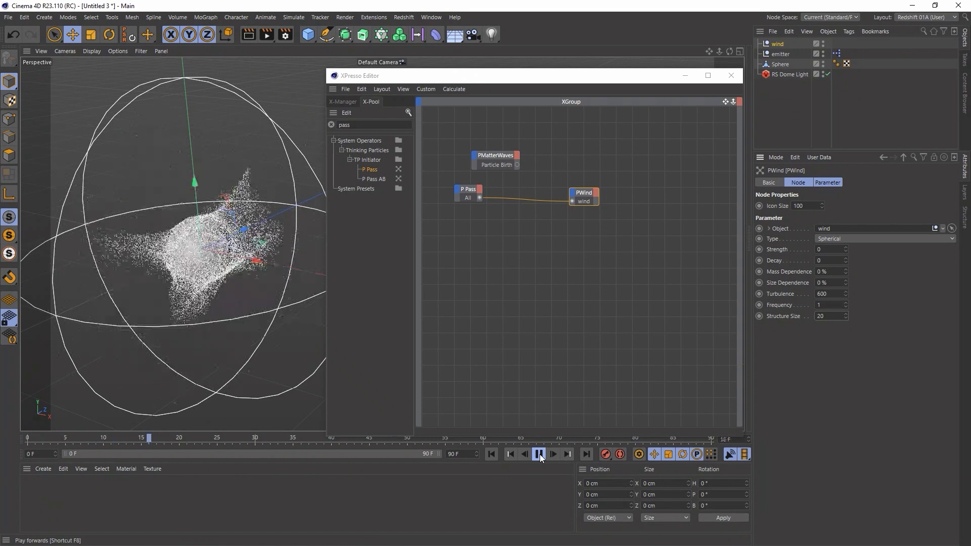
click(539, 454)
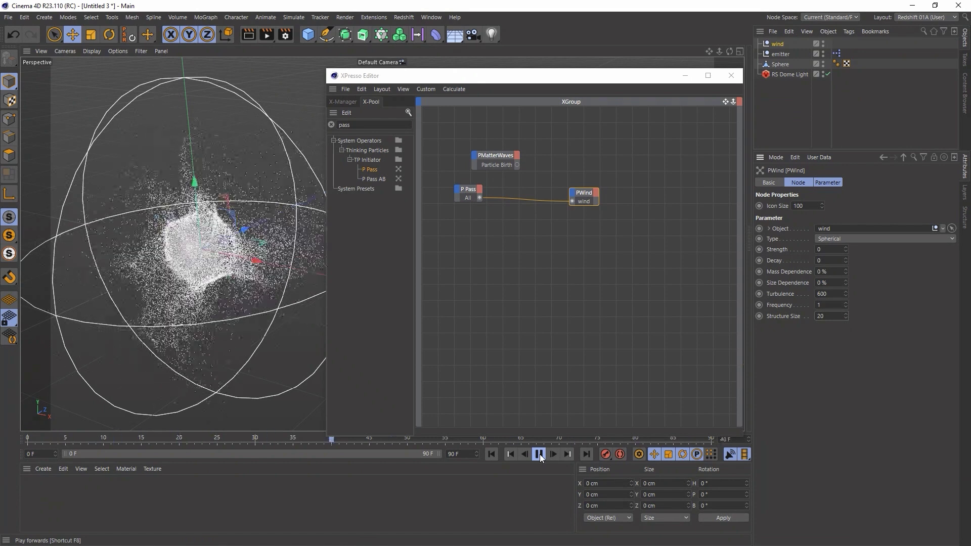
click(491, 454)
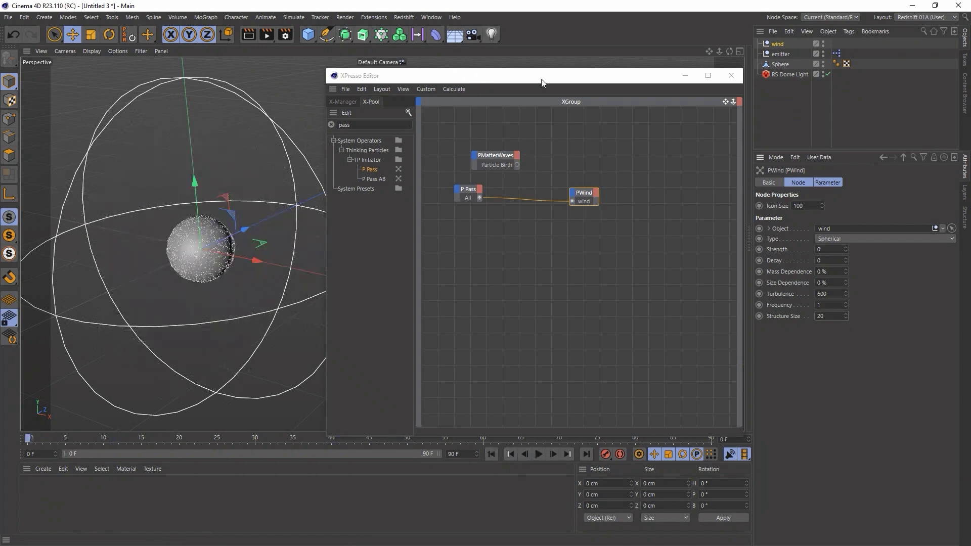
Close the XPresso Editor and run the Redshift live render while playing the particles to frame 18
drag(542, 82, 515, 97)
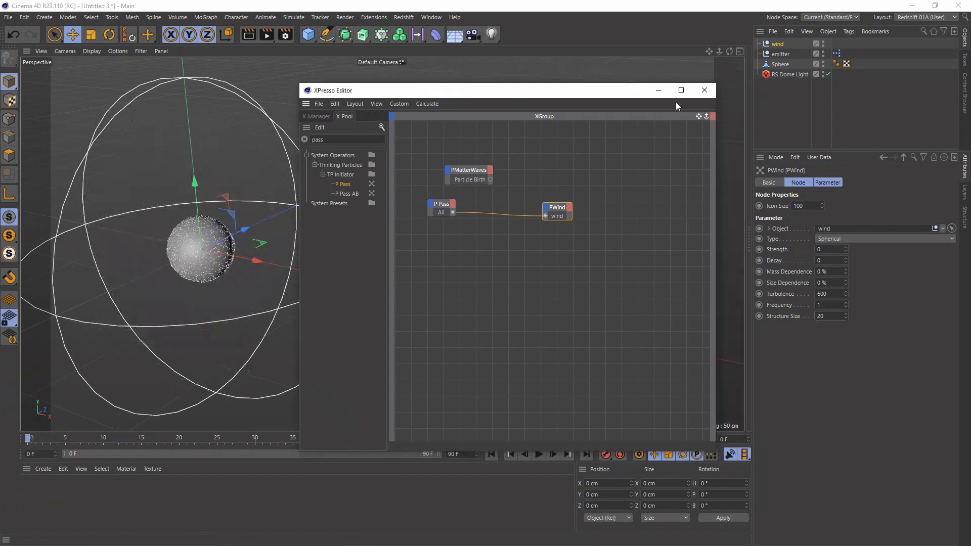
click(704, 91)
click(749, 139)
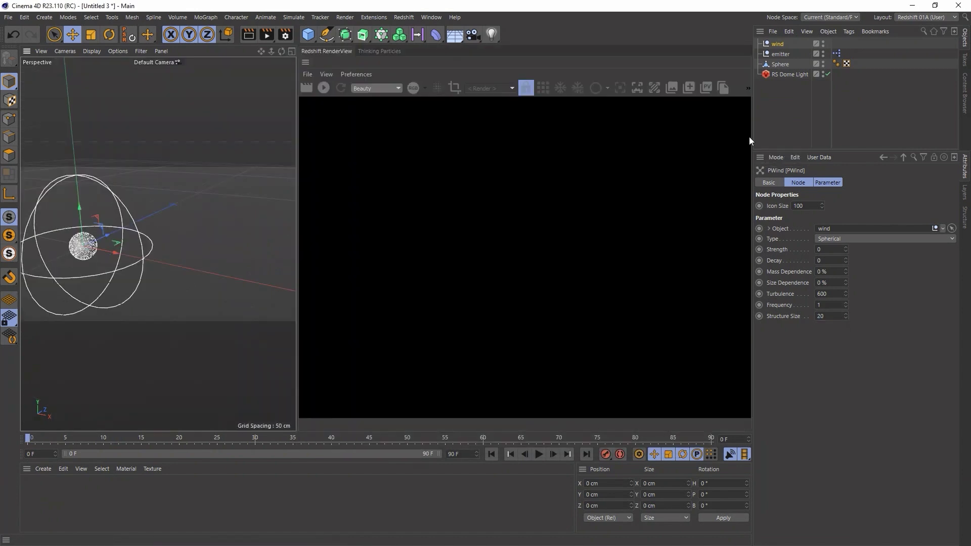
click(324, 87)
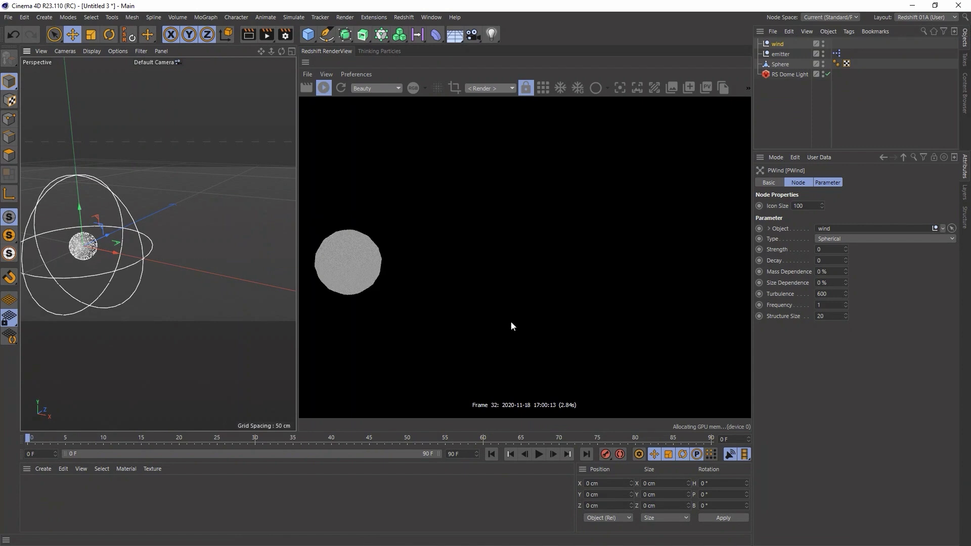
click(539, 454)
click(538, 454)
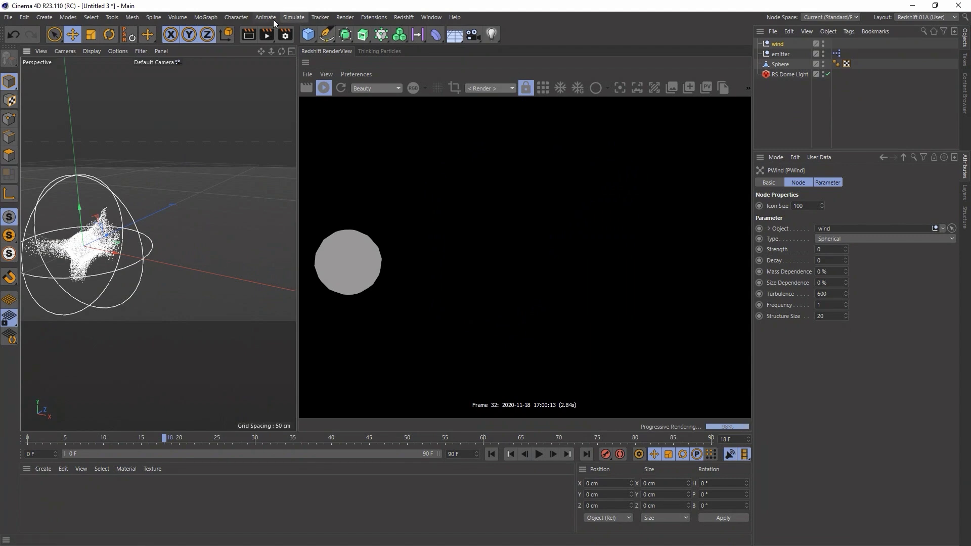
Add a TP Geometry object, assign the All particle group to it and return to the Redshift RenderView
click(296, 18)
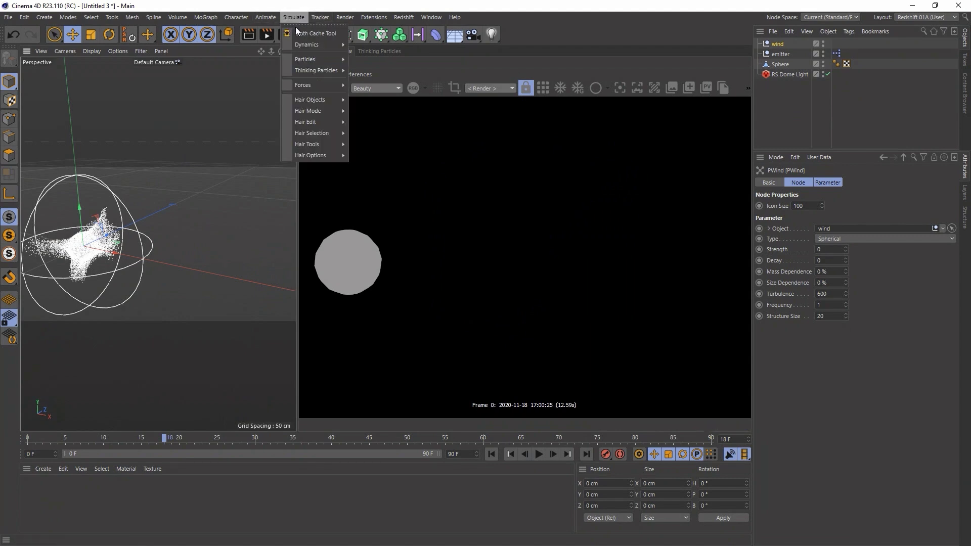
click(357, 75)
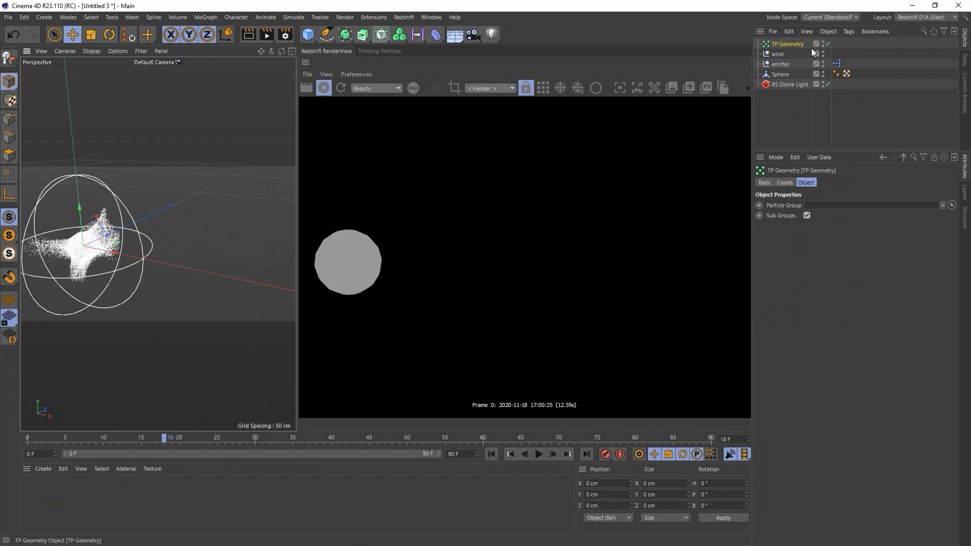
click(375, 51)
drag(321, 153, 834, 210)
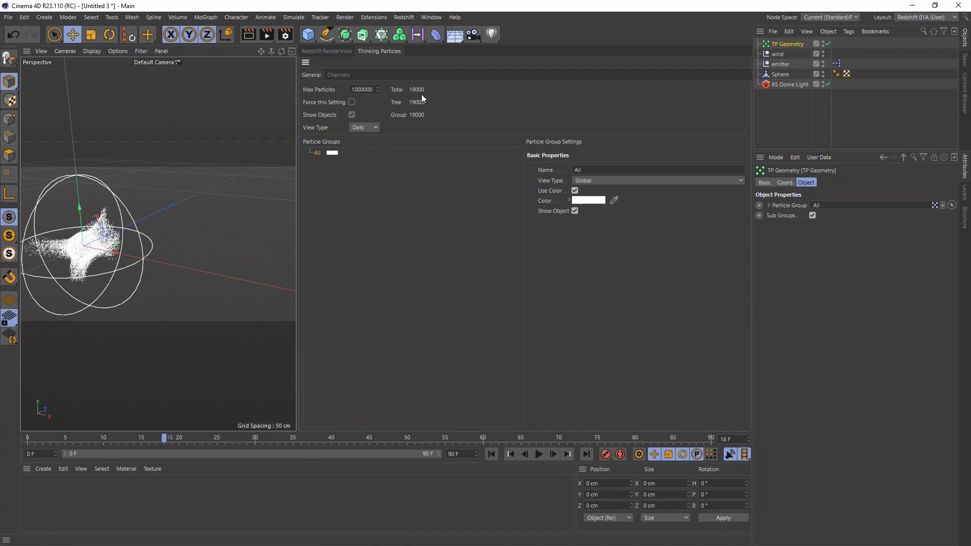
click(312, 49)
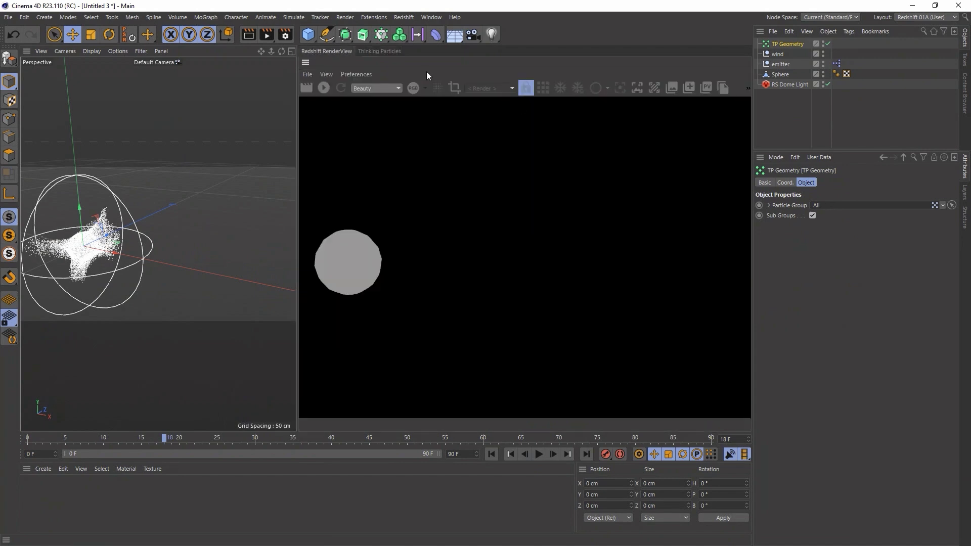
Add a Redshift Object tag to TP Geometry with its particle Mode set to Point Instances
right_click(784, 43)
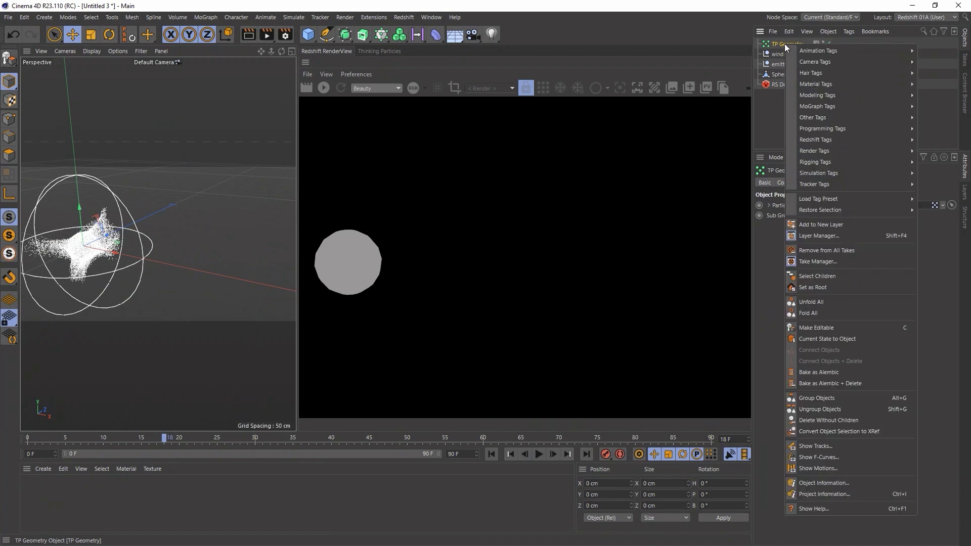
mouse_move(817, 139)
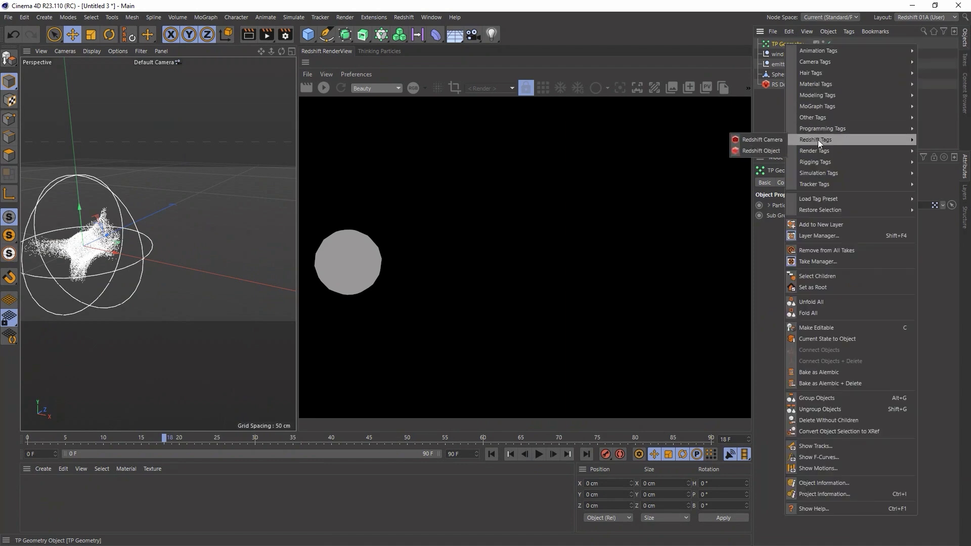
click(771, 151)
click(829, 216)
click(832, 235)
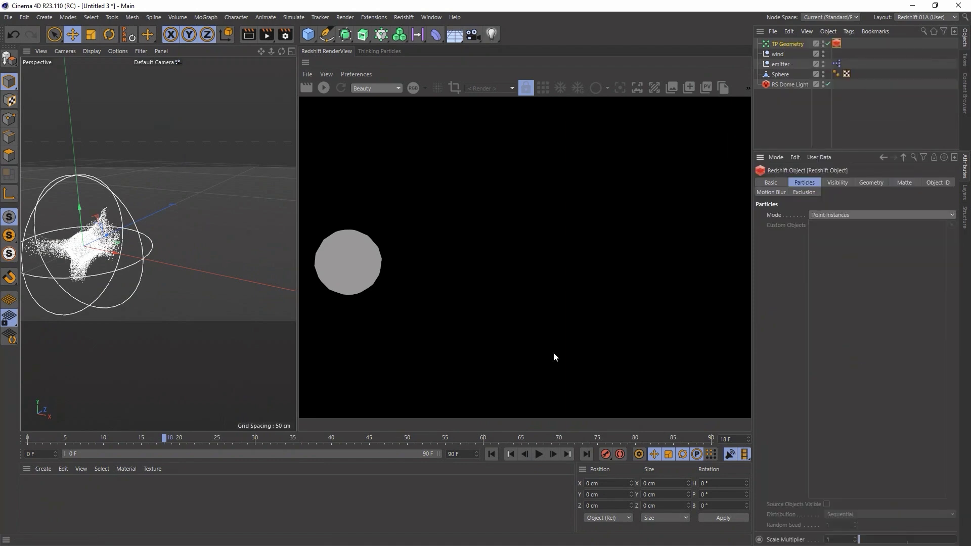
Live-render the particles centred in the view and switch the Redshift Object tag's particle Mode to Sphere Instances
click(323, 88)
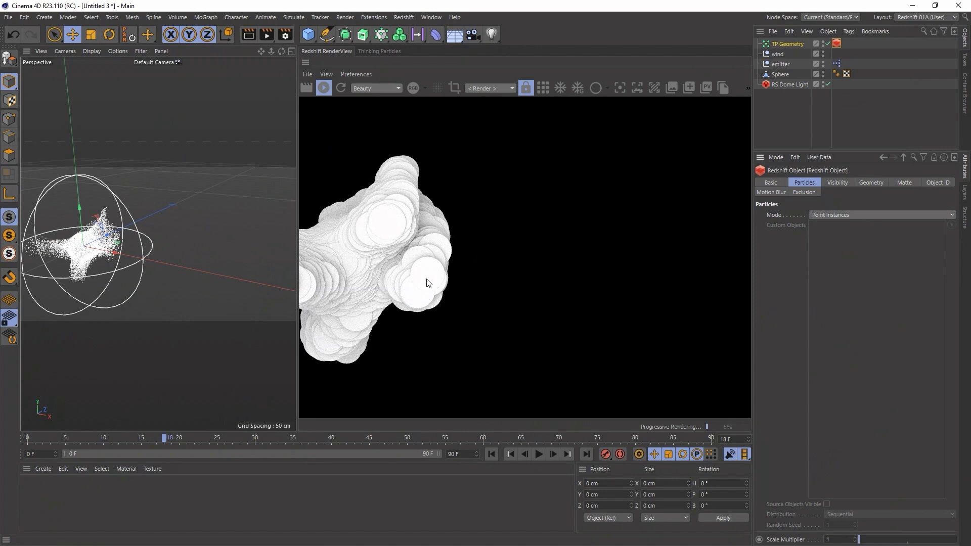
click(137, 260)
alt+middle_drag(137, 260, 222, 256)
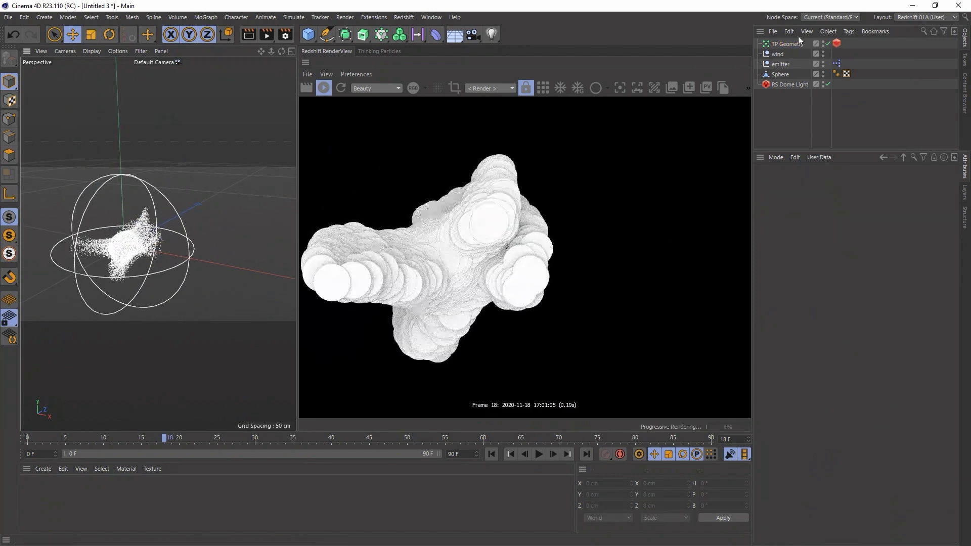
click(836, 43)
click(820, 216)
click(827, 247)
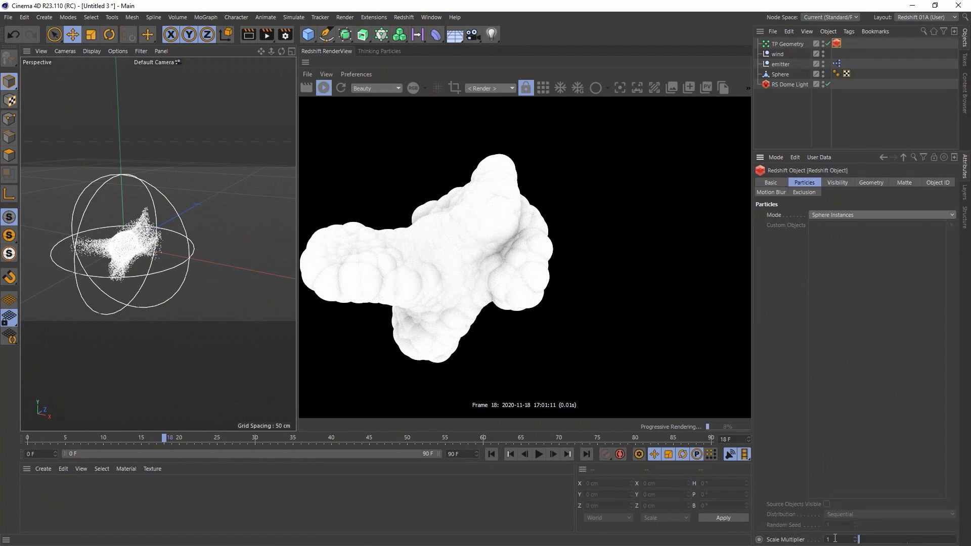
Play the rendered sphere-instance particles, then rewind and replay them from the start up to frame 9
click(539, 454)
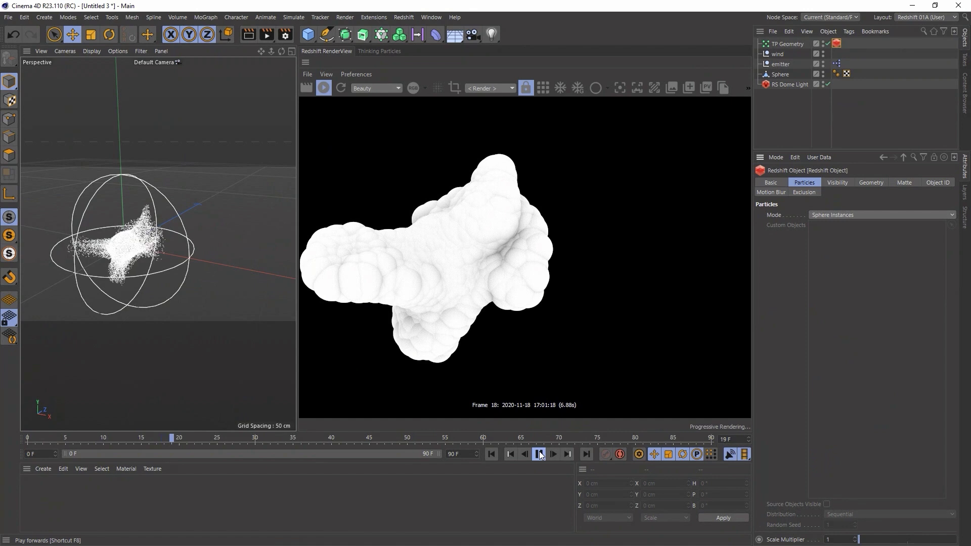
click(491, 454)
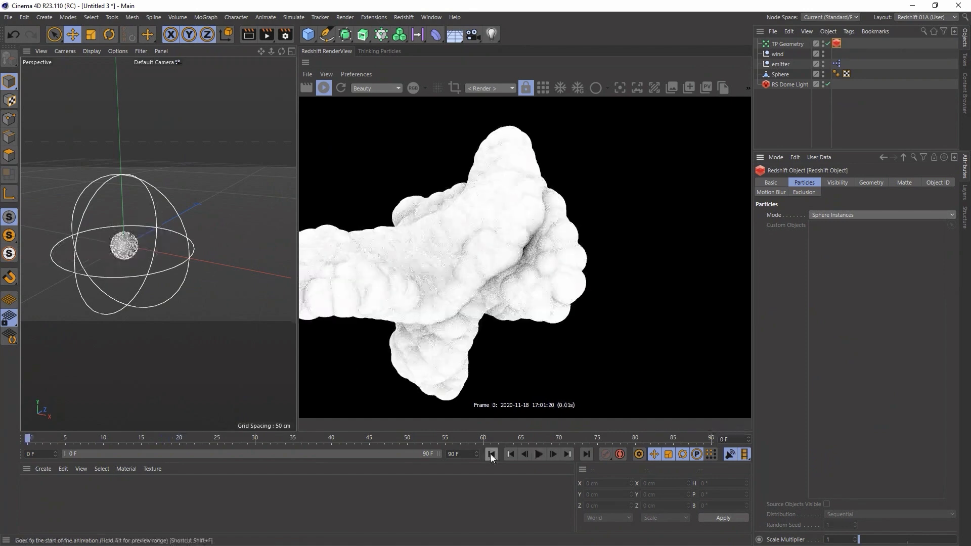
click(538, 454)
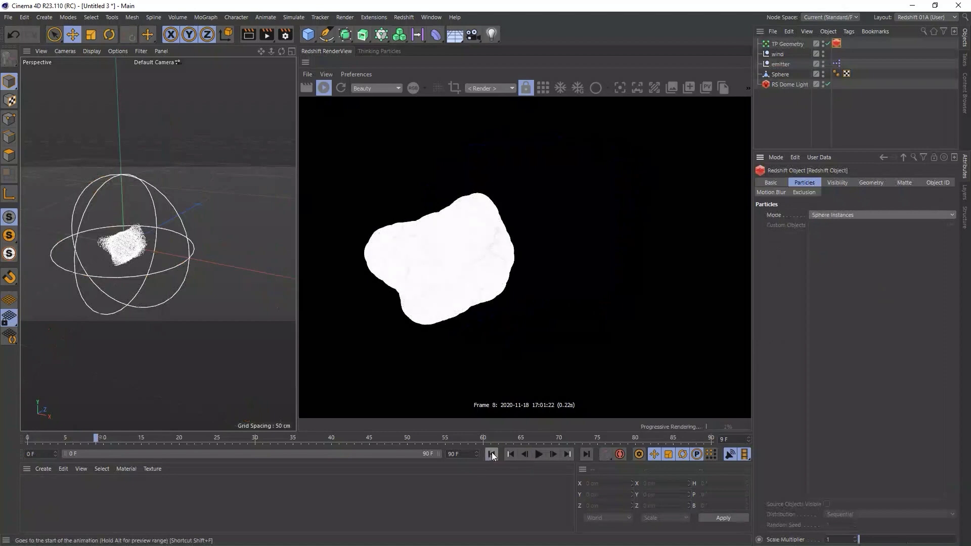
Set the particle Scale Multiplier to 0.1 and play the animation on to frame 18
click(843, 538)
text(0.1)
key(Return)
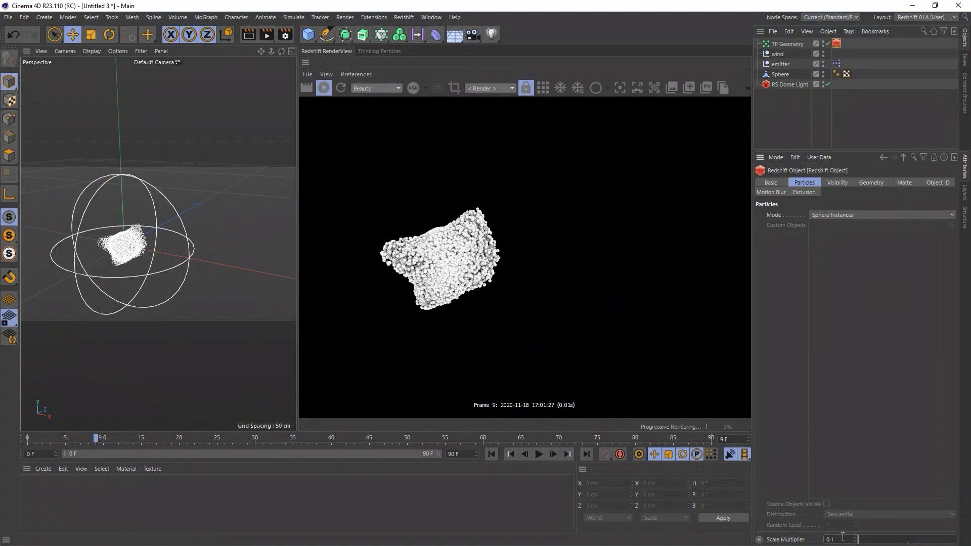
click(538, 454)
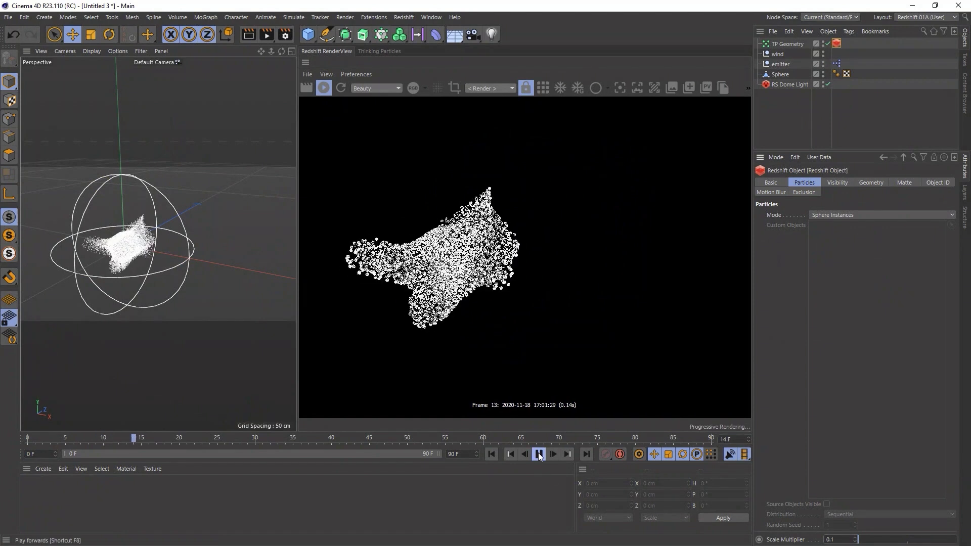
click(539, 454)
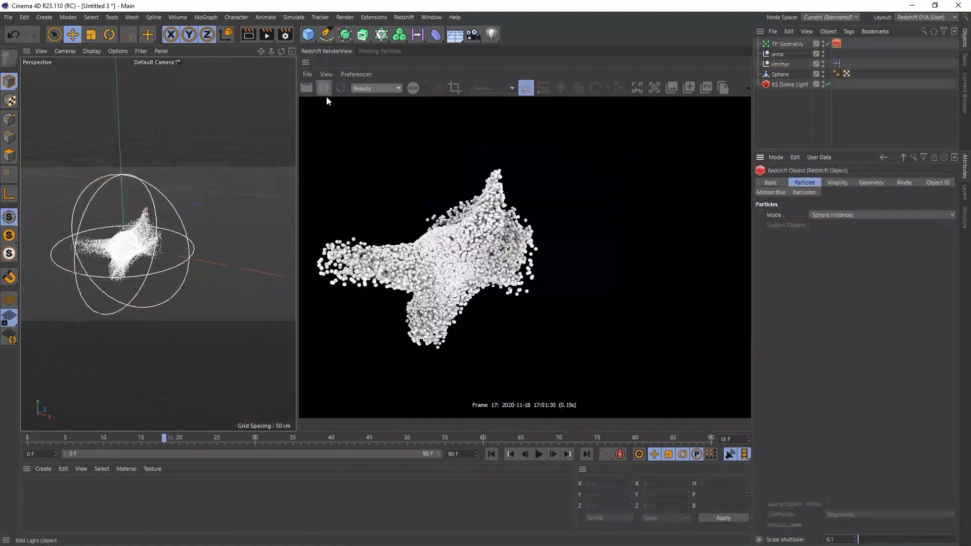
Play the simulation on to frame 50 and live-render the dispersed particles centred in the view
click(538, 454)
click(538, 454)
click(323, 86)
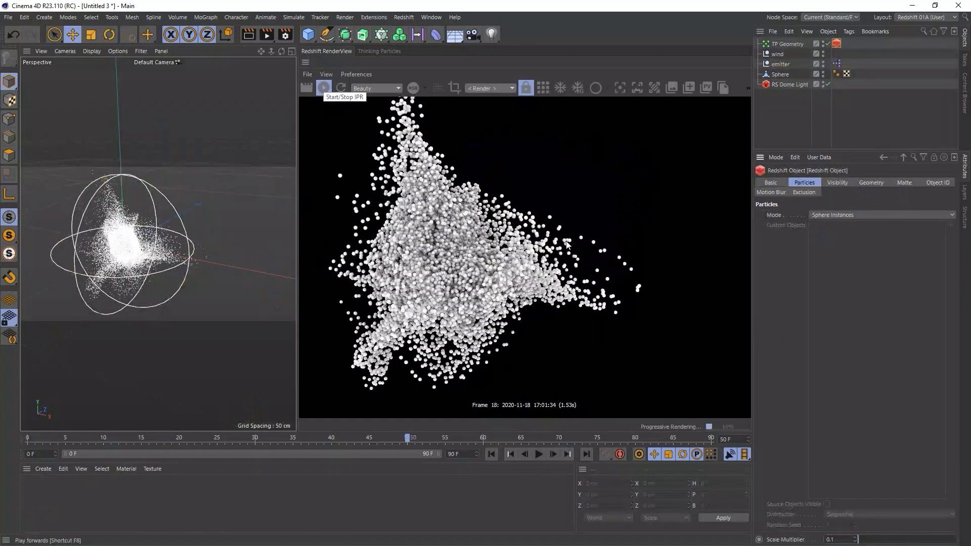
click(199, 303)
alt+middle_drag(123, 250, 171, 257)
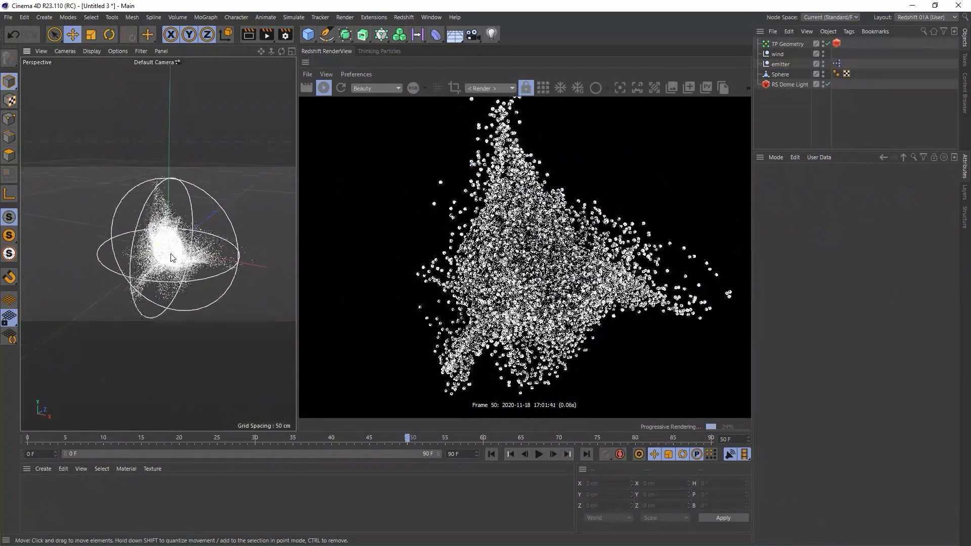
Rewind to the first frame and reopen the emitter's XPresso setup with the PMatterWaves node selected
click(491, 456)
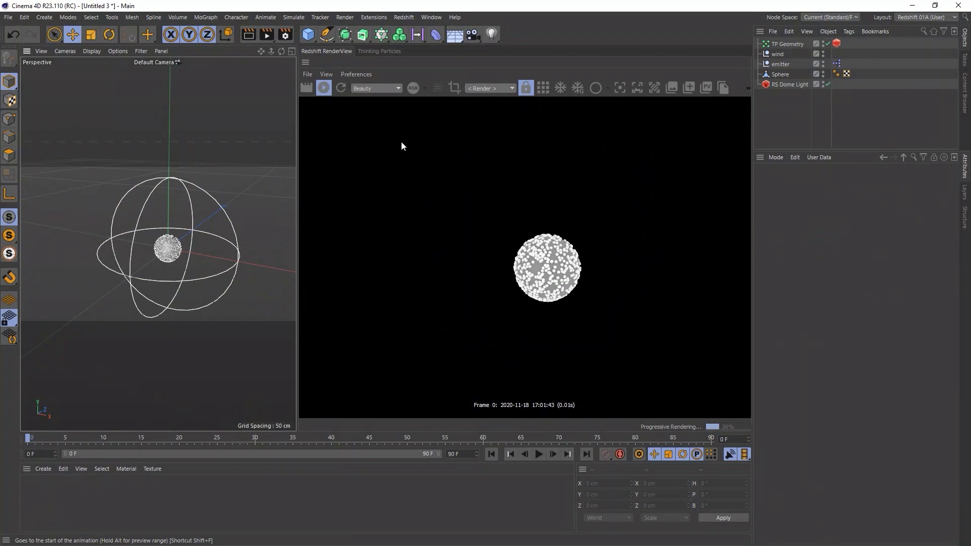
double_click(836, 64)
drag(715, 58, 381, 73)
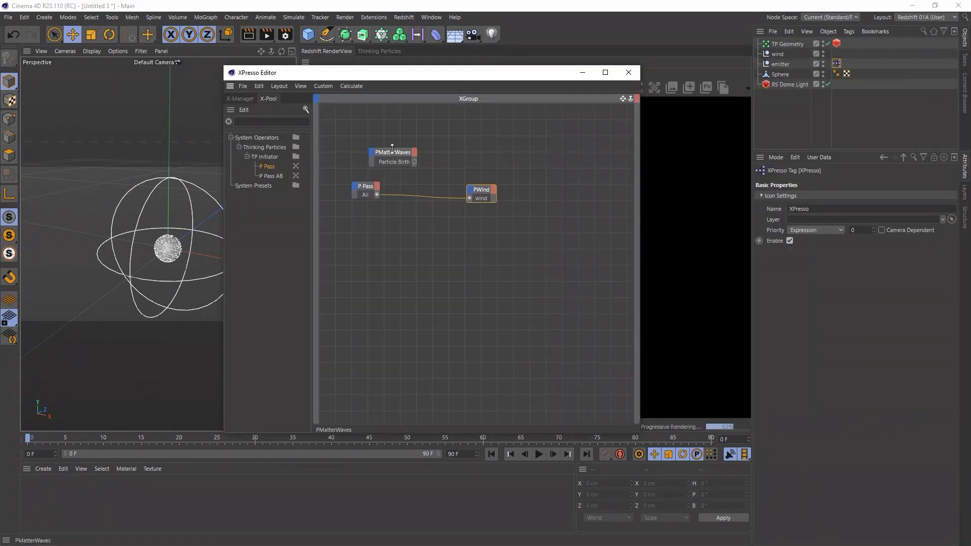
drag(391, 149, 391, 147)
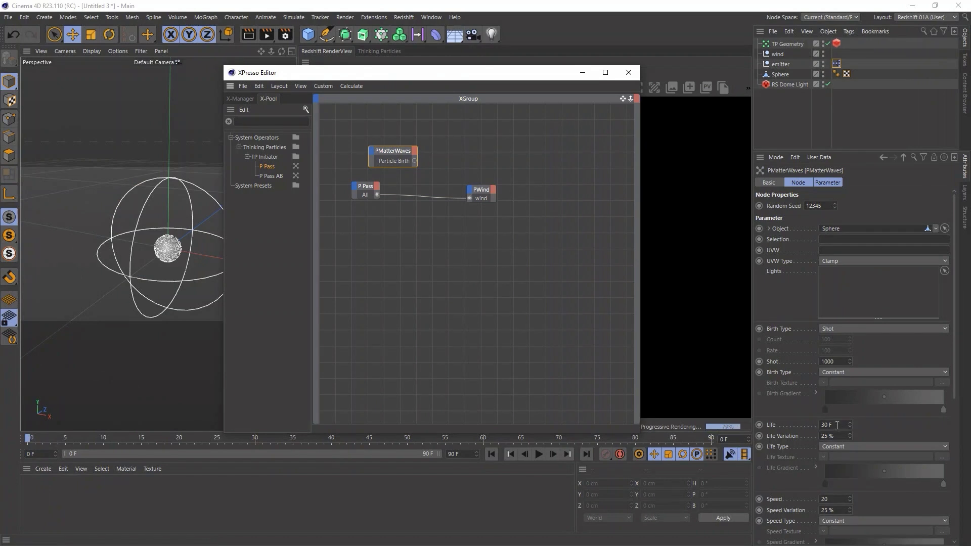
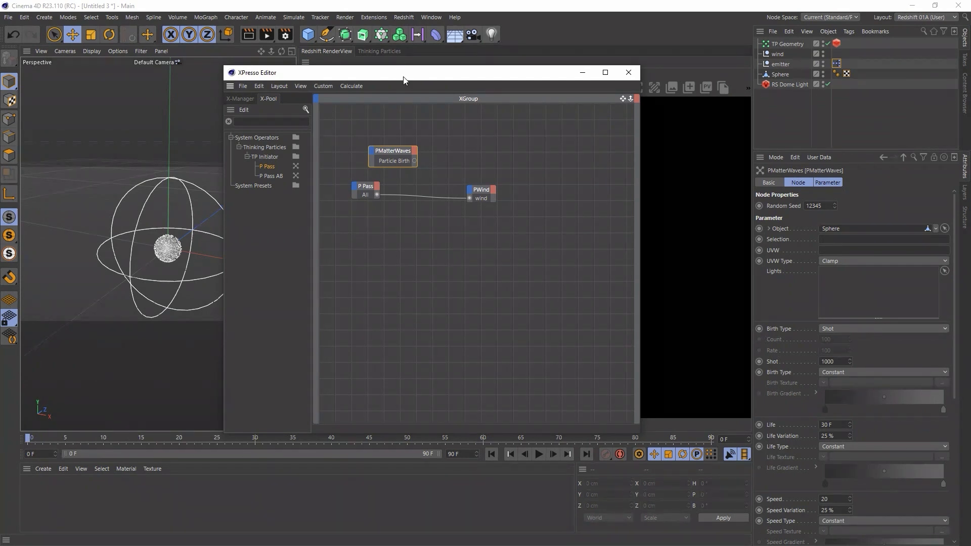
Search the X-Pool for "psca" and add a PScale node below the PWind node
drag(404, 80, 235, 83)
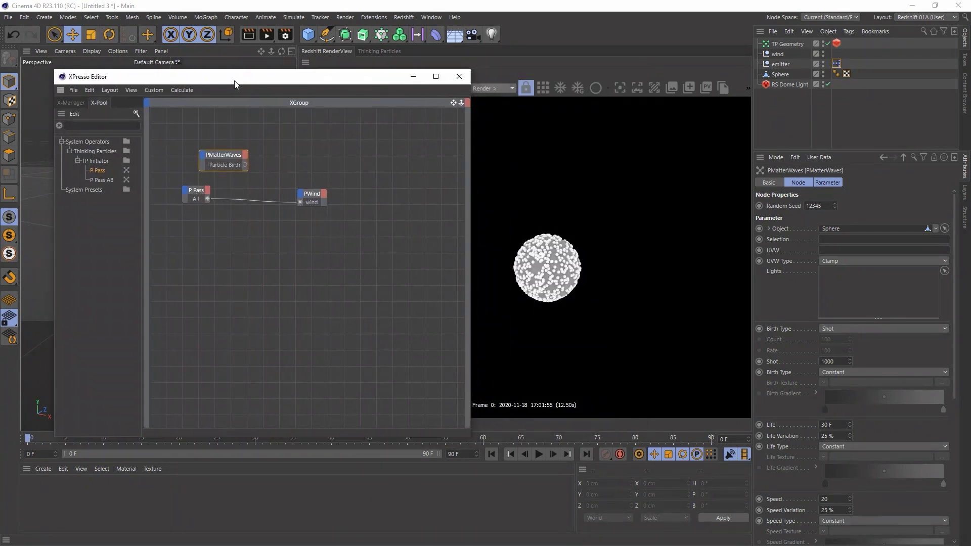
click(101, 125)
text(psca)
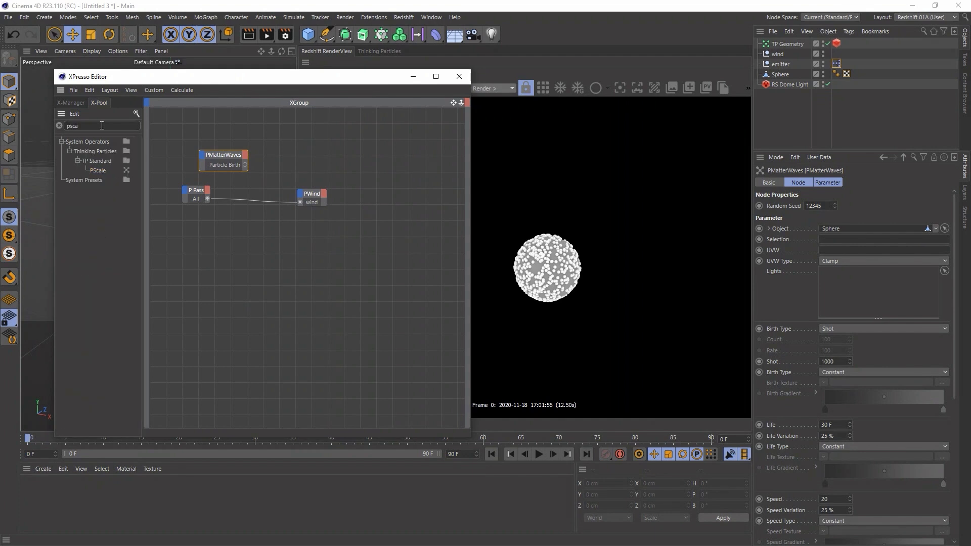
drag(102, 171, 304, 241)
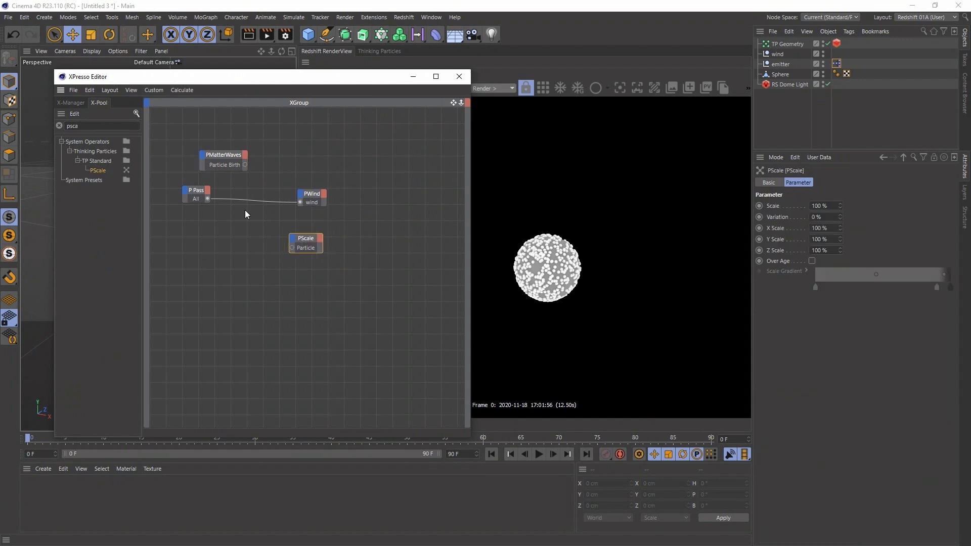
Duplicate the P Pass node, connect the copy to PScale's Particle input, and enable Over Age on PScale
click(192, 195)
ctrl+drag(192, 195, 291, 248)
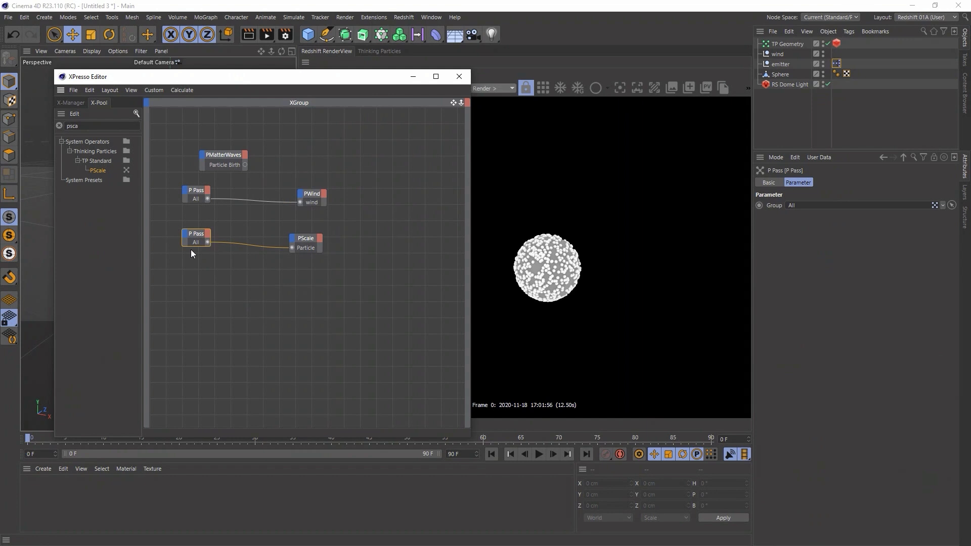
click(310, 241)
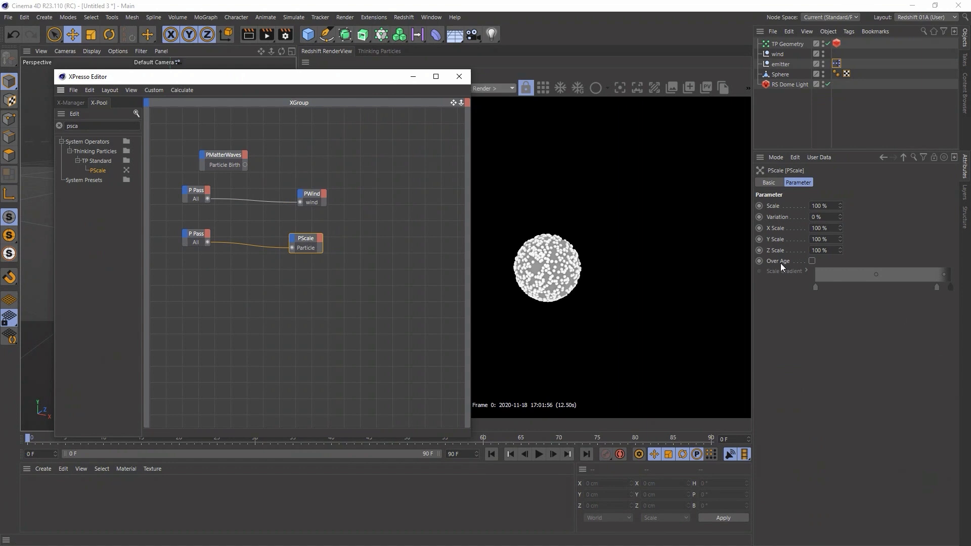
click(812, 261)
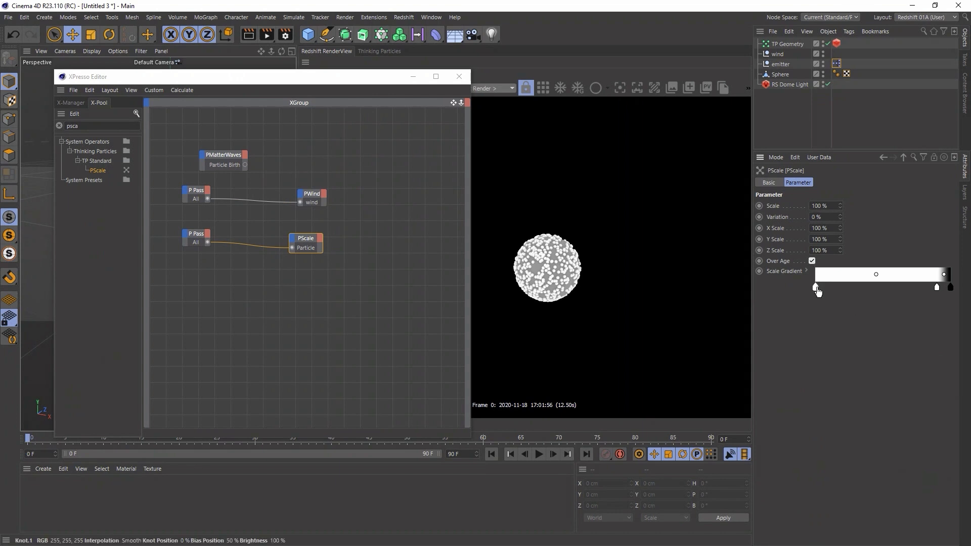
Move the XPresso Editor clear of the viewport, play the simulation on to frame 74 and live-render the particles
drag(364, 78, 278, 115)
click(538, 453)
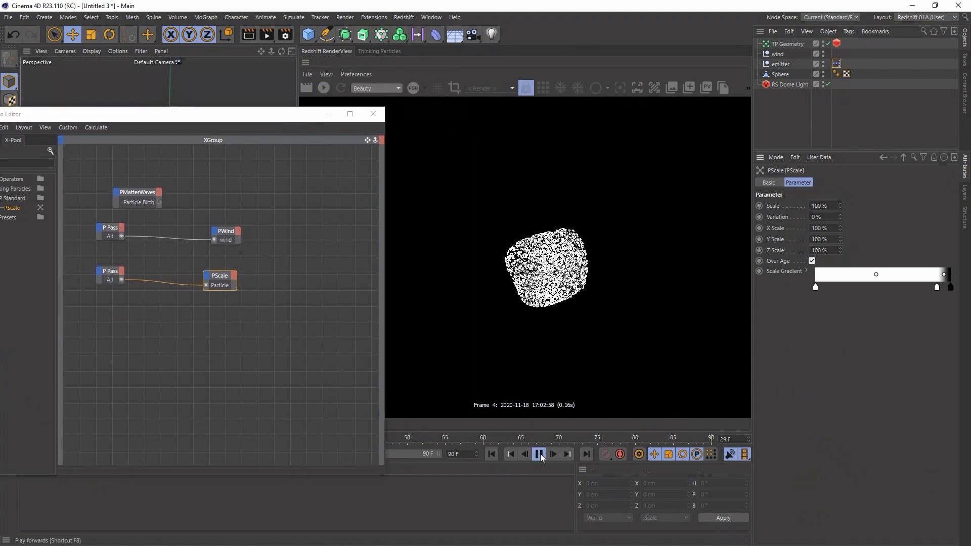
drag(277, 117, 260, 402)
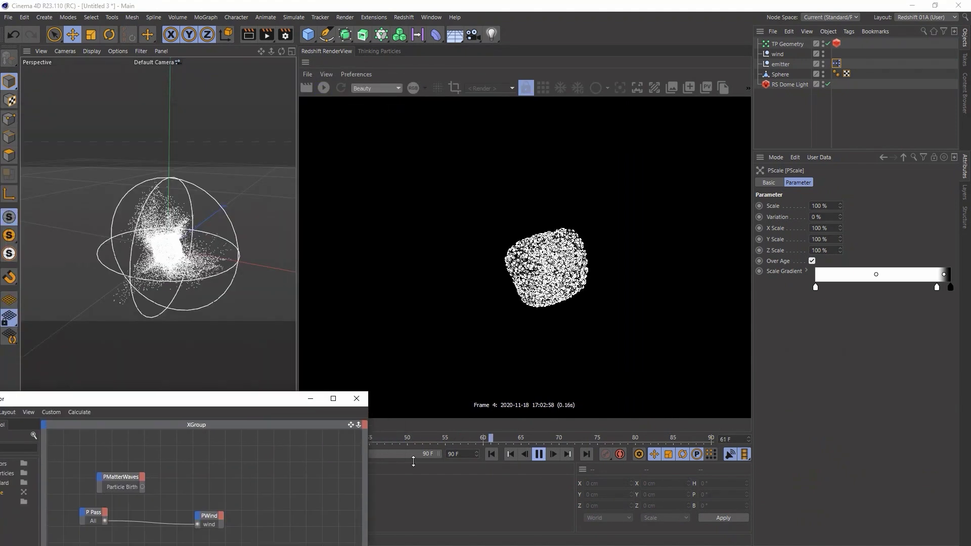
click(538, 454)
click(324, 88)
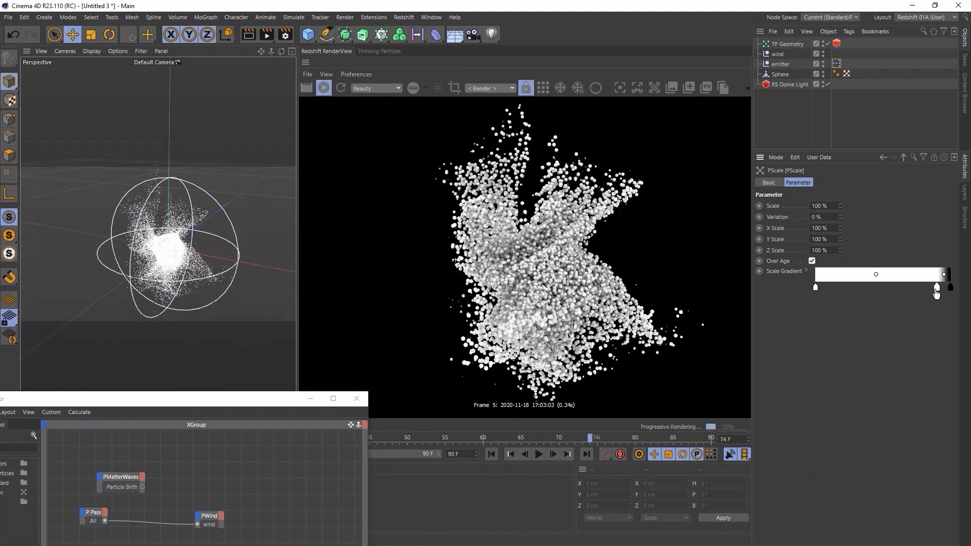
Remove the second white knot from PScale's Scale Gradient, then replay from the start to frame 39 and live-render it
drag(936, 287, 919, 352)
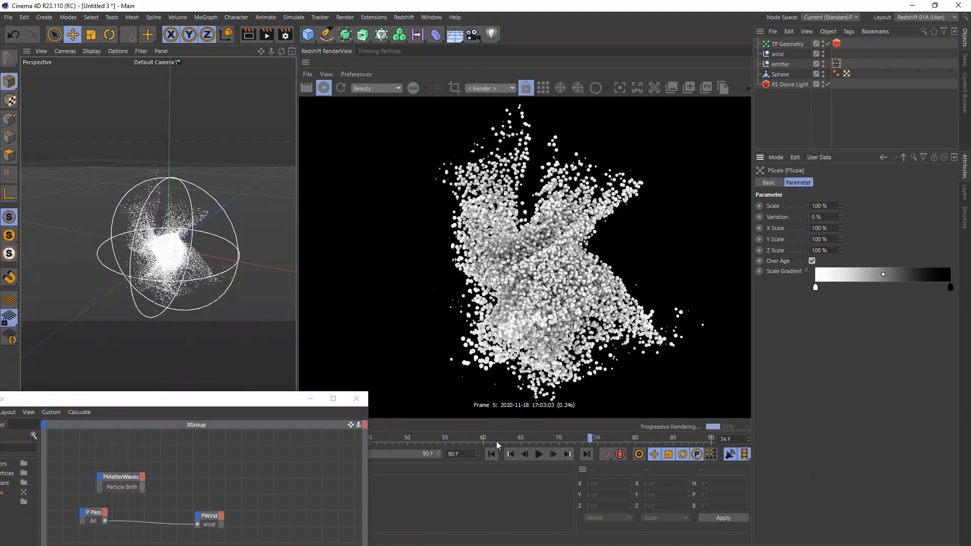
click(491, 453)
click(323, 87)
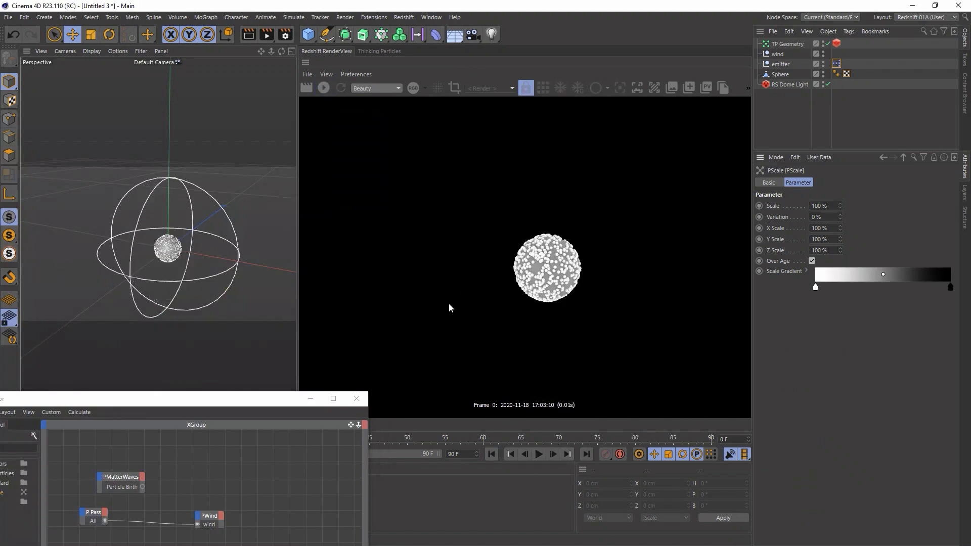
click(539, 453)
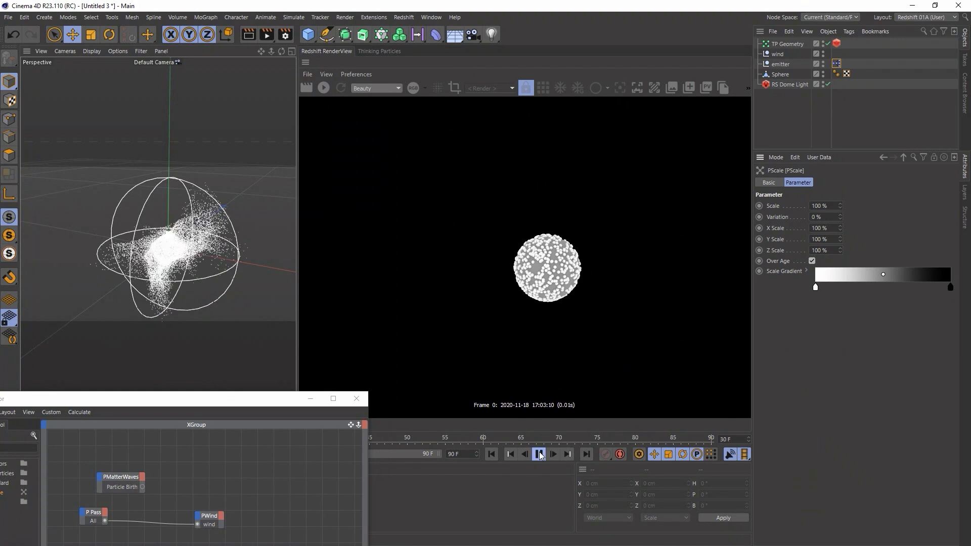
click(539, 453)
click(324, 87)
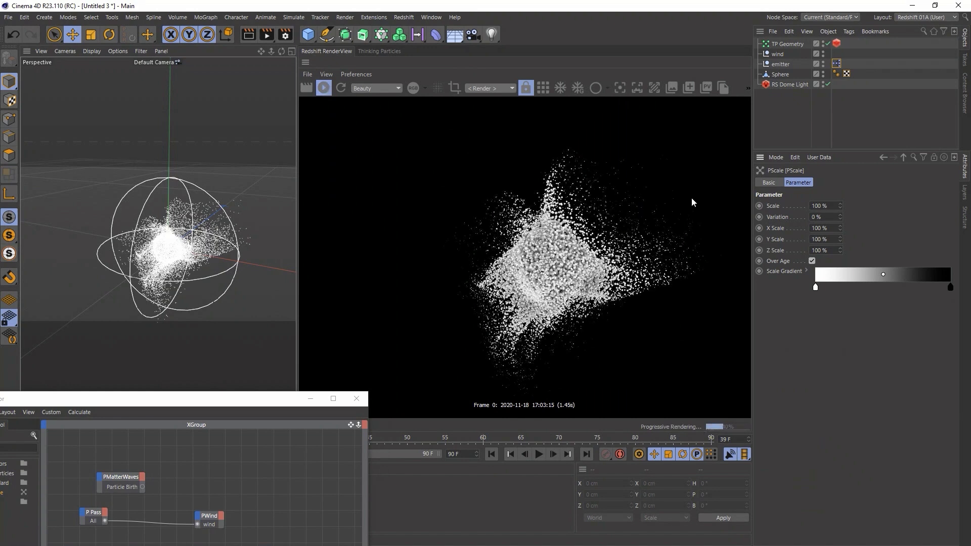
Check the PMatterWaves life and size settings and the particle mode in TP Geometry's Redshift Object tag
click(836, 43)
drag(239, 405, 267, 280)
click(152, 352)
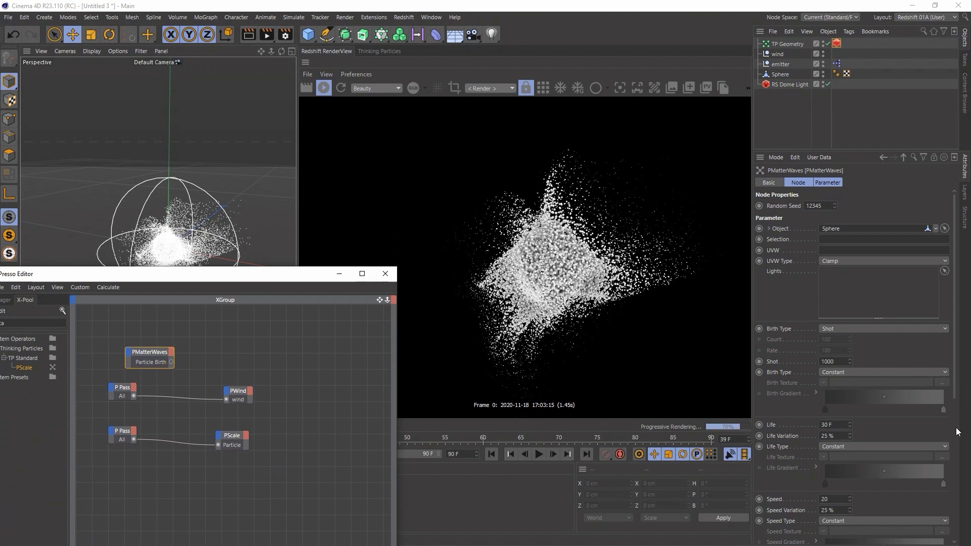
scroll(793, 409, down, 5)
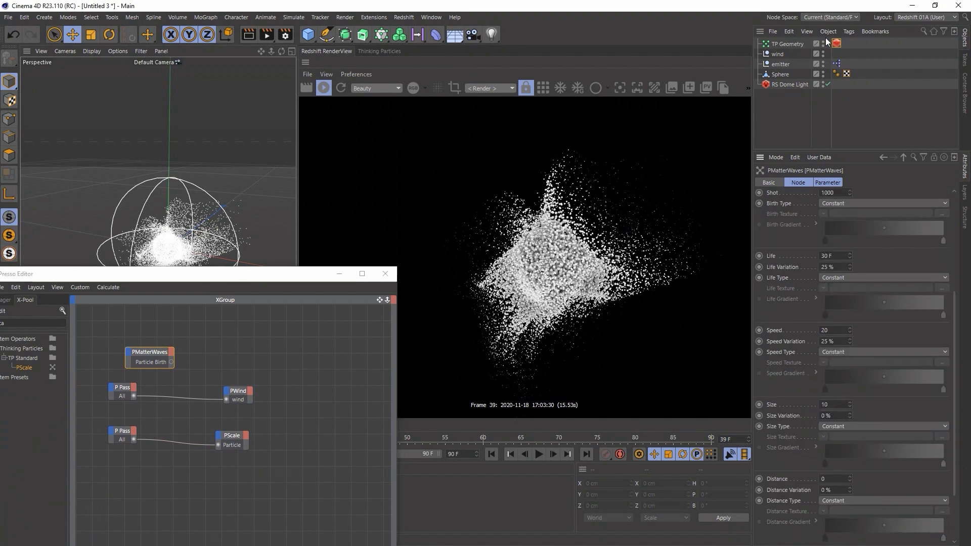
click(836, 44)
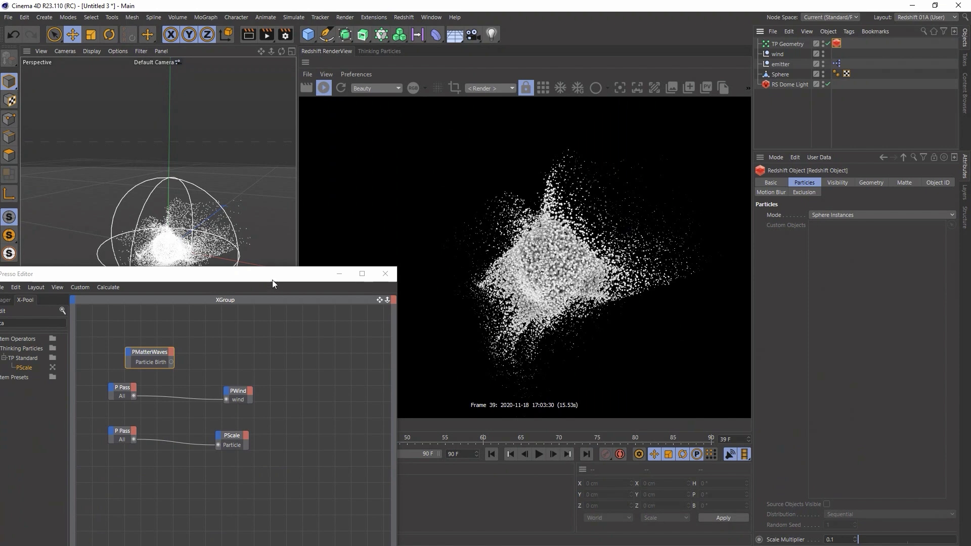
Bring the XPresso Editor fully into view and line the PScale node up with its P Pass node
drag(272, 280, 293, 253)
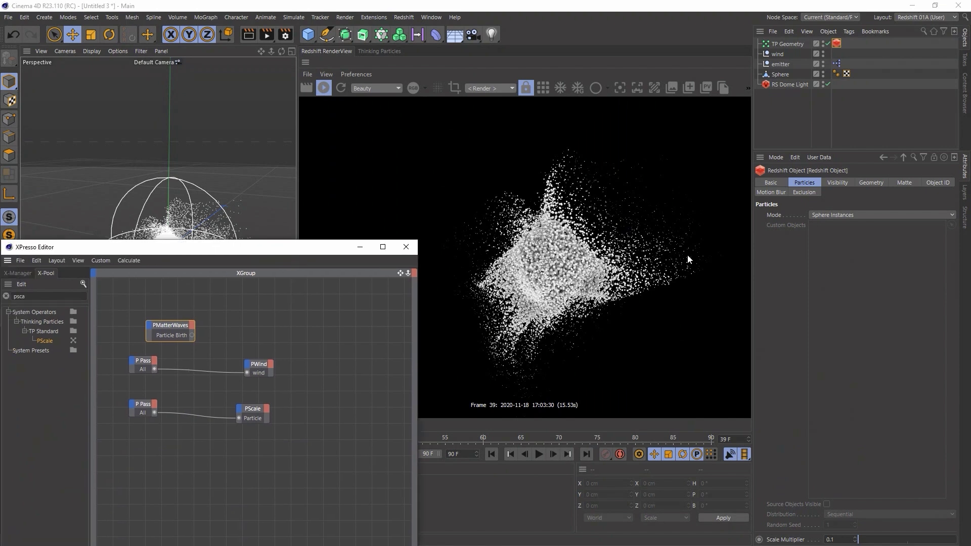
drag(288, 251, 325, 158)
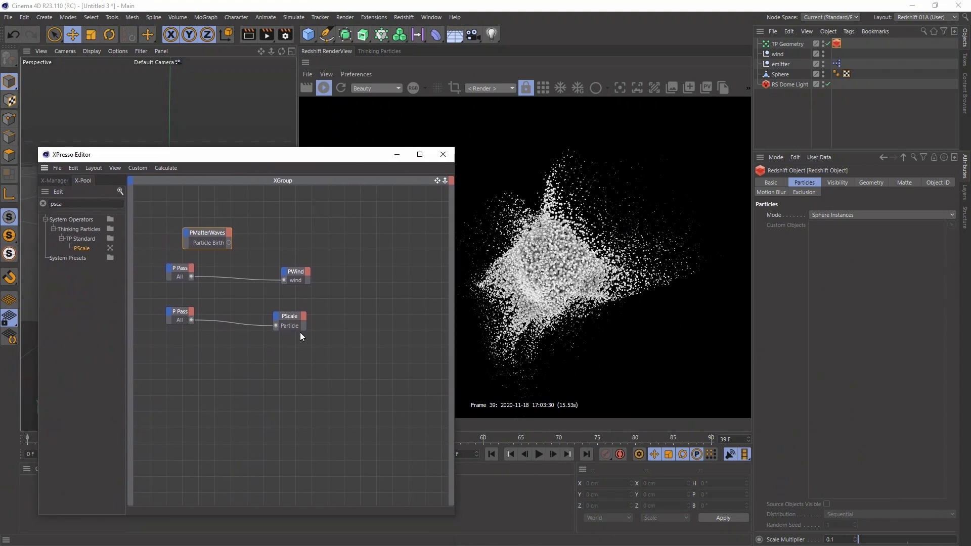
drag(293, 321, 298, 316)
click(297, 316)
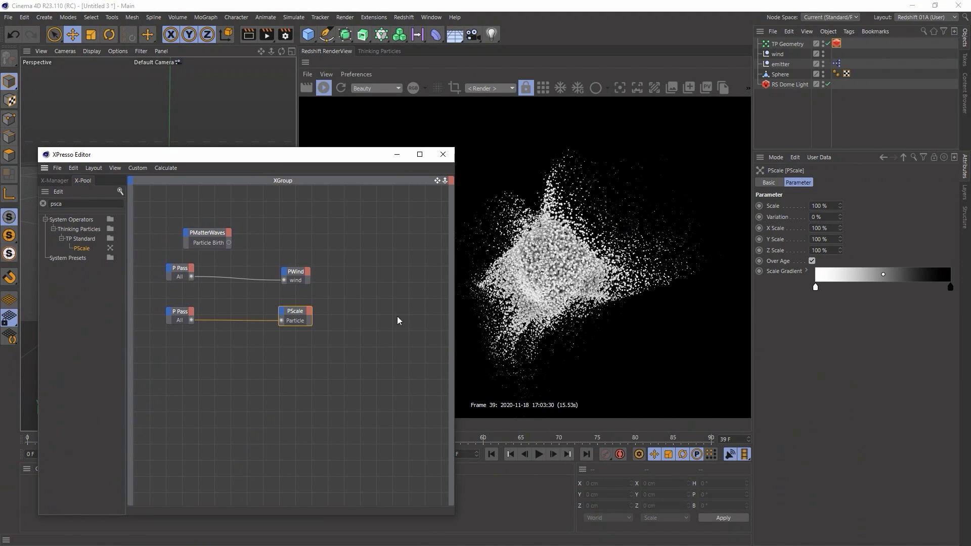
drag(272, 157, 271, 121)
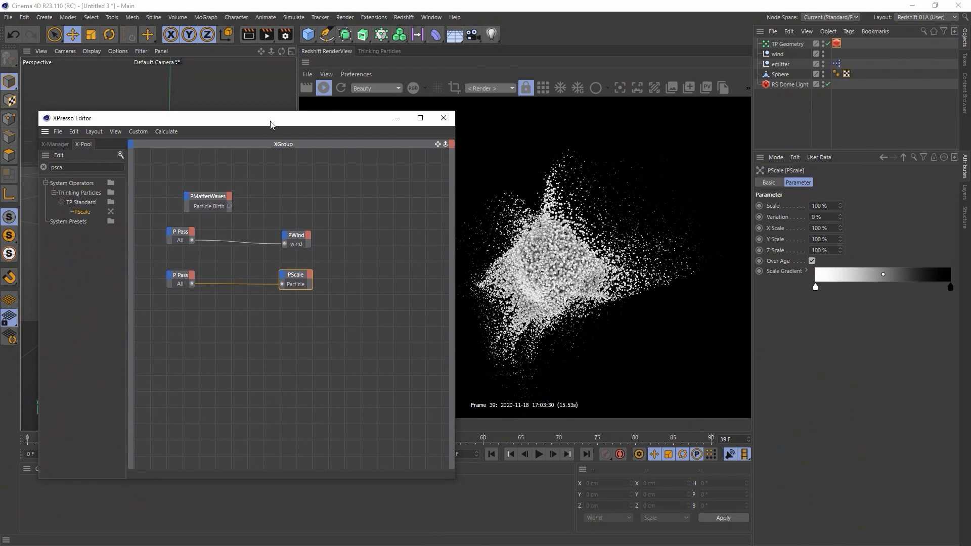
Duplicate the P Pass node below the PScale row and connect it to a new PGetData node
click(180, 277)
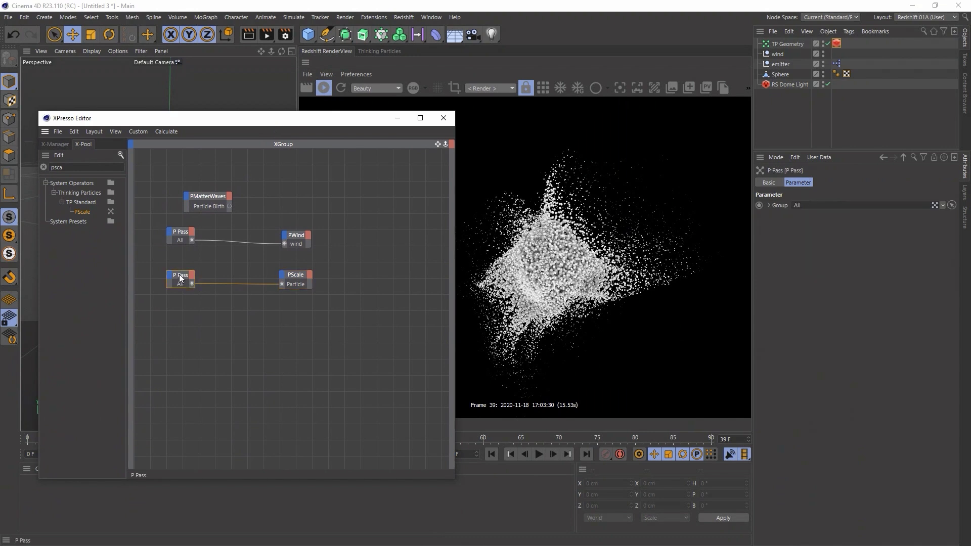
ctrl+drag(181, 278, 186, 329)
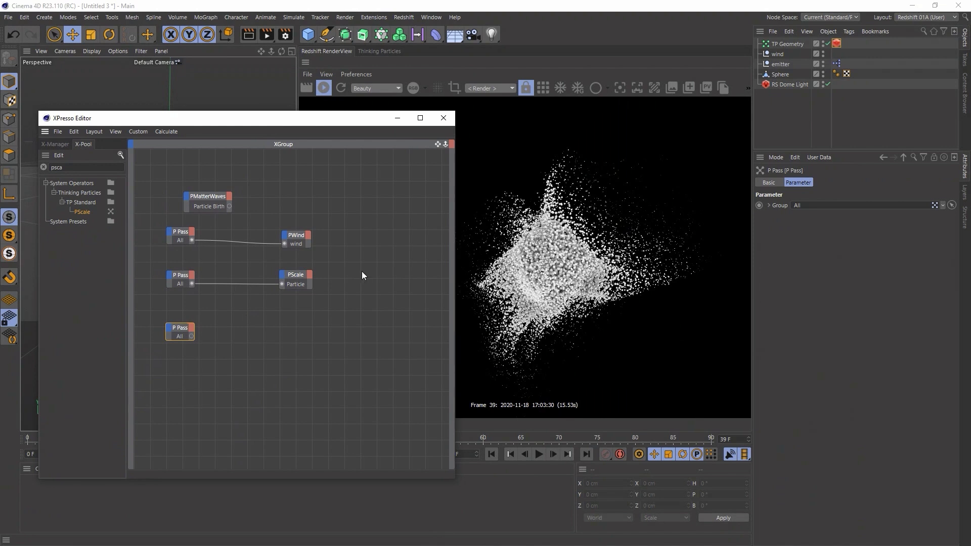
double_click(97, 169)
text(get)
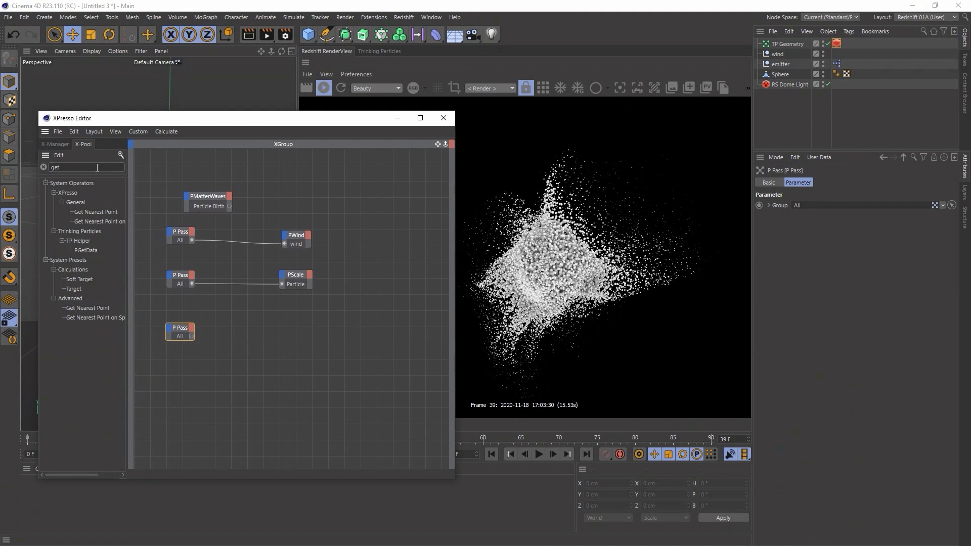
drag(86, 251, 241, 329)
Add a Scale output to PGetData, widen the node and place it below its P Pass node
click(267, 327)
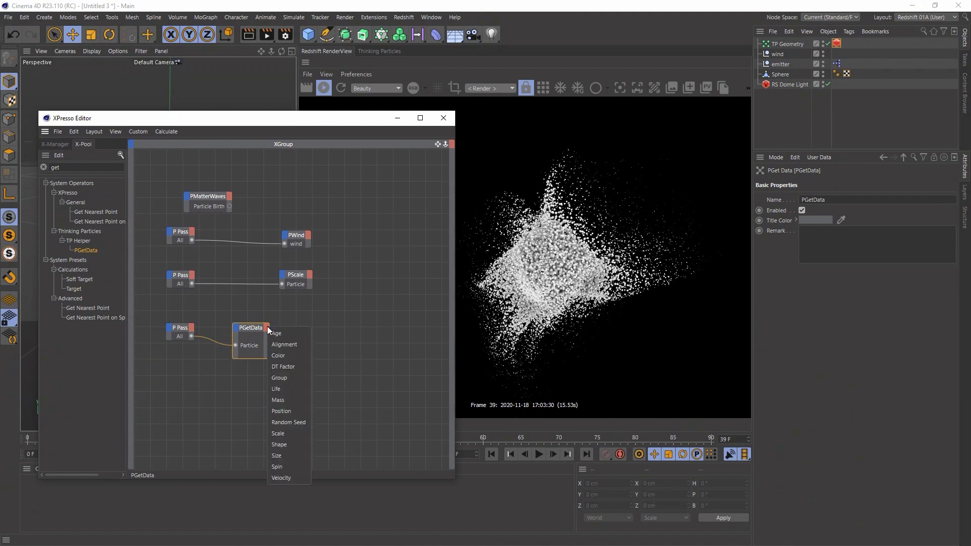
click(279, 434)
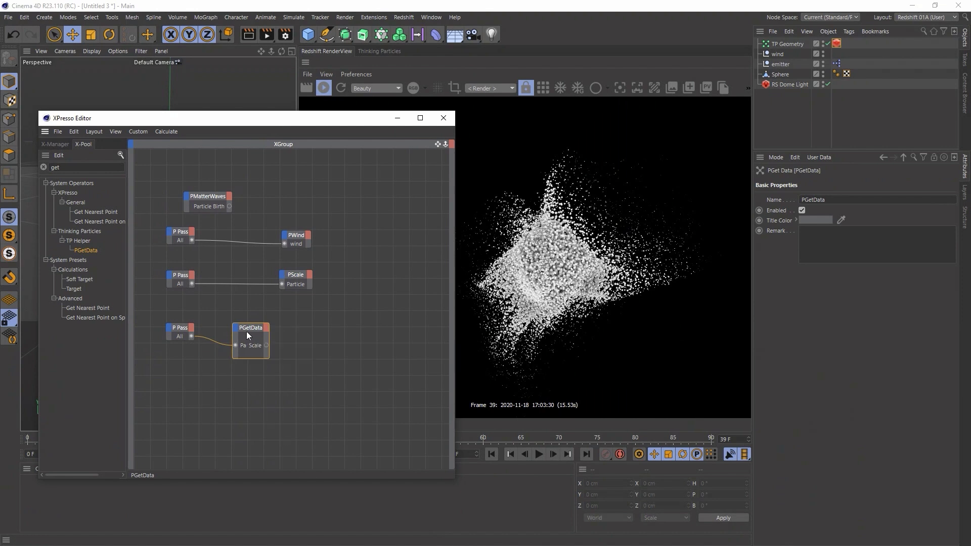
drag(269, 358, 298, 356)
drag(274, 325, 265, 333)
drag(195, 336, 186, 331)
drag(252, 333, 238, 350)
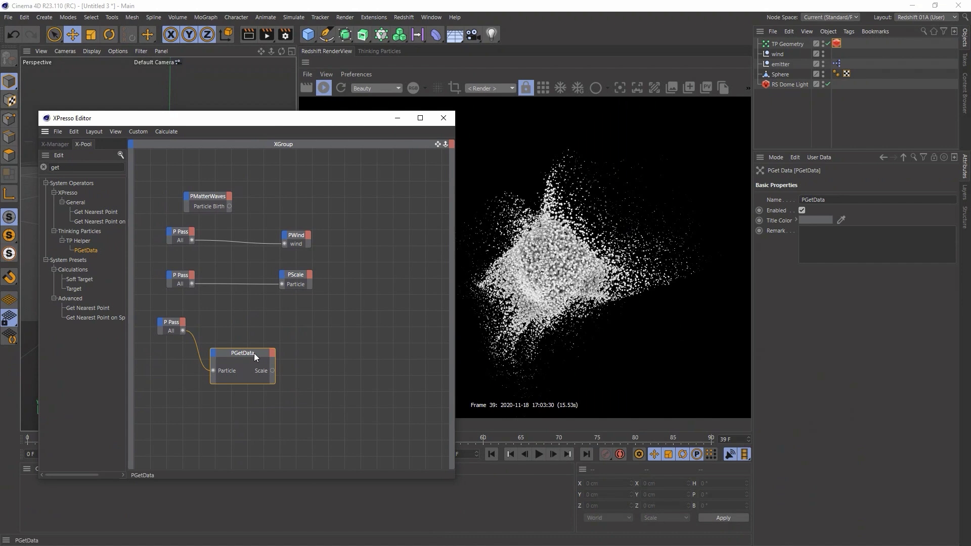
Add a PSetData node fed by the lowest P Pass and connect PGetData's Scale output to its new Color input
click(74, 168)
text(set)
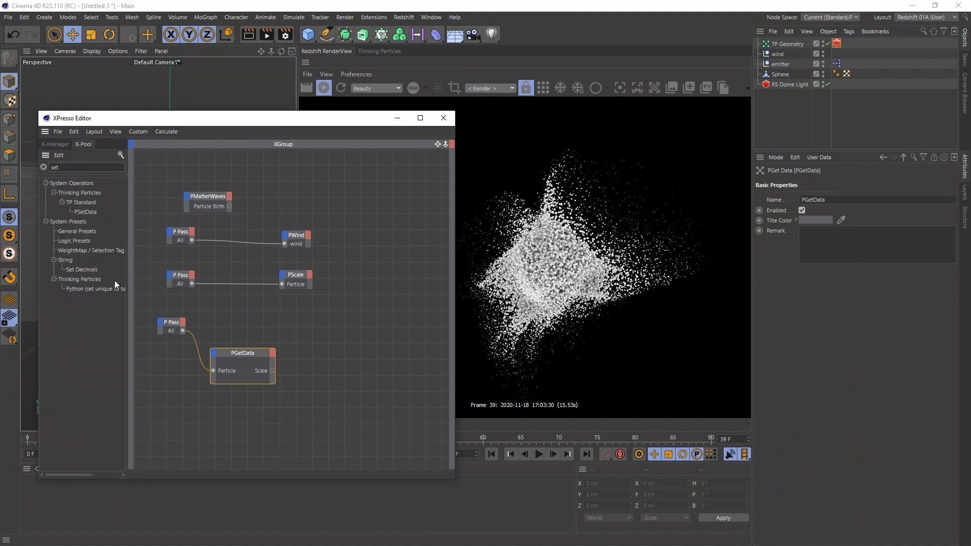
drag(86, 216, 183, 330)
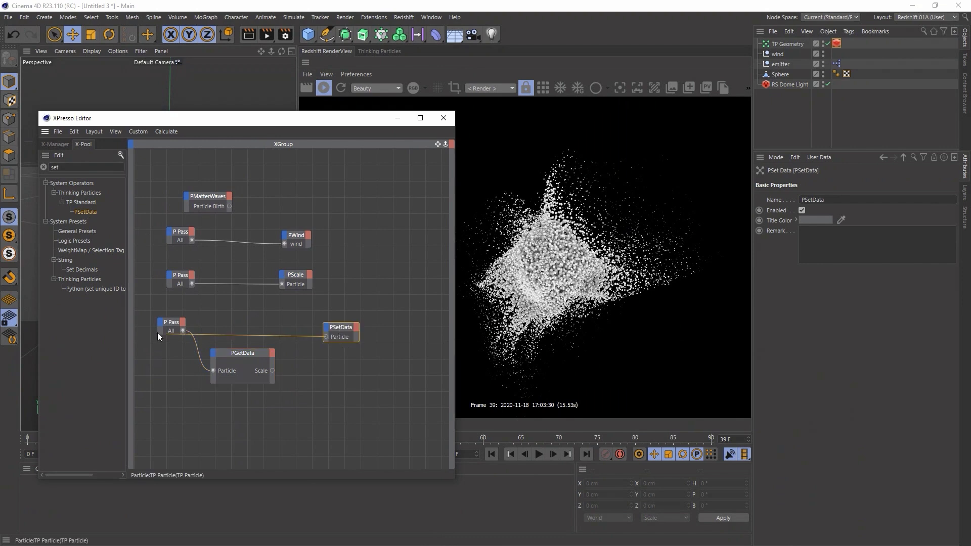
click(326, 329)
click(339, 357)
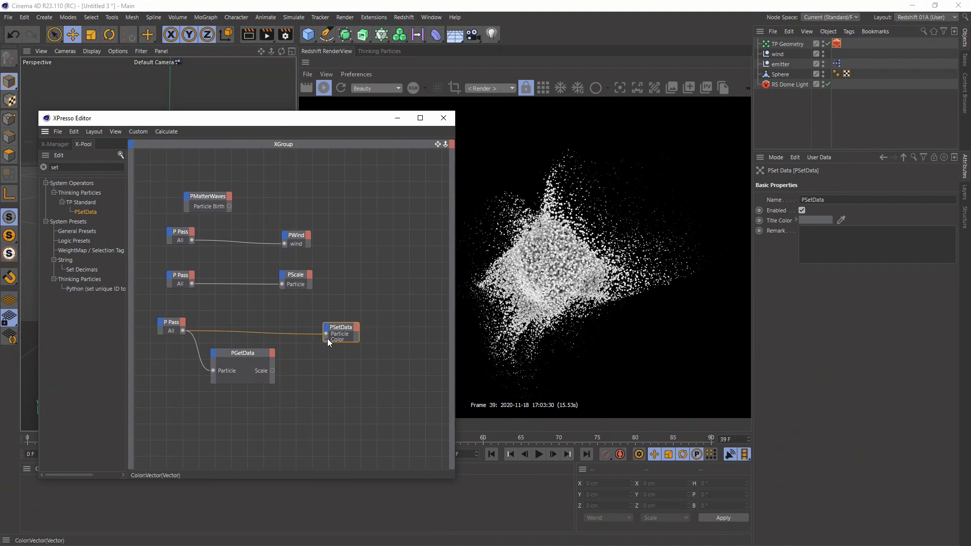
drag(274, 370, 272, 371)
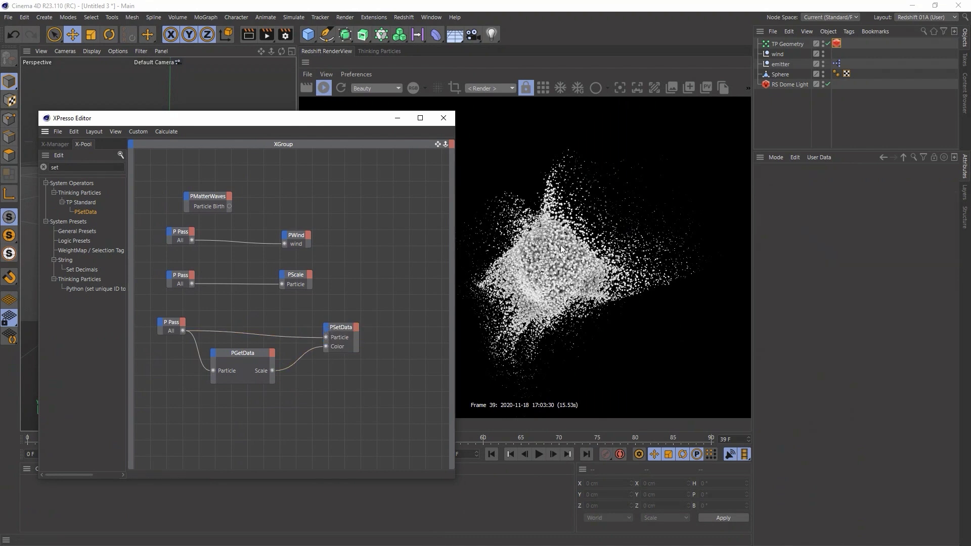
Move the XPresso Editor aside, replay the simulation from the start to frame 40 and restart the live render
drag(347, 122, 312, 441)
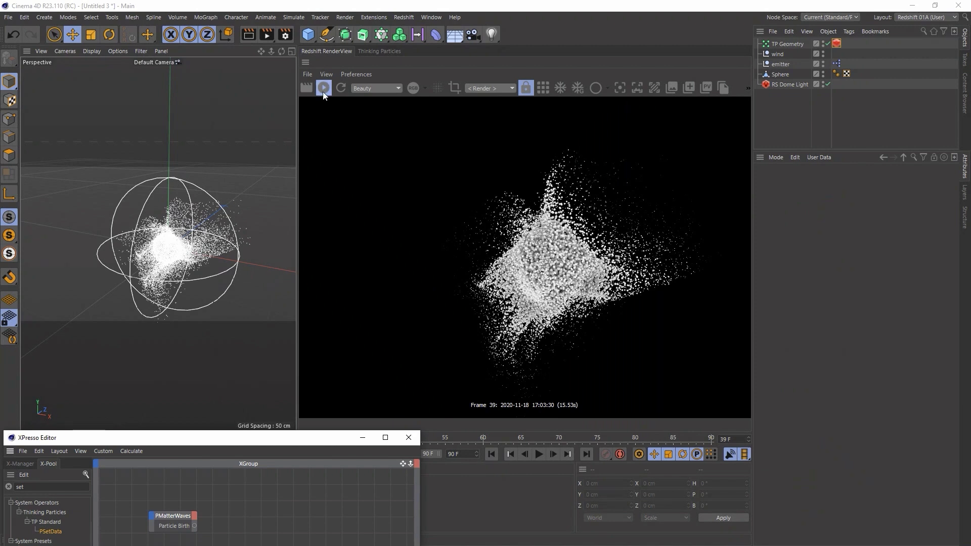
click(325, 91)
click(491, 454)
click(538, 454)
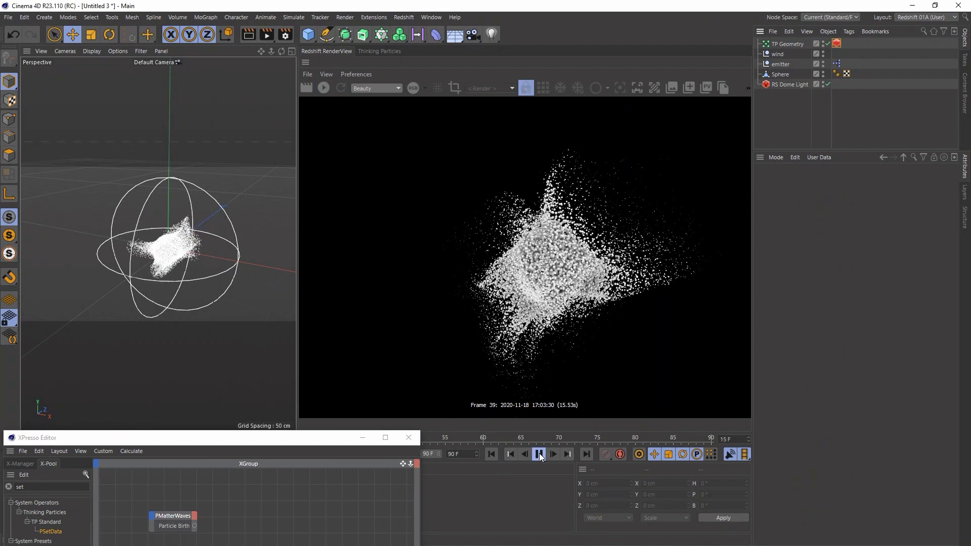
click(539, 454)
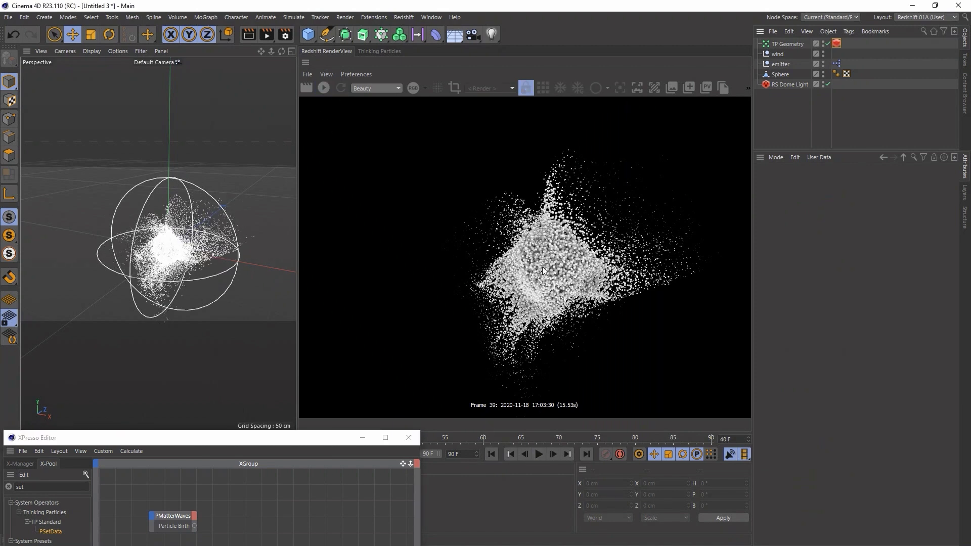
click(326, 87)
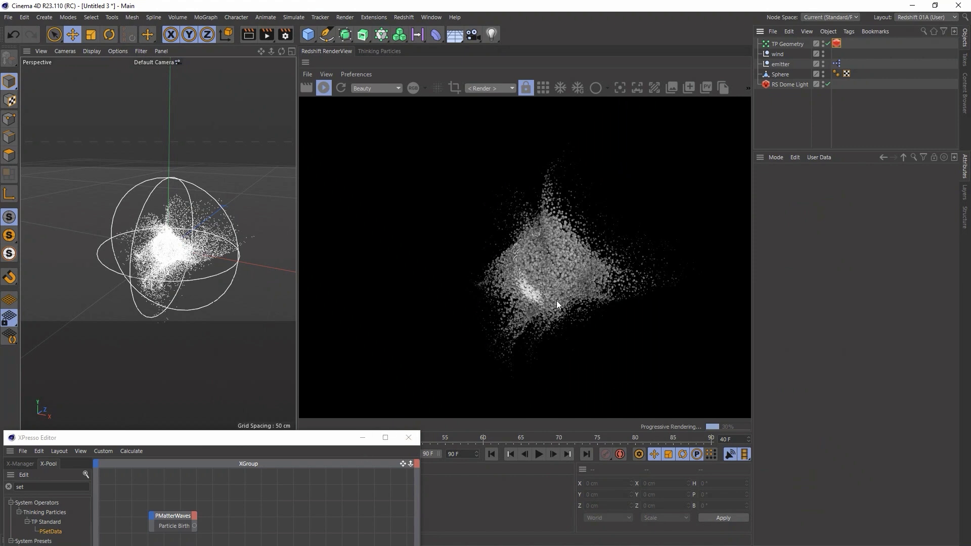
Undo the accidental viewport action and zoom in close on the rendered particles to examine their shading
key(ctrl+z)
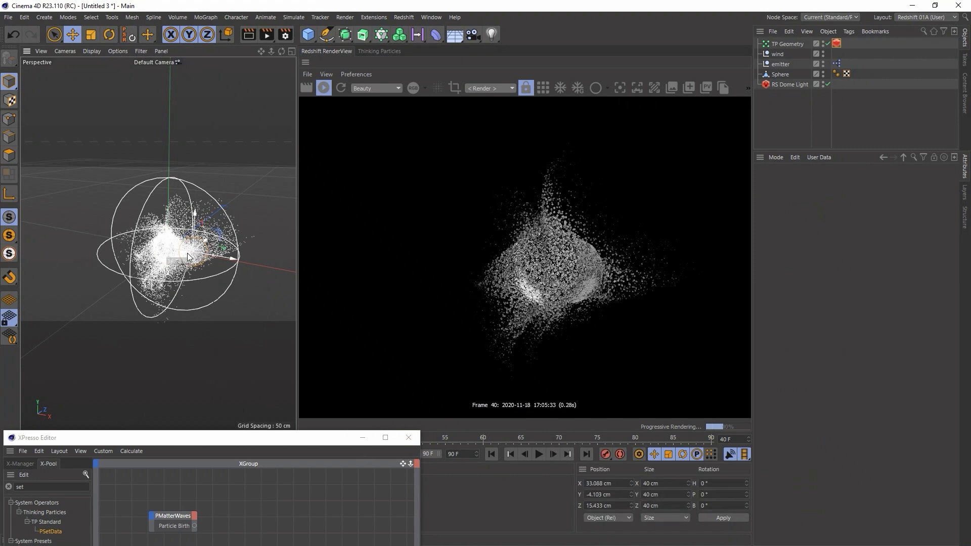
scroll(173, 250, up, 5)
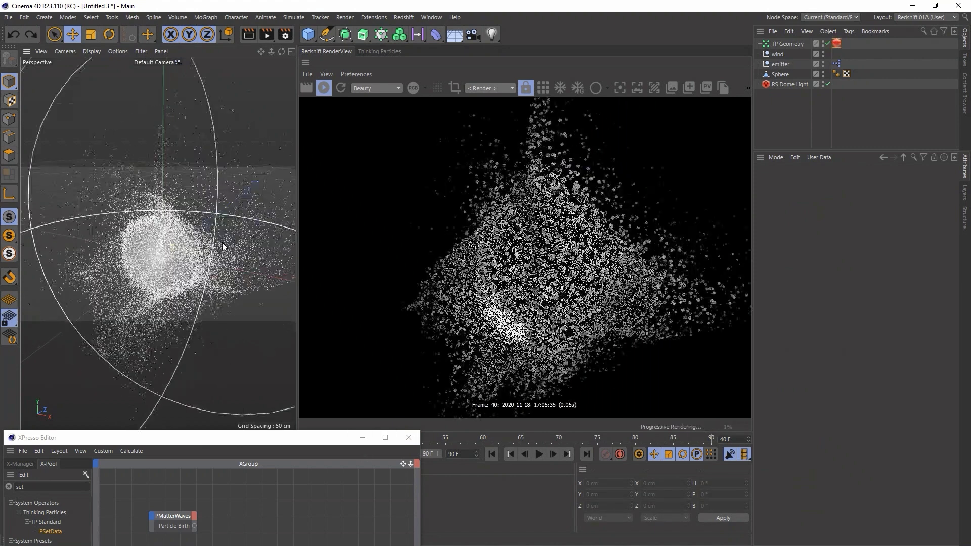
scroll(223, 246, up, 3)
scroll(233, 244, up, 2)
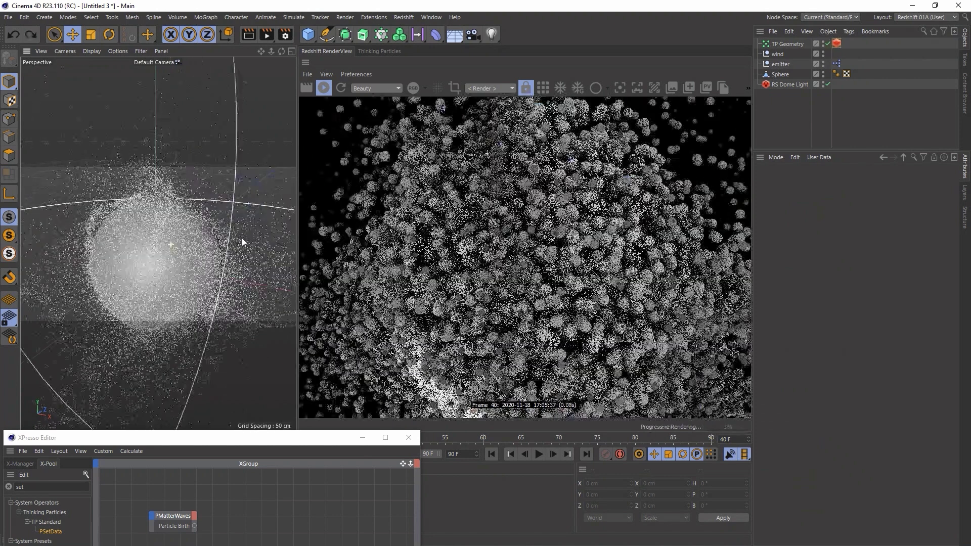
scroll(245, 240, up, 2)
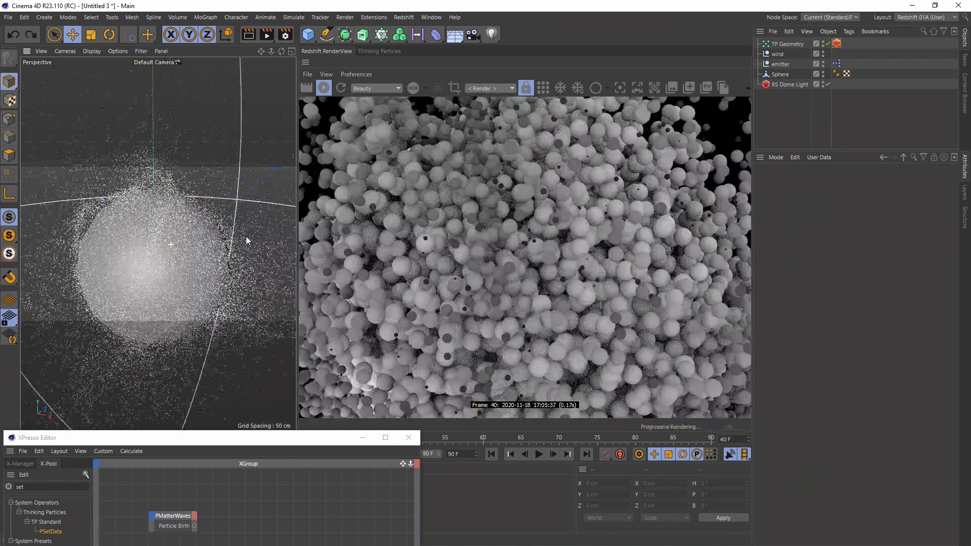
Examine the rendered particles up close, and pull back to view the whole particle cloud
scroll(253, 238, up, 3)
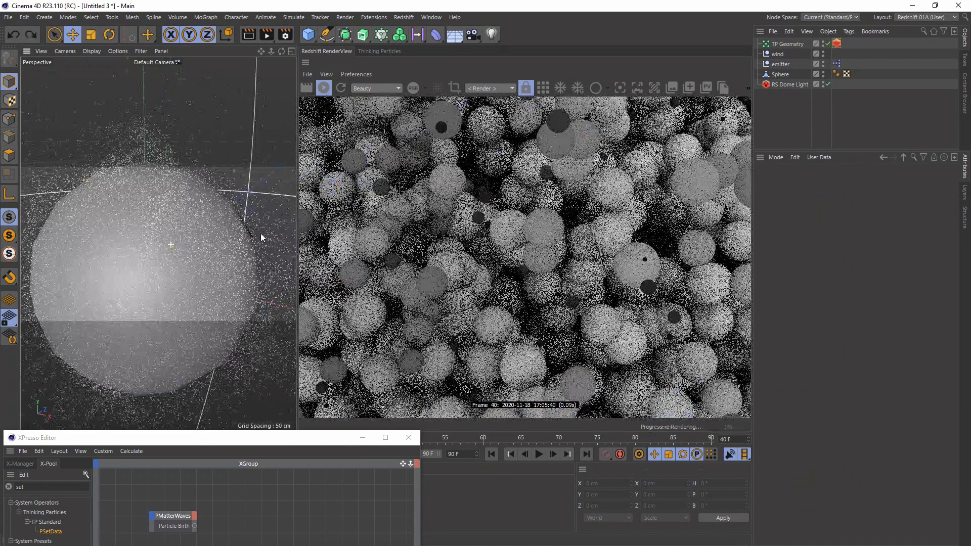
scroll(232, 238, down, 5)
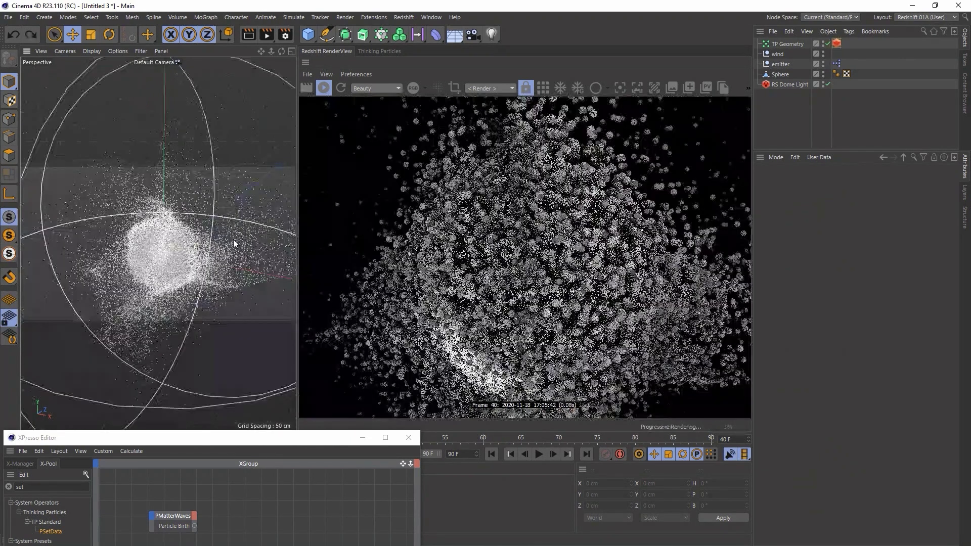
scroll(179, 251, down, 3)
alt+drag(181, 253, 178, 242)
Review the P Pass, PMatterWaves, PWind and PScale nodes in the XPresso Editor and close the editor
drag(248, 437, 249, 104)
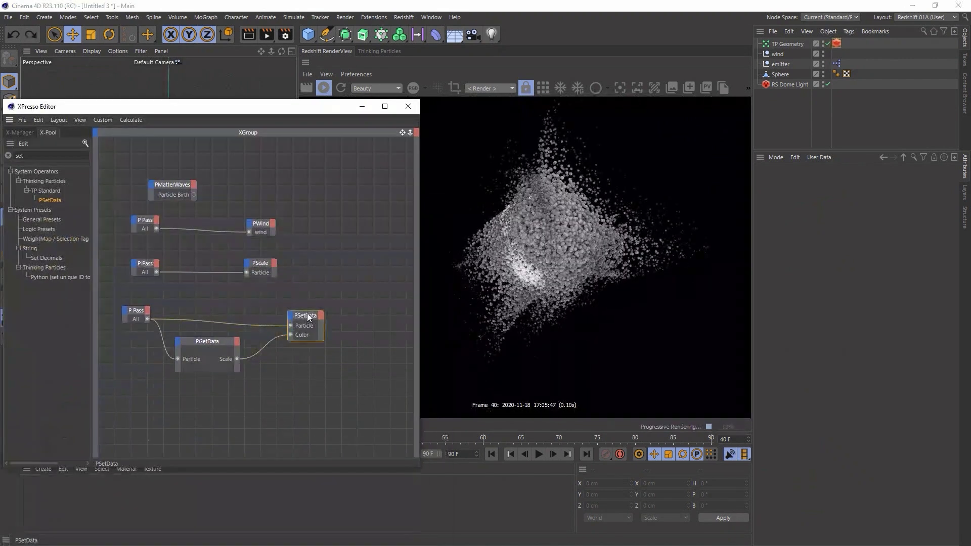
drag(307, 314, 308, 306)
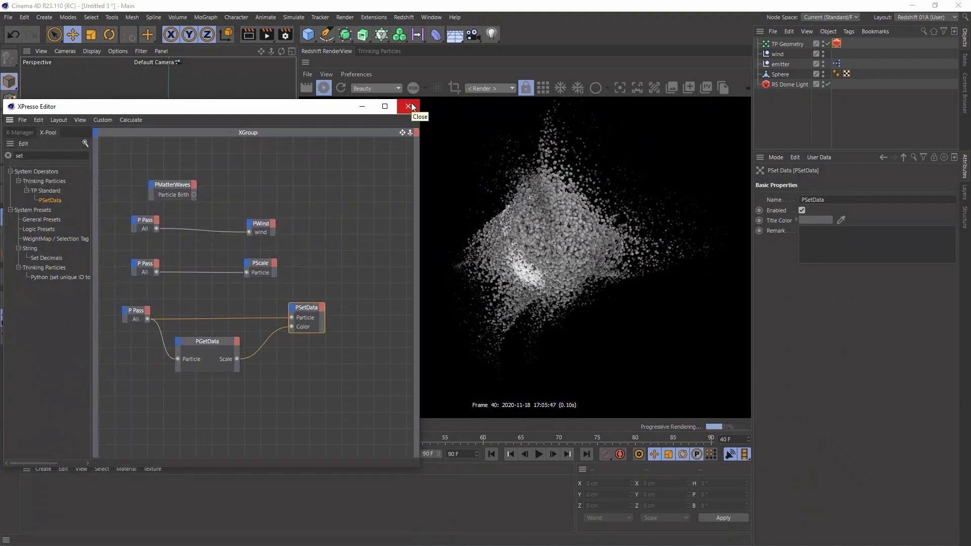
drag(114, 213, 150, 362)
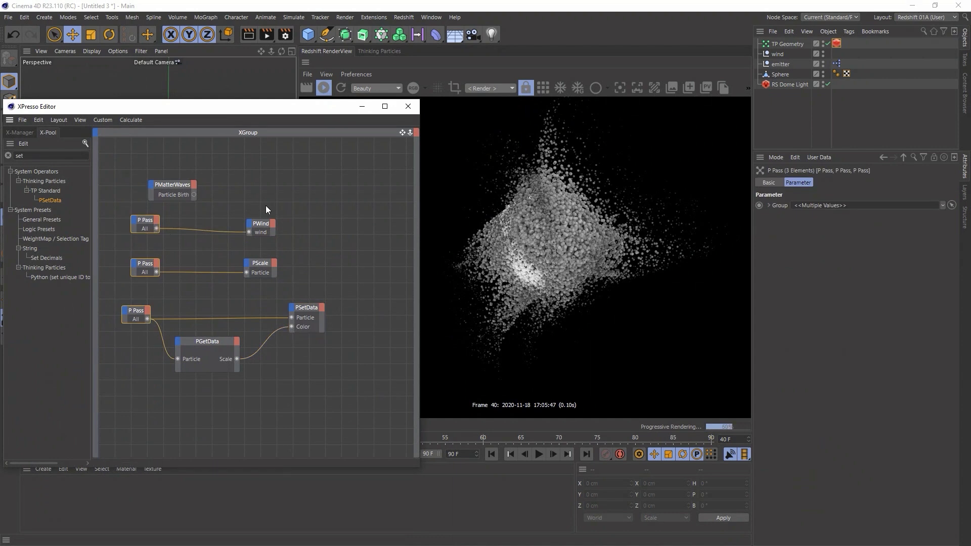
click(272, 226)
click(177, 190)
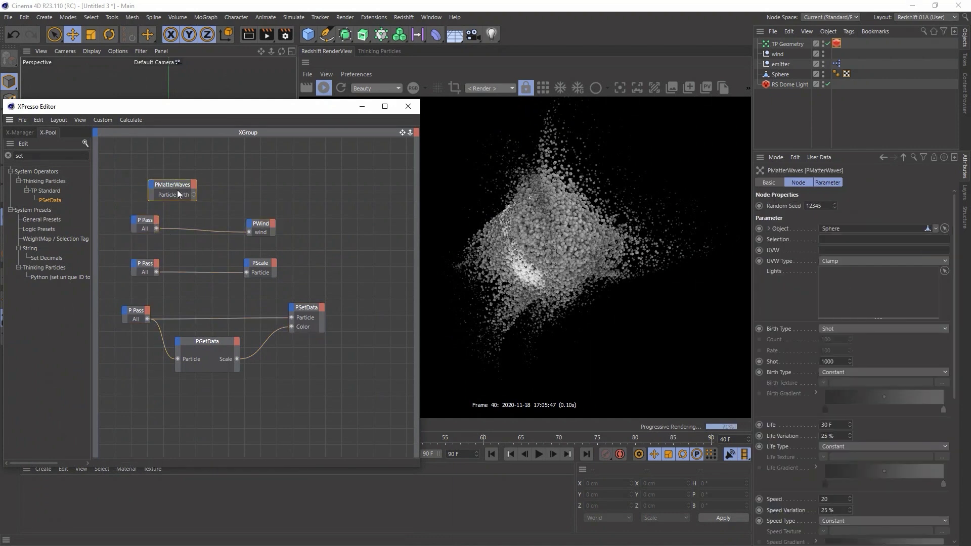
click(270, 226)
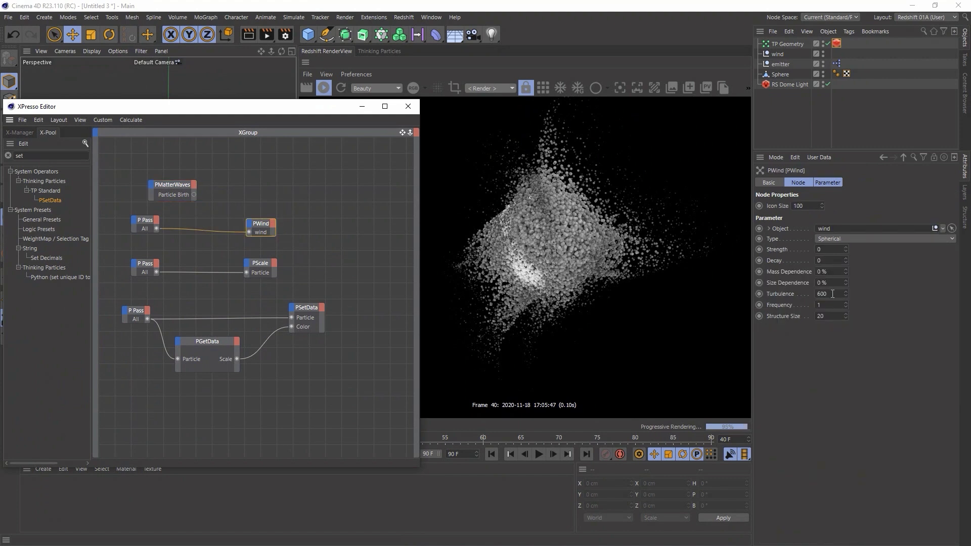
click(264, 262)
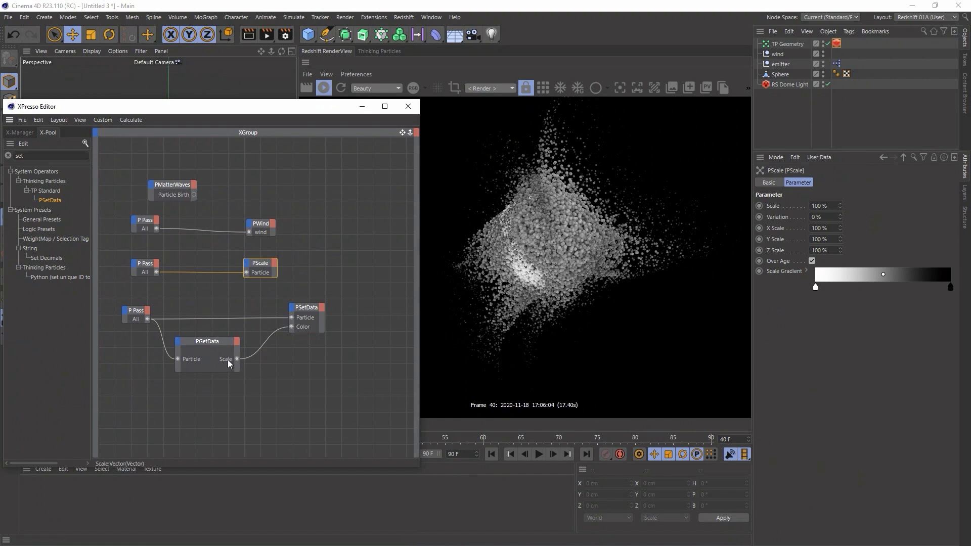
click(408, 107)
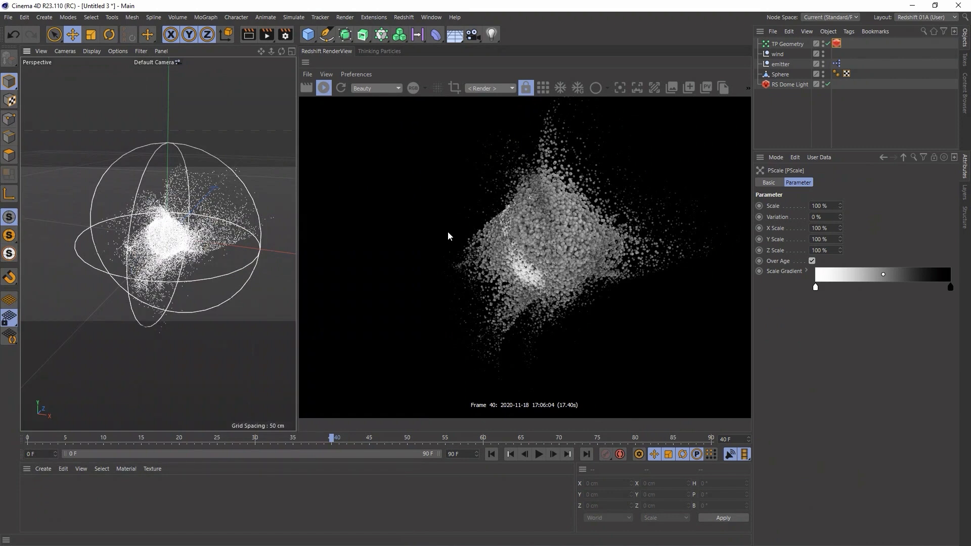
click(43, 469)
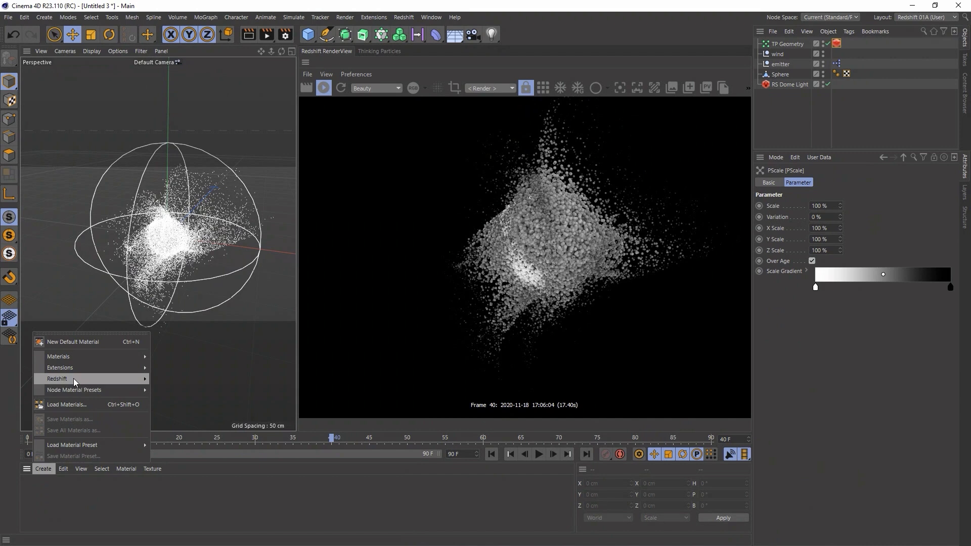
mouse_move(68, 378)
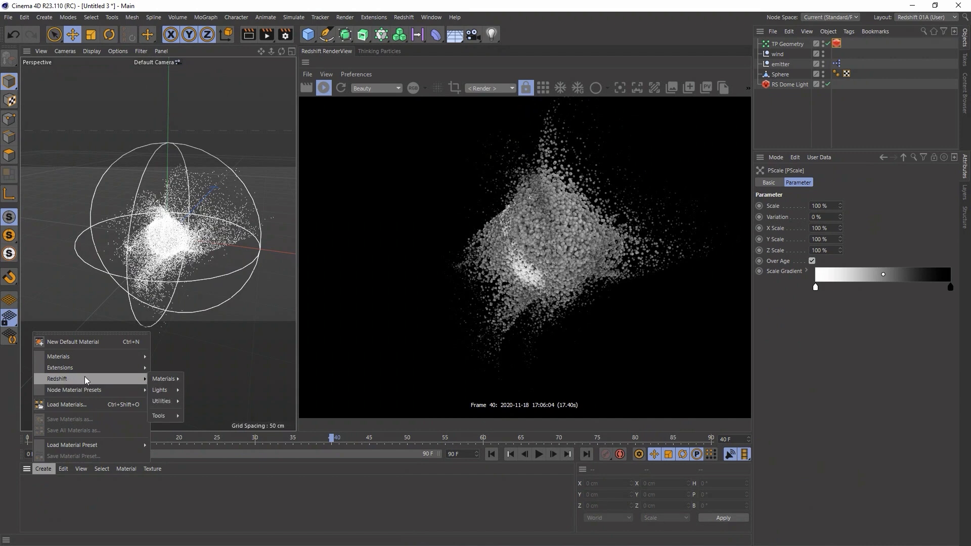
mouse_move(171, 379)
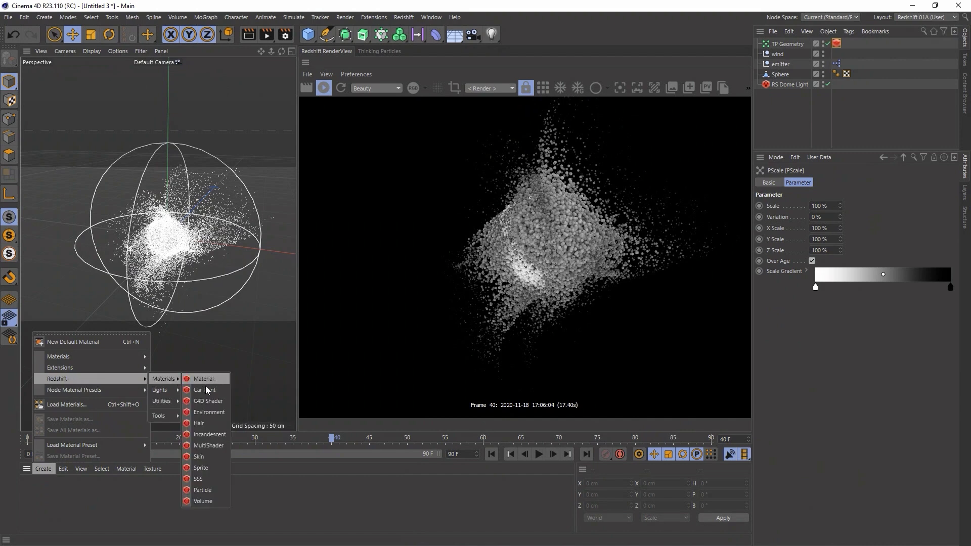
click(214, 490)
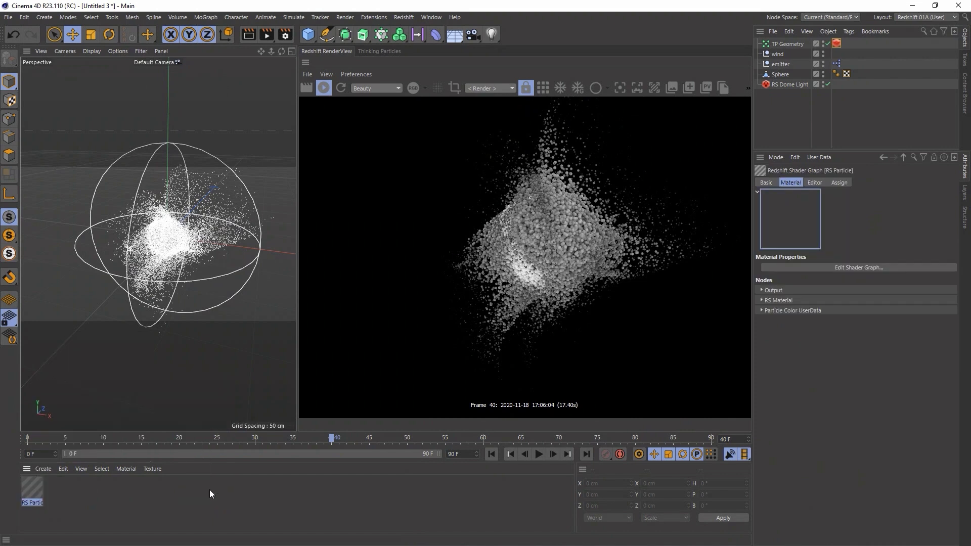
double_click(34, 489)
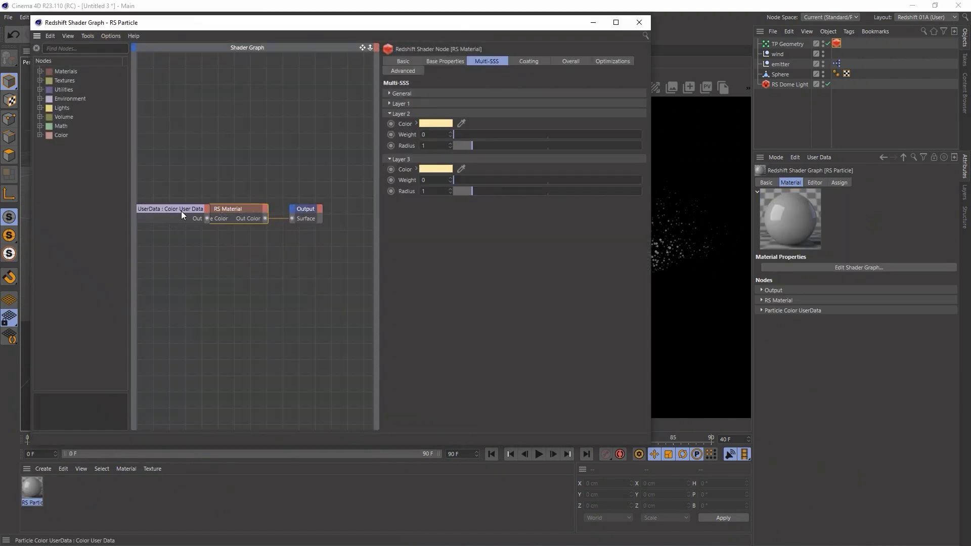
drag(181, 211, 217, 117)
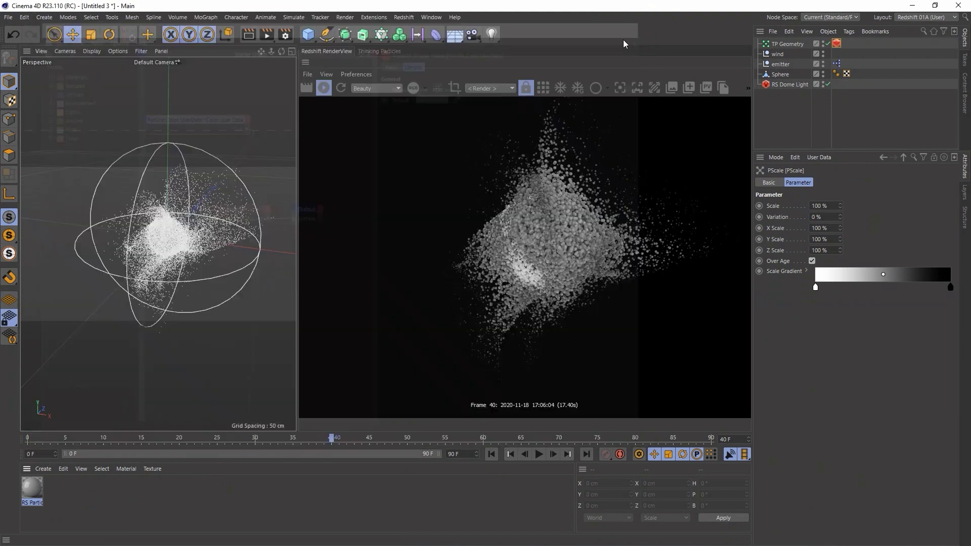
click(32, 488)
key(Delete)
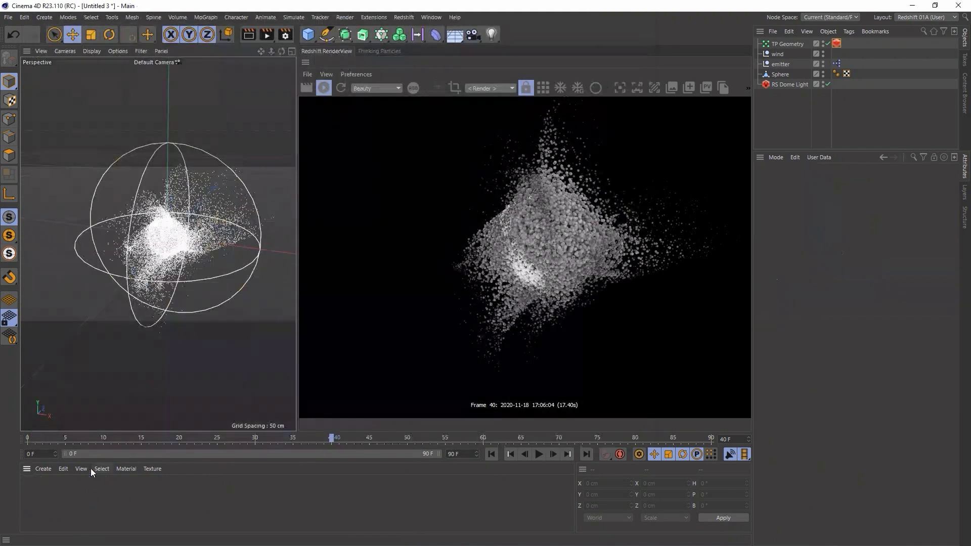
Create a standard Redshift material and open its shader graph, placing the window clear of the material list
click(47, 469)
mouse_move(69, 379)
mouse_move(171, 379)
click(204, 379)
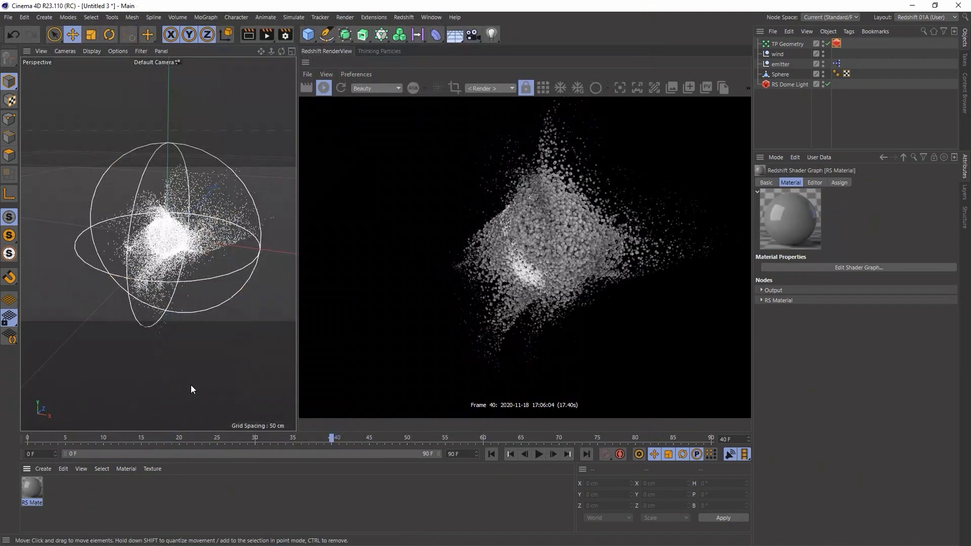
double_click(32, 493)
drag(271, 21, 340, 94)
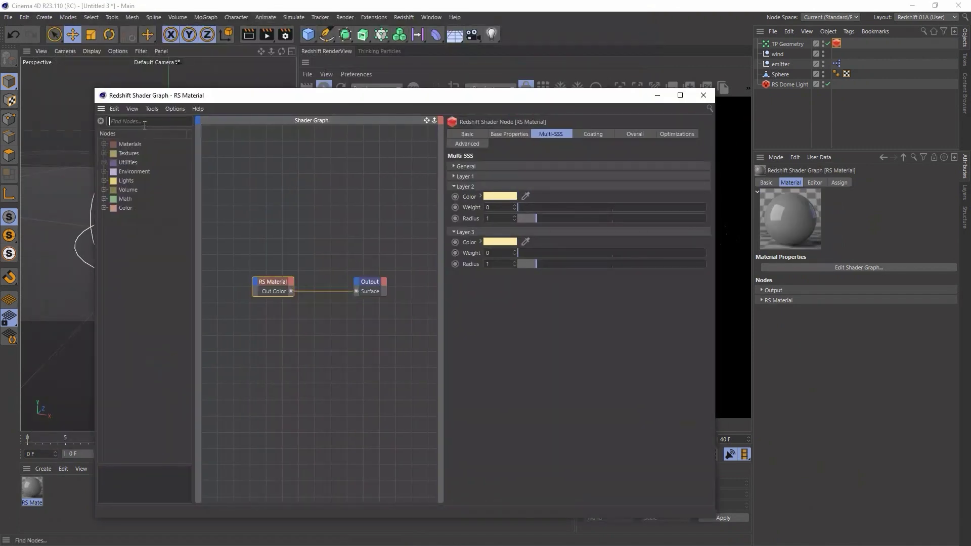
Add a Color User Data node above RS Material and set its attribute to Particle Color (RSPColor)
text(user)
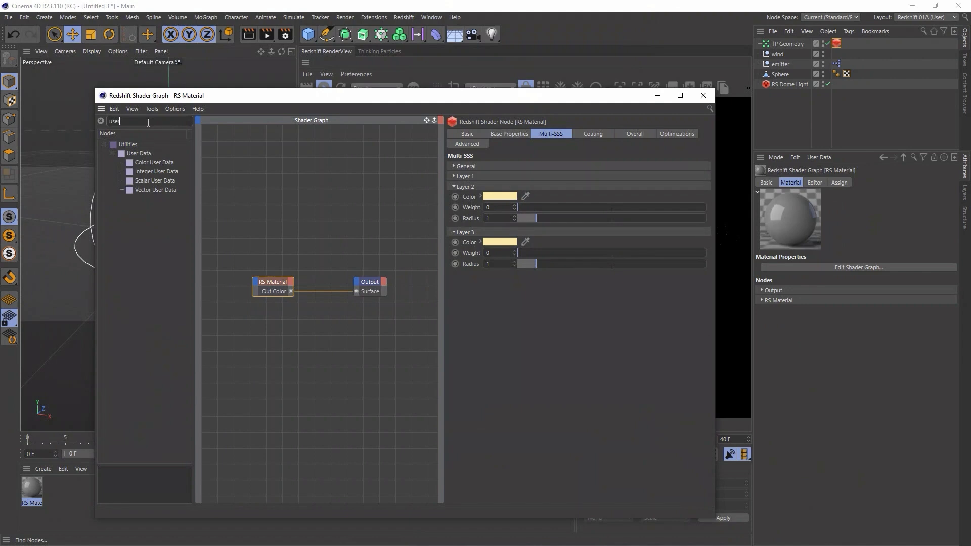
drag(159, 161, 257, 185)
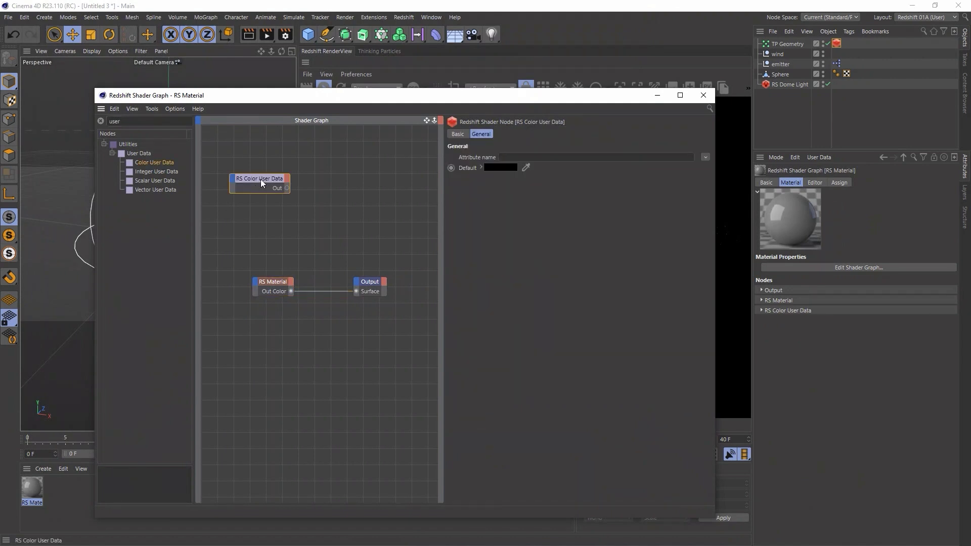
click(705, 157)
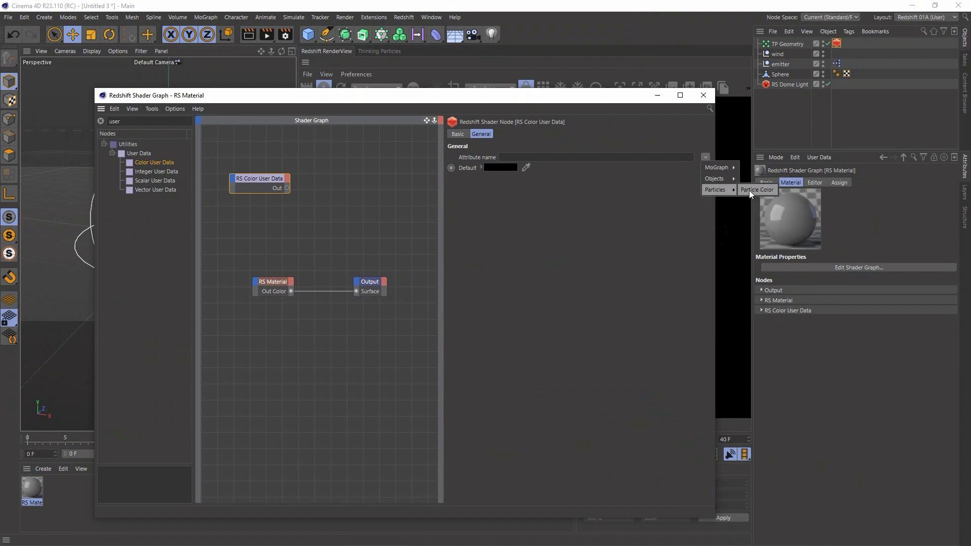
click(754, 189)
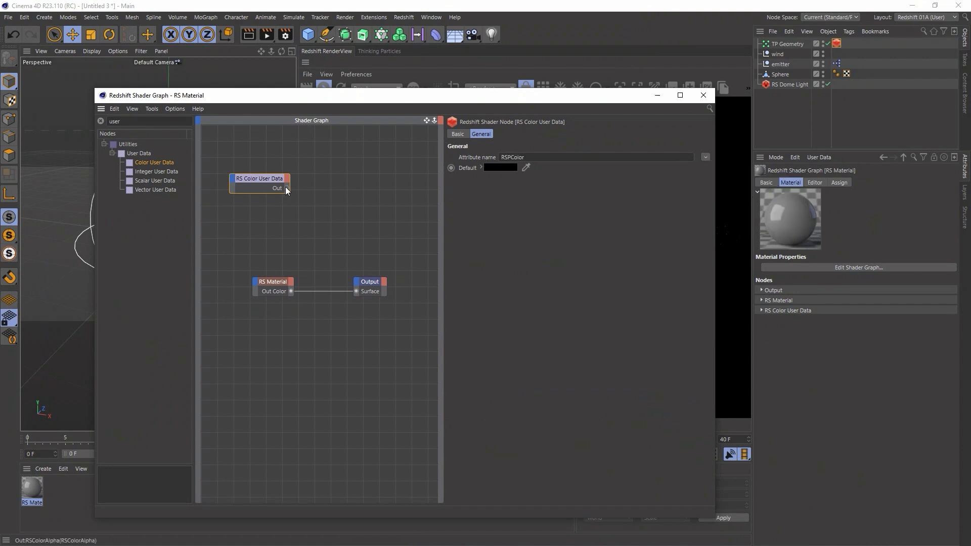
Connect the Color User Data node's output to RS Material's Diffuse Color input
drag(286, 187, 254, 282)
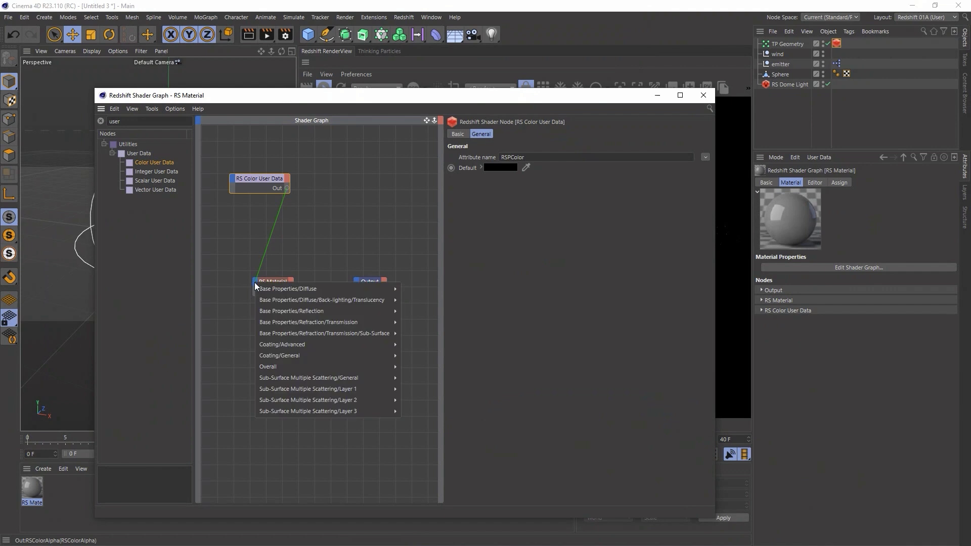
mouse_move(270, 290)
click(404, 290)
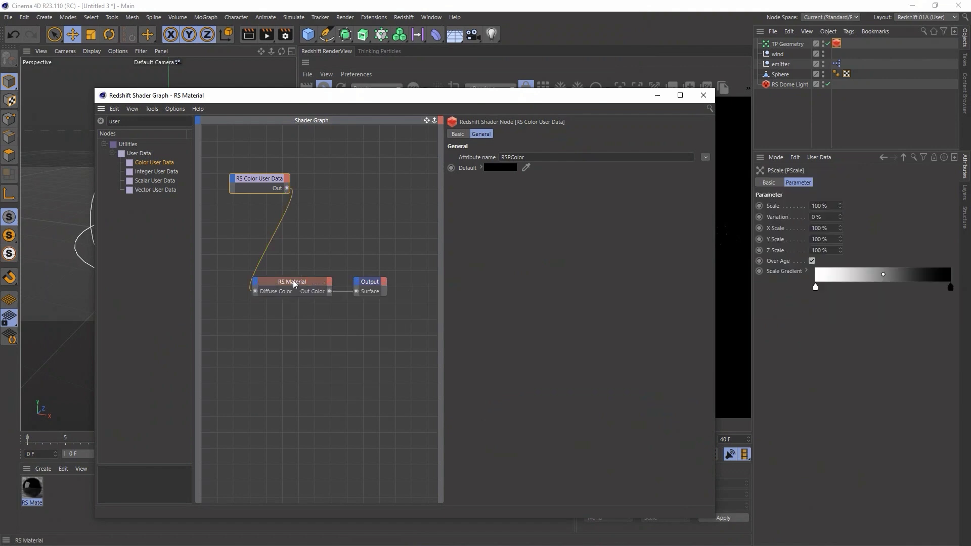
Lower the shader graph window to uncover the render and show RS Material's base properties
drag(514, 96, 515, 178)
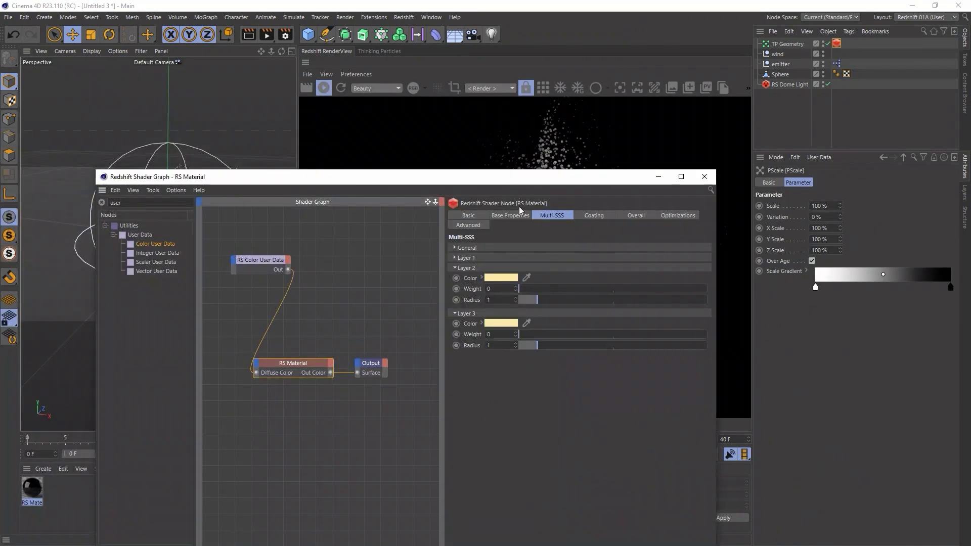
click(510, 215)
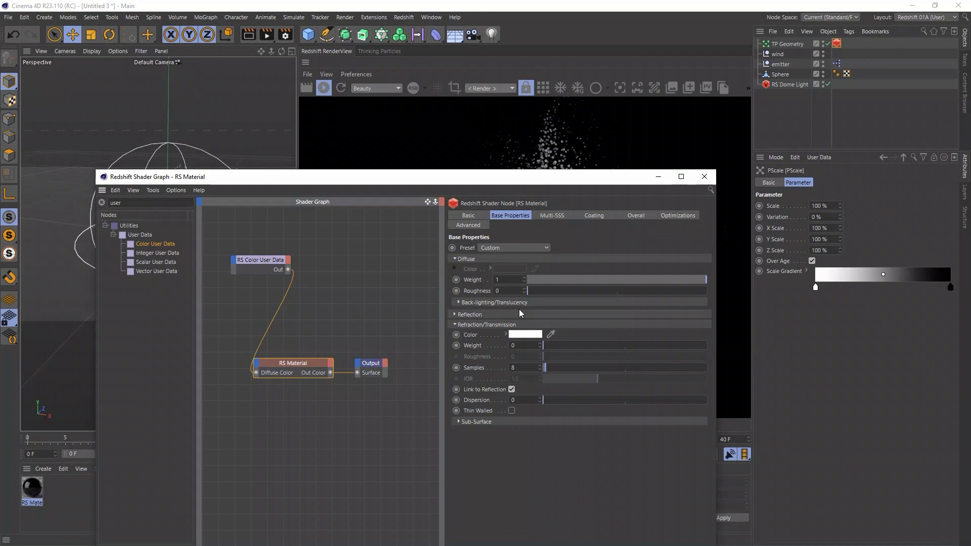
Start the Redshift preview render and assign RS Material to the TP Geometry object
click(704, 177)
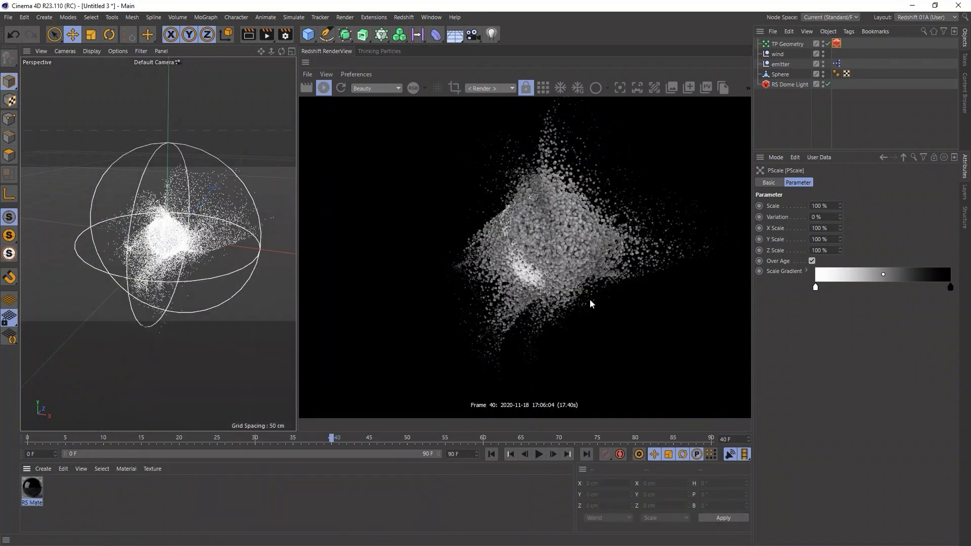
click(324, 90)
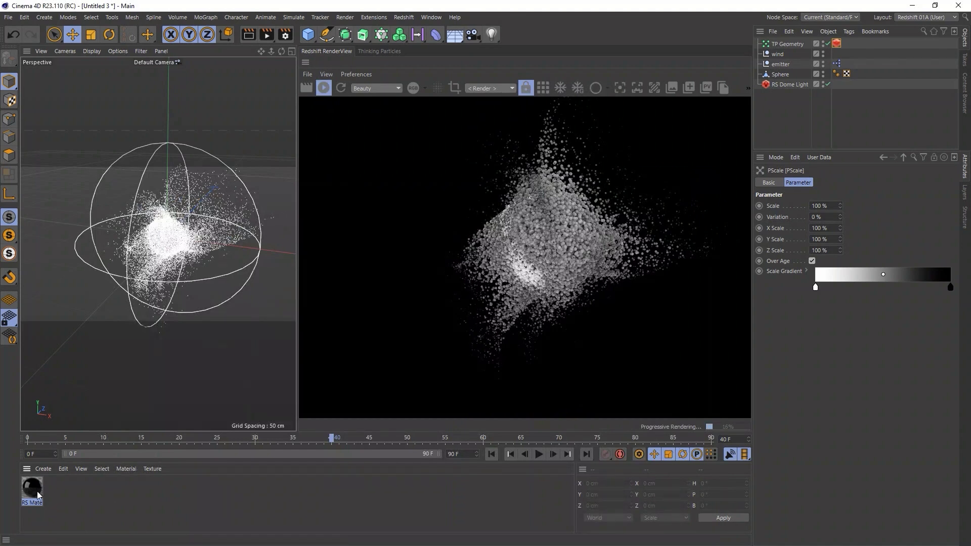
drag(36, 493, 783, 43)
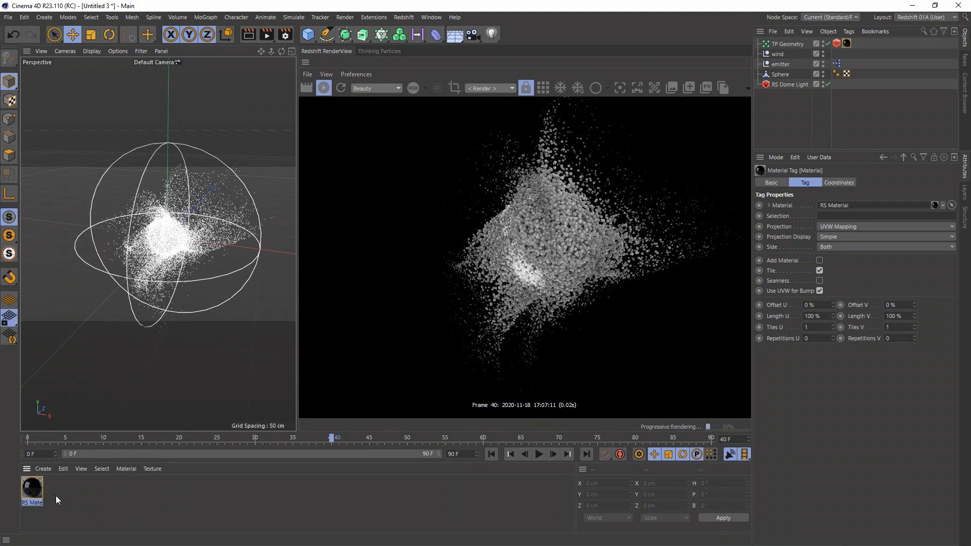
Reopen the RS Material shader graph and spread out the RS Color User Data, RS Material and Output nodes
double_click(32, 494)
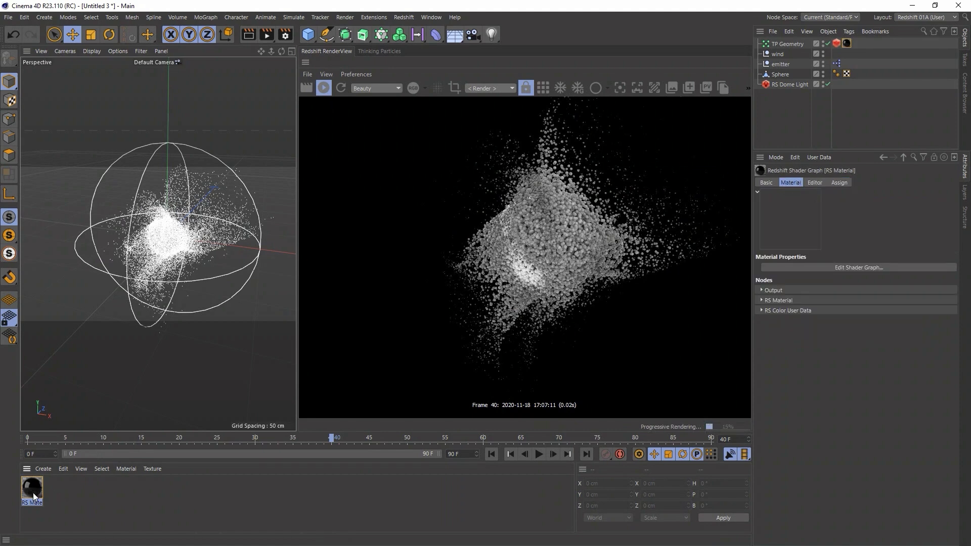
drag(238, 60, 224, 50)
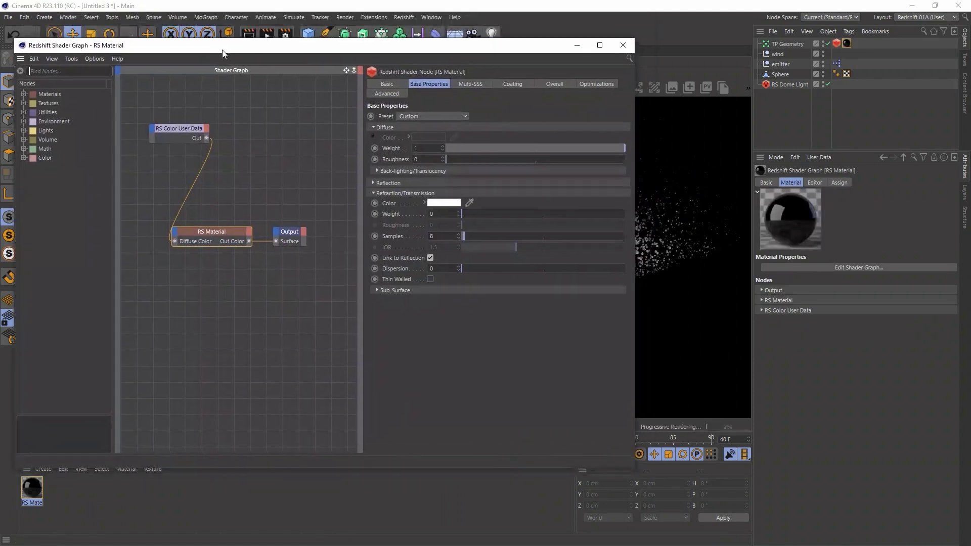
click(175, 139)
drag(175, 139, 143, 170)
drag(288, 232, 299, 213)
drag(219, 230, 233, 192)
drag(299, 216, 320, 215)
drag(229, 194, 254, 189)
drag(155, 174, 154, 170)
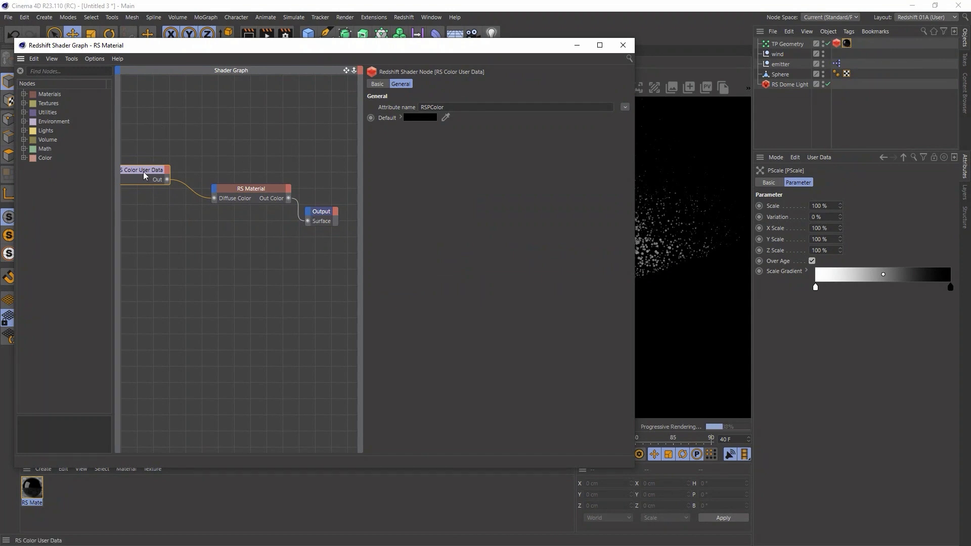
click(838, 279)
drag(853, 284, 839, 314)
Add a Ramp node and connect it between the RS Color User Data output and the RS Material's Diffuse Color
click(68, 70)
text(ramp)
drag(53, 104, 198, 130)
drag(167, 179, 181, 130)
click(234, 137)
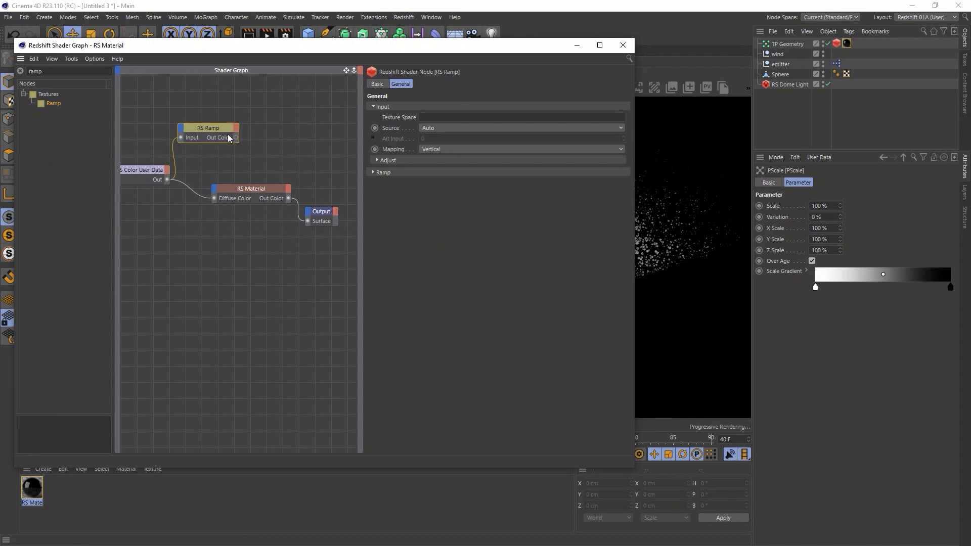
drag(218, 190, 217, 196)
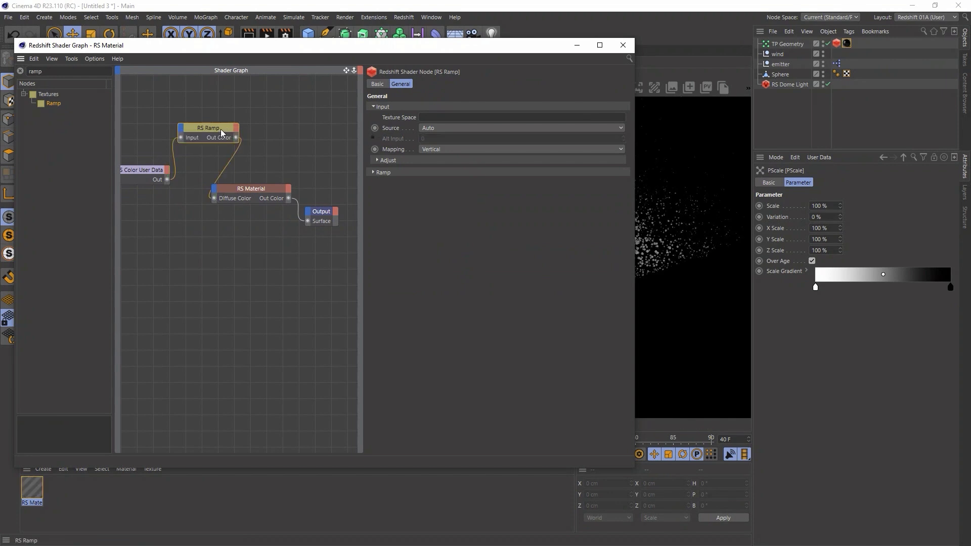
Load the Full Colors gradient preset into the RS Ramp and close the shader graph
click(379, 172)
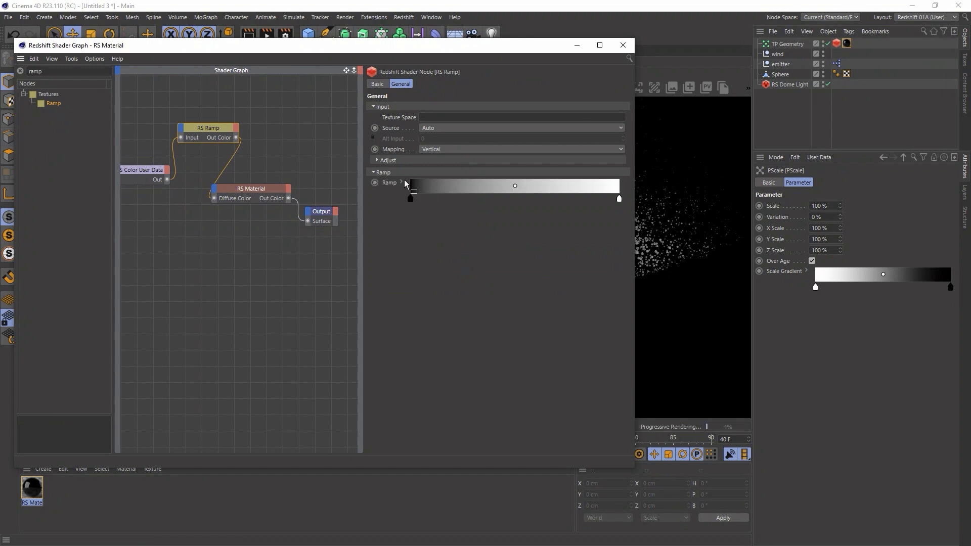
click(426, 293)
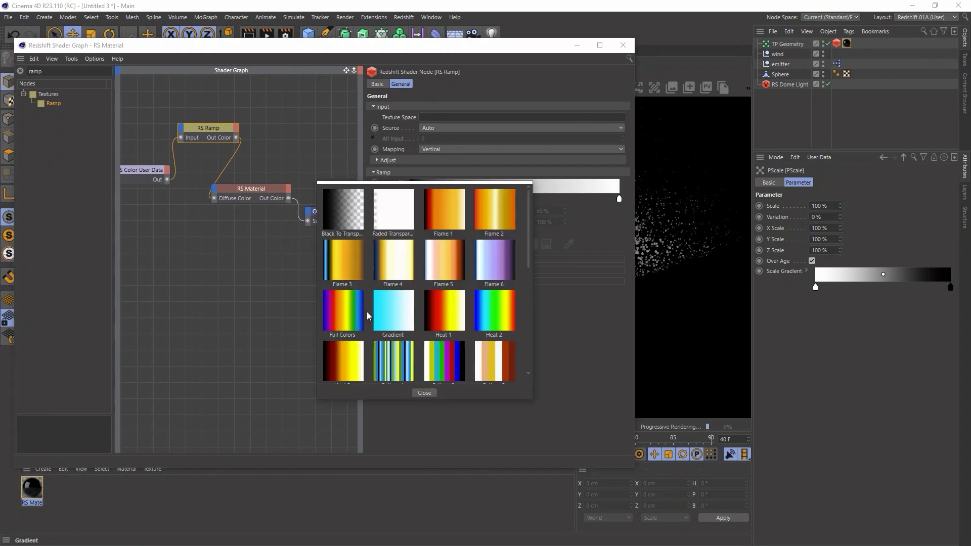
click(349, 310)
drag(431, 46, 227, 81)
drag(189, 117, 183, 121)
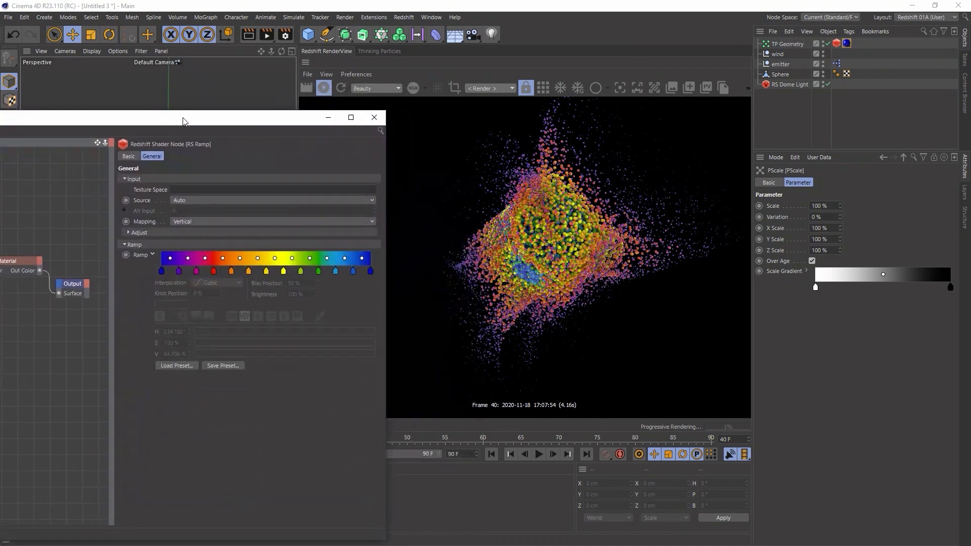
click(374, 118)
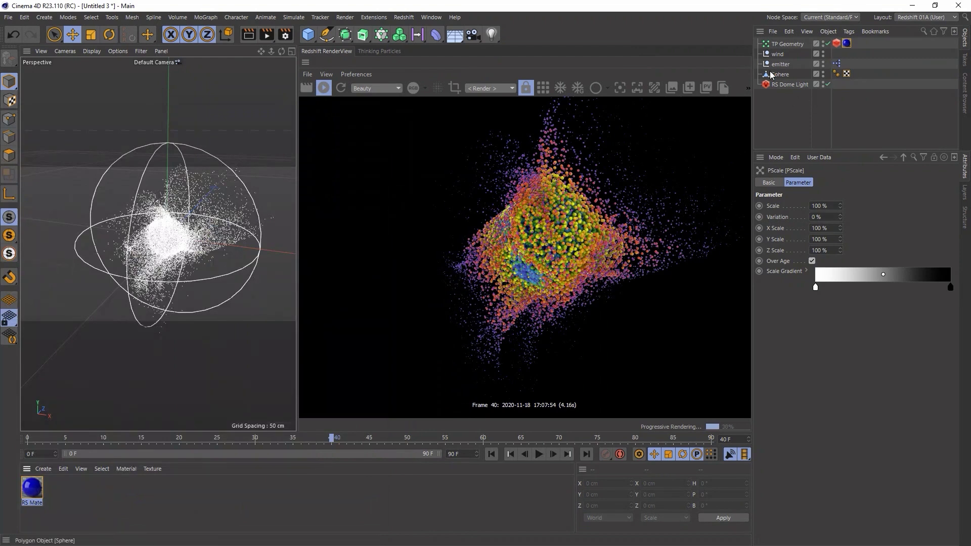
Inspect the emitter's XPresso node network and scrub the timeline to examine the rendered particle colours
double_click(839, 62)
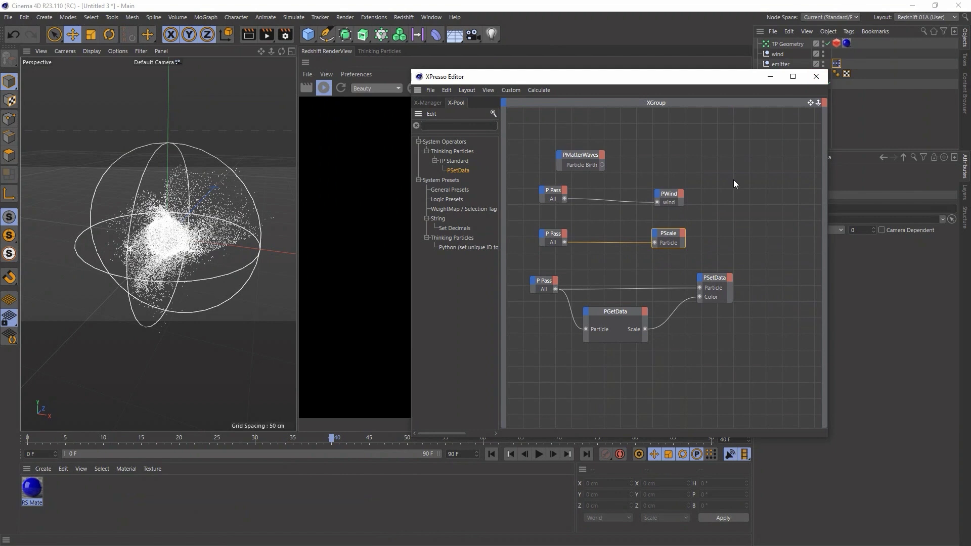
click(817, 77)
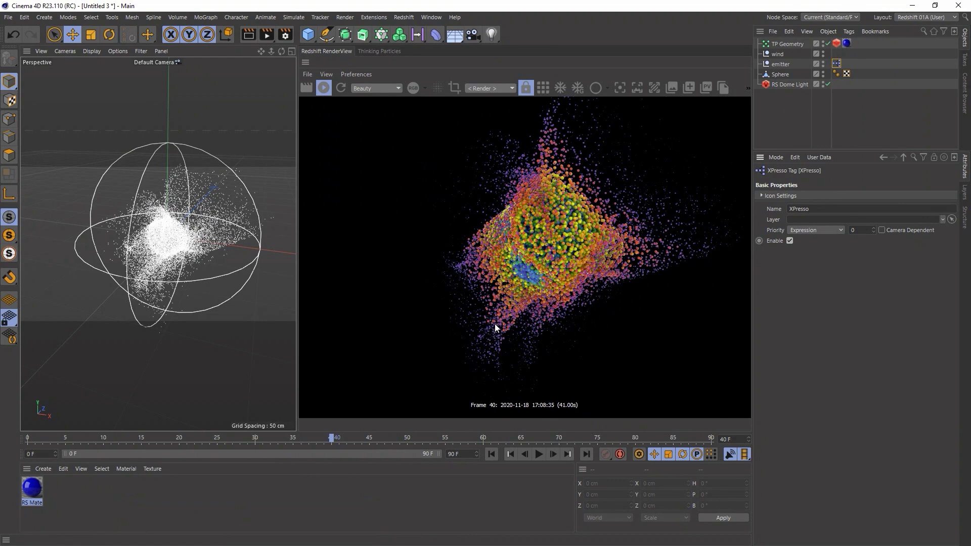
drag(431, 436, 172, 439)
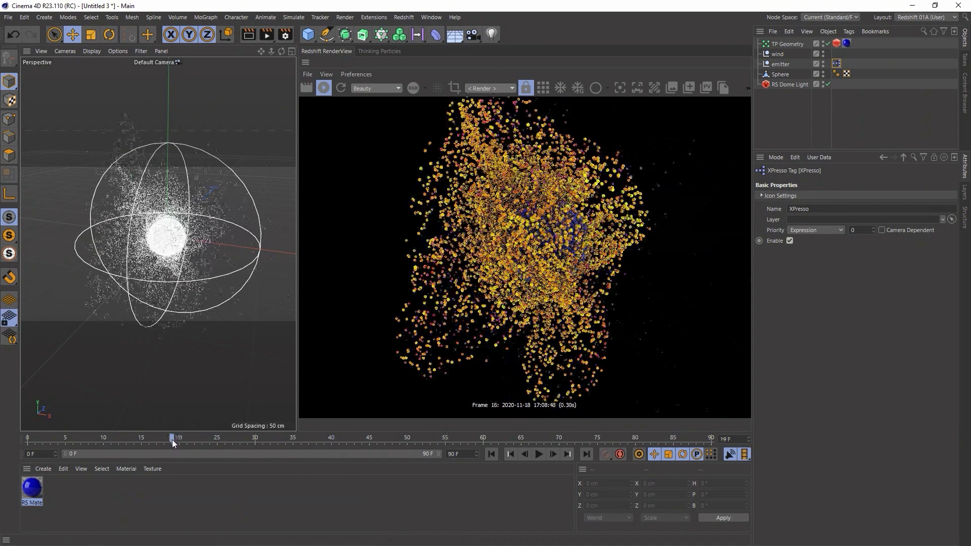
Rewind to frame 0 and start an Alembic export of the selected TP Geometry object with end frame 90
click(493, 454)
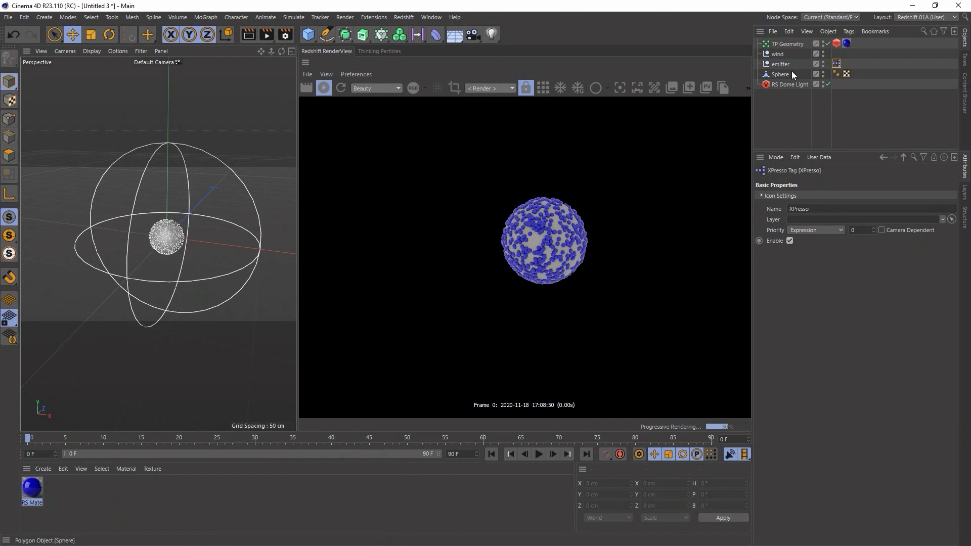
click(767, 45)
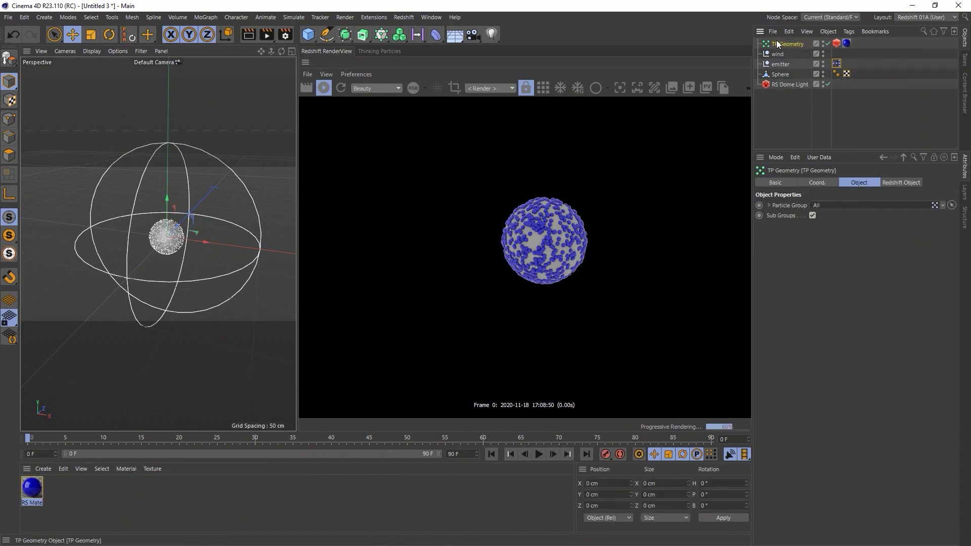
right_click(795, 46)
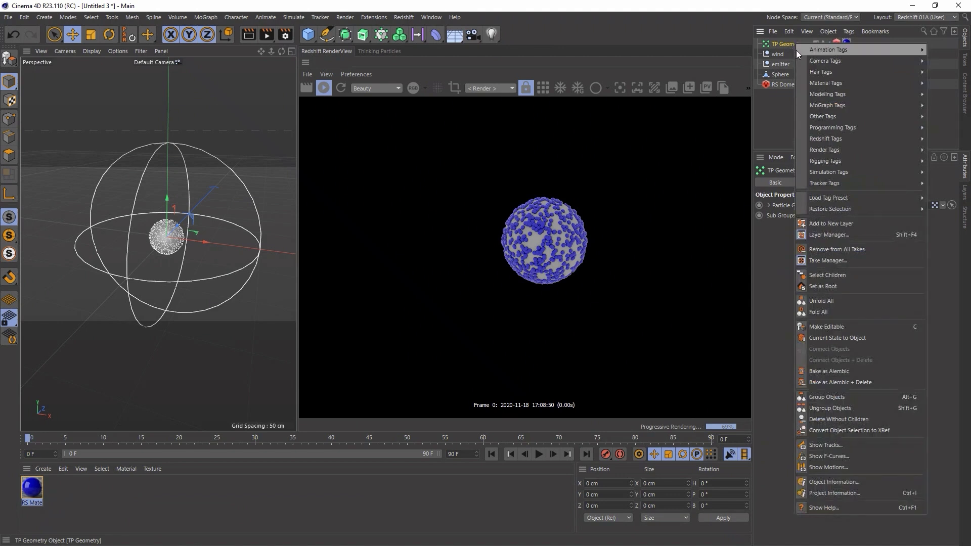
click(769, 45)
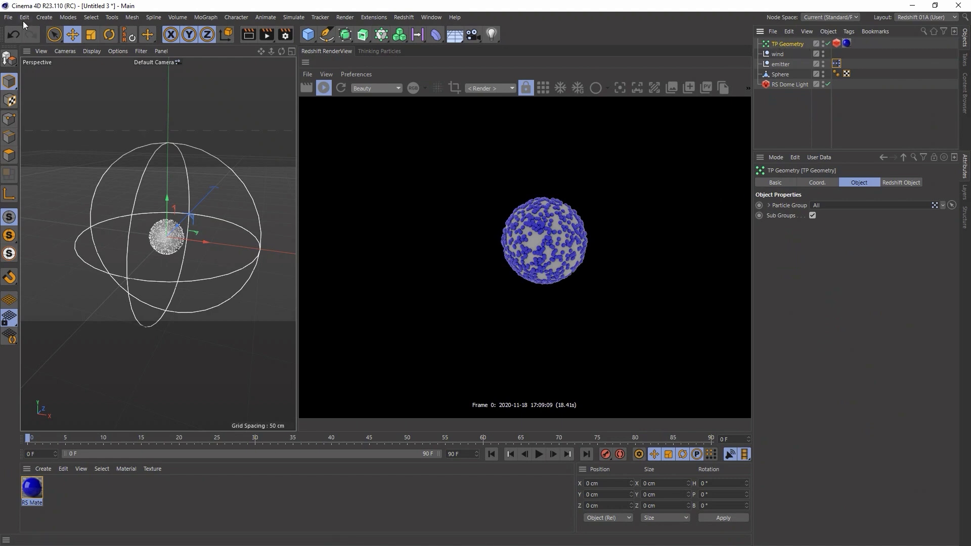
click(9, 18)
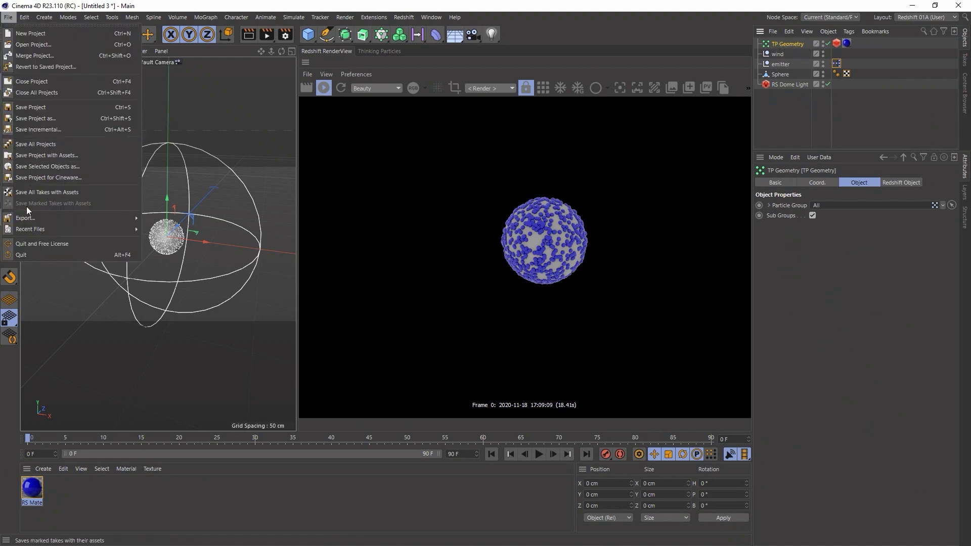
mouse_move(28, 214)
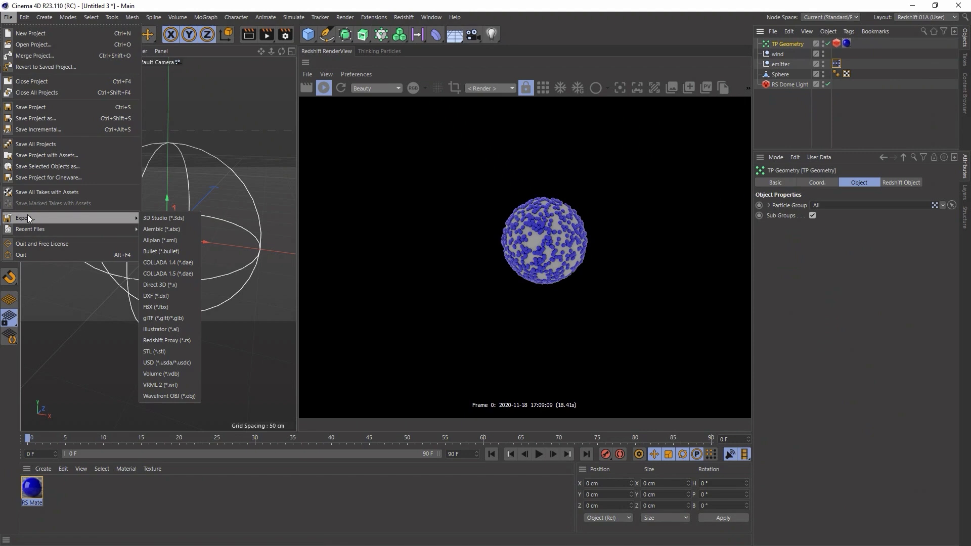
click(179, 232)
drag(167, 125, 198, 125)
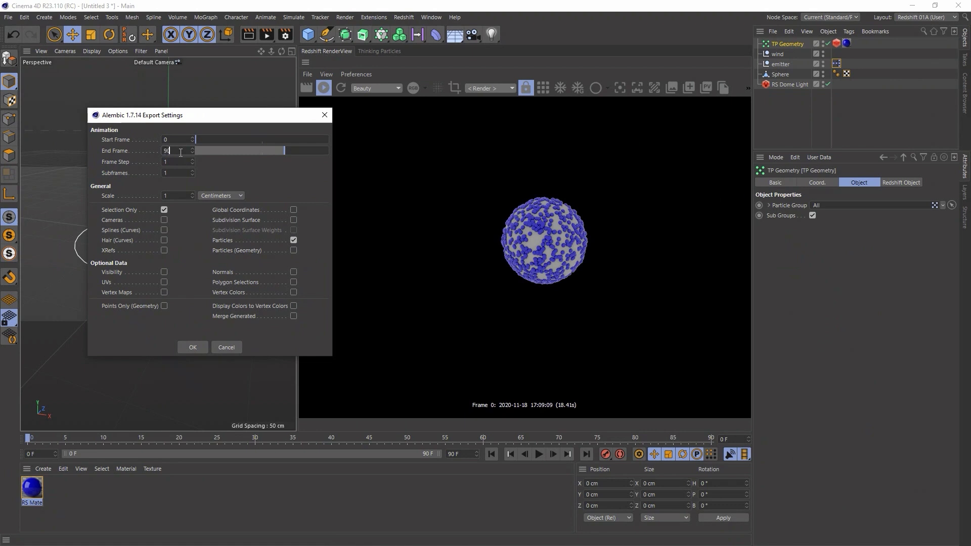
key(Return)
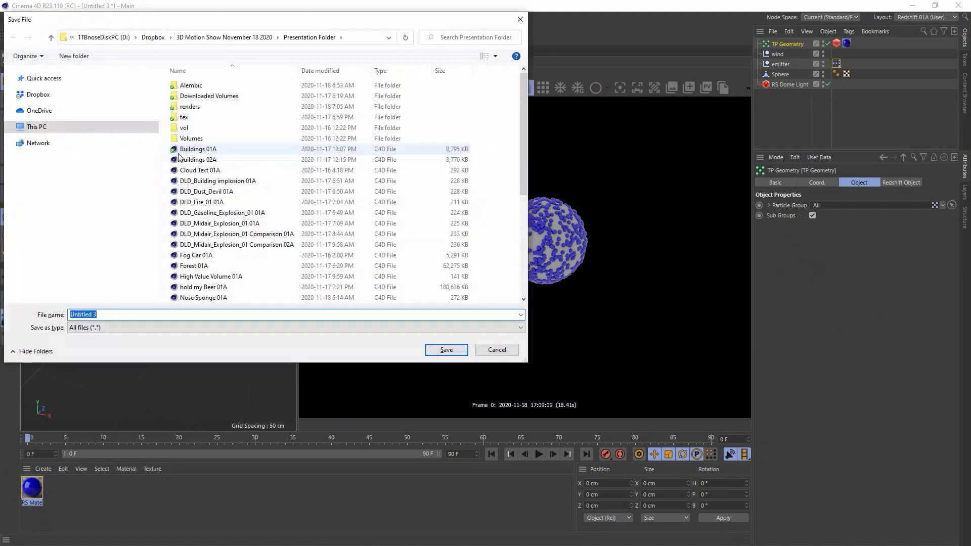
Save the Alembic export in the Alembic folder under the file name "Uniqeu Name 01"
double_click(199, 86)
double_click(112, 313)
key(ctrl+a)
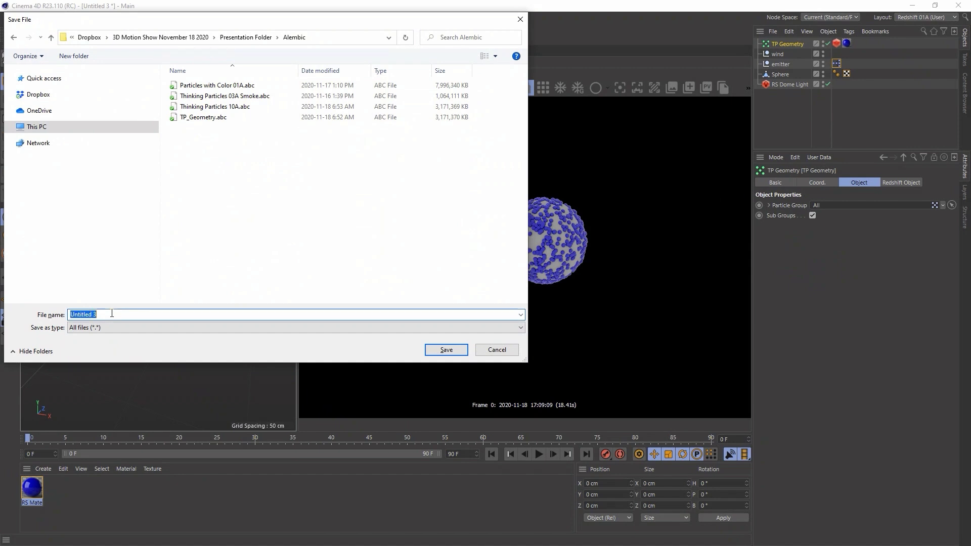
text(Uniqeu Name 01)
click(441, 349)
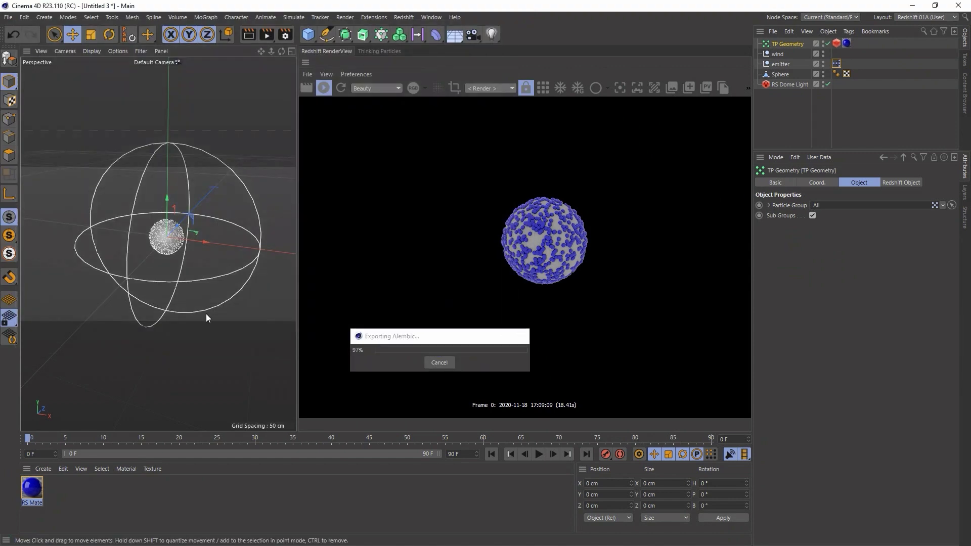
click(15, 18)
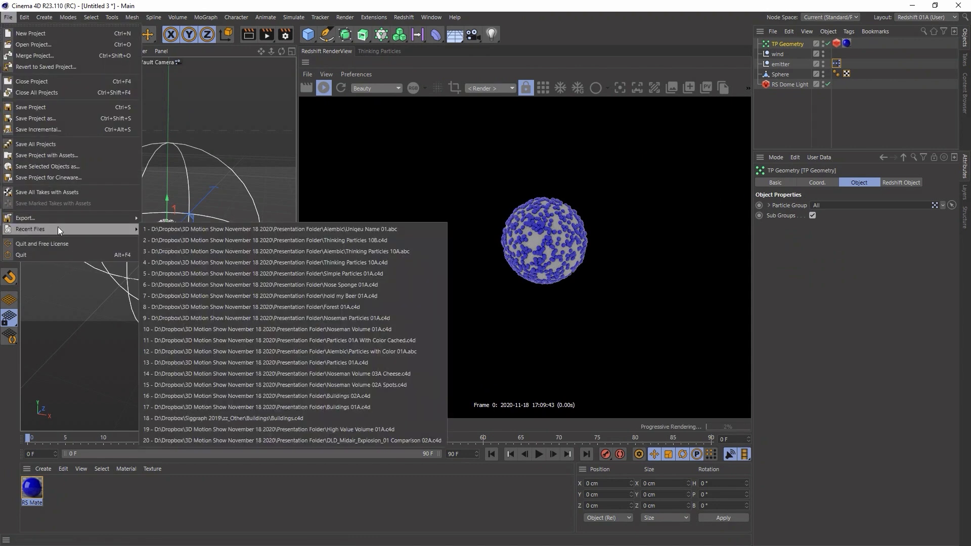
click(174, 230)
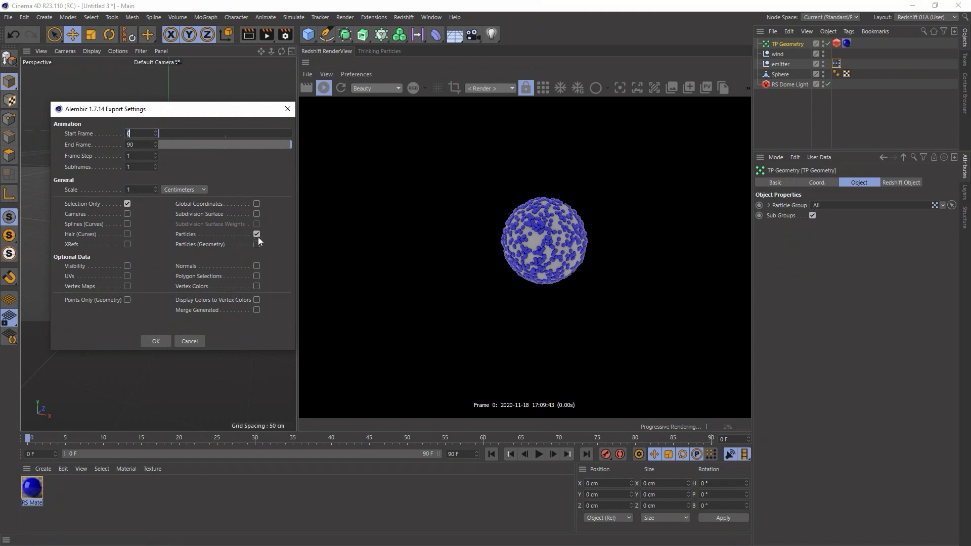
click(190, 341)
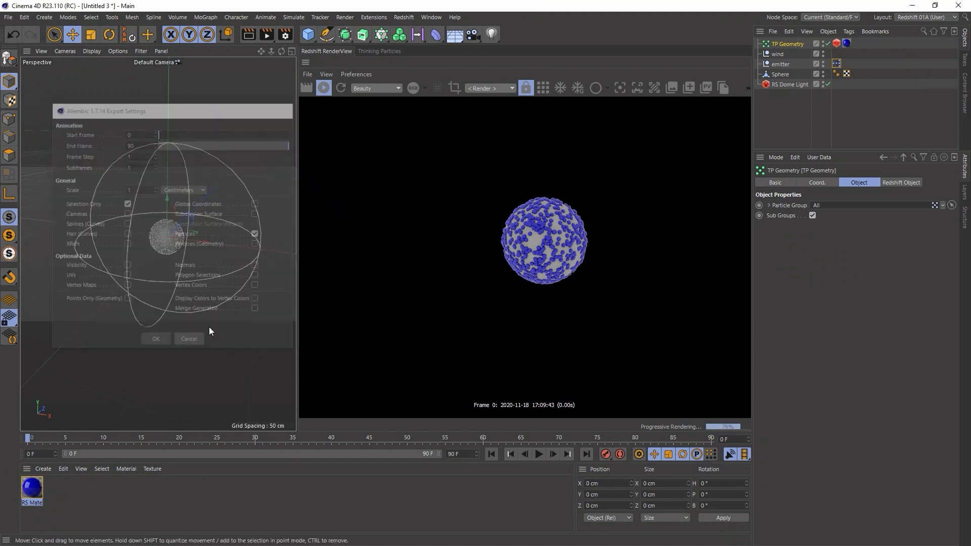
Disable the XPresso tag on the emitter object
click(836, 63)
click(789, 241)
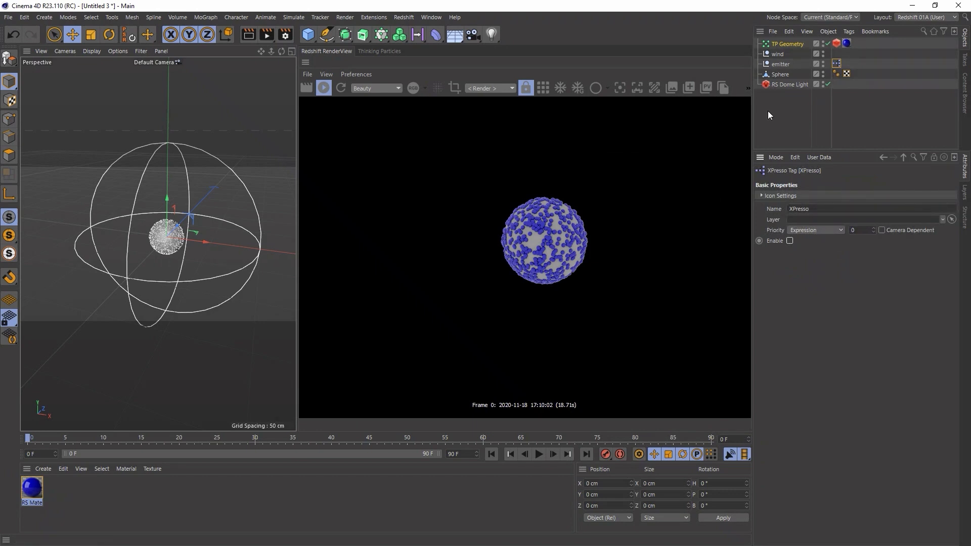
Open Uniqeu Name 01.abc with the default Alembic import settings and scrub through its timeline
key(ctrl+o)
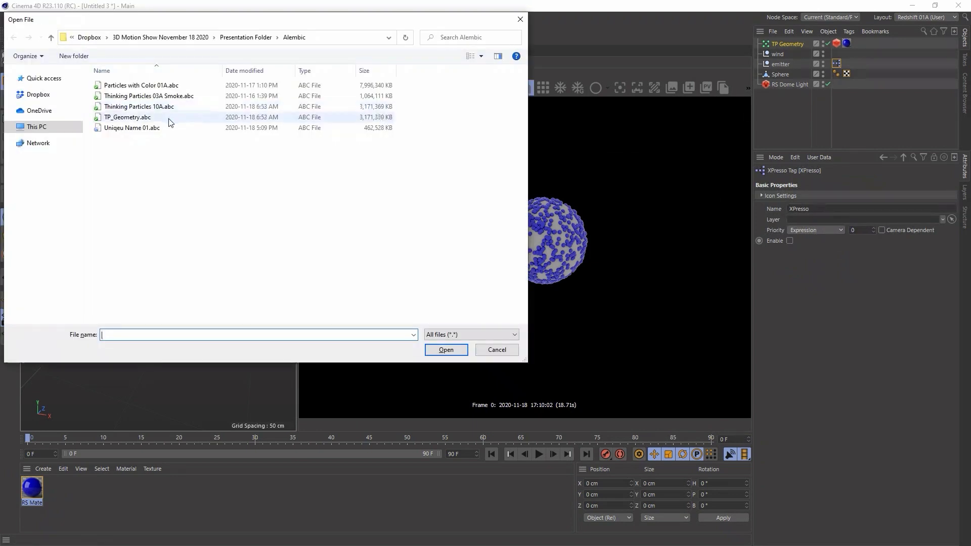
click(131, 128)
click(452, 349)
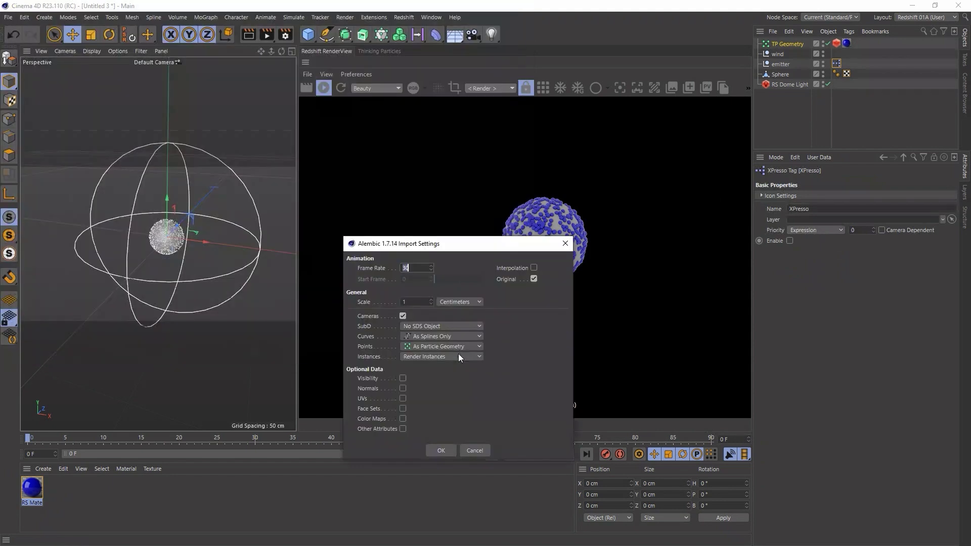
click(441, 450)
drag(316, 439, 460, 455)
drag(348, 478, 320, 465)
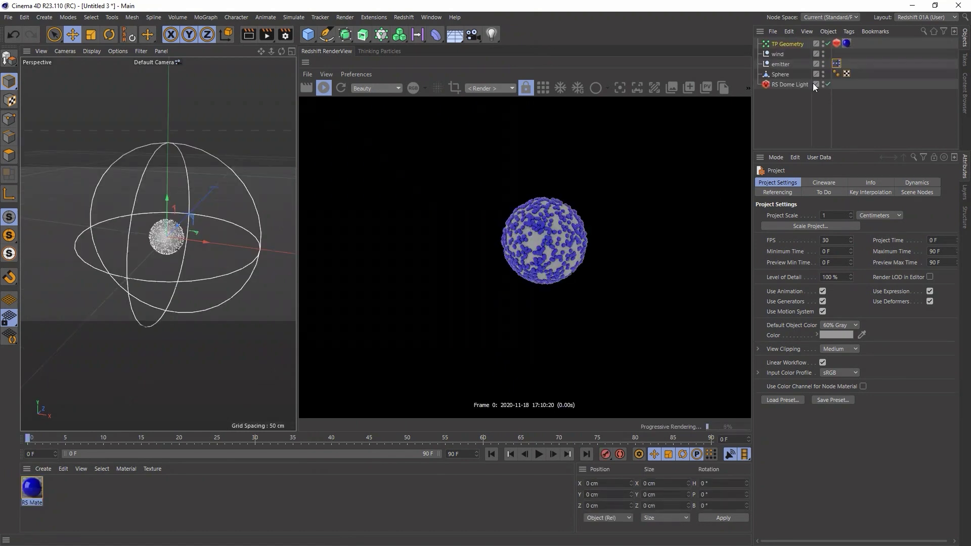
Turn off the TP Geometry object and check the Enable state of the emitter's XPresso tag
click(828, 43)
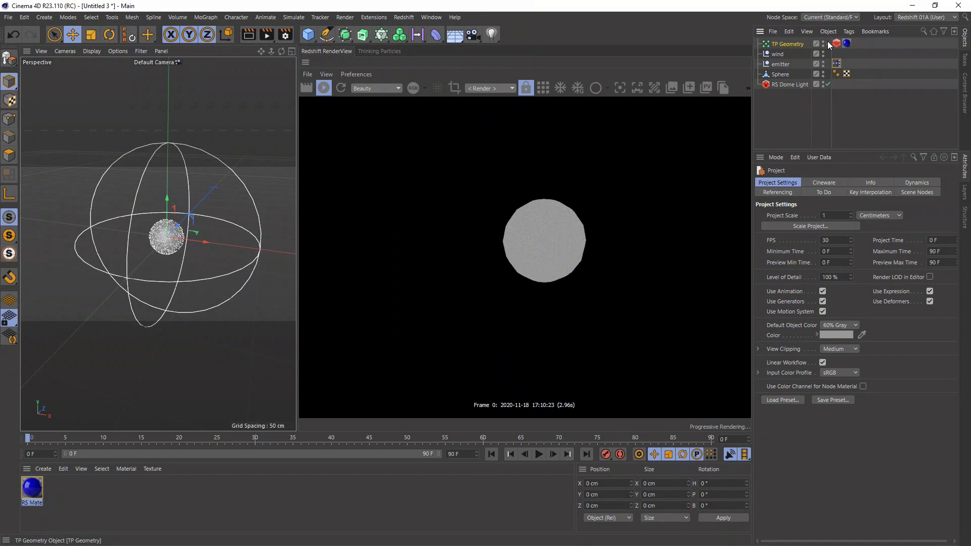
click(836, 64)
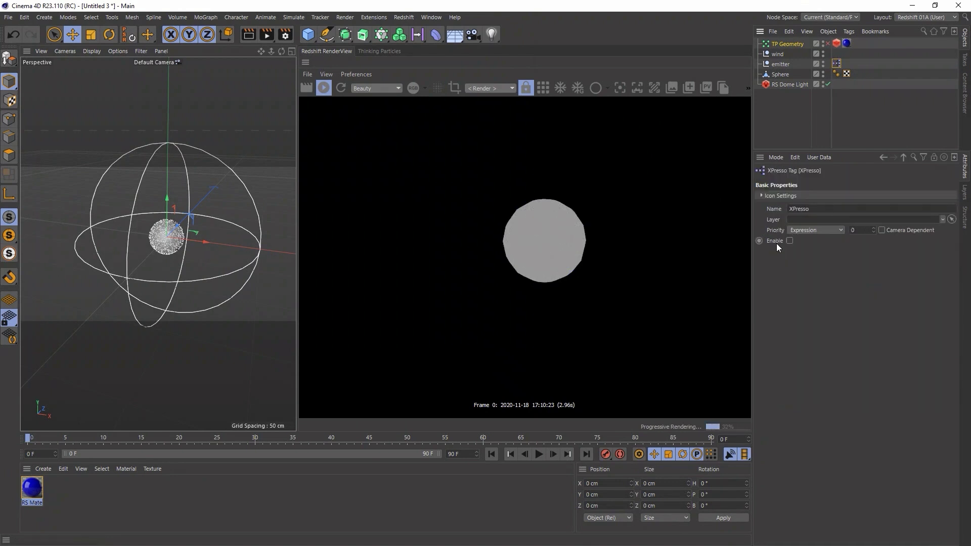
Merge Uniqeu Name 01.abc from the Alembic folder into the current project with the default import settings
click(8, 17)
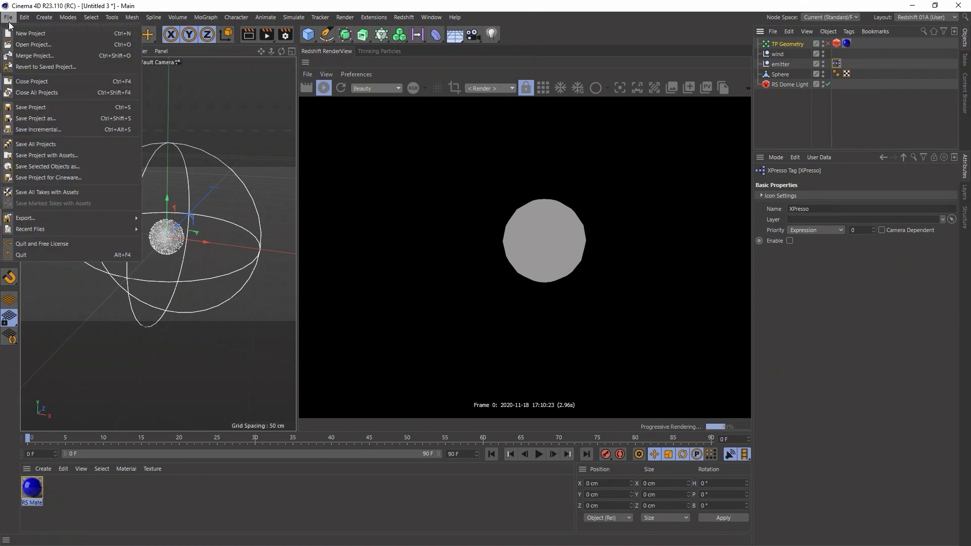
click(23, 55)
double_click(153, 131)
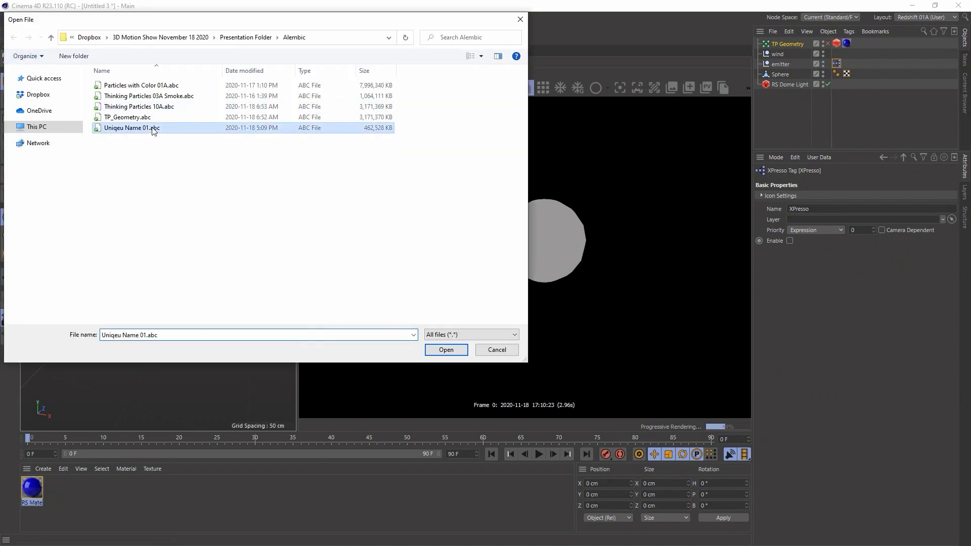
click(146, 224)
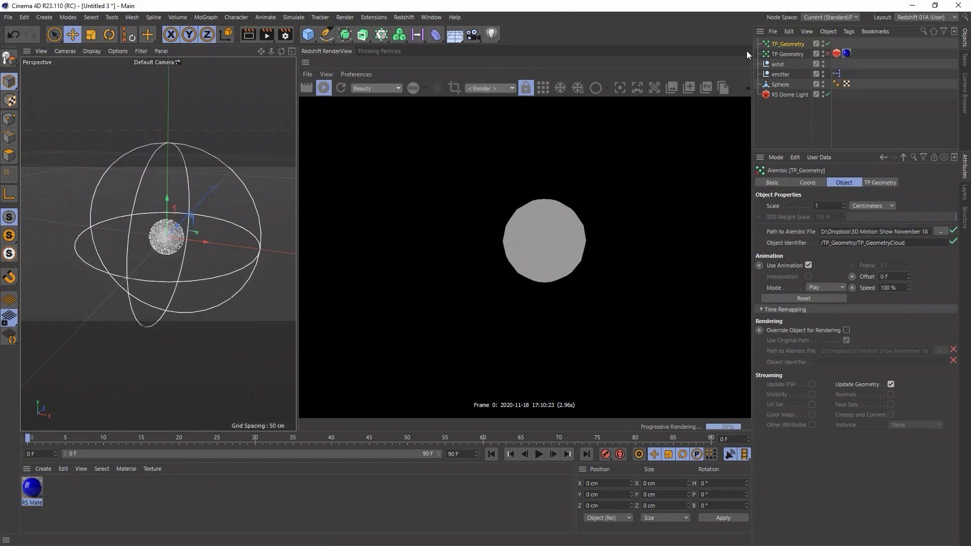
Copy the Redshift Object and material tags from TP Geometry onto the imported TP_Geometry and scrub to frame 39
click(836, 53)
shift+click(845, 54)
ctrl+drag(840, 53, 840, 43)
drag(358, 436, 324, 438)
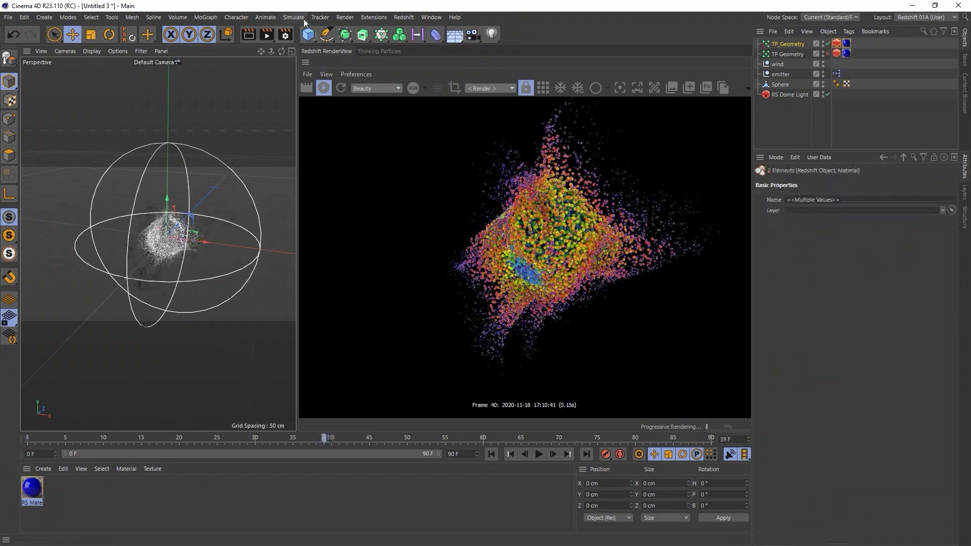
Check the Thinking Particles counts while scrubbing to frame 0, then return to the Redshift RenderView at frame 40
click(371, 51)
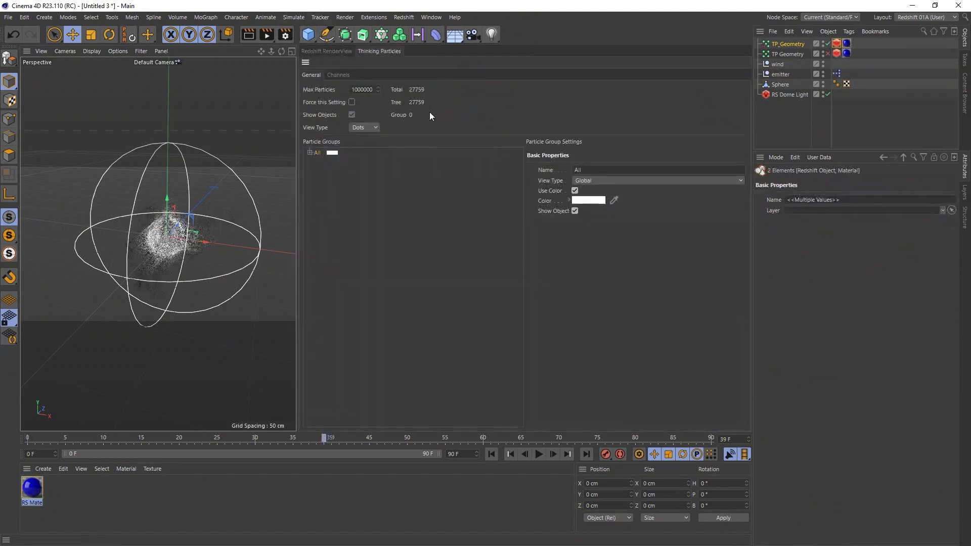
drag(477, 442, 29, 453)
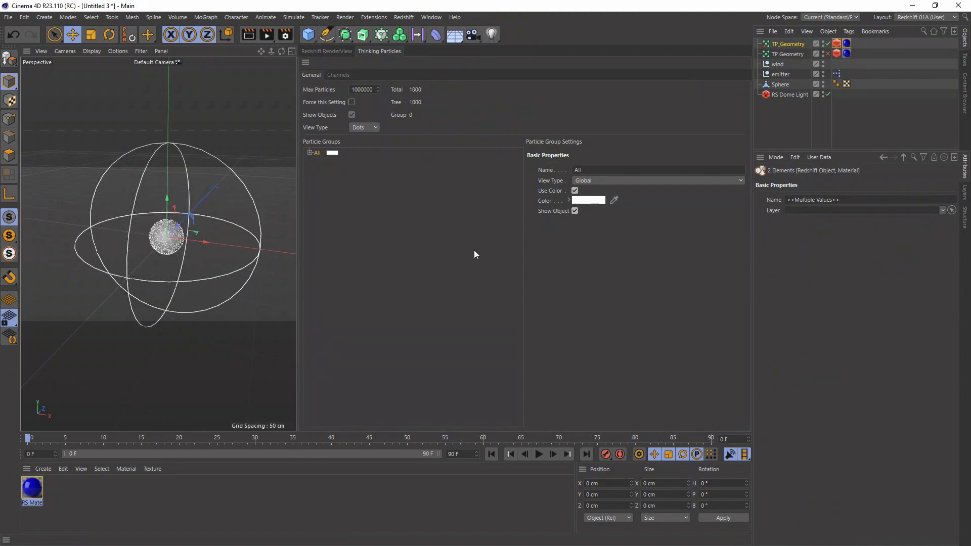
click(322, 52)
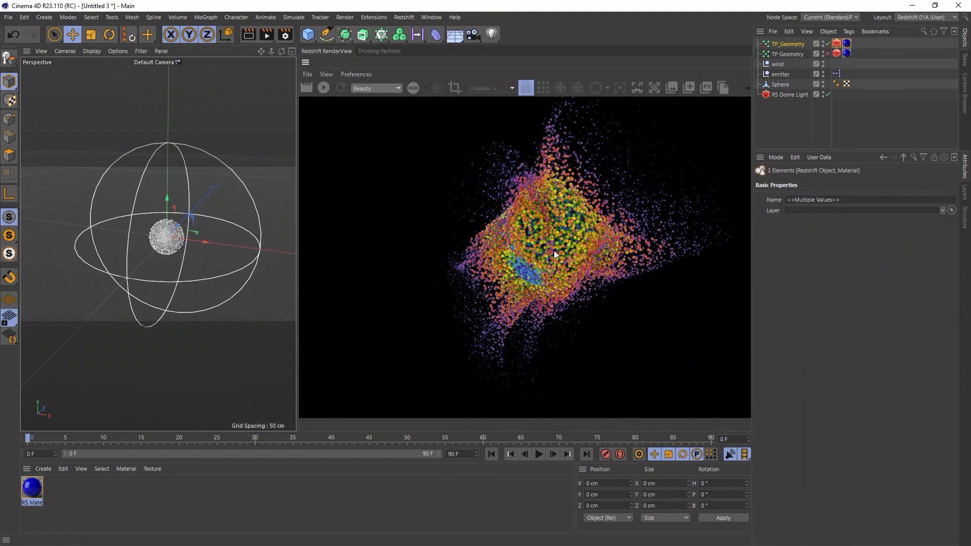
mouse_move(341, 440)
mouse_down()
mouse_move(550, 440)
mouse_move(219, 441)
mouse_move(332, 441)
mouse_up()
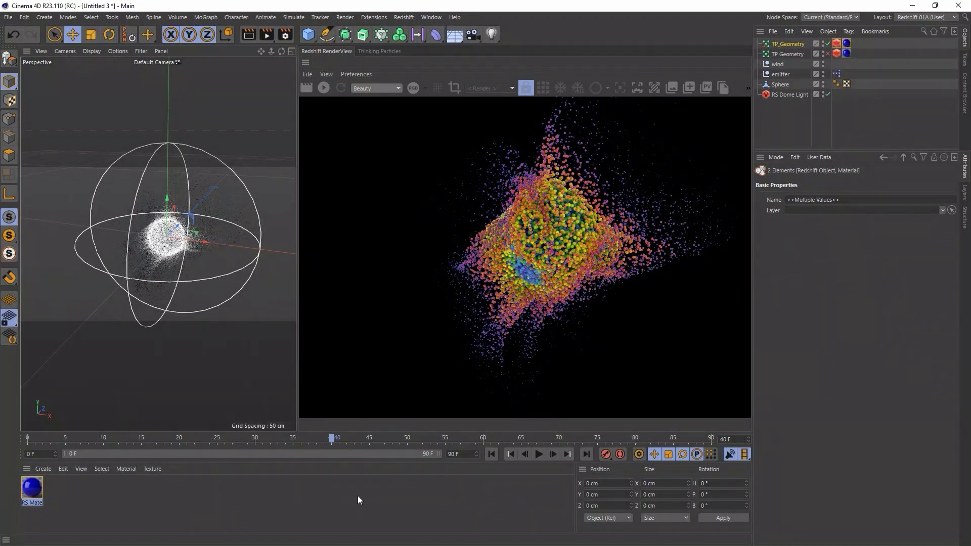
Open the RS Material's shader graph and duplicate the RS Ramp node below the original
double_click(31, 488)
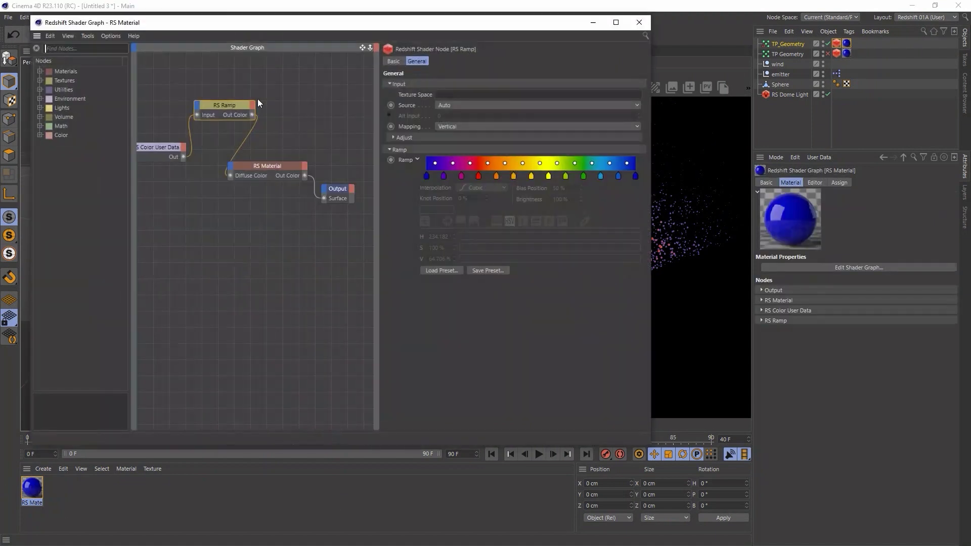
drag(259, 28, 246, 59)
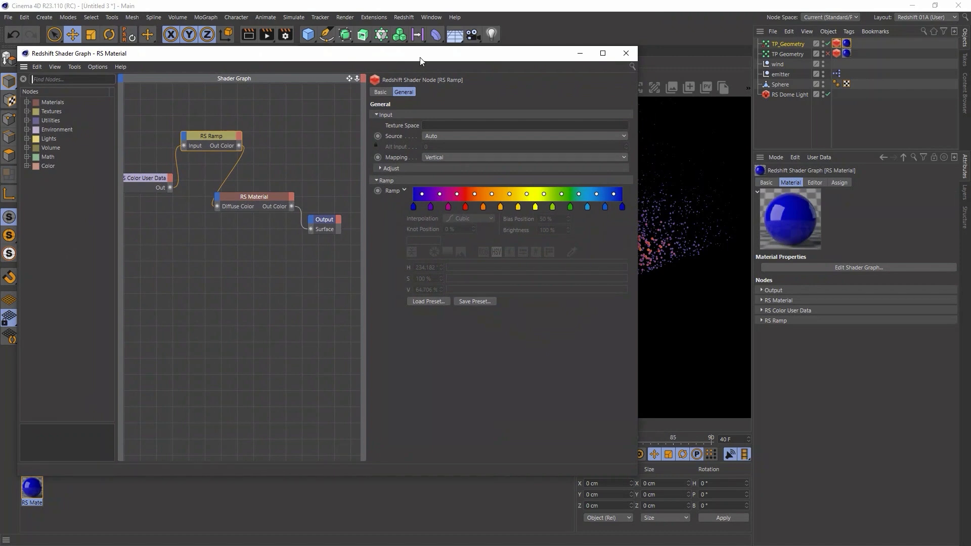
drag(419, 58, 357, 47)
drag(92, 167, 82, 169)
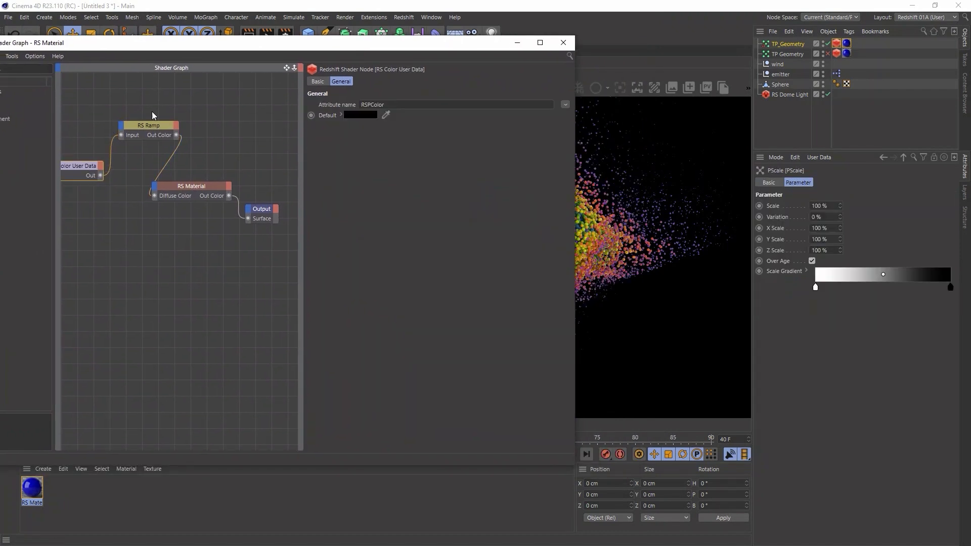
click(149, 126)
ctrl+drag(149, 127, 140, 234)
Reset the duplicated ramp's gradient to default and connect the RS Color User Data output to its input
right_click(328, 180)
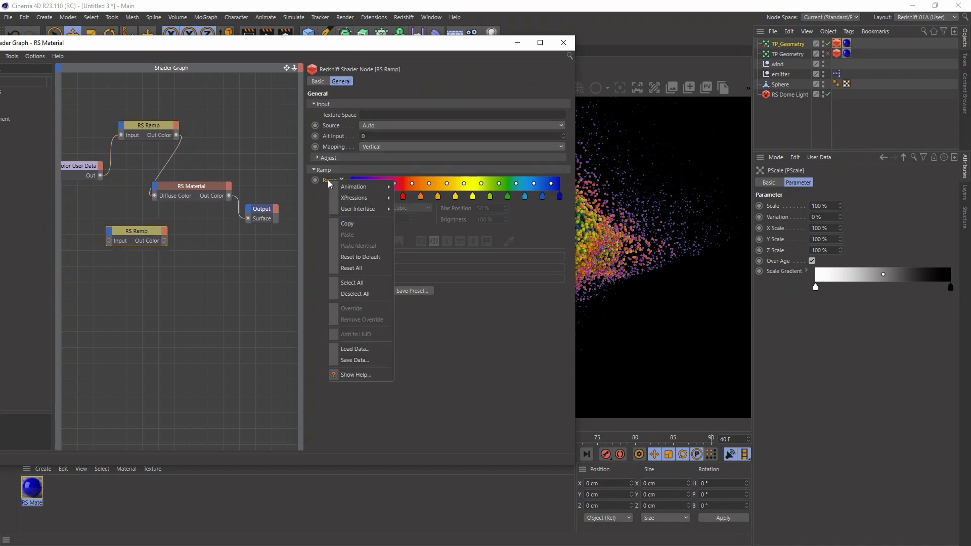
click(363, 255)
drag(101, 175, 108, 241)
Connect the duplicated RS Ramp's Out Color to the RS Material's Emission Color input
click(172, 187)
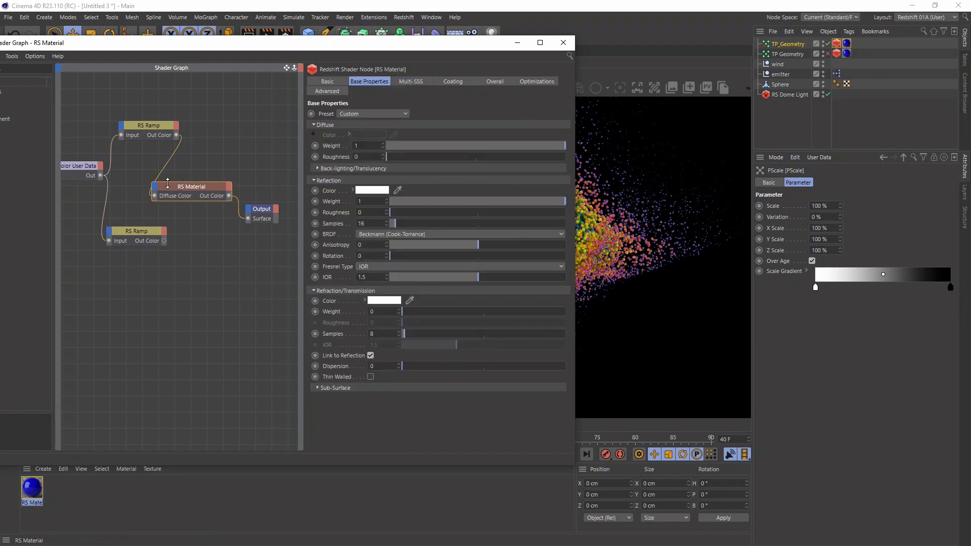
click(496, 81)
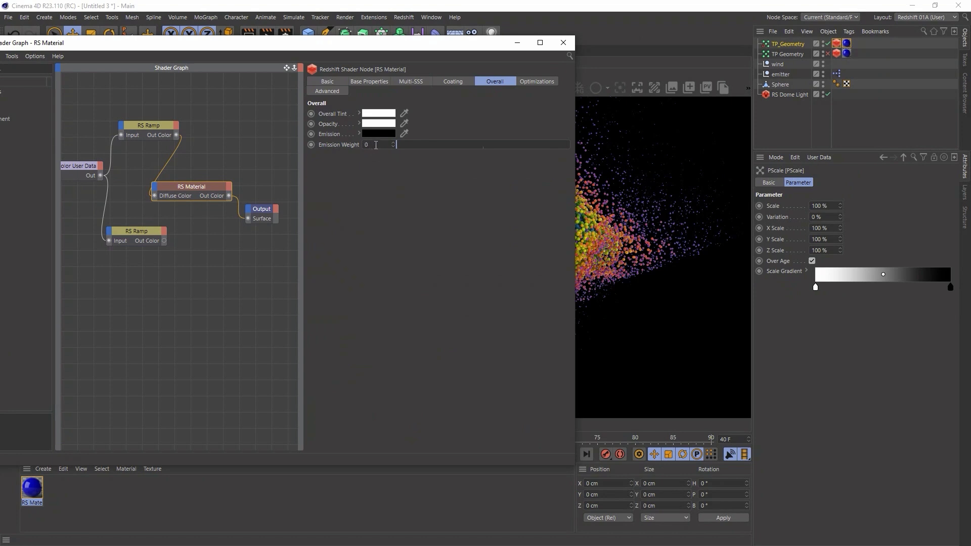
drag(103, 248, 154, 190)
click(164, 240)
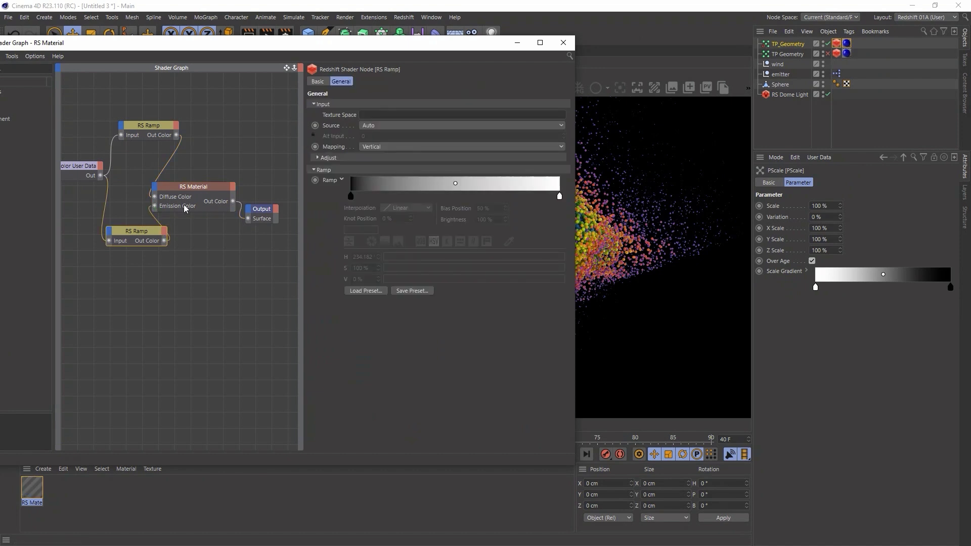
Set the RS Material's Emission Weight to 10
click(189, 185)
text(10)
key(Return)
drag(421, 49, 526, 75)
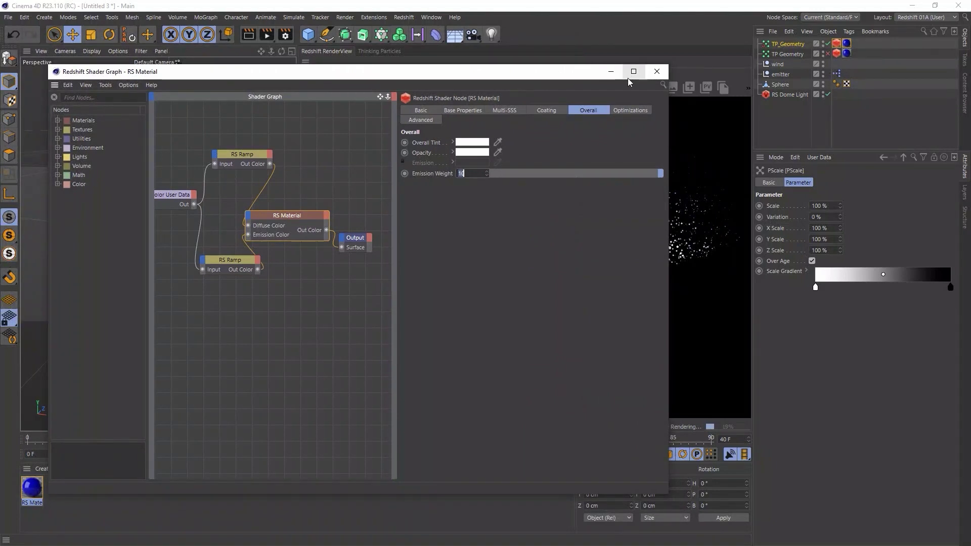
Shape the emission ramp into a narrow white band between two black knots near its start, ending at about 5.8 %
click(243, 268)
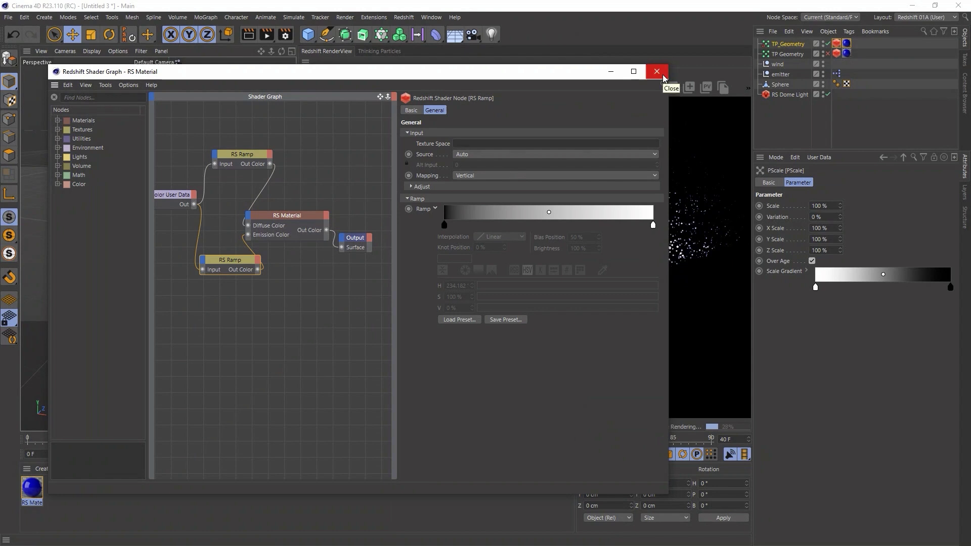
drag(476, 78, 96, 53)
drag(64, 203, 101, 202)
drag(226, 203, 113, 202)
click(87, 200)
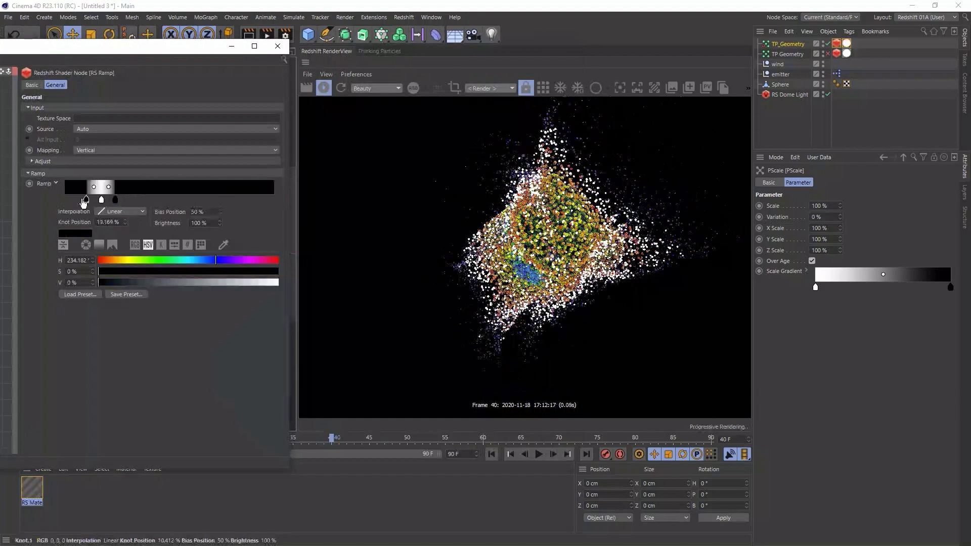
mouse_move(87, 200)
mouse_down()
mouse_move(61, 202)
mouse_move(80, 203)
mouse_up()
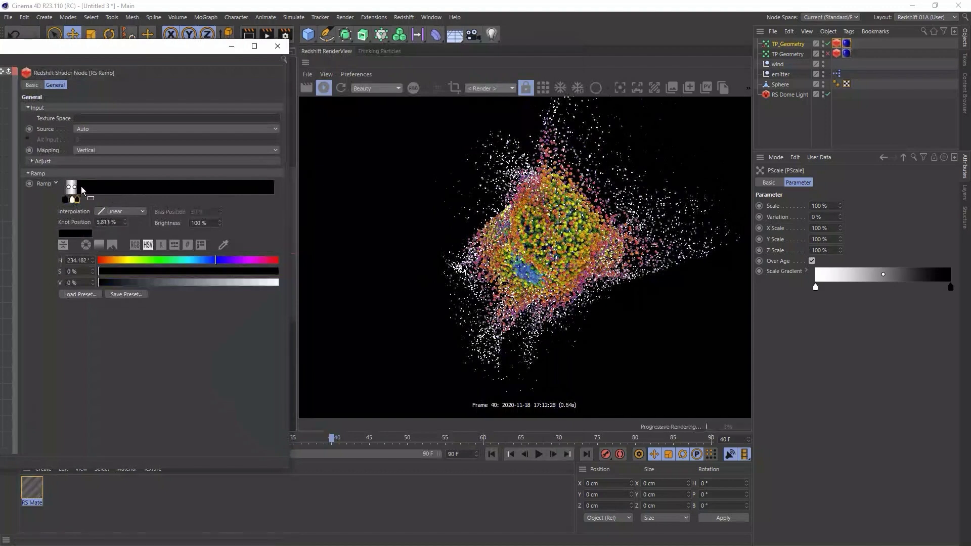
Tighten the emission ramp's white band towards the gradient's start, placing the first black knot at about 1.3 %
scroll(82, 188, up, 3)
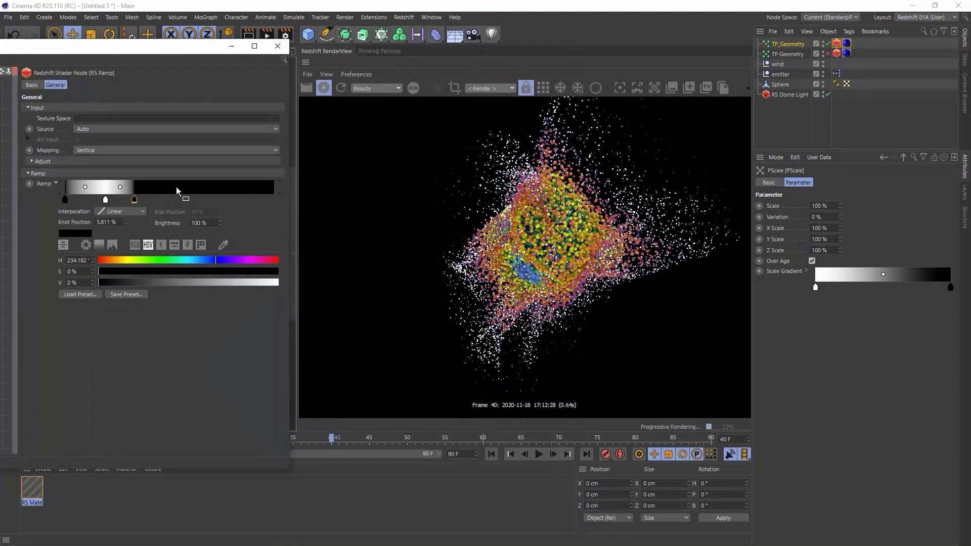
scroll(145, 190, up, 1)
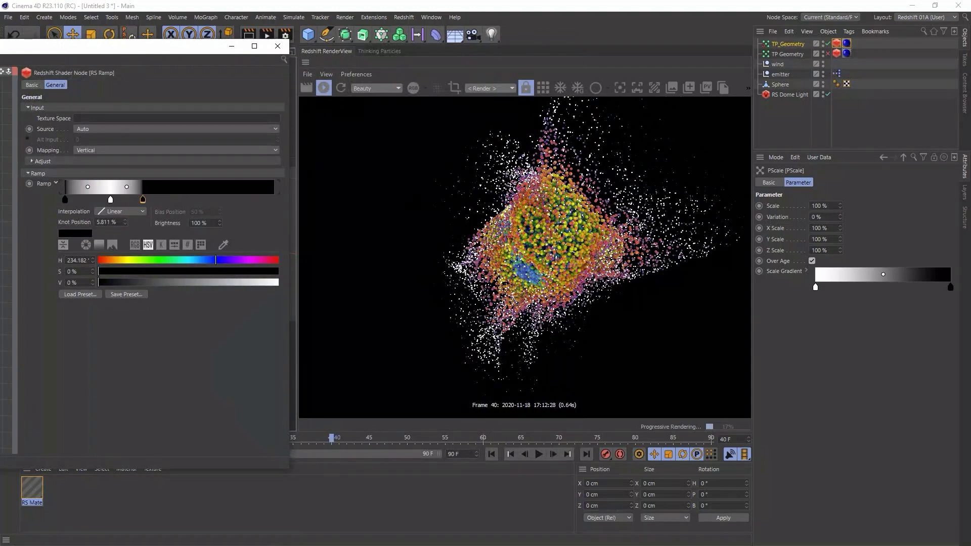
drag(110, 199, 80, 203)
scroll(80, 205, down, 1)
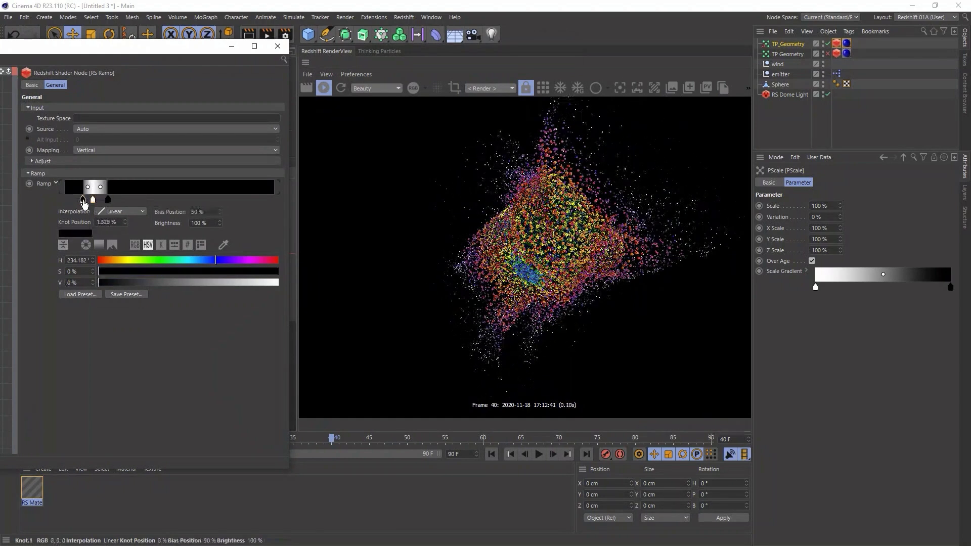
Tint the emission ramp's white knot light blue with H 199°, S 57 %, V 100 % and close the shader graph
click(93, 203)
click(190, 271)
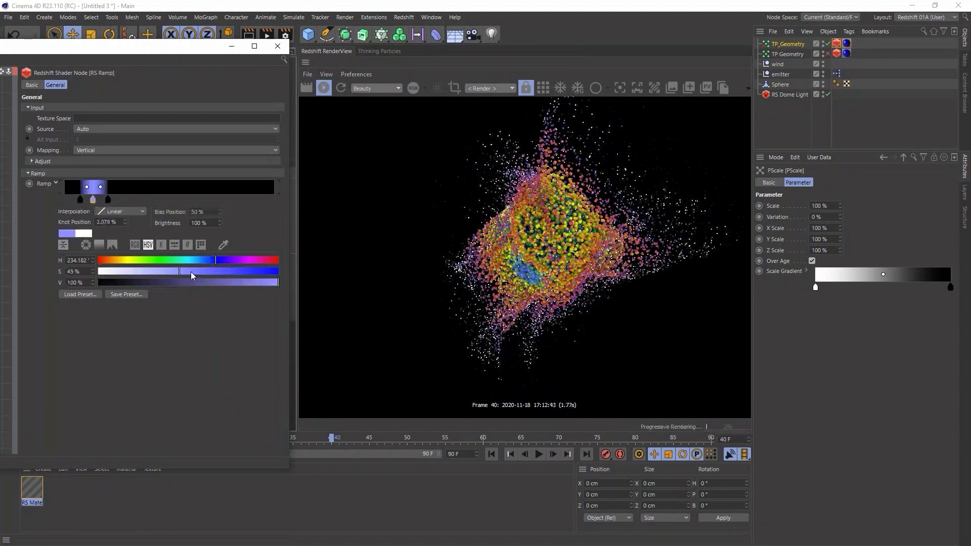
click(197, 260)
drag(217, 271, 279, 271)
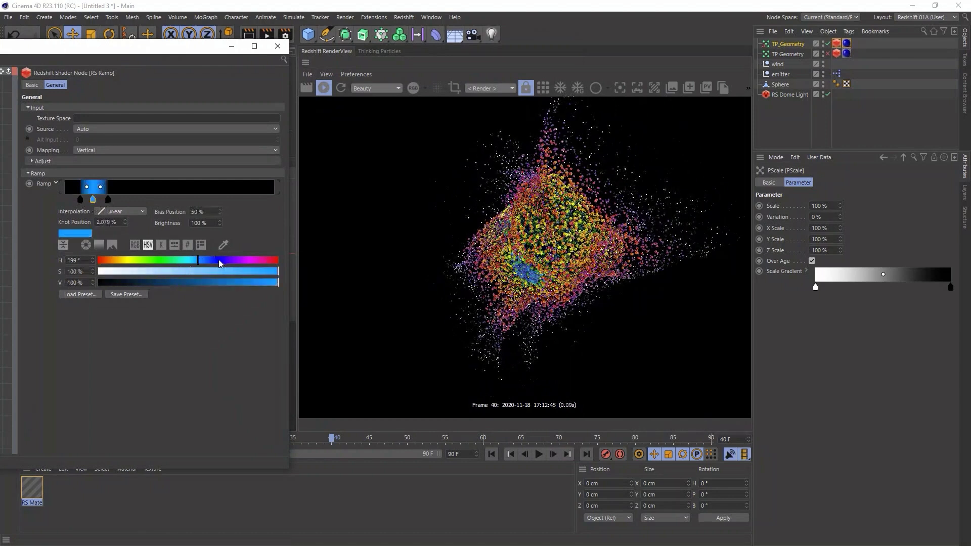
click(202, 274)
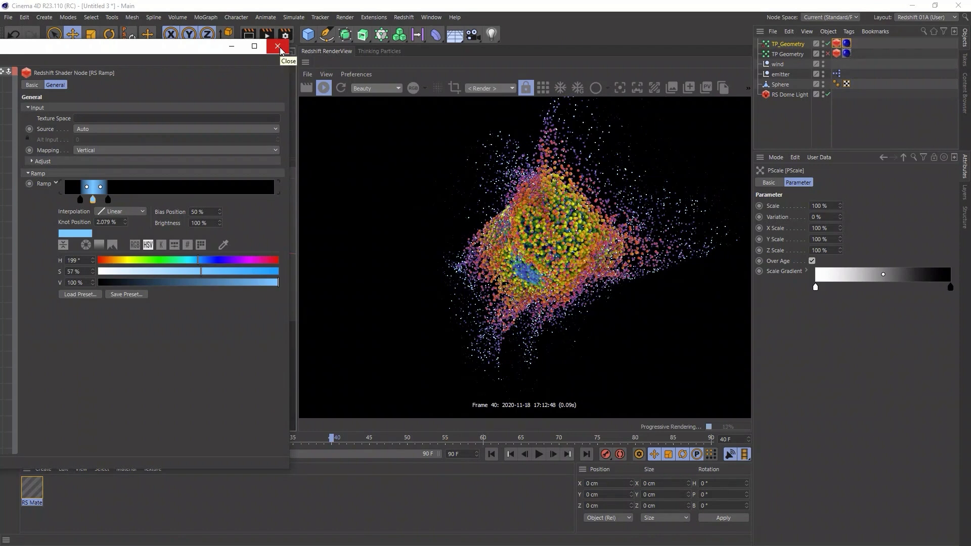
click(278, 46)
Scrub to frame 44 to examine the emissive particles in the render, and clear the object selection
drag(446, 440, 362, 444)
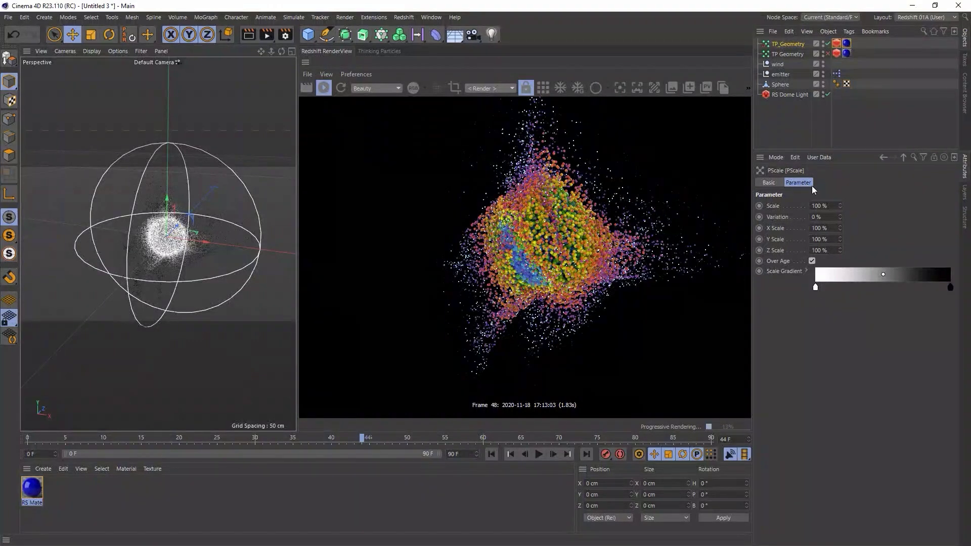
click(792, 121)
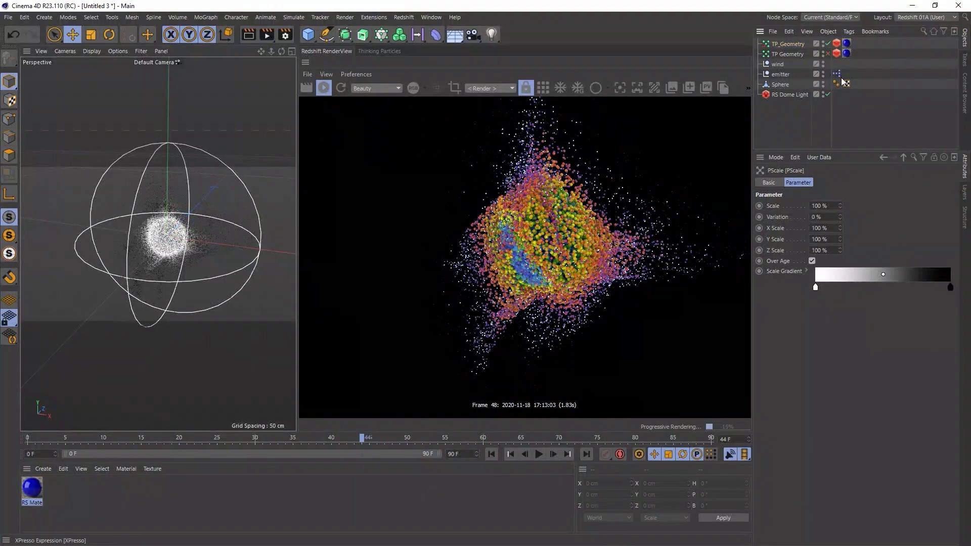
click(779, 75)
click(787, 139)
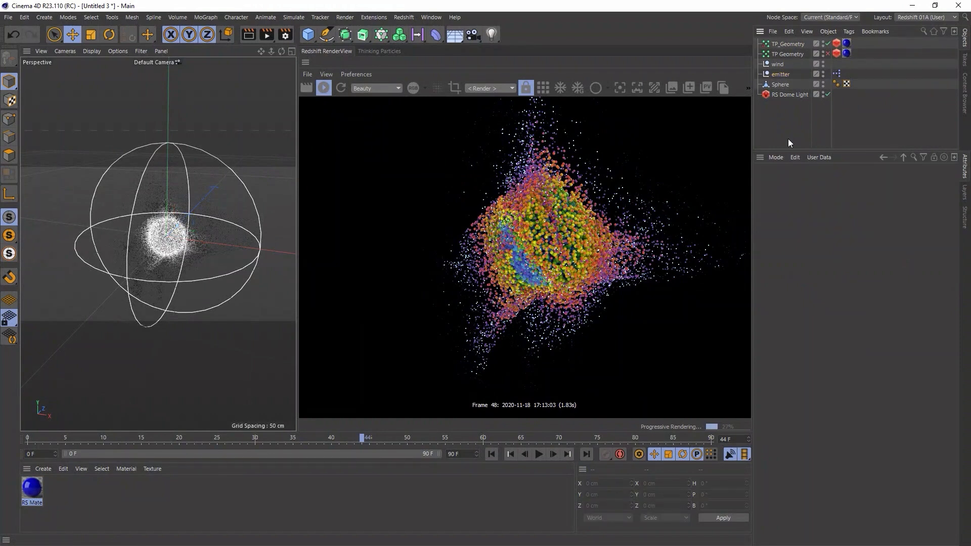
Search the preset content for "hdr" and assign Forest Road.hdr as the RS Dome Light's dome map
click(786, 95)
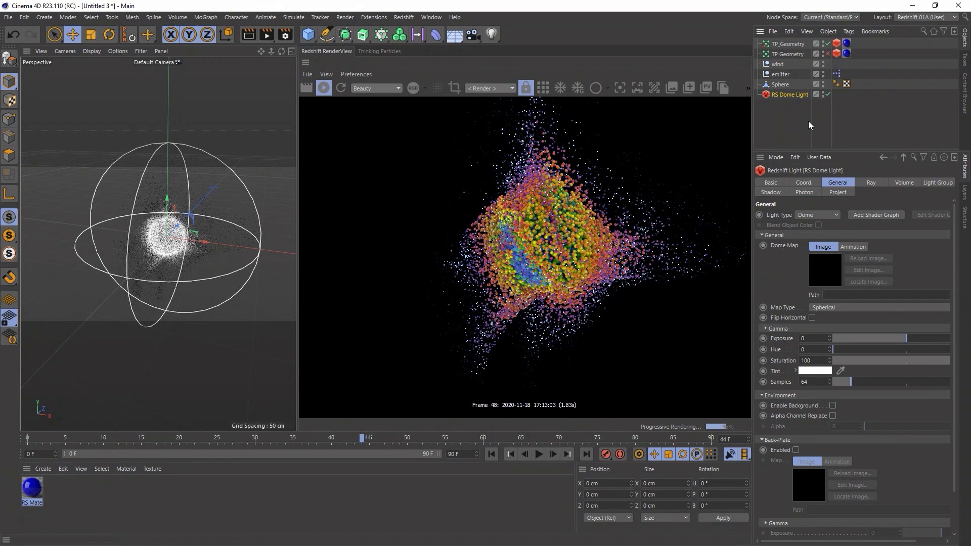
click(965, 96)
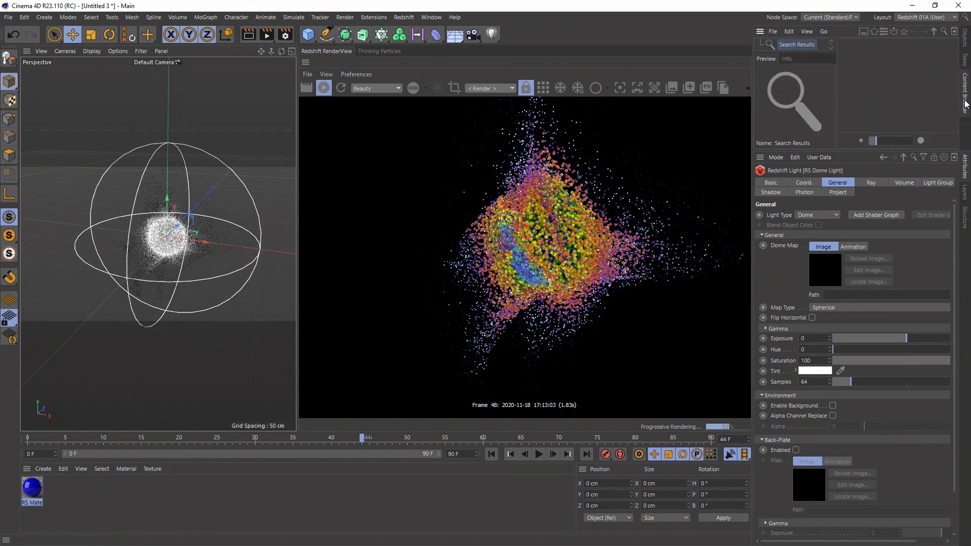
click(944, 33)
key(Return)
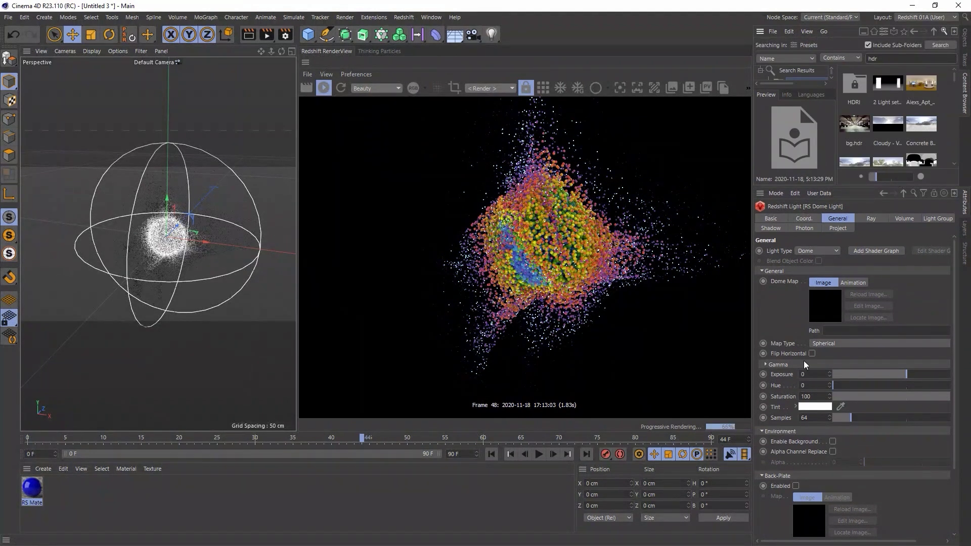
drag(834, 187, 834, 248)
drag(888, 204, 847, 397)
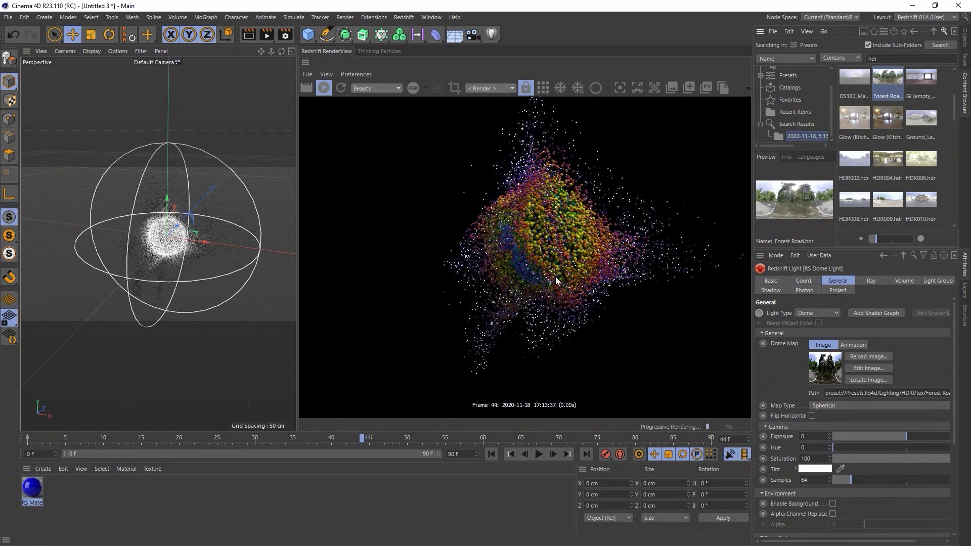
click(964, 39)
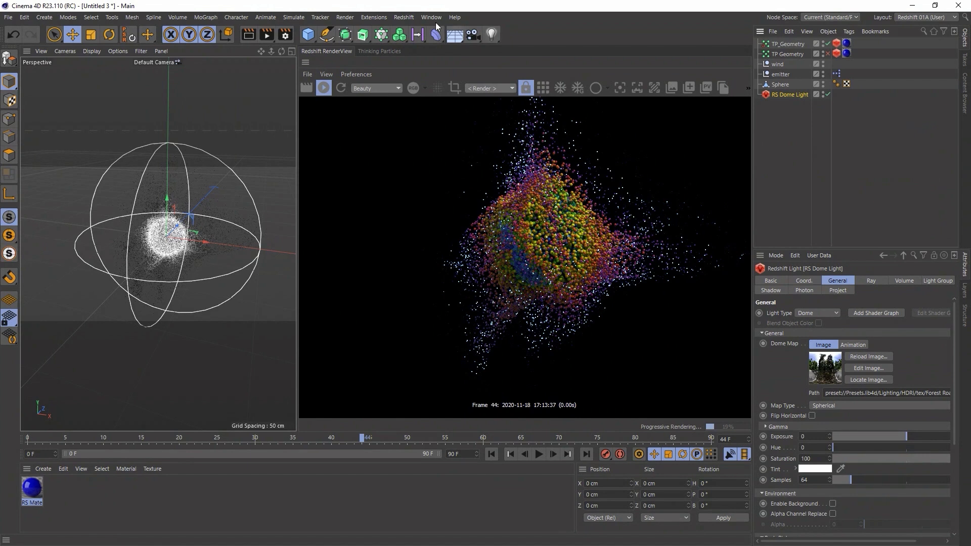
Add a Redshift Area Light to the scene
click(404, 17)
mouse_move(440, 45)
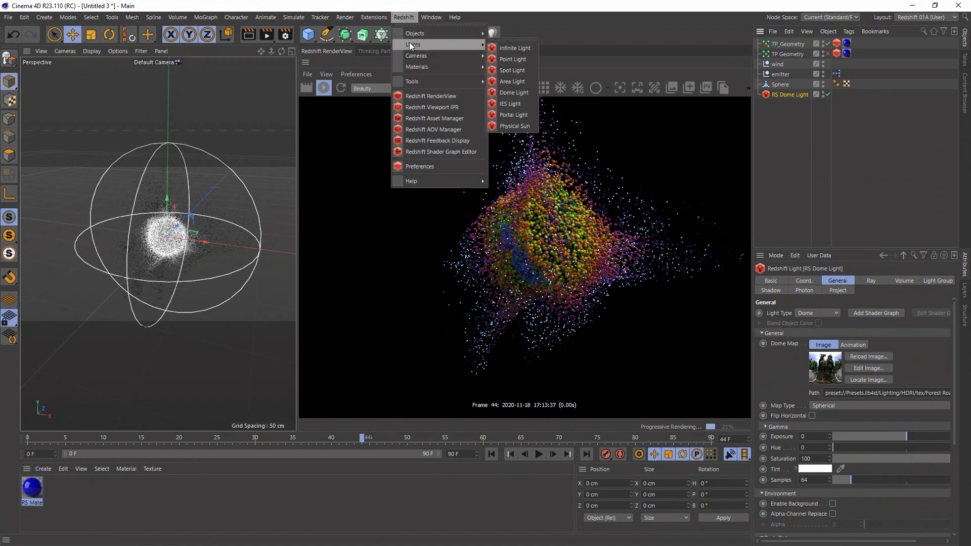
click(518, 81)
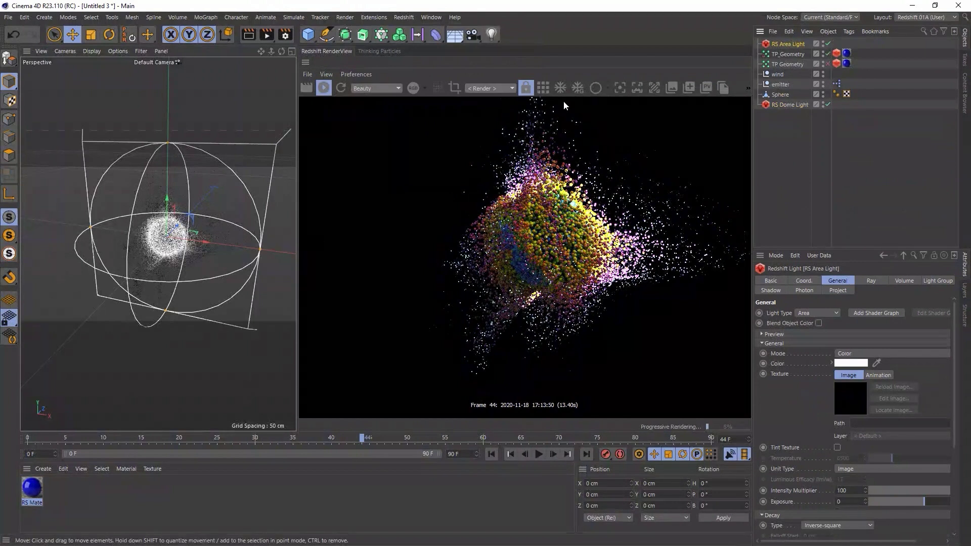
Add a null object at the scene origin and keep its name as Null
click(307, 34)
click(332, 45)
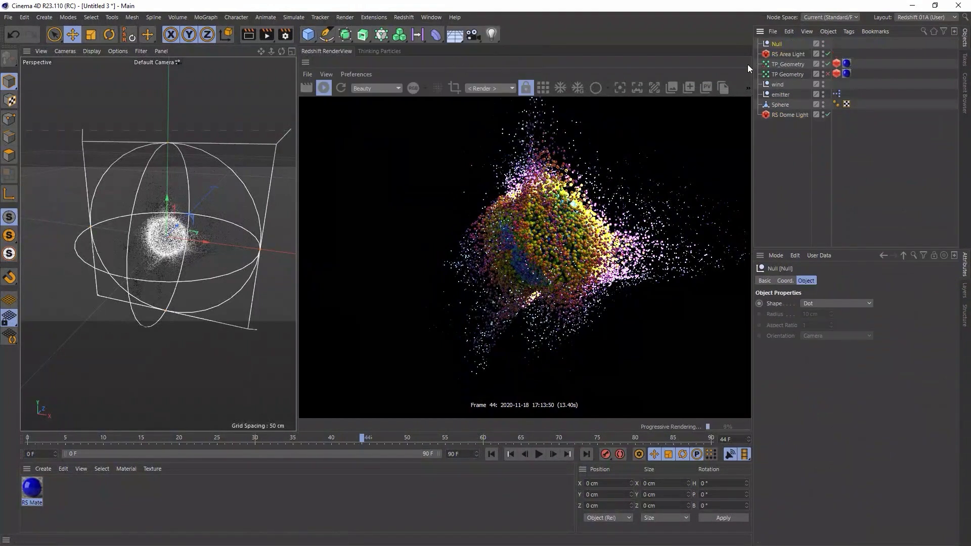
double_click(777, 44)
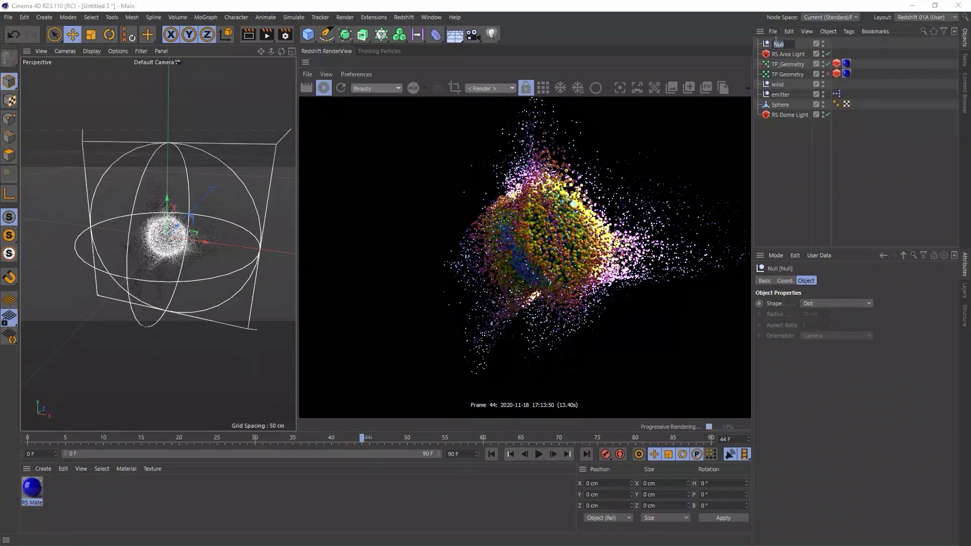
text(Null)
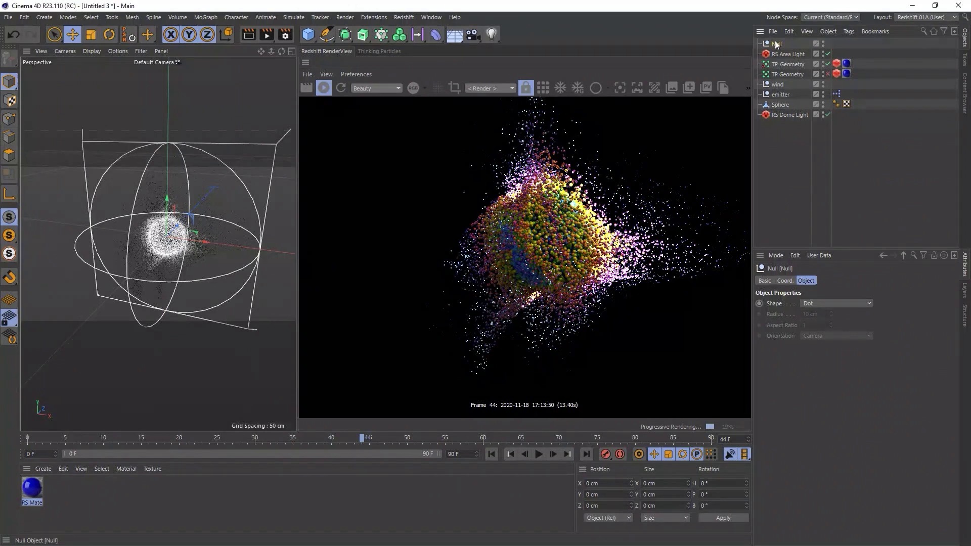
Add a Target tag to the RS Area Light and assign the Null as its target object
right_click(784, 53)
mouse_move(806, 62)
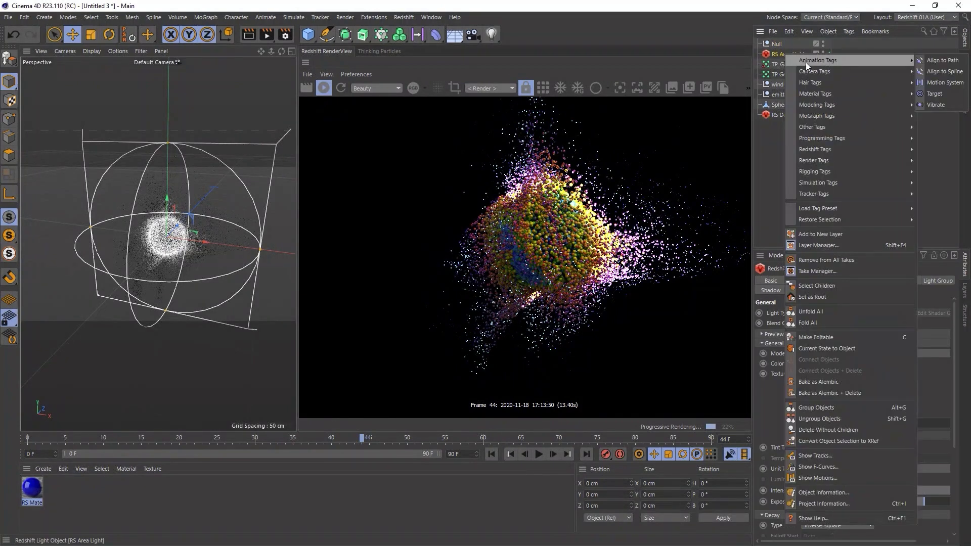
click(933, 95)
drag(779, 43, 812, 304)
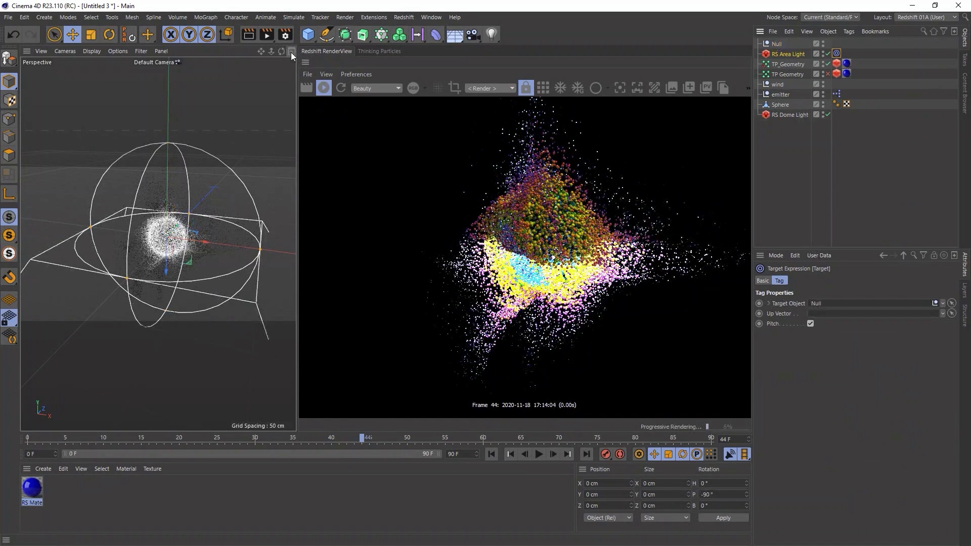
Switch the viewport to the four-view layout and set the Redshift render to use the Perspective view
click(292, 52)
click(254, 86)
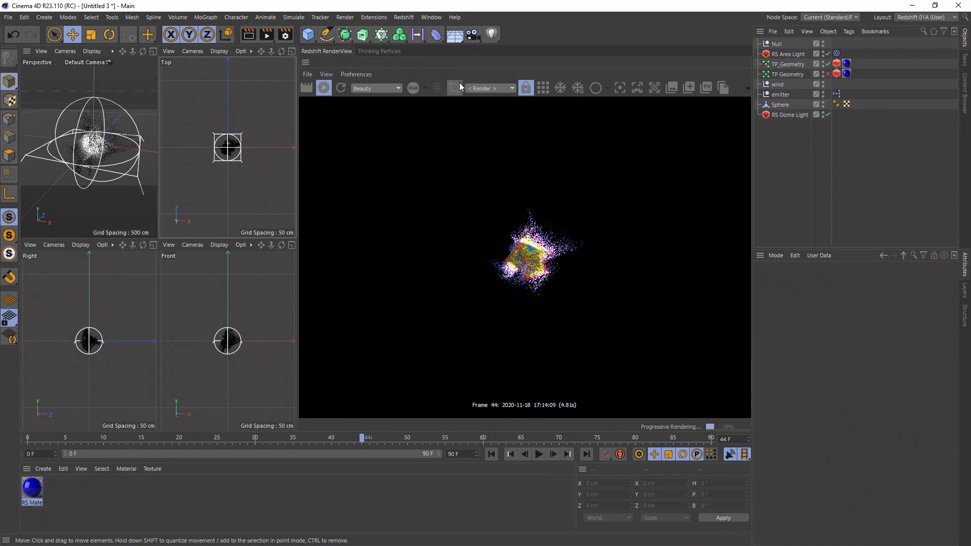
click(481, 88)
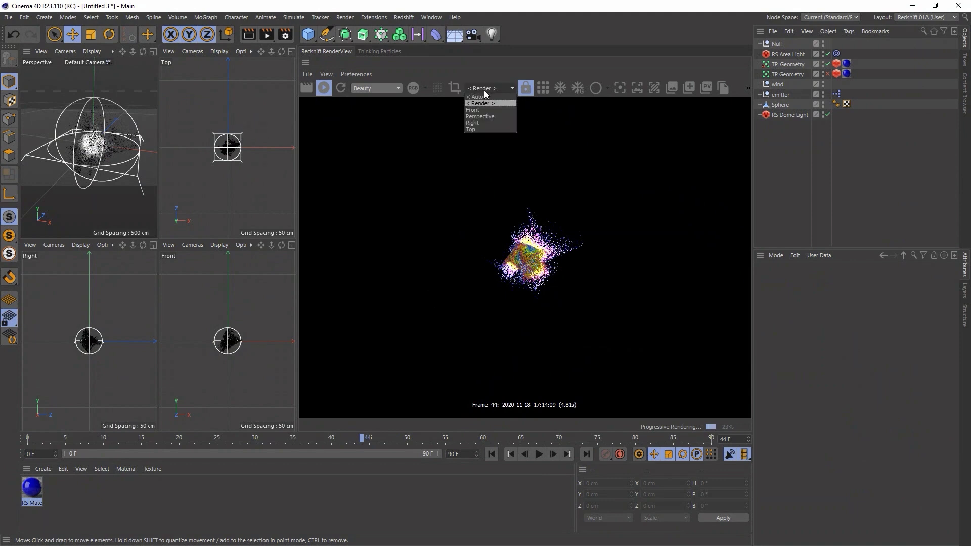
click(490, 117)
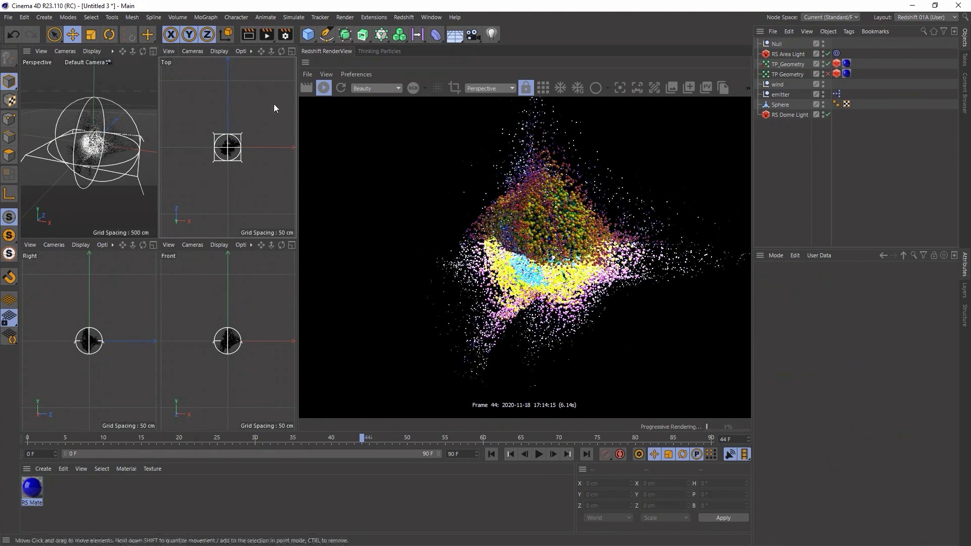
Move the RS Area Light in the Top view to about X -155 cm, Z -163 cm, and add a camera
click(786, 55)
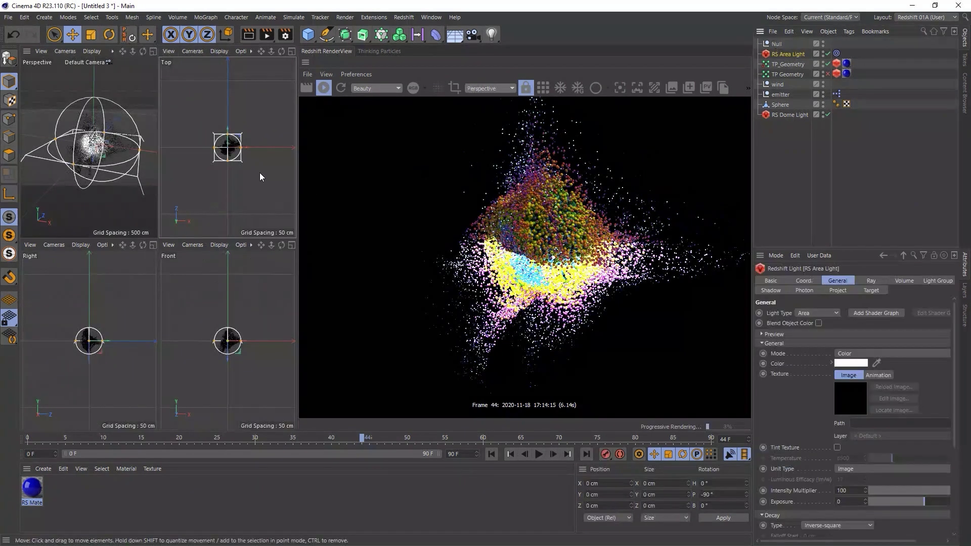
drag(272, 195, 244, 207)
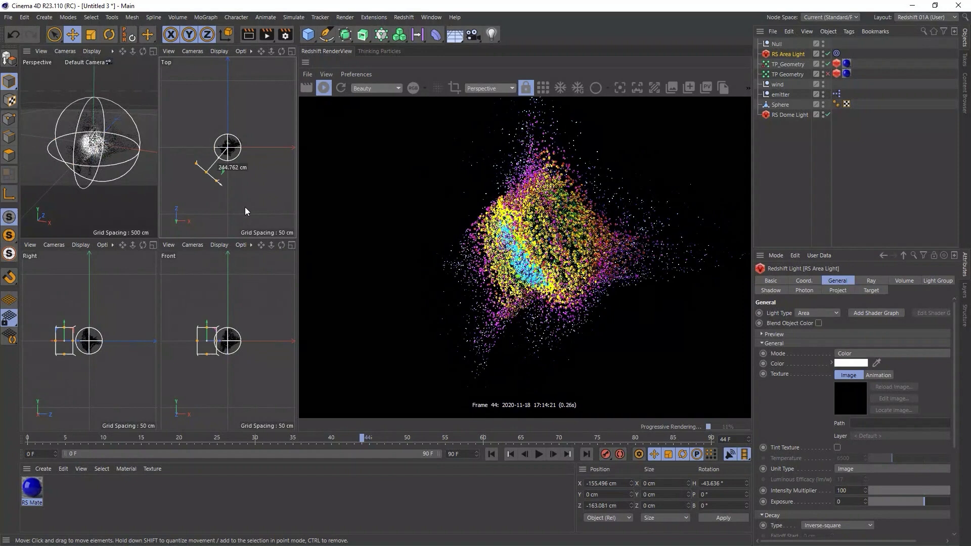
click(123, 89)
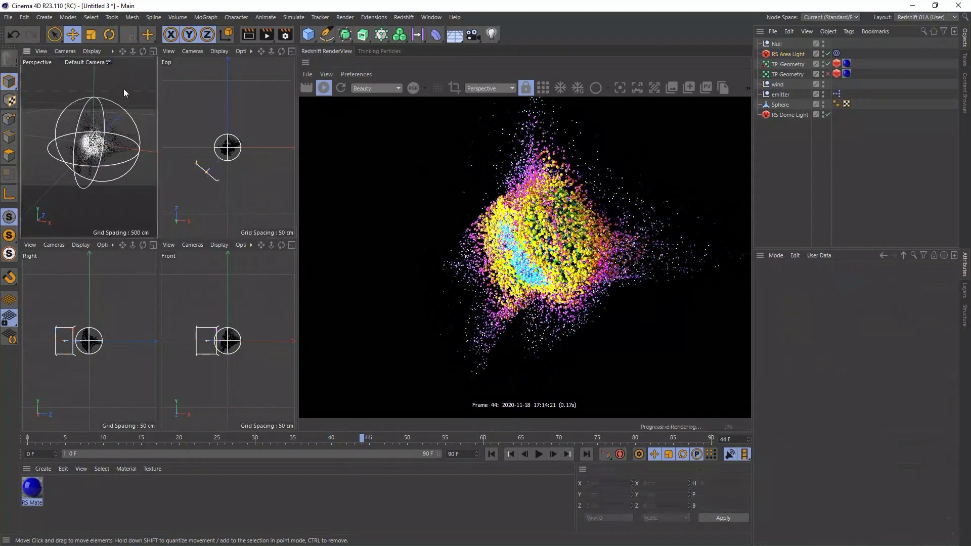
click(472, 35)
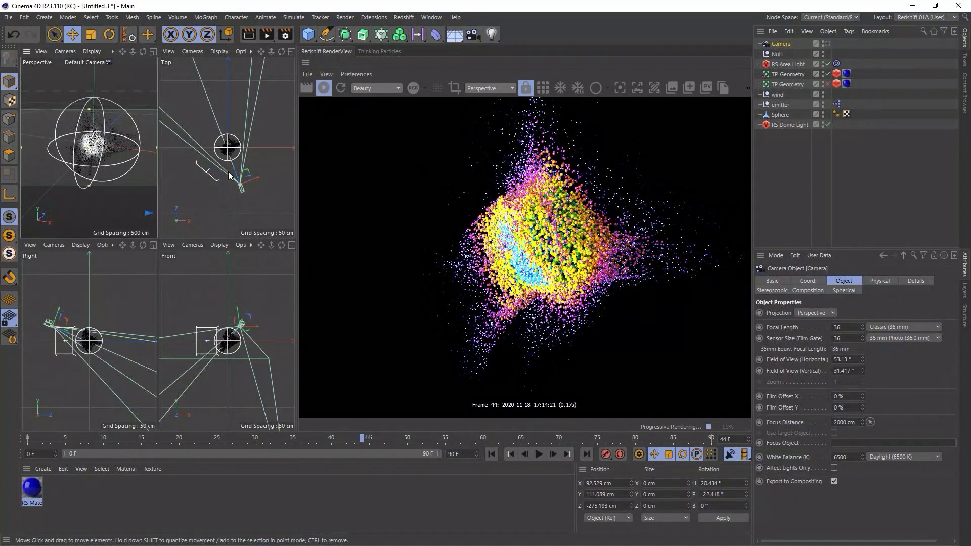
Move the RS Area Light to about X -417 cm, Z -19 cm and tint it orange with H 19°, S 46 %
click(787, 65)
drag(254, 197, 229, 148)
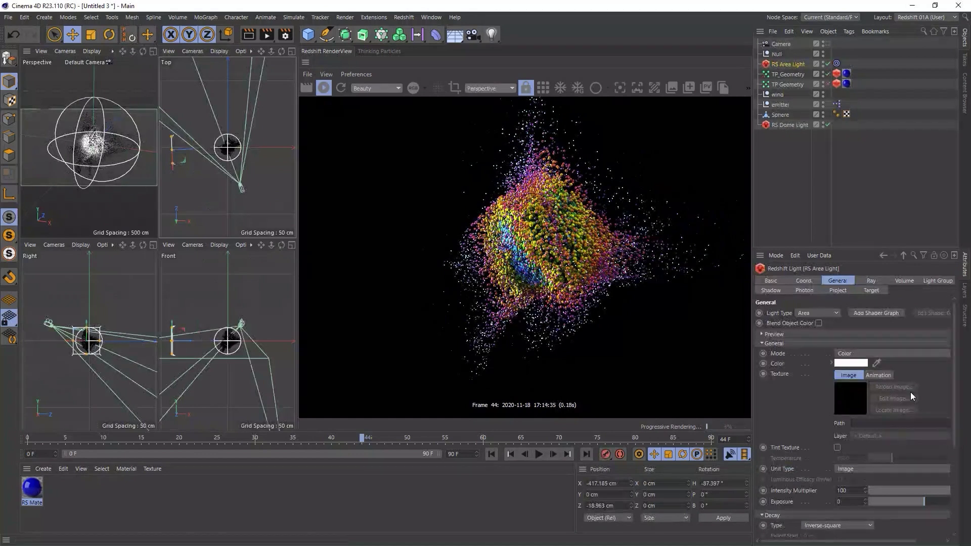
scroll(955, 377, down, 2)
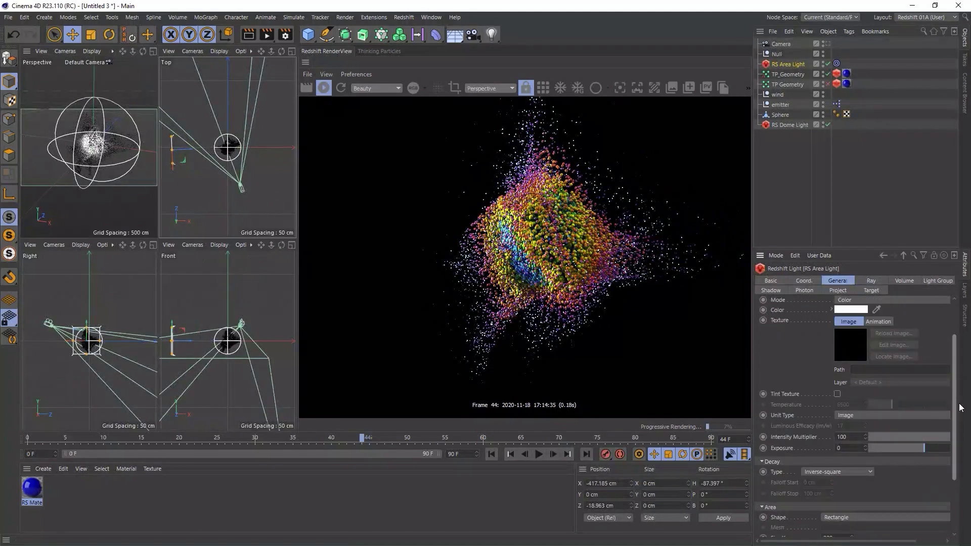
click(832, 318)
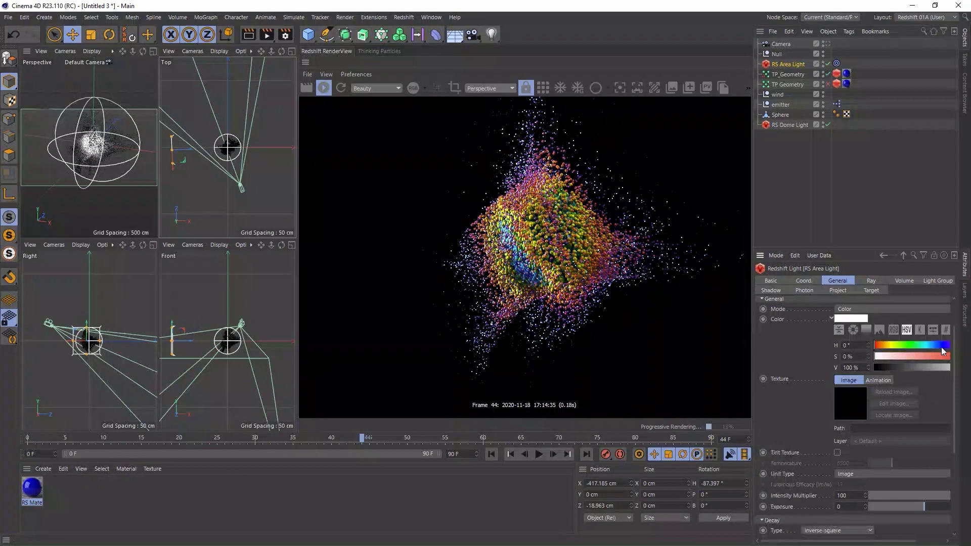
click(879, 347)
drag(888, 356, 921, 356)
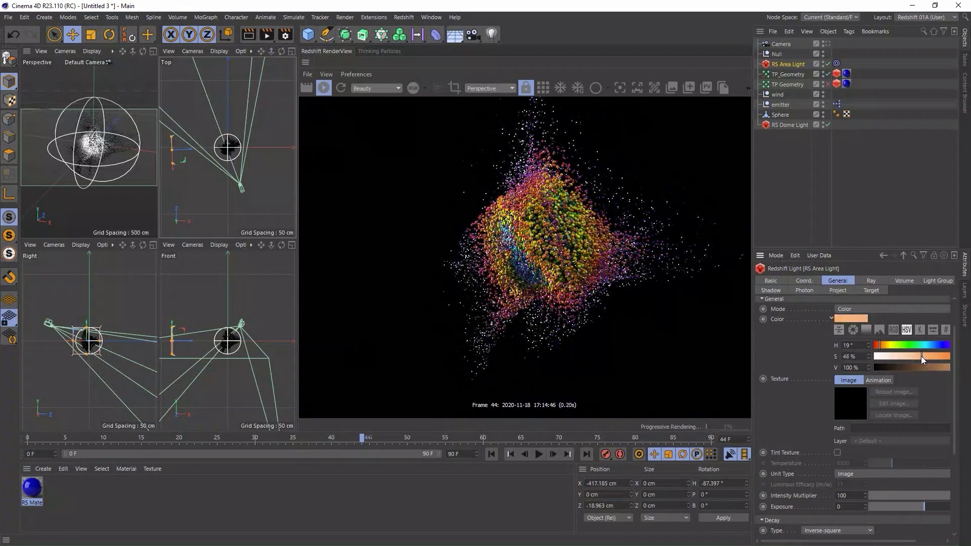
Duplicate the RS Area Light, placing the copy at about X 440 cm, Z 182 cm with a light blue hue of 194°
ctrl+drag(791, 67, 799, 72)
drag(194, 177, 307, 150)
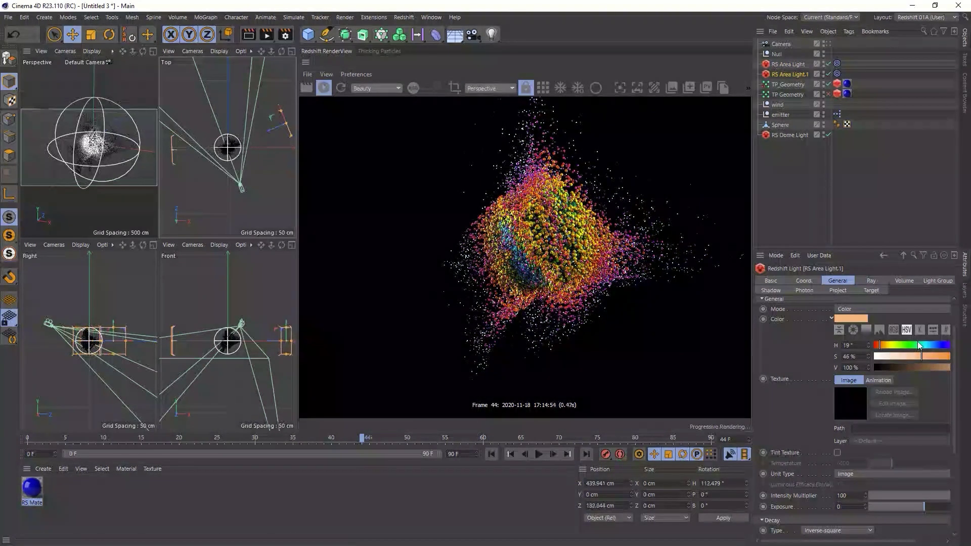
click(931, 346)
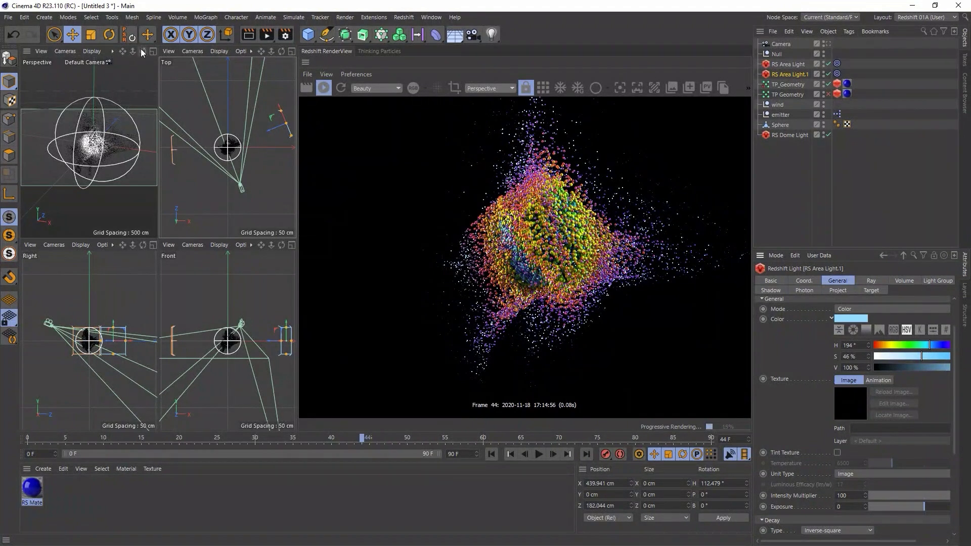
Return to the single Perspective viewport and add a Redshift Environment object to the scene
click(153, 51)
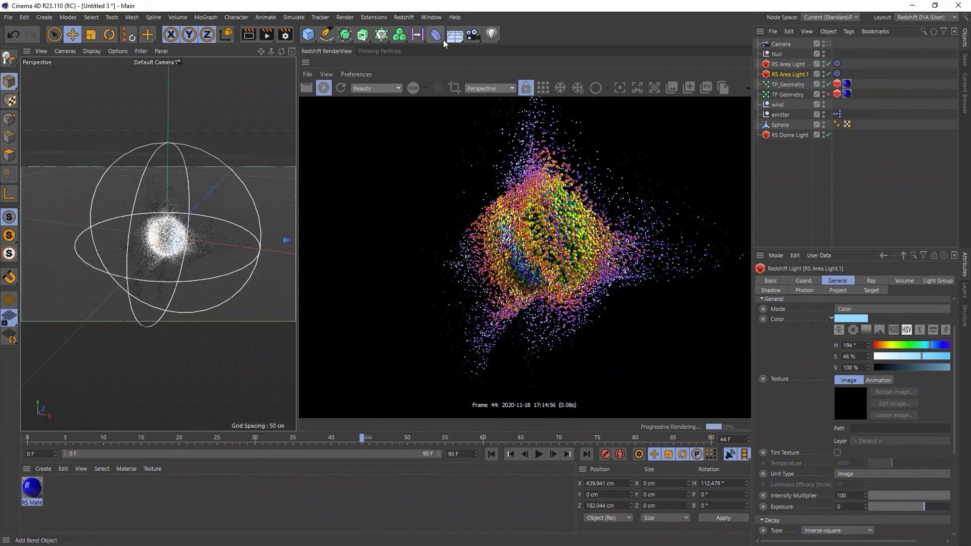
click(403, 17)
mouse_move(440, 34)
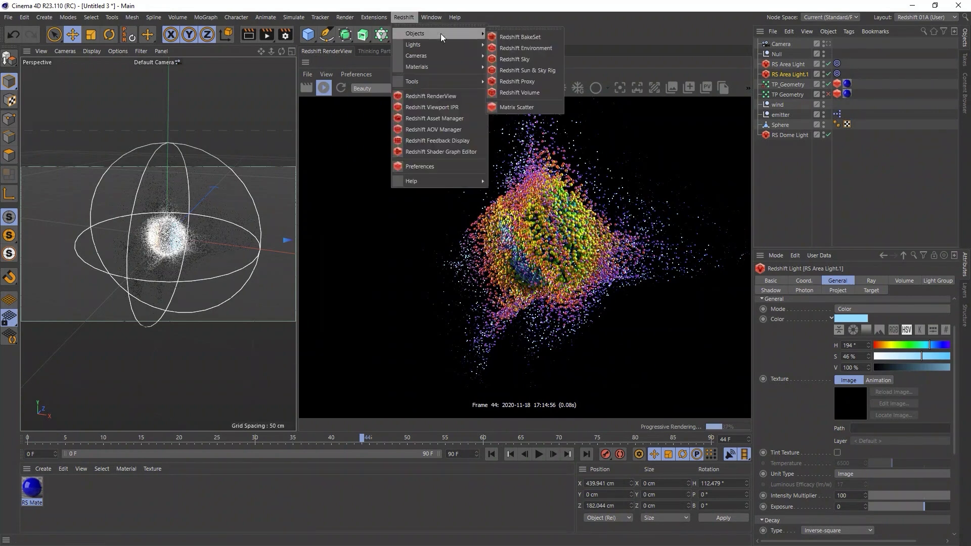
click(530, 48)
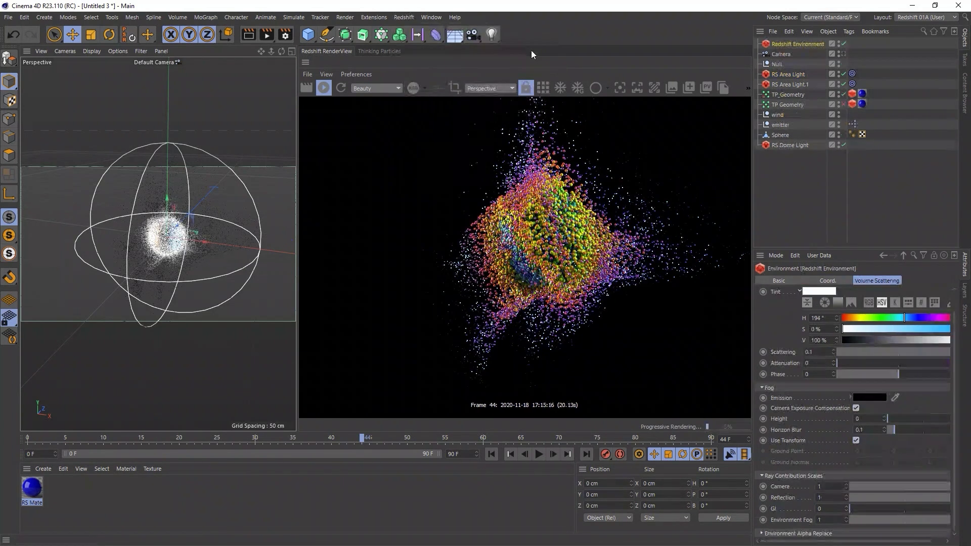
Select both RS area lights and set their volume Contribution Scale to 1
click(792, 76)
shift+click(793, 85)
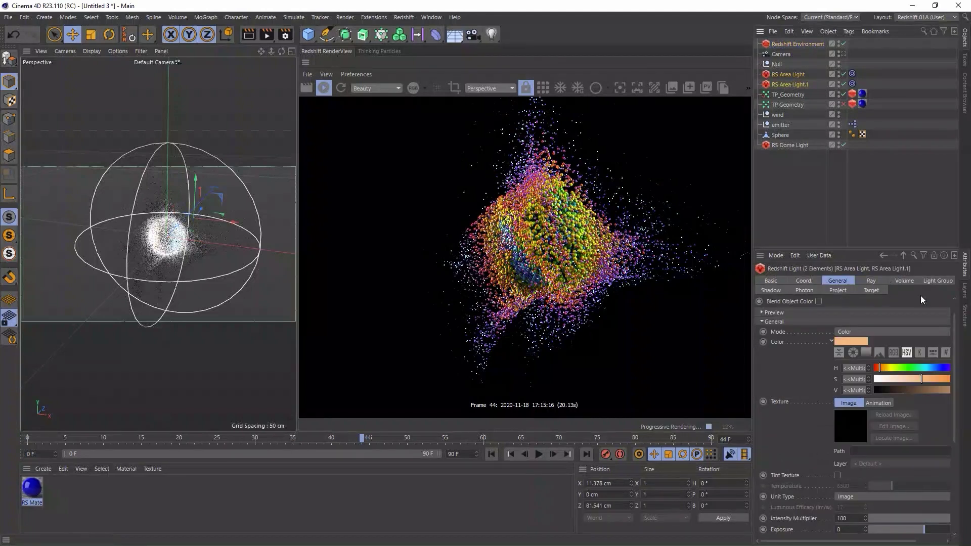
click(892, 280)
click(824, 313)
text(1)
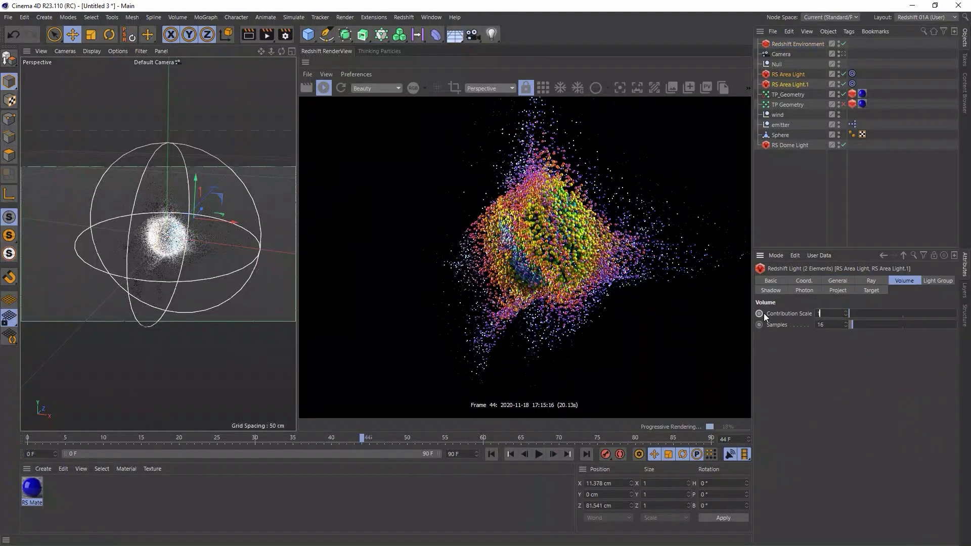
key(Return)
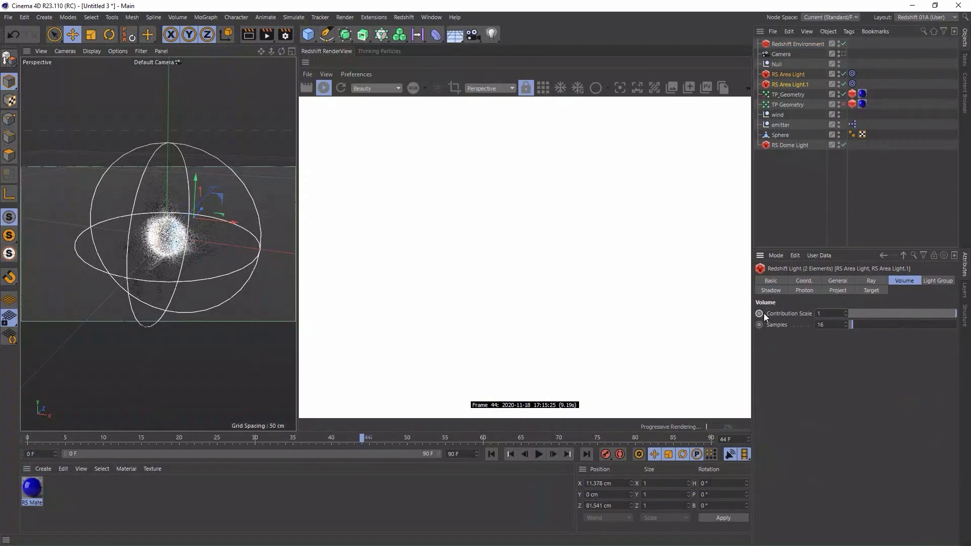
Try a volume Contribution Scale of 0 on both area lights, and set it to 0.001
drag(828, 314, 796, 311)
text(0)
key(Return)
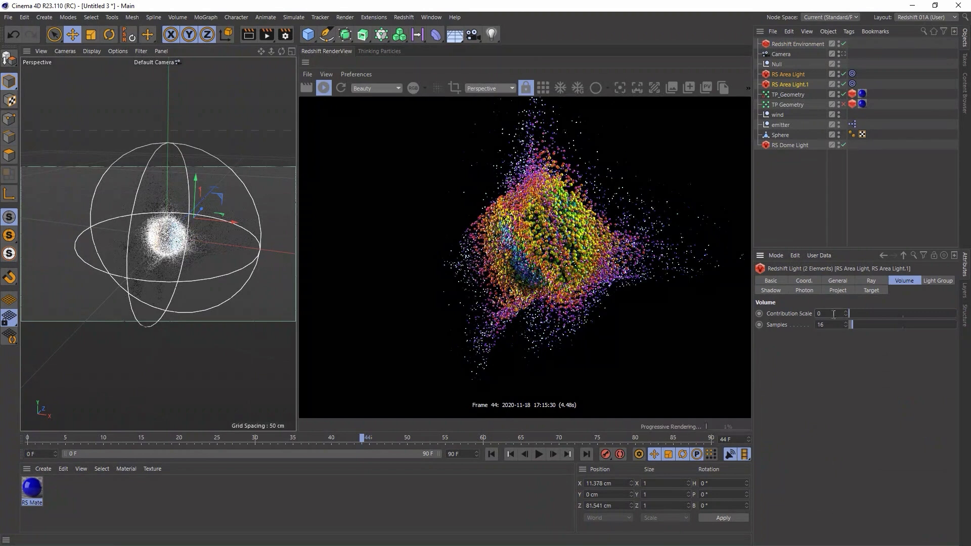
text(.001)
key(Return)
click(833, 314)
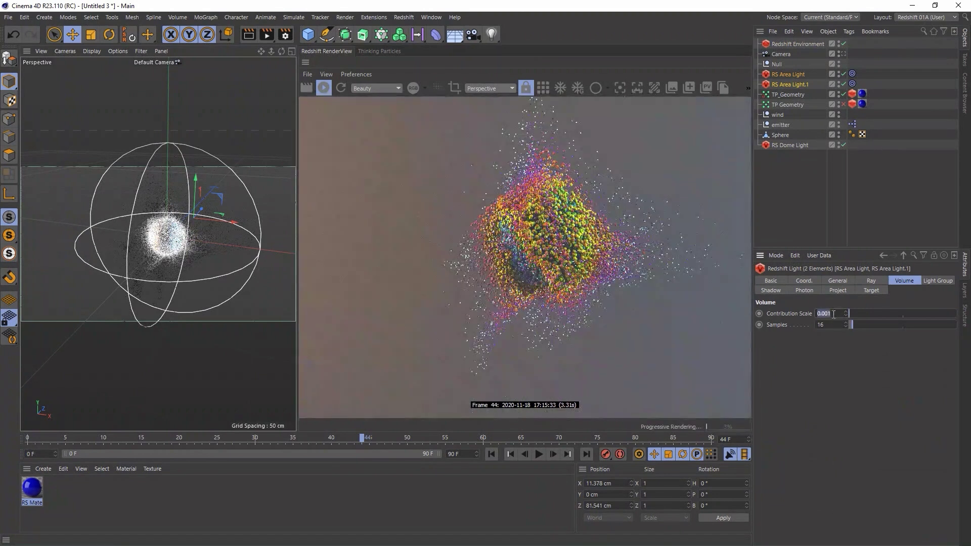
key(Return)
Test a lower Scattering value and a value of 1 on the Redshift Environment, and reset Scattering to its default
click(795, 43)
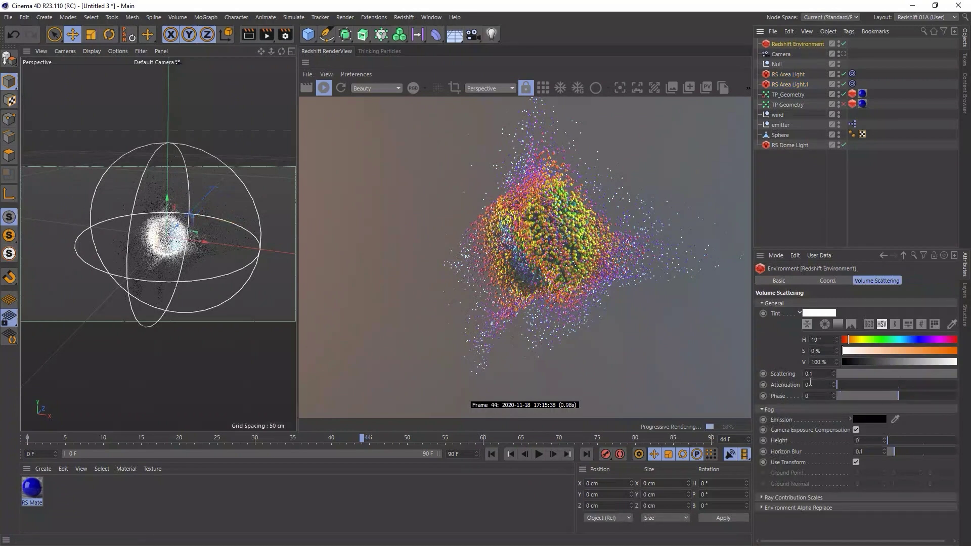
drag(866, 372, 887, 372)
right_click(792, 373)
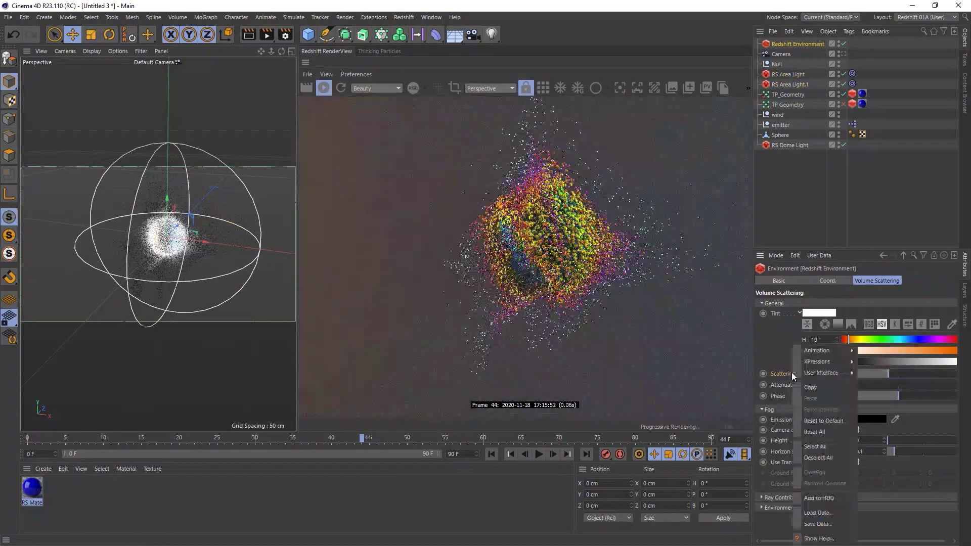
click(810, 387)
click(814, 373)
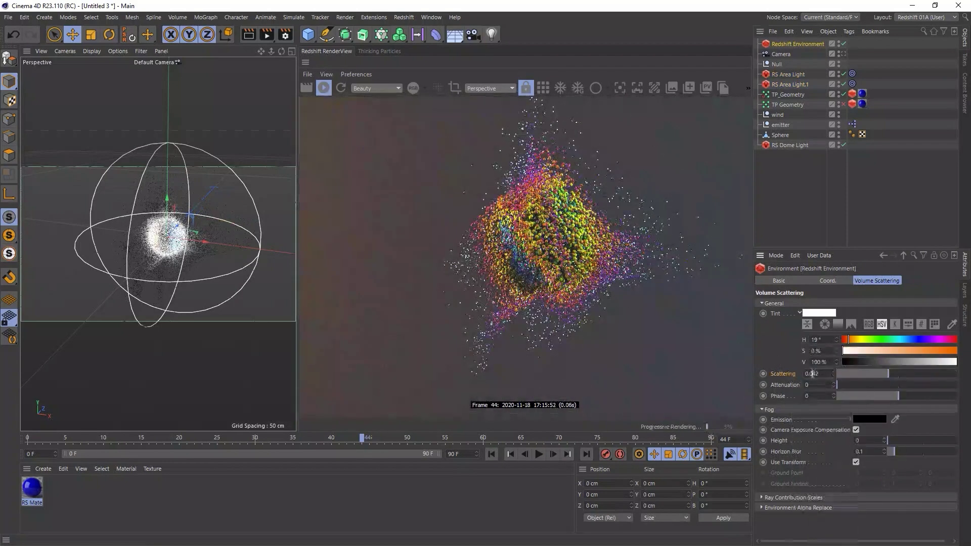
text(1)
key(Return)
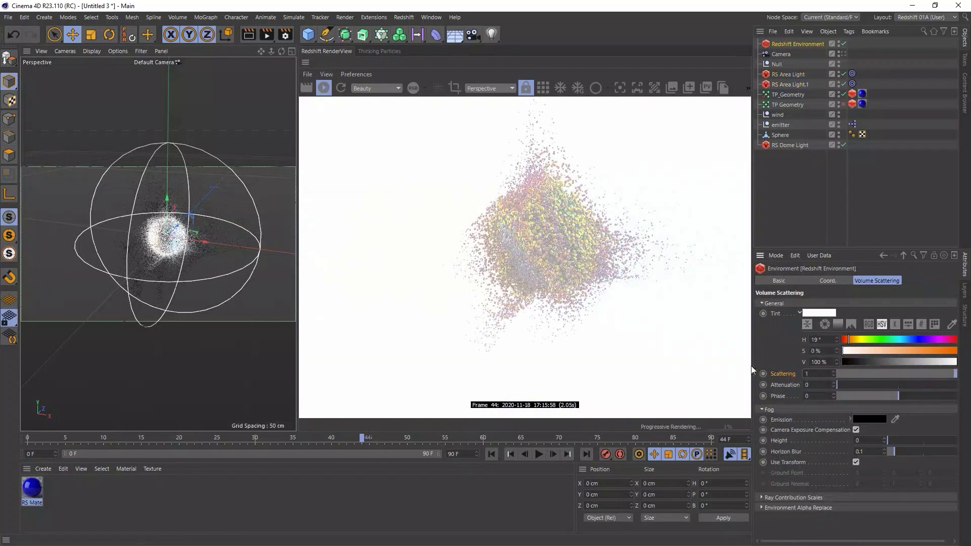
right_click(780, 369)
click(807, 421)
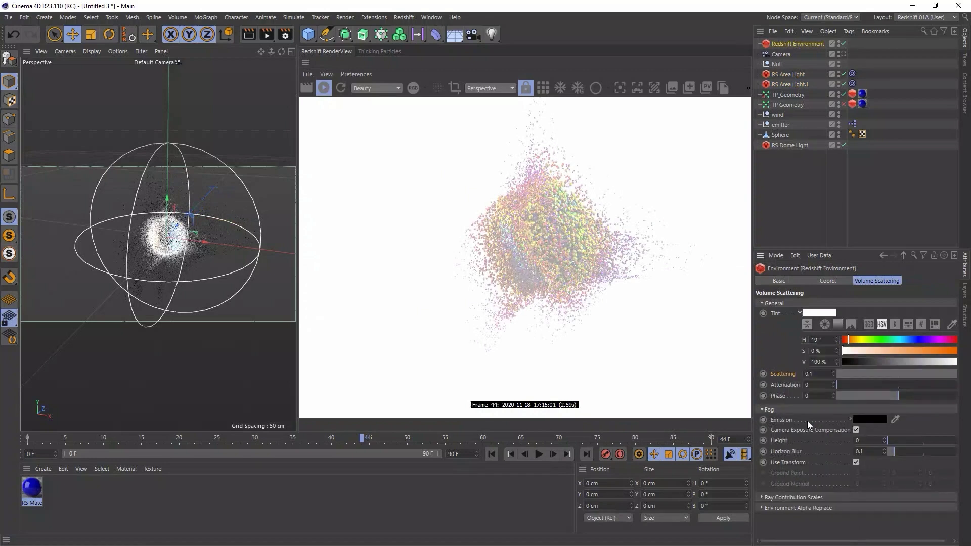
Try a higher Attenuation on the Redshift Environment and reset it to the default
drag(840, 384, 869, 389)
right_click(790, 384)
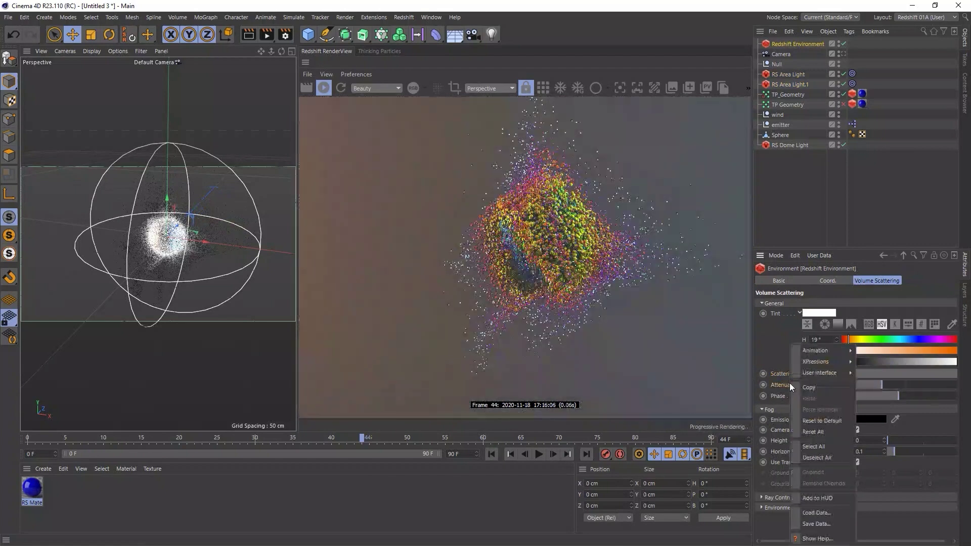
click(814, 419)
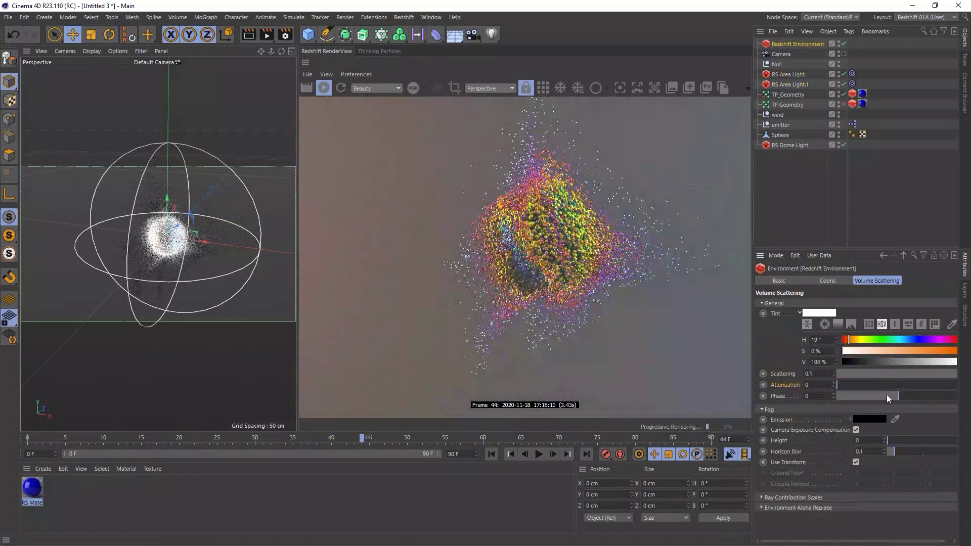
Try different Phase values on the Redshift Environment, restore 0, and review the volume settings of the first area light and the environment
mouse_move(887, 395)
mouse_down()
mouse_move(953, 399)
mouse_move(844, 396)
mouse_move(957, 401)
mouse_move(839, 396)
mouse_move(951, 400)
mouse_move(854, 396)
mouse_move(919, 396)
mouse_move(900, 395)
mouse_up()
double_click(812, 396)
text(033)
key(Return)
click(786, 76)
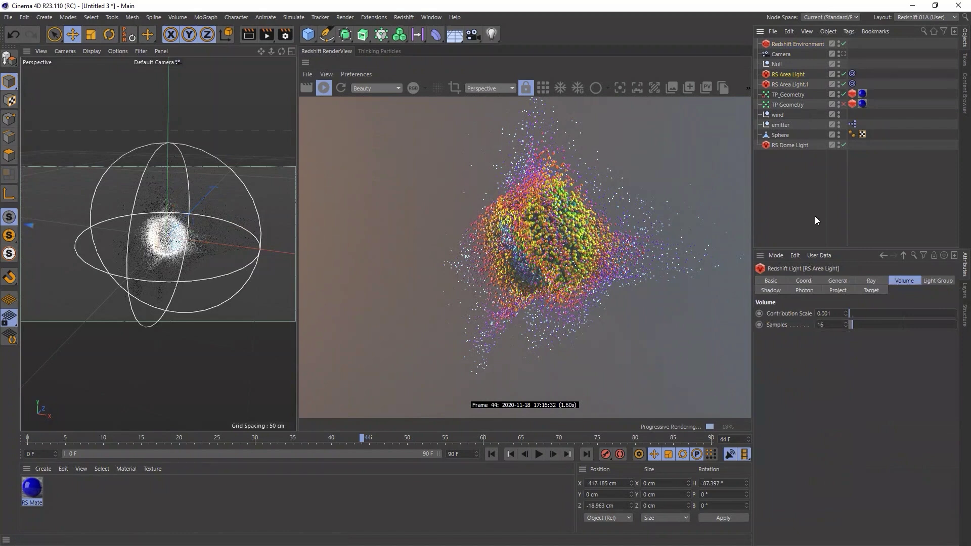
click(797, 44)
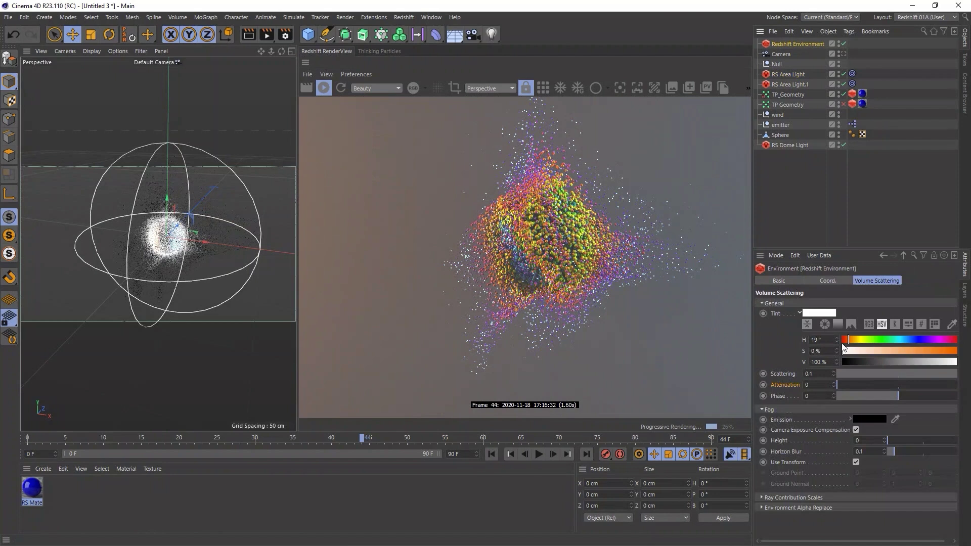
Raise the colour saturation of the orange RS Area Light to 93%
click(762, 409)
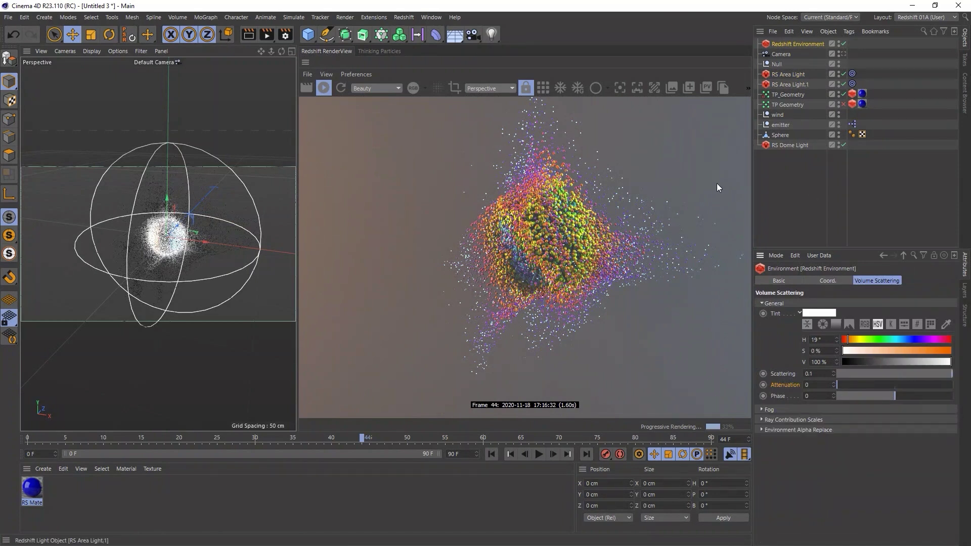
click(800, 77)
click(838, 280)
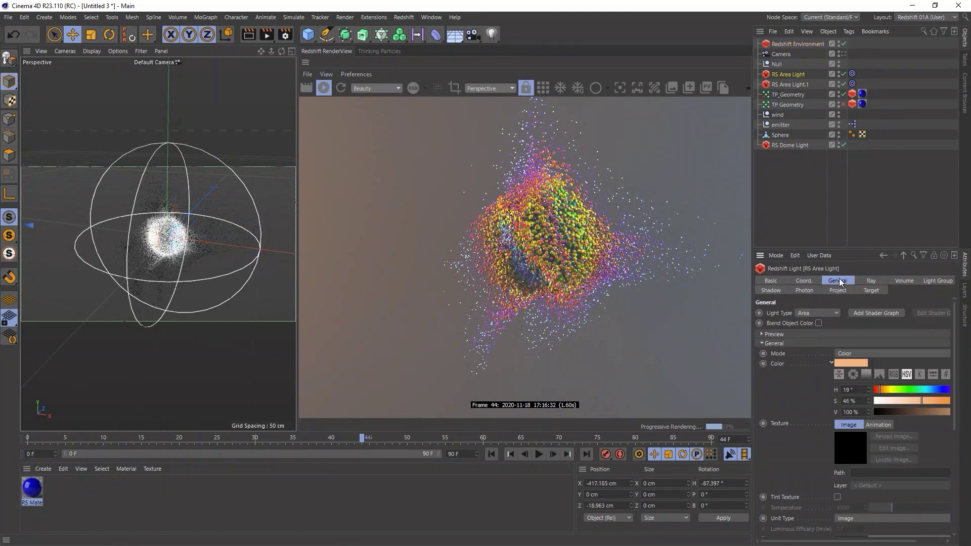
drag(933, 402, 948, 403)
Set the colour of RS Area Light.1 to a cyan with hue 178° and saturation 93%
click(789, 85)
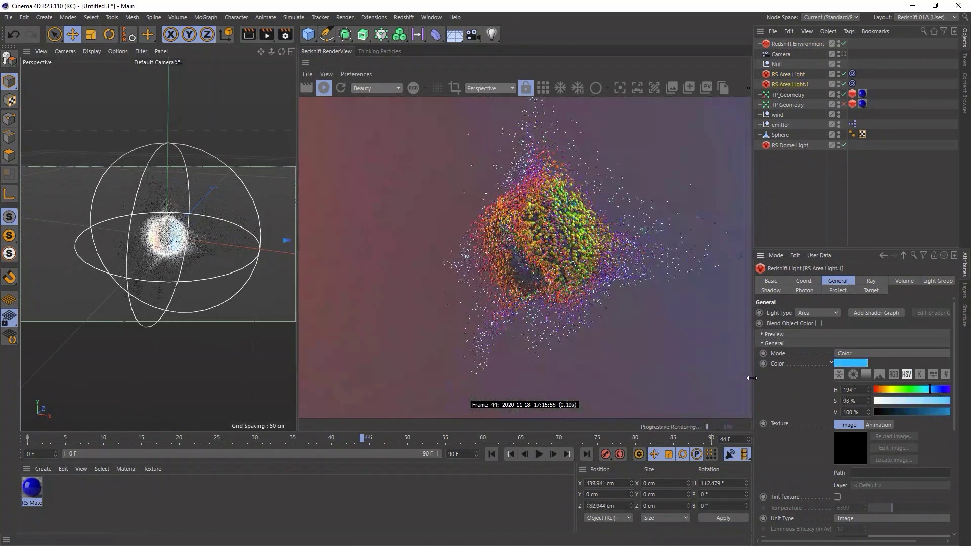
drag(752, 377, 703, 378)
drag(888, 388, 884, 390)
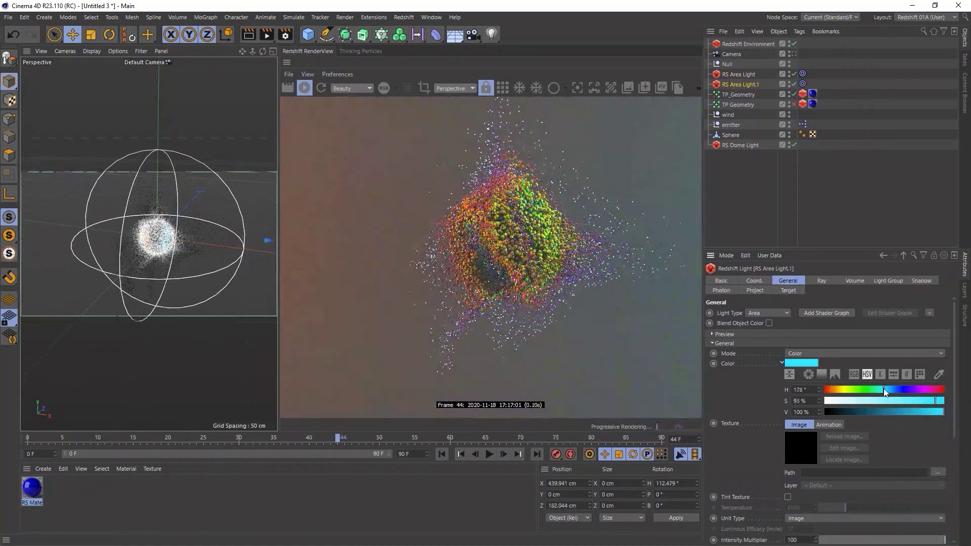
click(746, 207)
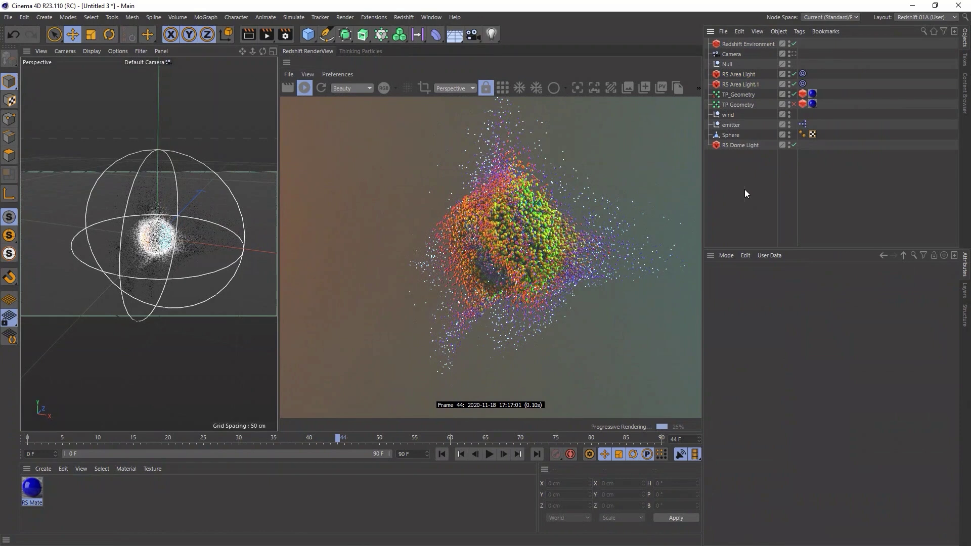
Lower the Intensity Multiplier of both area lights together to darken the fog
click(750, 74)
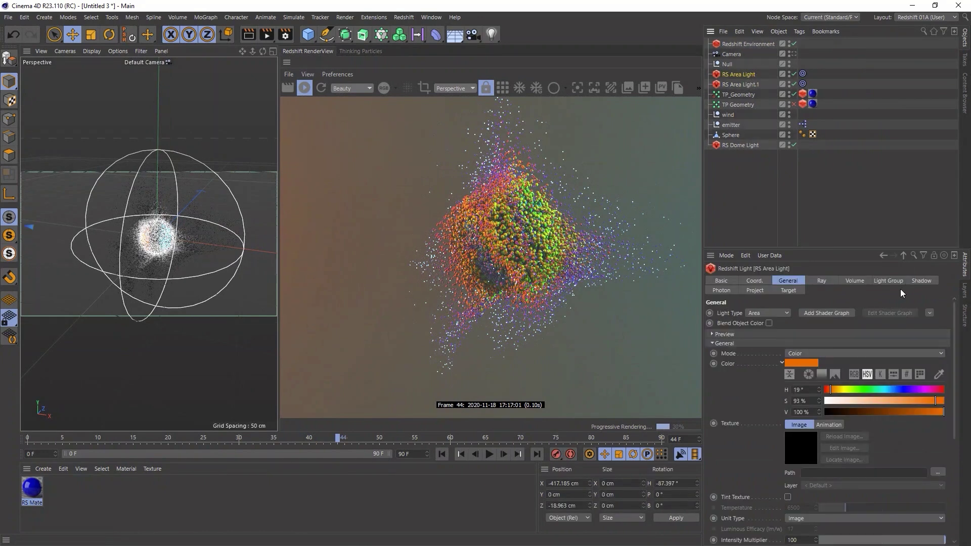
ctrl+click(740, 85)
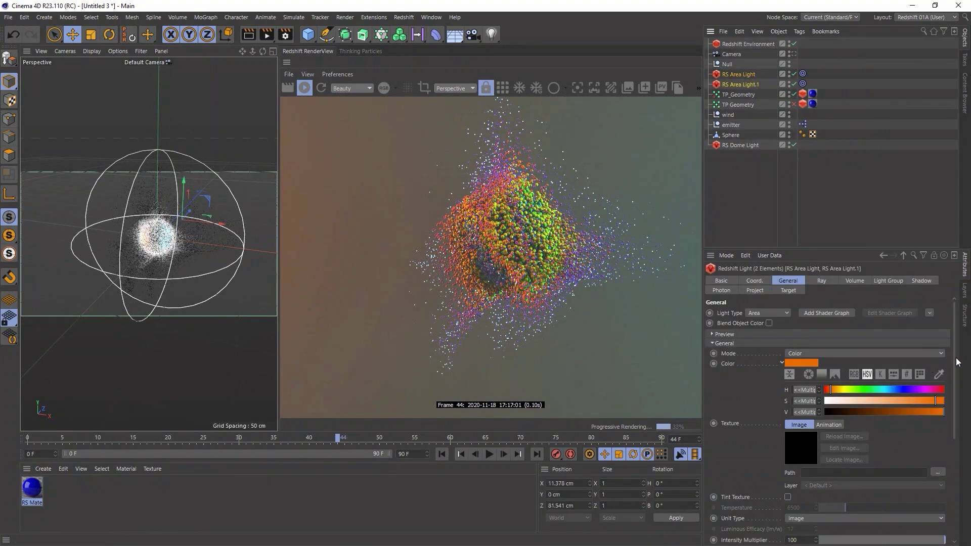
scroll(942, 414, down, 5)
click(931, 438)
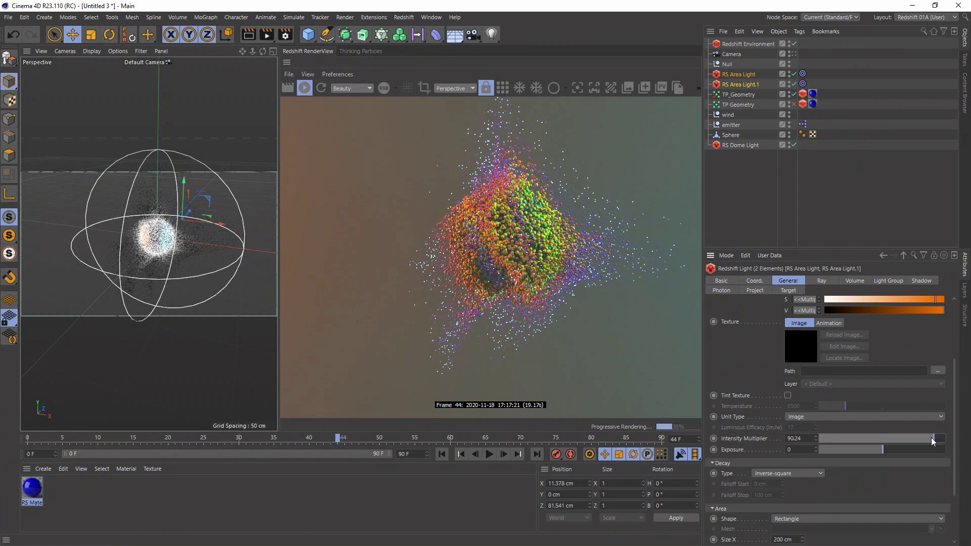
drag(930, 438, 866, 438)
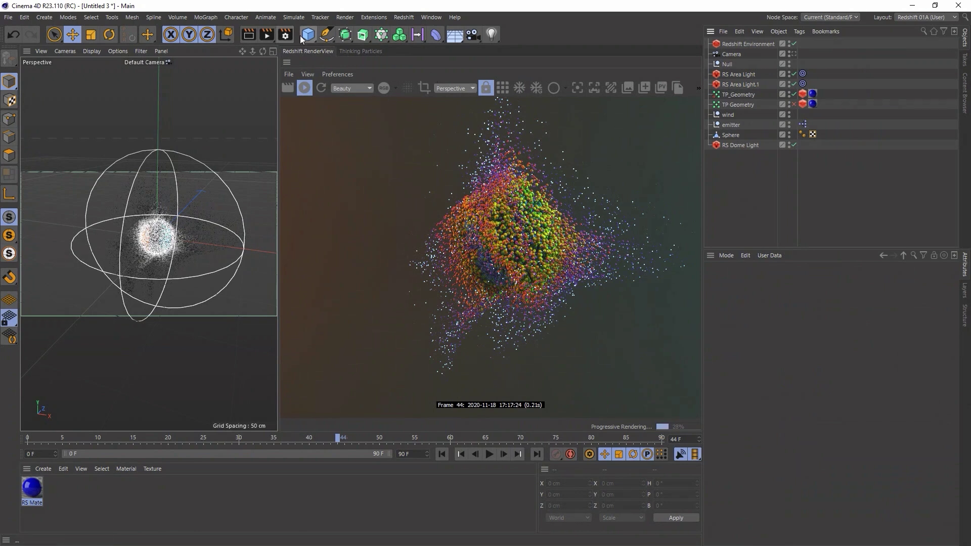
Open the render settings and test-render the current frame to the Picture Viewer with the Standard renderer
click(284, 35)
click(335, 109)
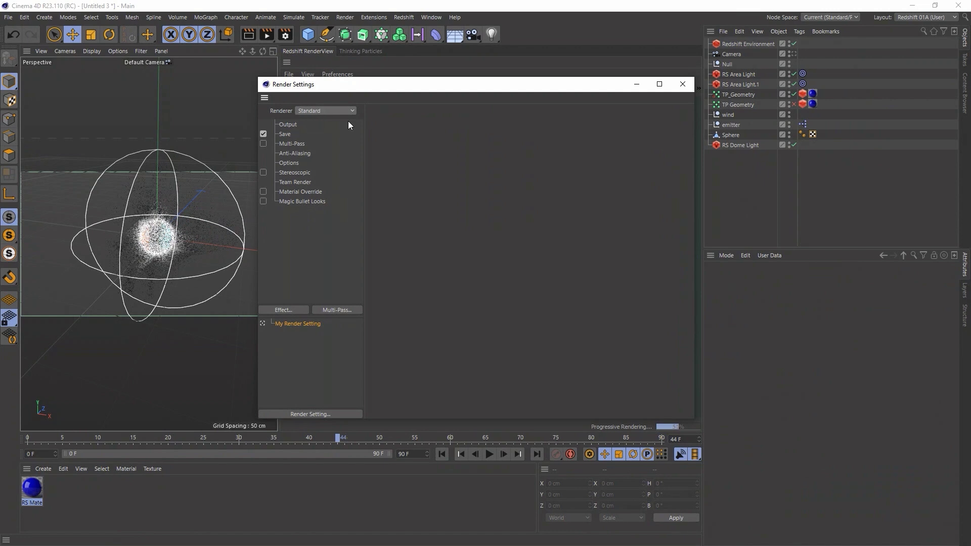
drag(349, 92, 618, 149)
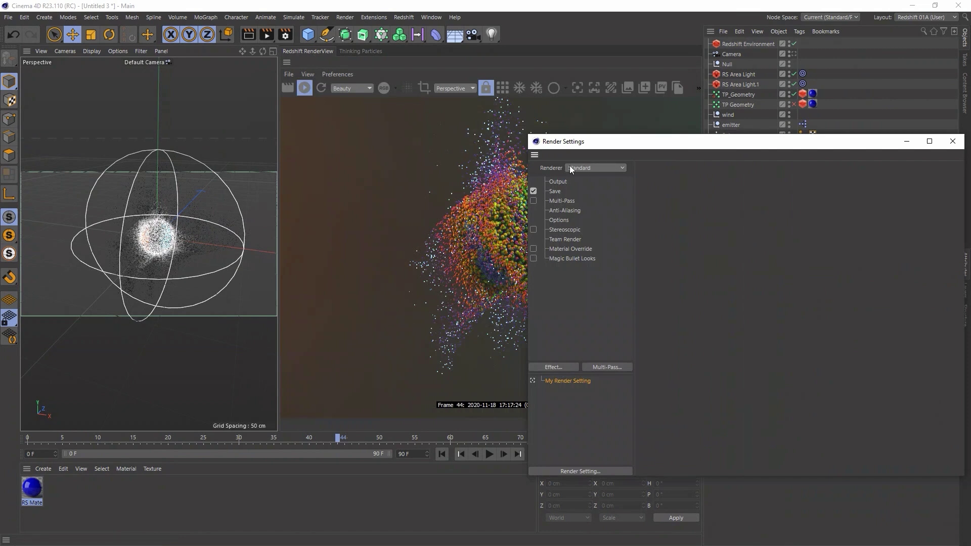
drag(615, 148, 486, 132)
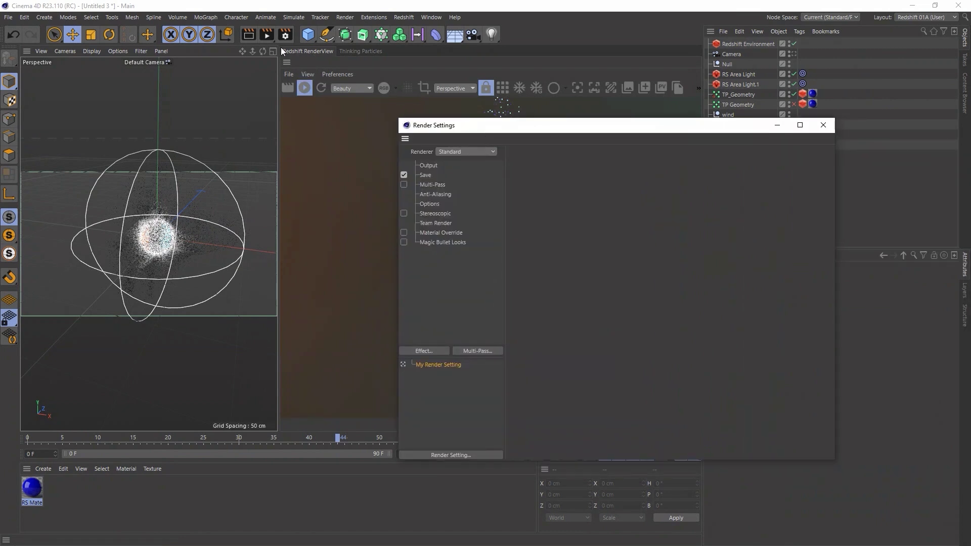
click(266, 34)
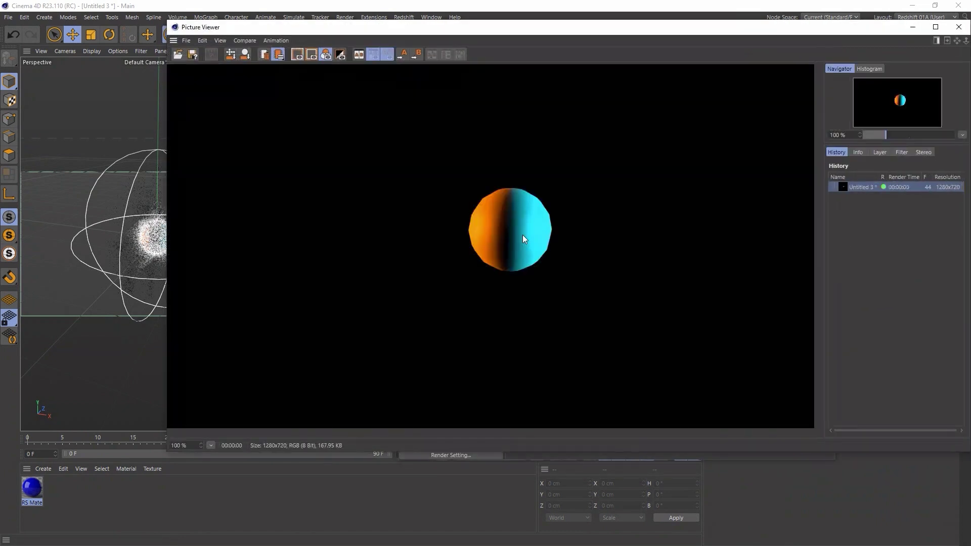
drag(608, 33, 553, 53)
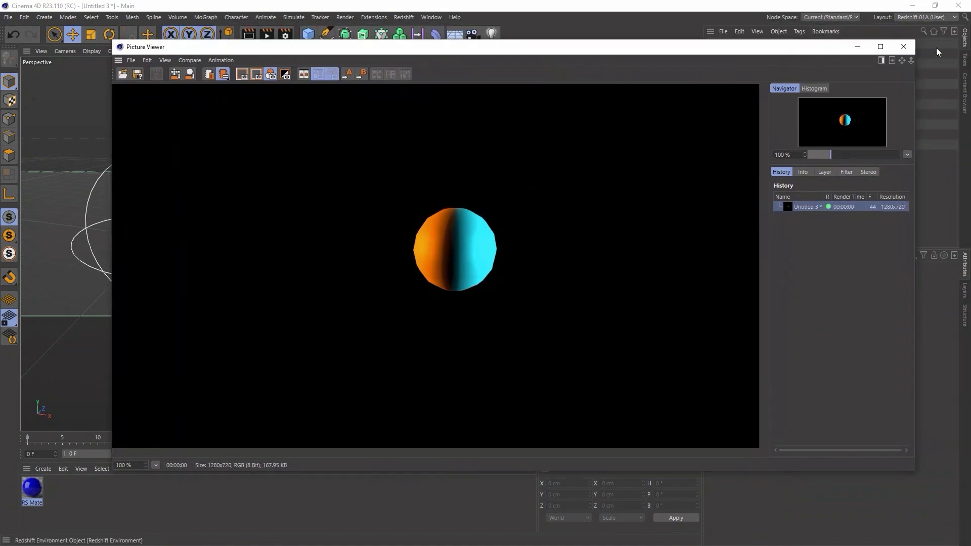
click(900, 47)
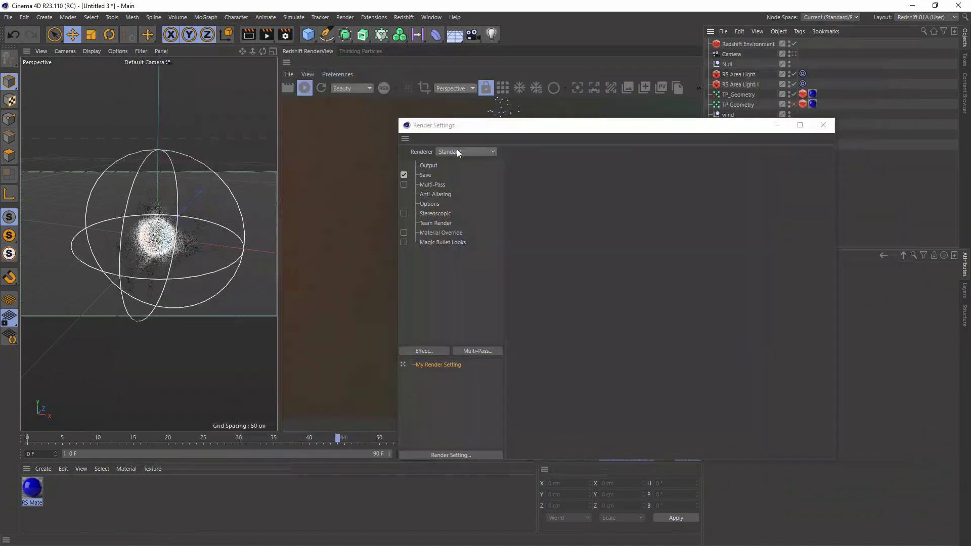
Load the saved Redshift 01A render preset and delete the default My Render Setting
click(464, 454)
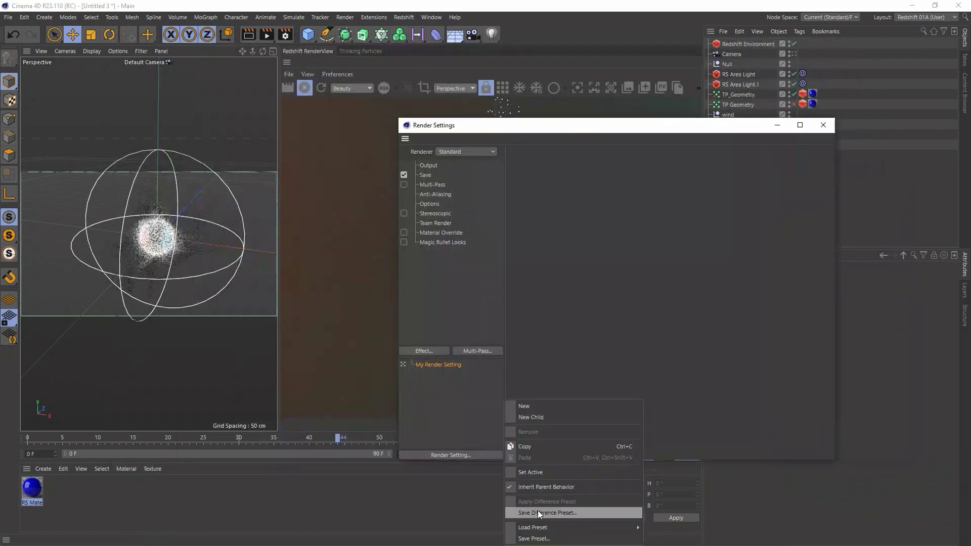
mouse_move(551, 531)
click(652, 527)
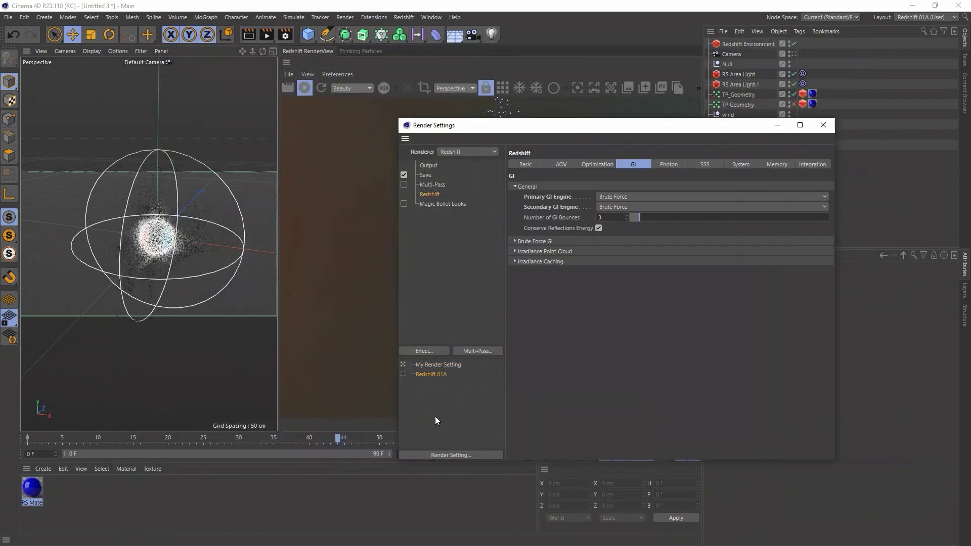
click(435, 365)
key(Delete)
click(827, 125)
Render the current frame to the Picture Viewer with Redshift, review it and close the viewer
click(267, 33)
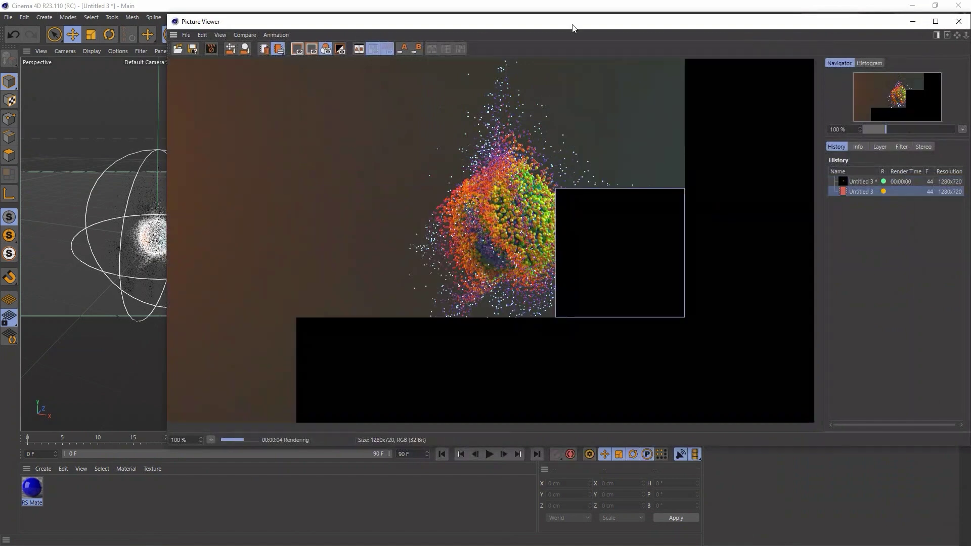
drag(573, 28, 484, 58)
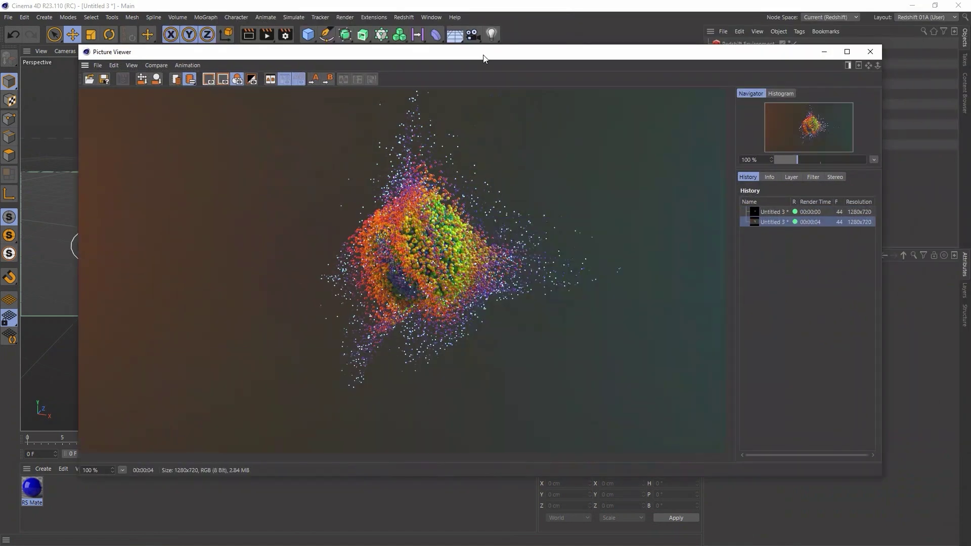
click(871, 56)
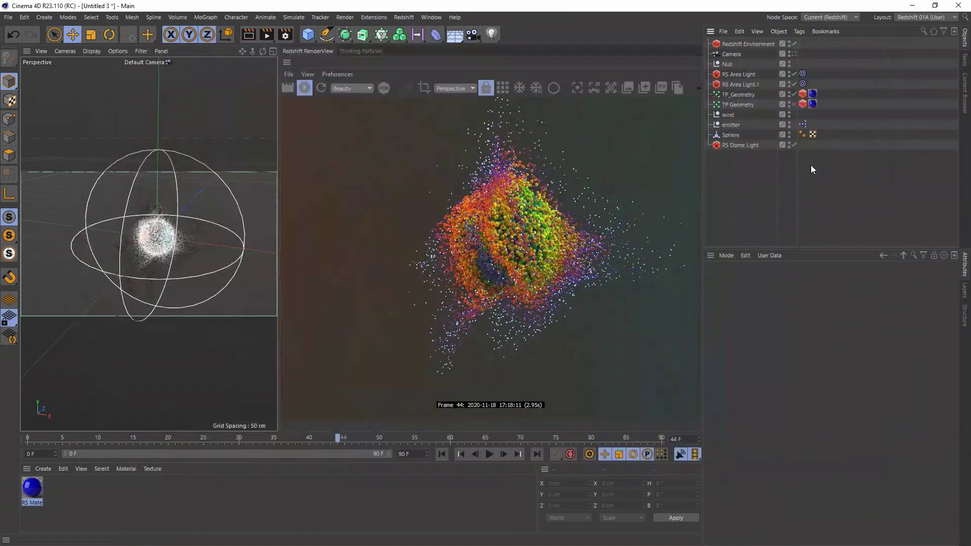
Enable Motion Vector in the motion blur settings of TP_Geometry's Redshift Object tag and test-render the frame
click(737, 94)
click(802, 94)
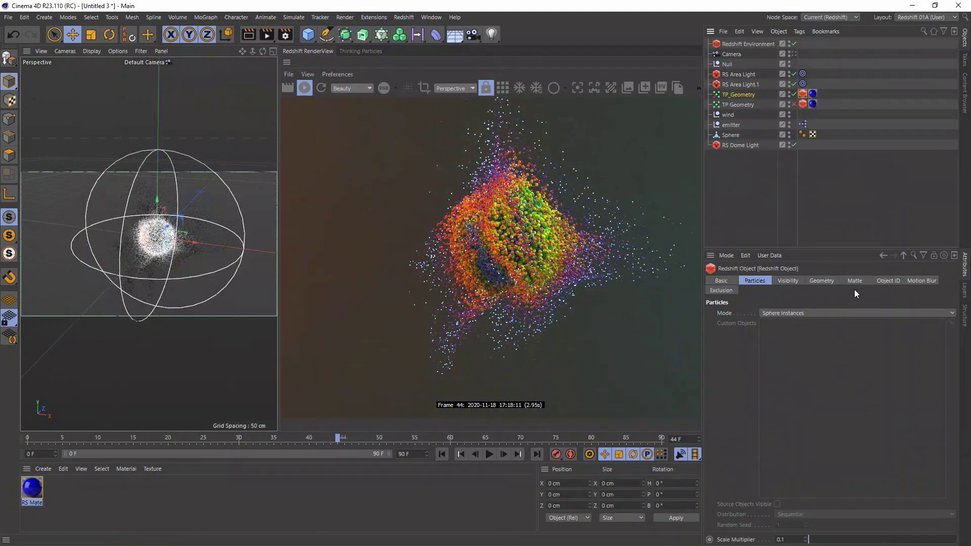
click(915, 281)
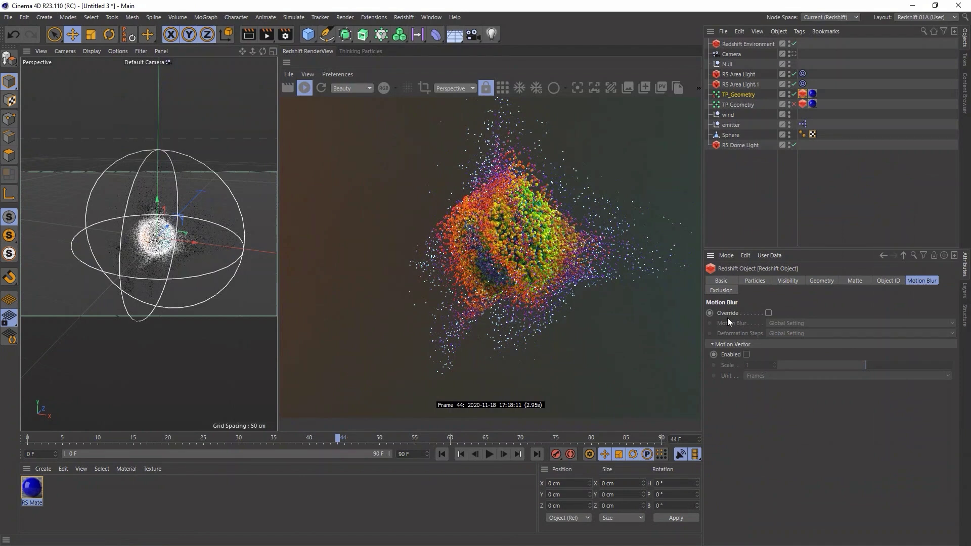
click(745, 354)
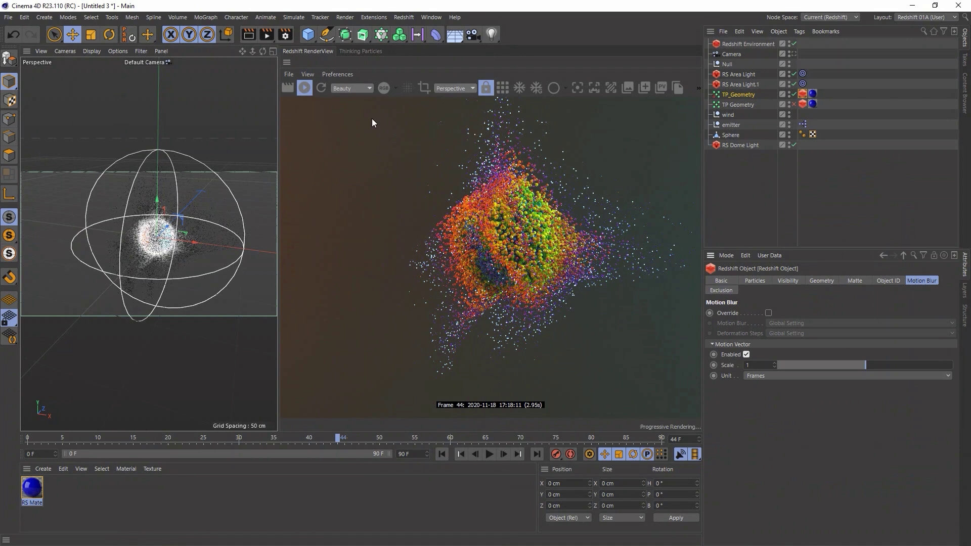
key(shift+r)
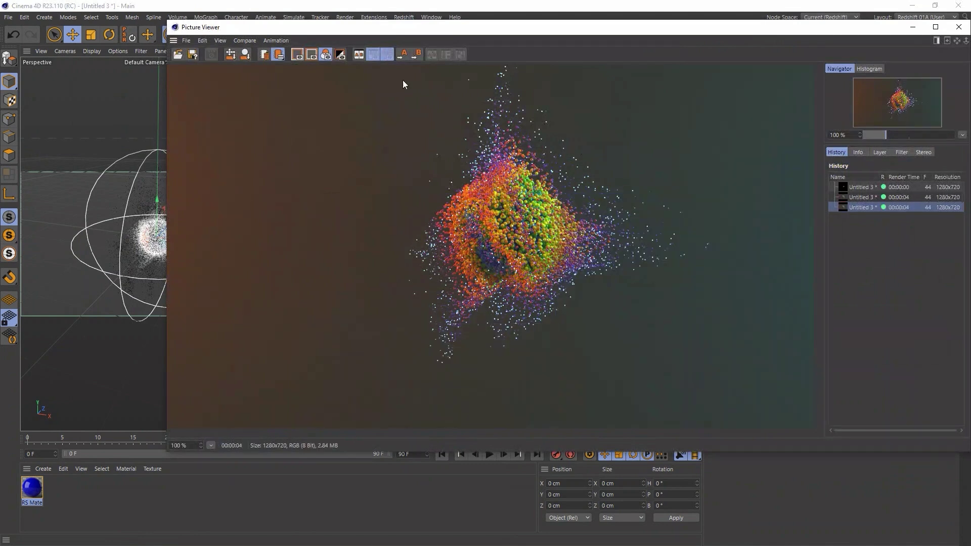
drag(383, 32, 359, 152)
Enable Motion Blur in the basic Redshift render settings
click(285, 36)
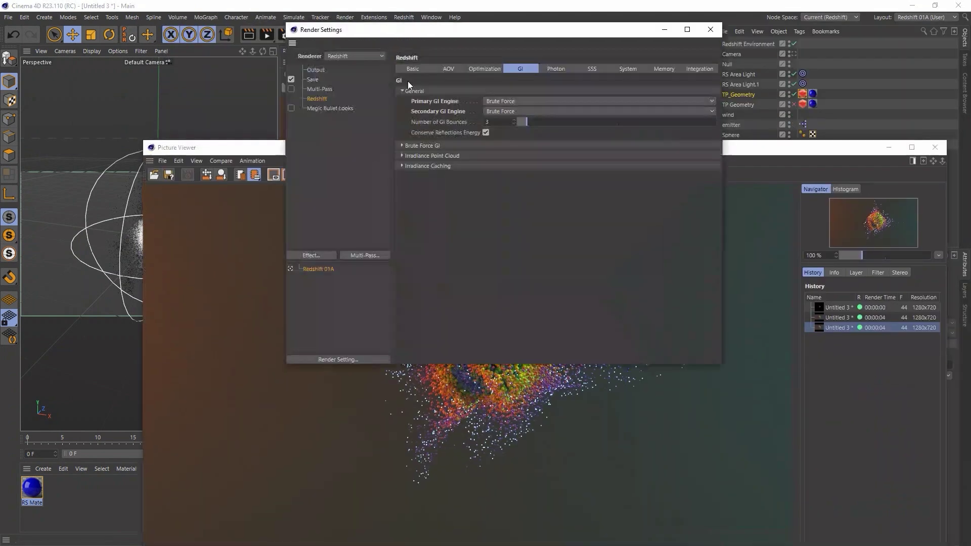
click(415, 69)
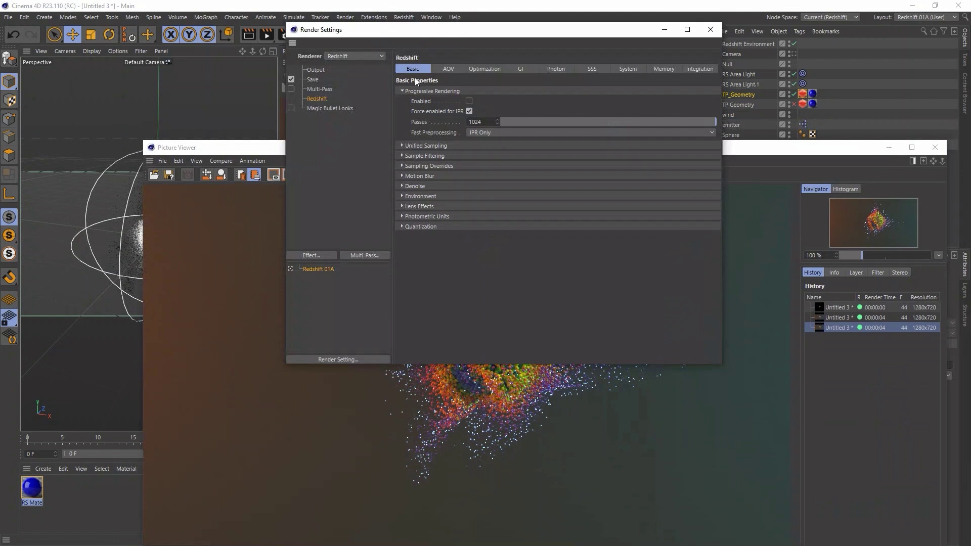
click(402, 176)
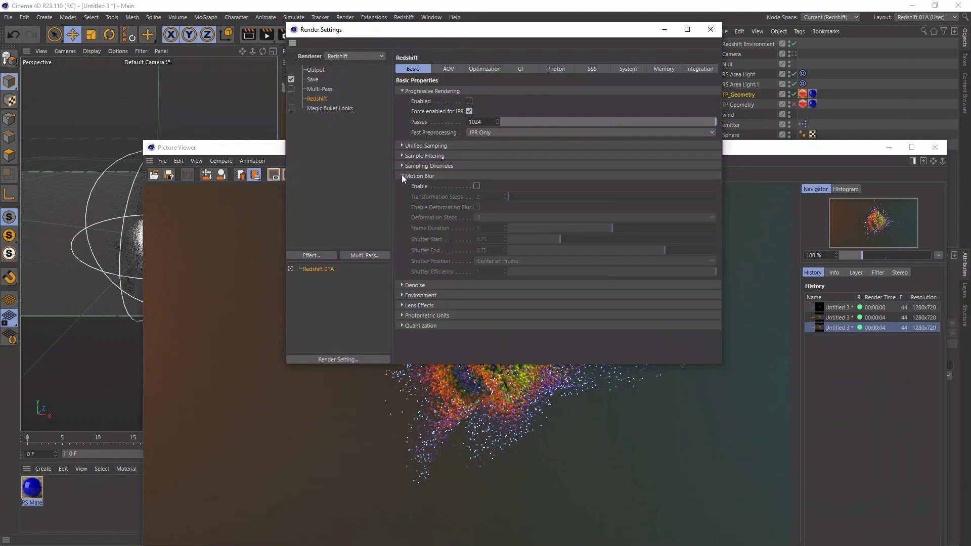
click(477, 186)
drag(499, 35, 492, 236)
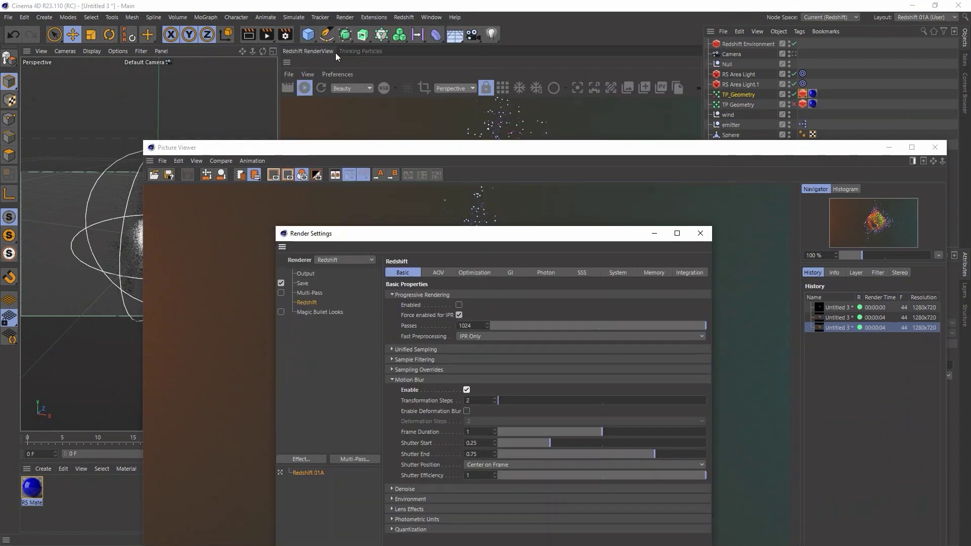
Render the frame with motion blur to the Picture Viewer, inspect the particle streaks, and close the viewer and render settings
click(265, 35)
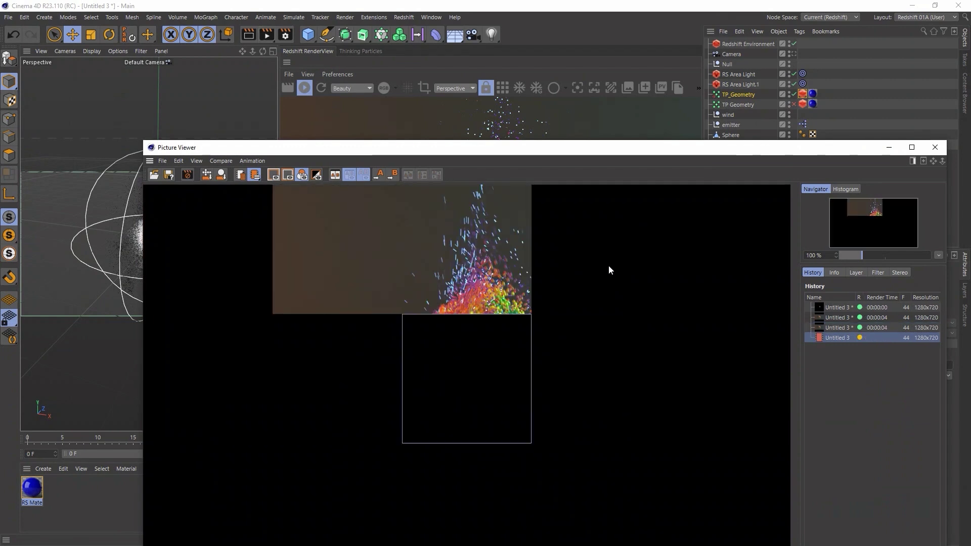
drag(556, 154, 509, 71)
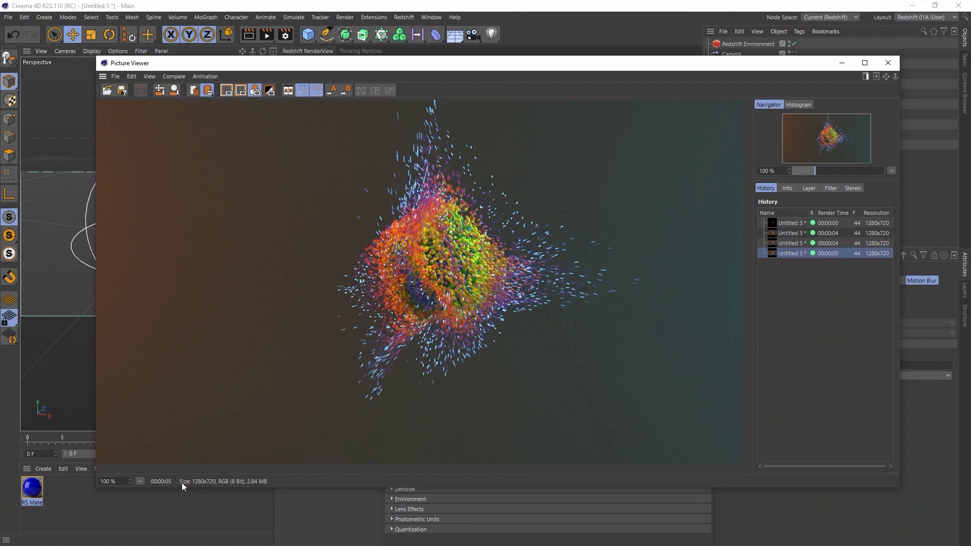
click(890, 66)
drag(641, 228, 579, 228)
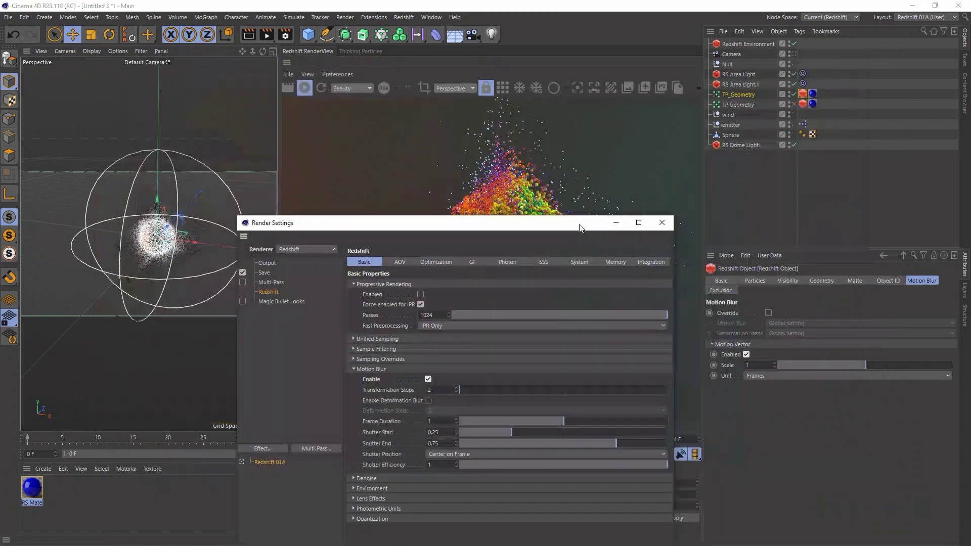
click(668, 223)
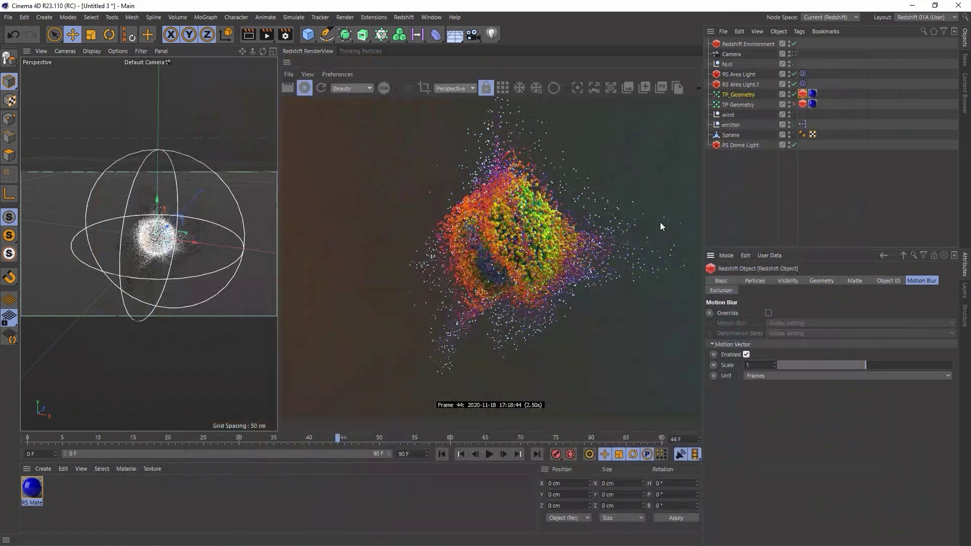
Switch the viewport to the four-view layout and make the Camera object the active view
click(274, 51)
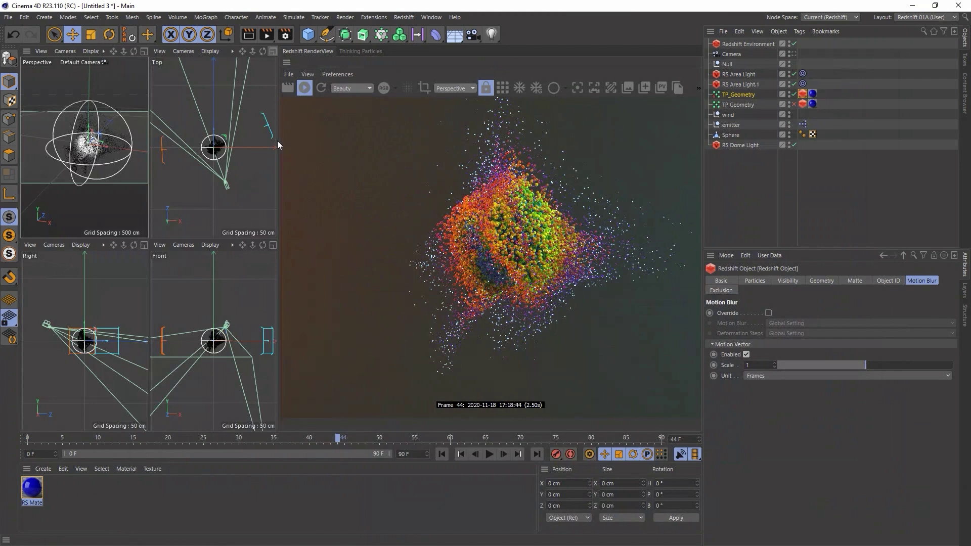
click(734, 54)
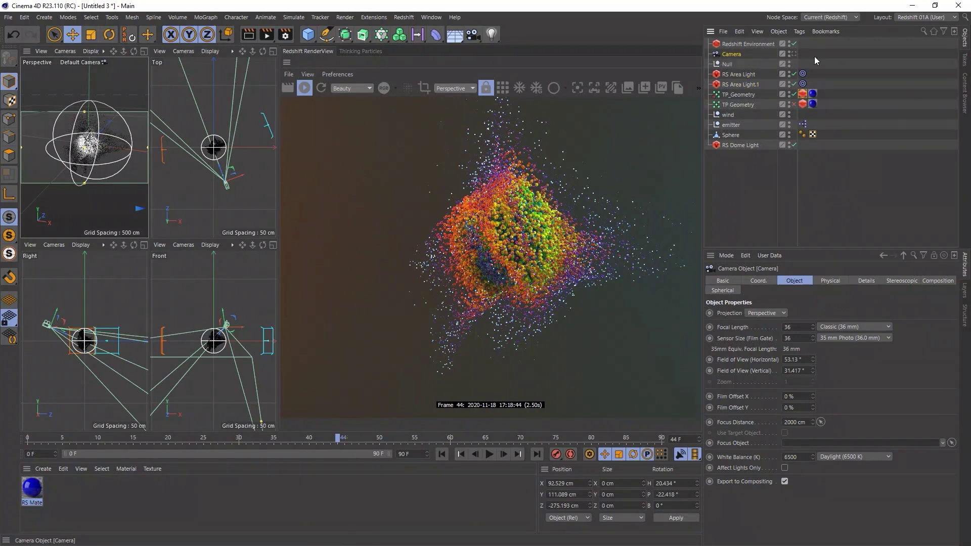
click(793, 54)
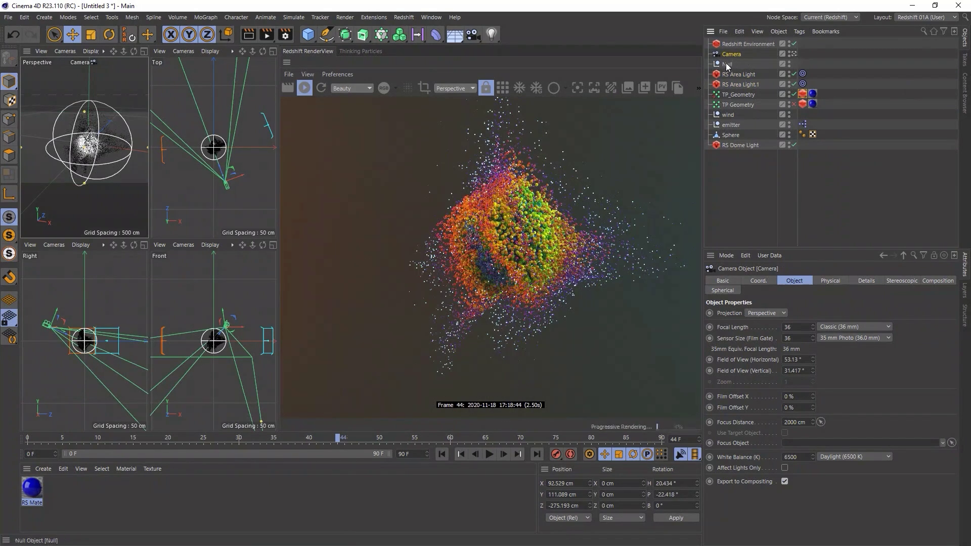
Assign the Null as the Camera's Focus Object
drag(726, 63, 805, 448)
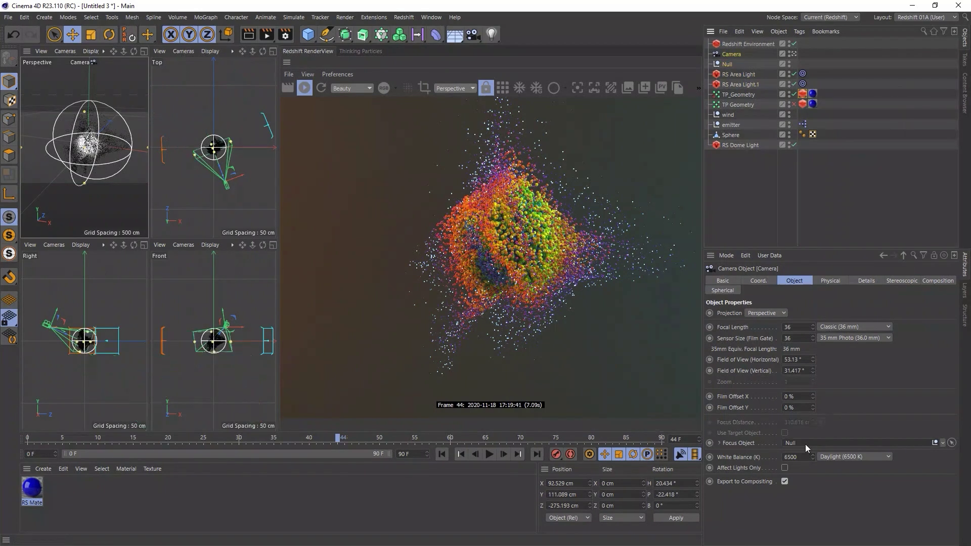
click(727, 63)
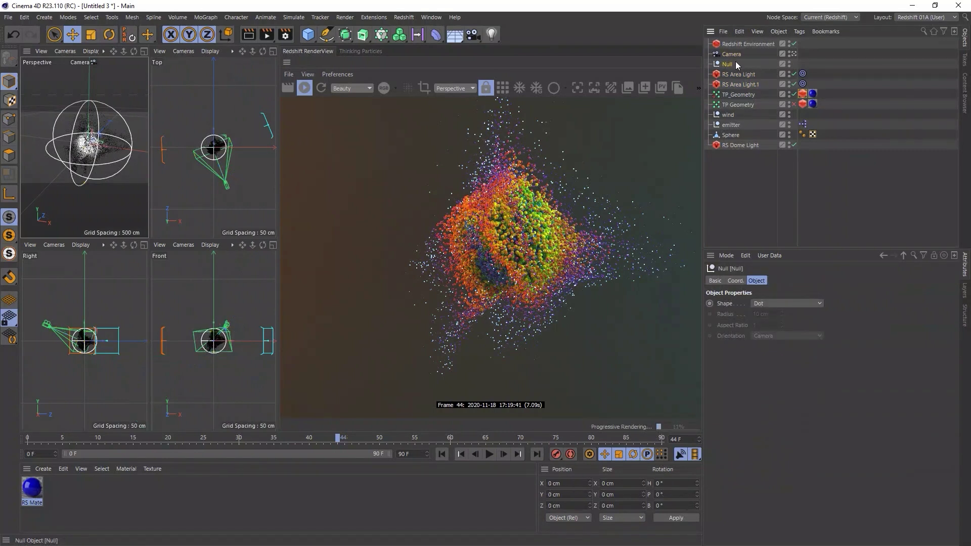
click(732, 54)
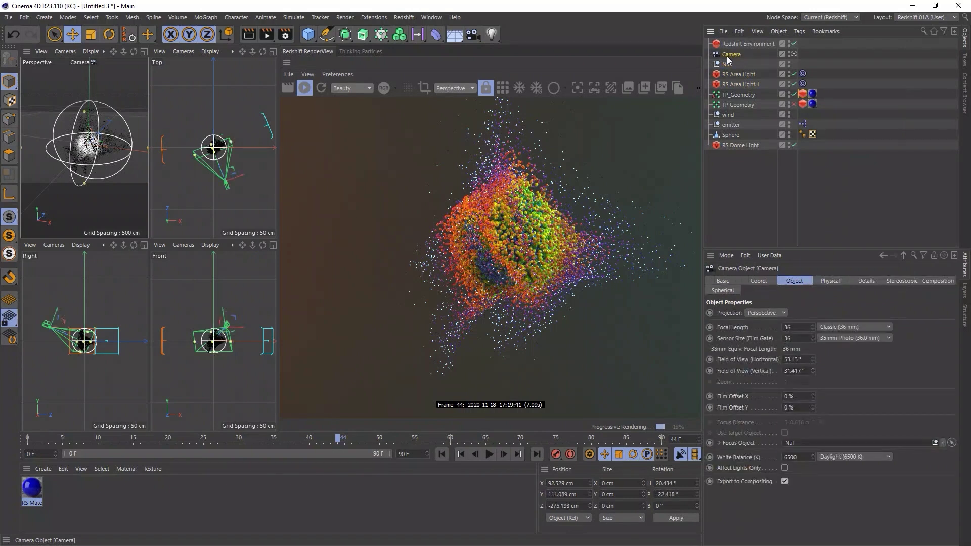
Render the current frame to the Picture Viewer, inspect the motion-blurred particles, and close the viewer
click(266, 35)
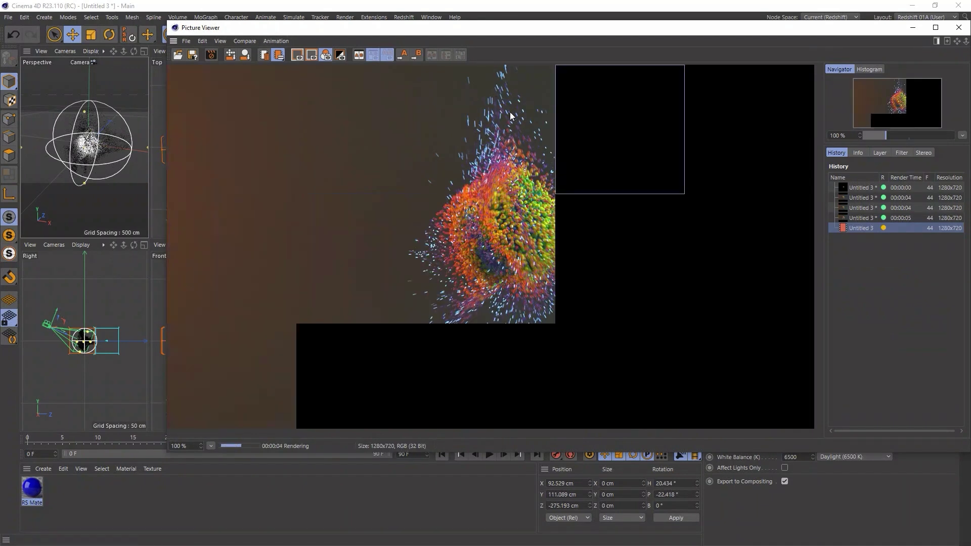
drag(480, 40, 445, 47)
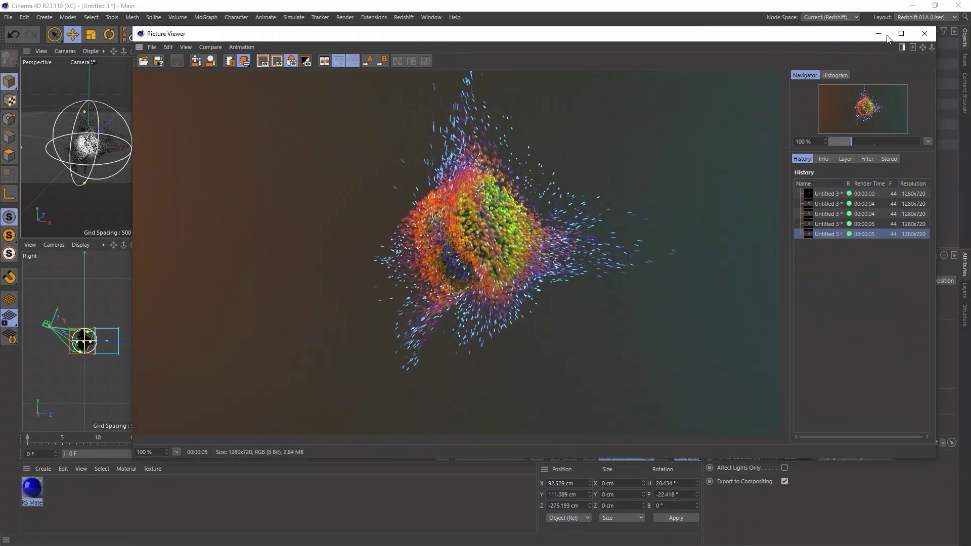
click(921, 32)
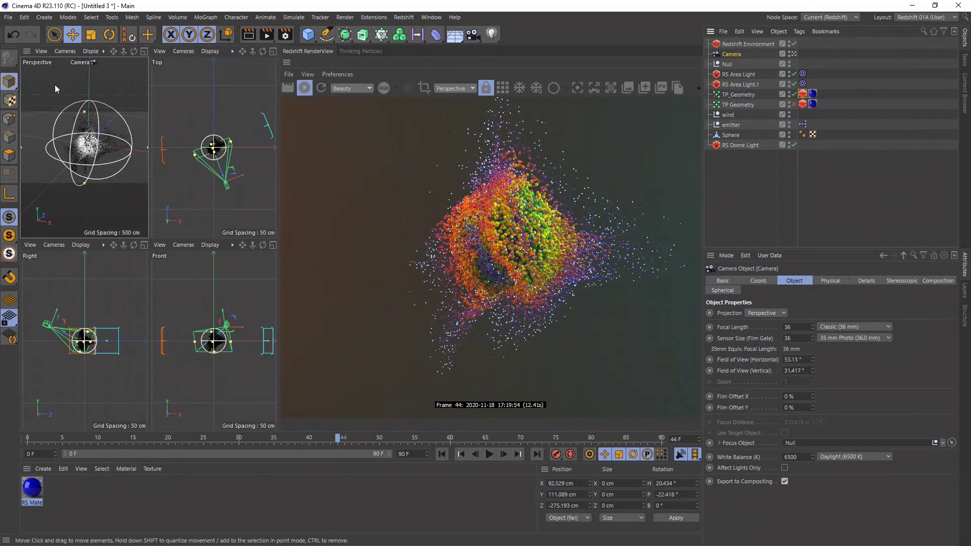
click(65, 51)
mouse_move(74, 82)
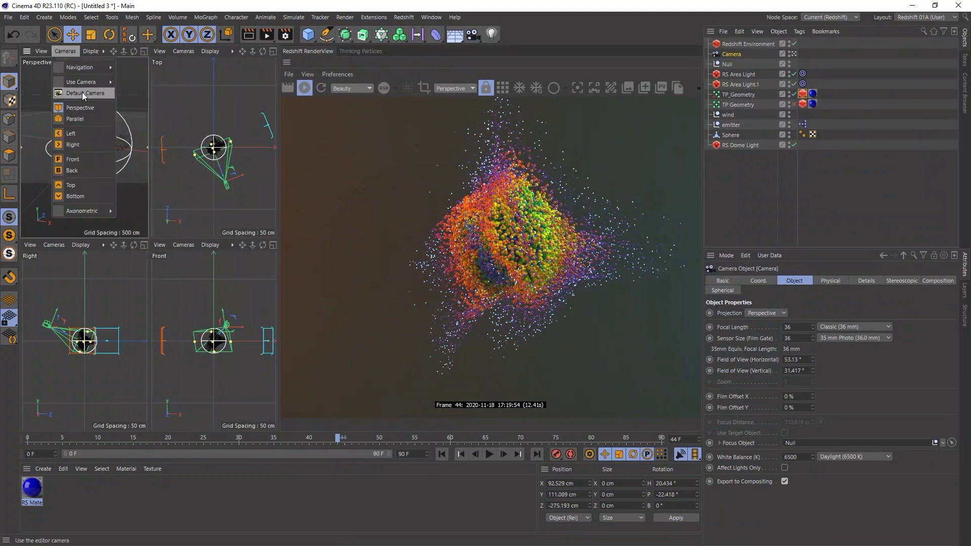
click(244, 114)
click(464, 89)
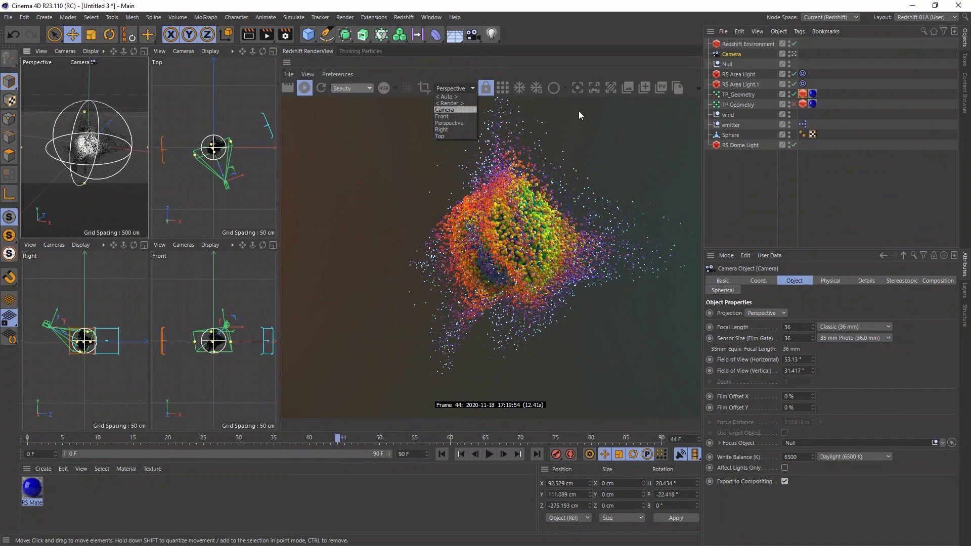
Add a Redshift Camera tag to the Camera object
right_click(733, 53)
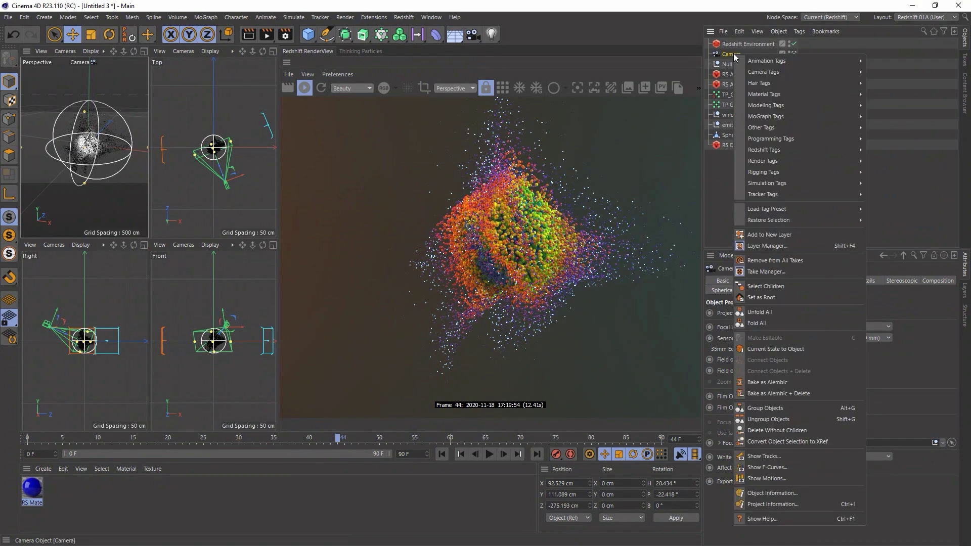
mouse_move(833, 149)
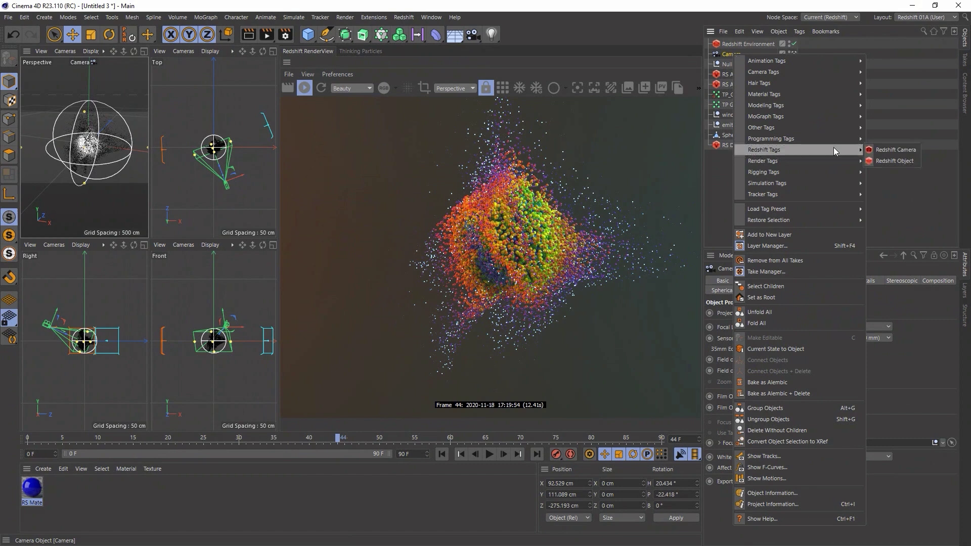
click(898, 152)
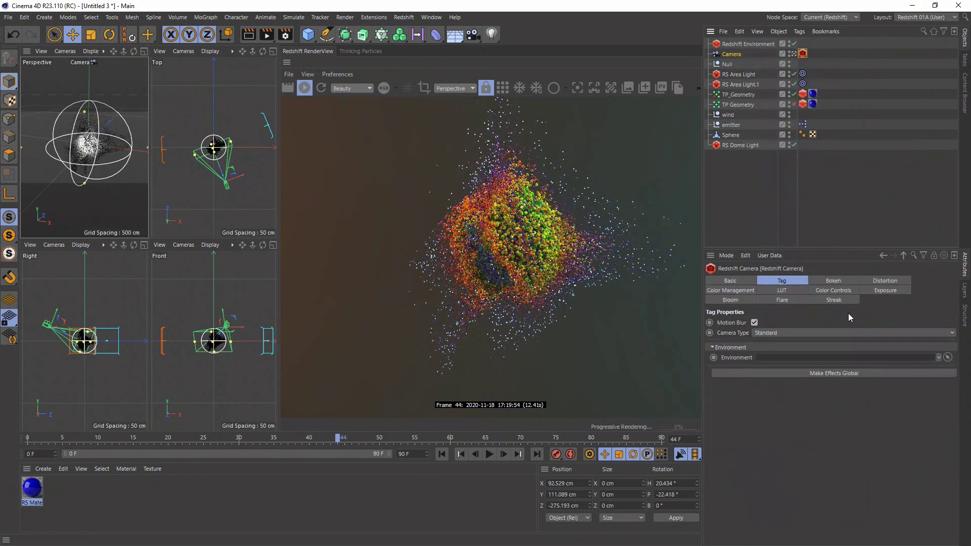
Override and enable Bloom in the Redshift Camera tag with a threshold of 0.35
click(738, 300)
click(743, 323)
click(791, 322)
drag(836, 332, 778, 336)
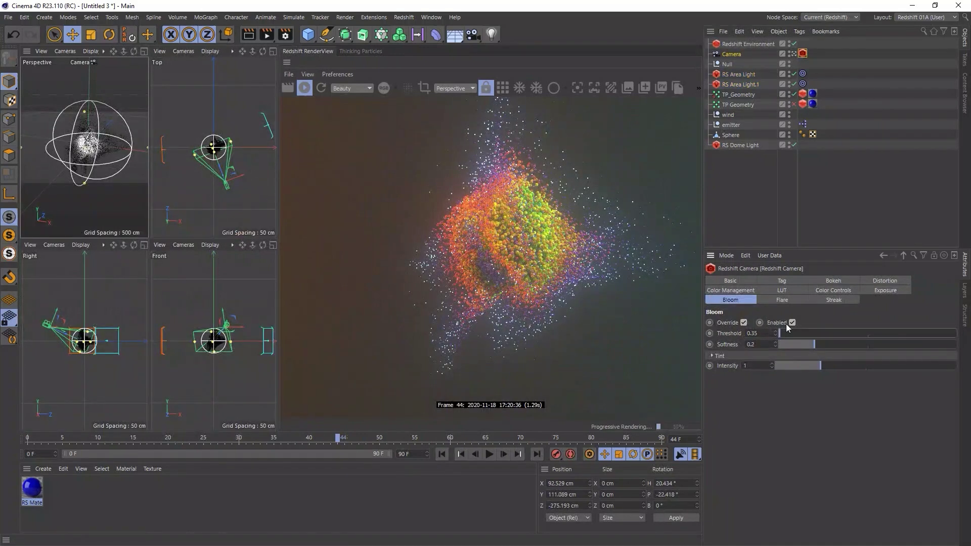
Set the overall Emission Weight of the particles' RS Material to 30 and close the shader graph
double_click(32, 487)
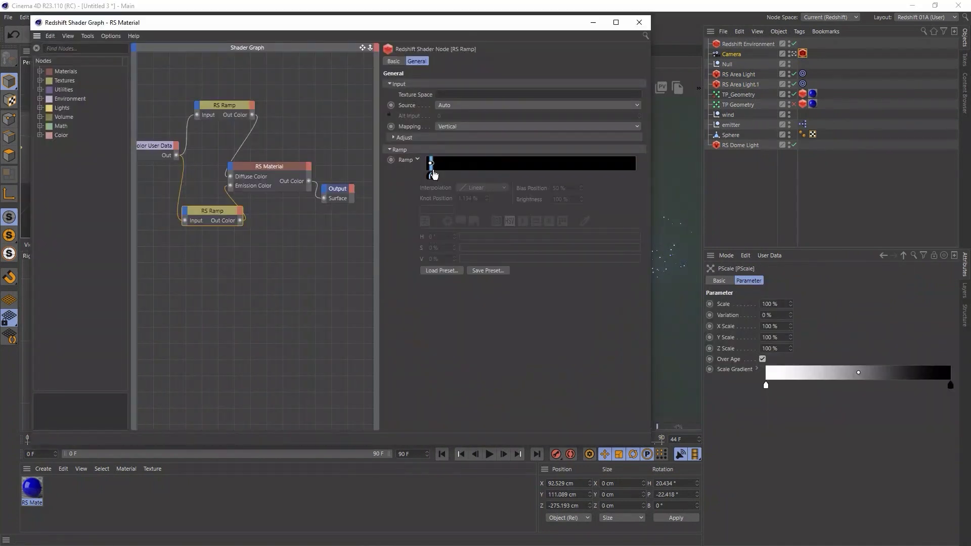
click(264, 168)
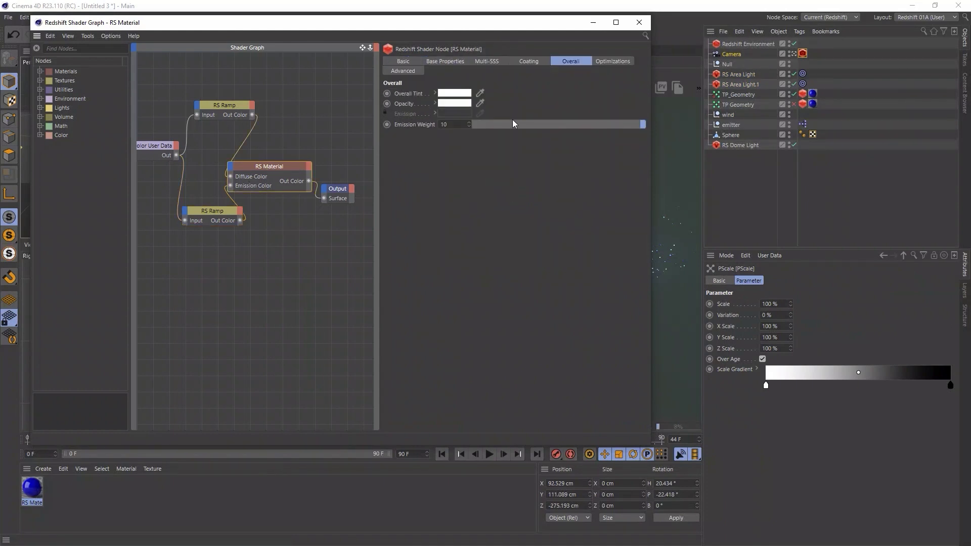
double_click(454, 124)
text(30)
key(Return)
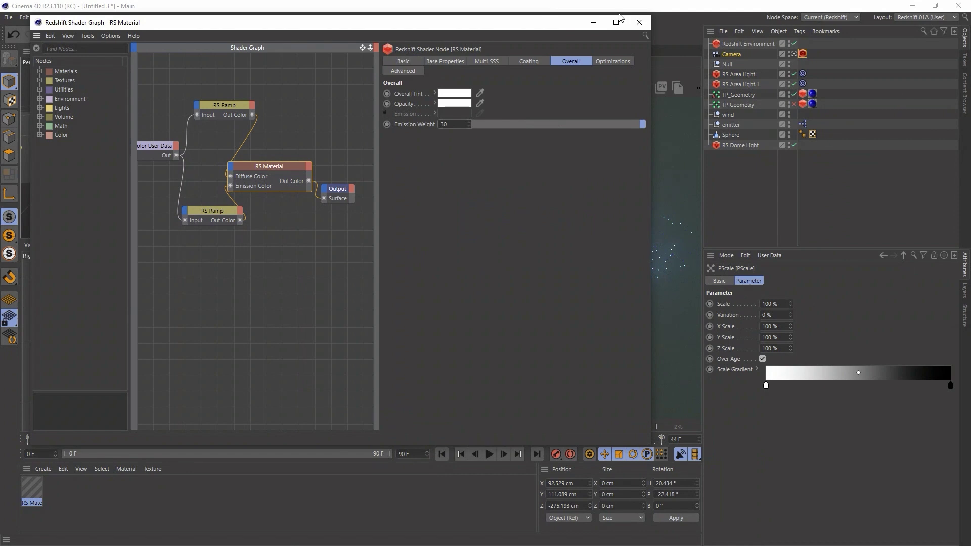
click(643, 22)
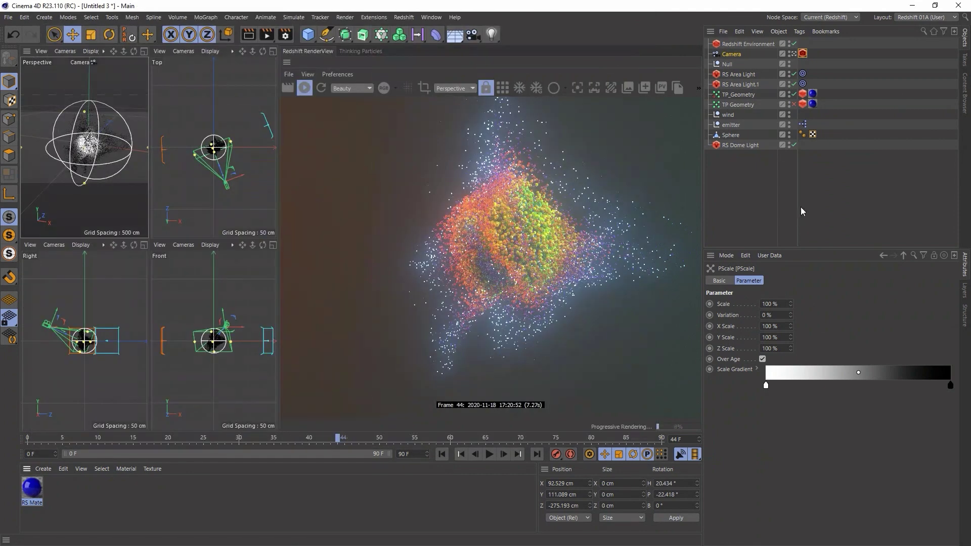
Override and enable Bokeh in the Camera's Redshift Camera tag
click(803, 54)
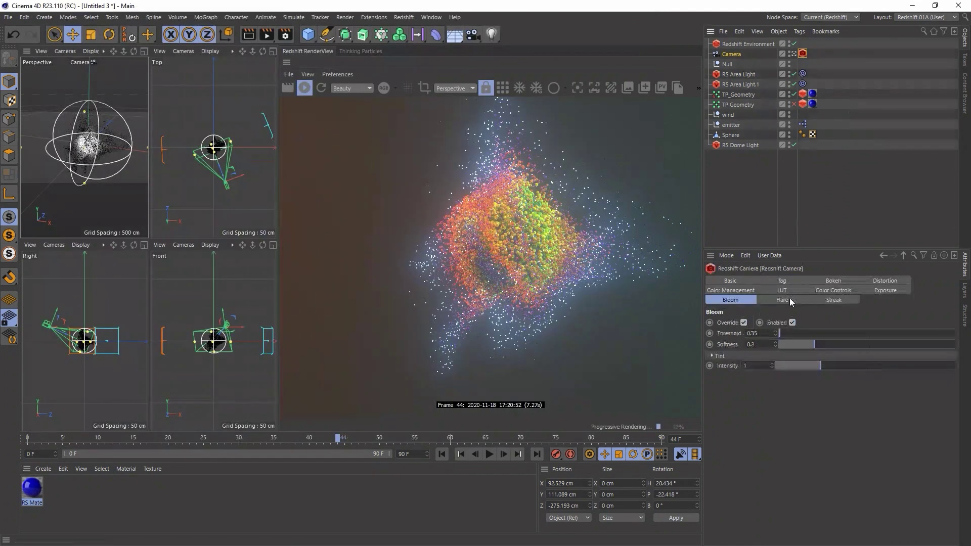
click(834, 281)
click(743, 322)
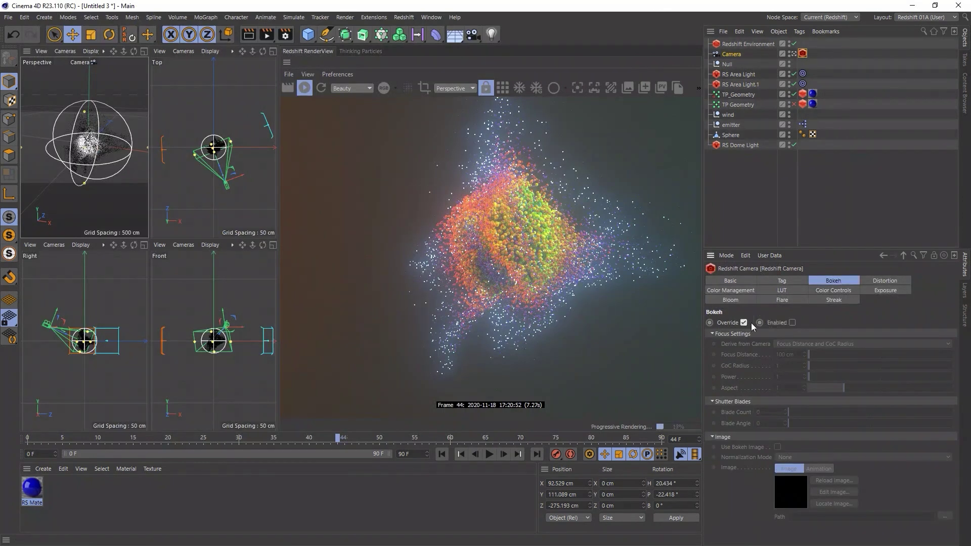
click(792, 323)
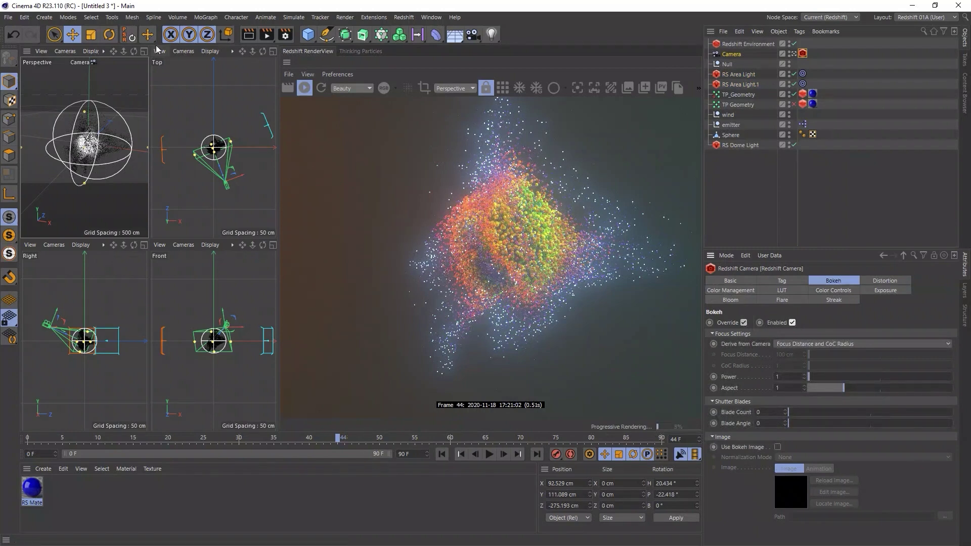
Maximize the perspective view and move the Camera slightly closer to the particle sphere
click(143, 51)
scroll(177, 247, up, 5)
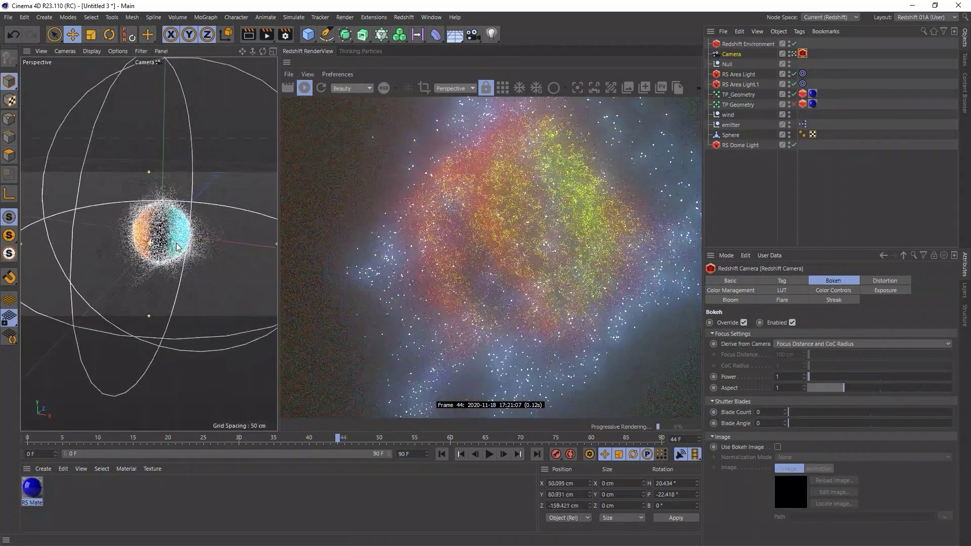
scroll(177, 247, up, 4)
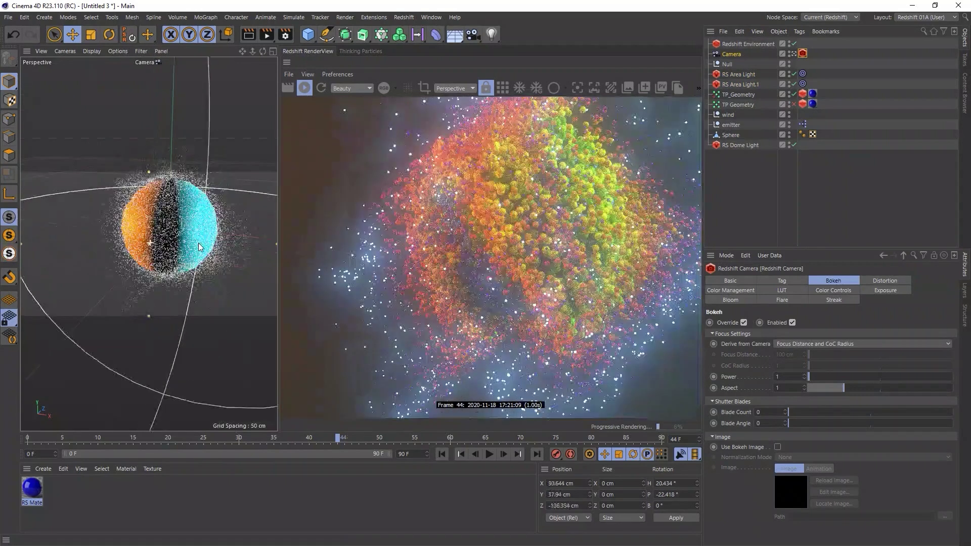
scroll(199, 242, down, 5)
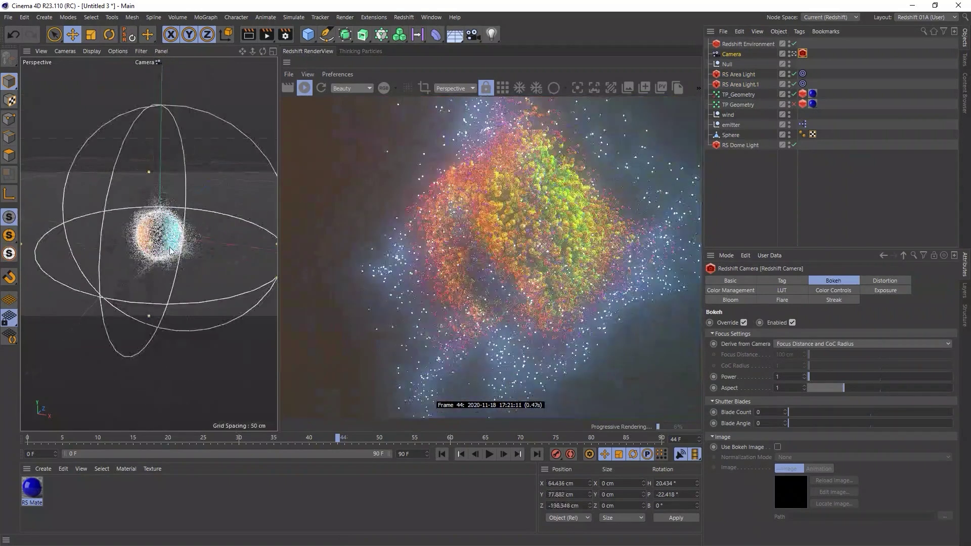
scroll(171, 251, down, 3)
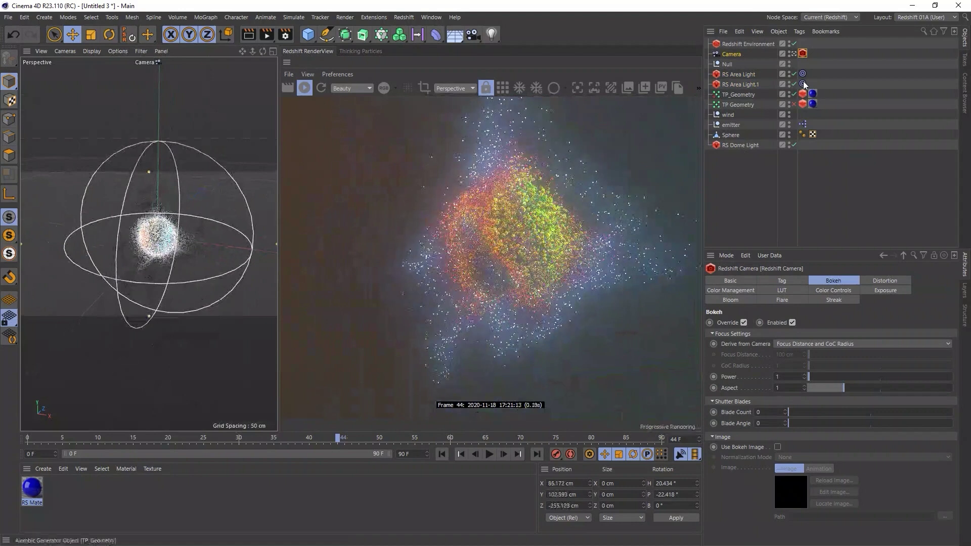
Try different Bloom thresholds in the Redshift Camera tag and set the threshold to 5
click(746, 302)
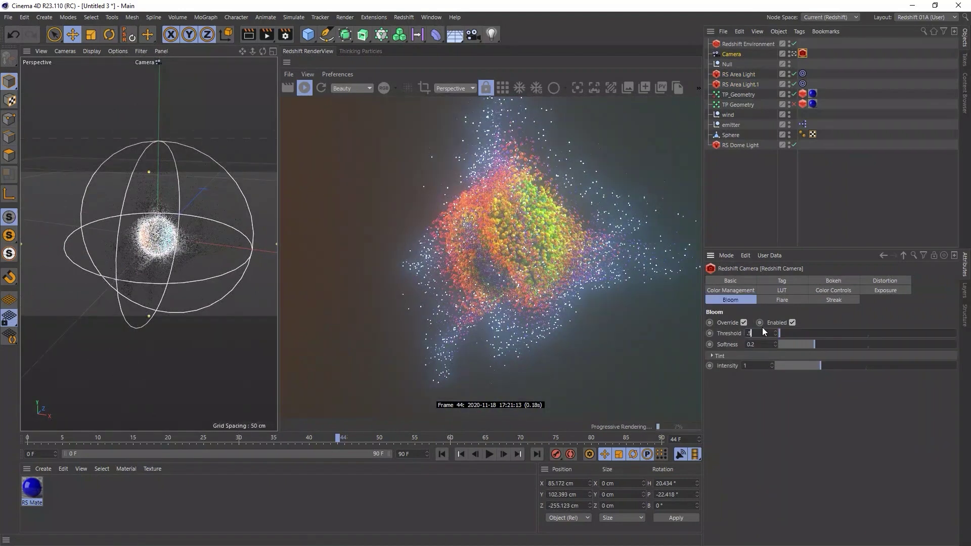
drag(786, 332, 809, 333)
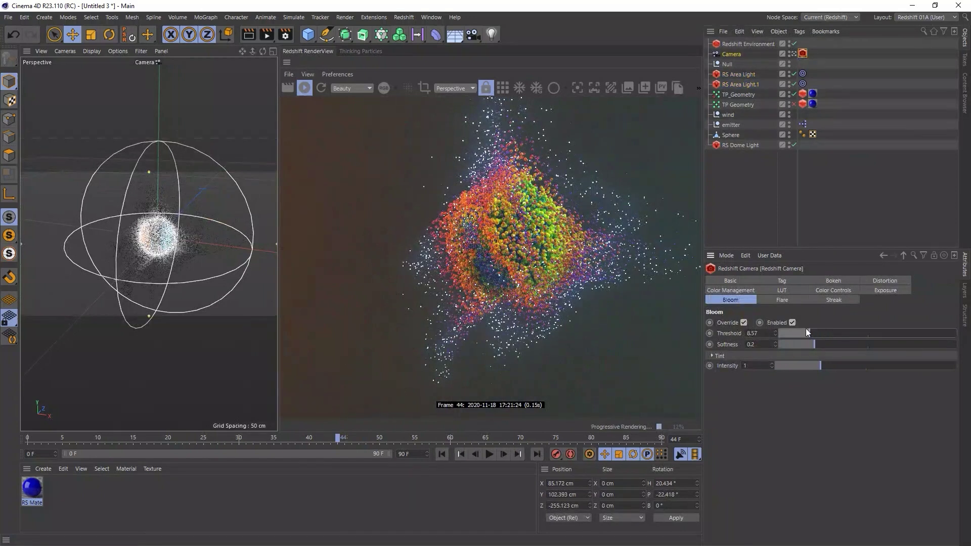
drag(787, 331, 779, 332)
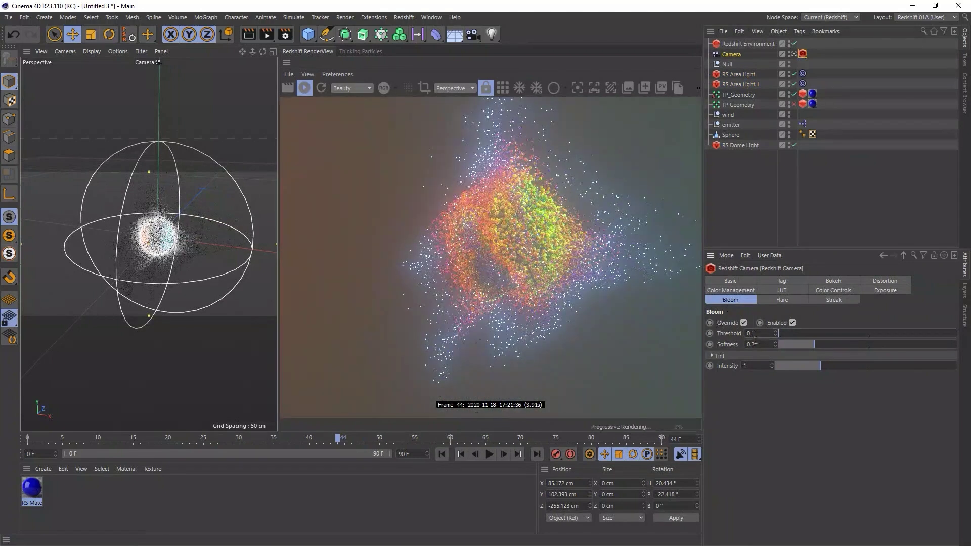
drag(785, 333, 802, 332)
double_click(763, 333)
text(5)
key(Return)
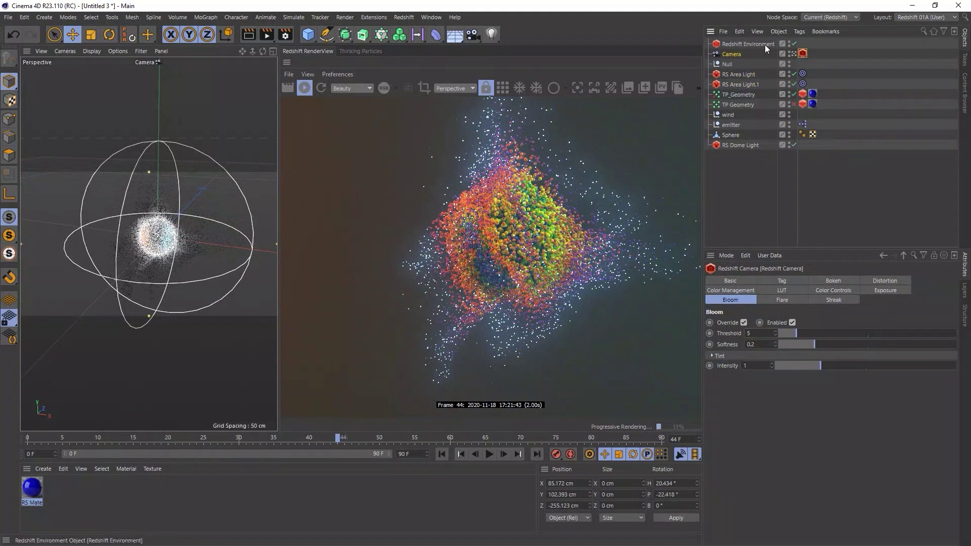
Check the Redshift Camera tag's Bokeh settings and set the Camera's physical F-Stop to 0.14
click(730, 53)
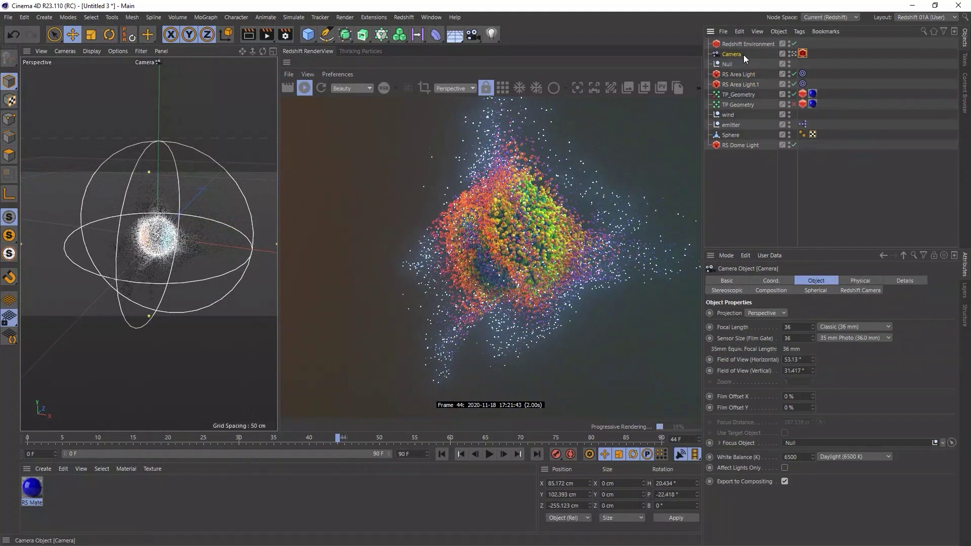
click(860, 289)
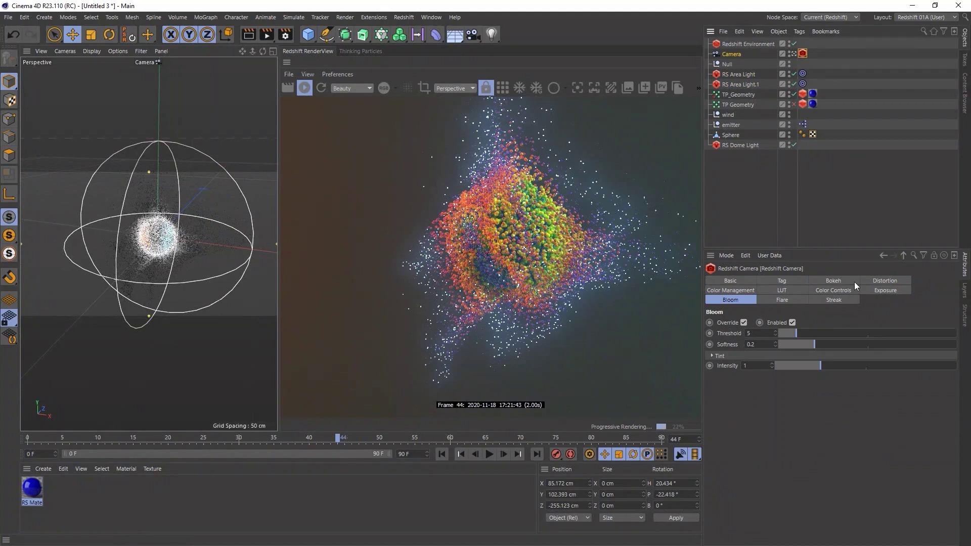
click(820, 280)
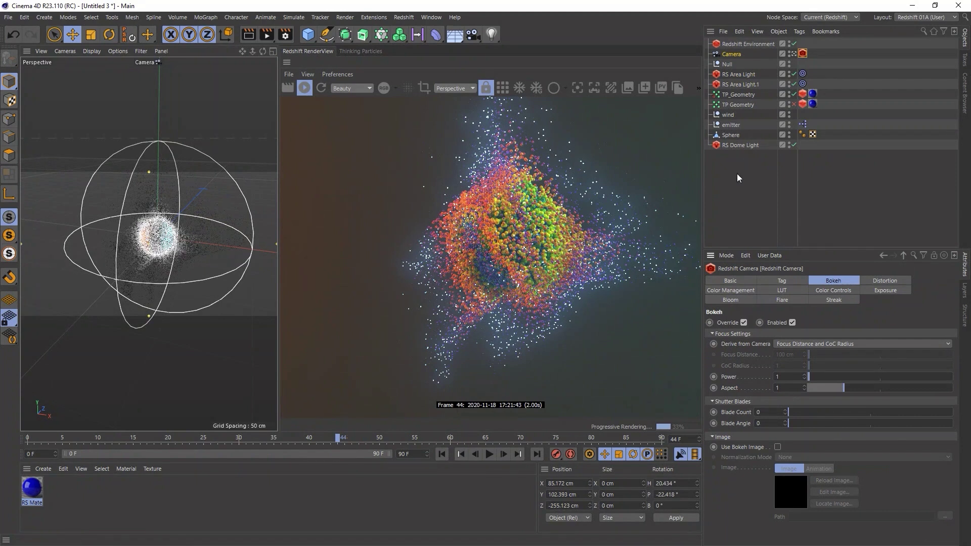
click(734, 54)
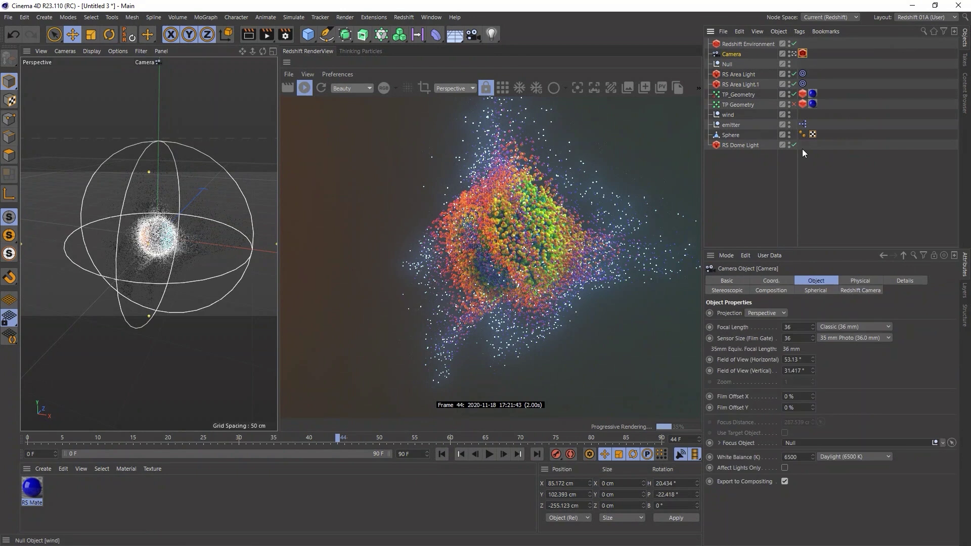
click(853, 281)
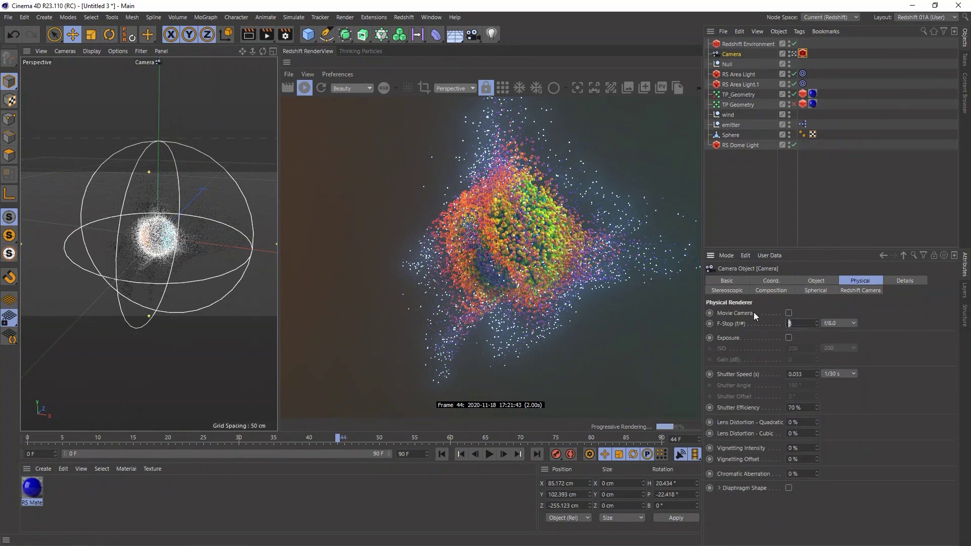
text(1)
text(0.14)
key(Return)
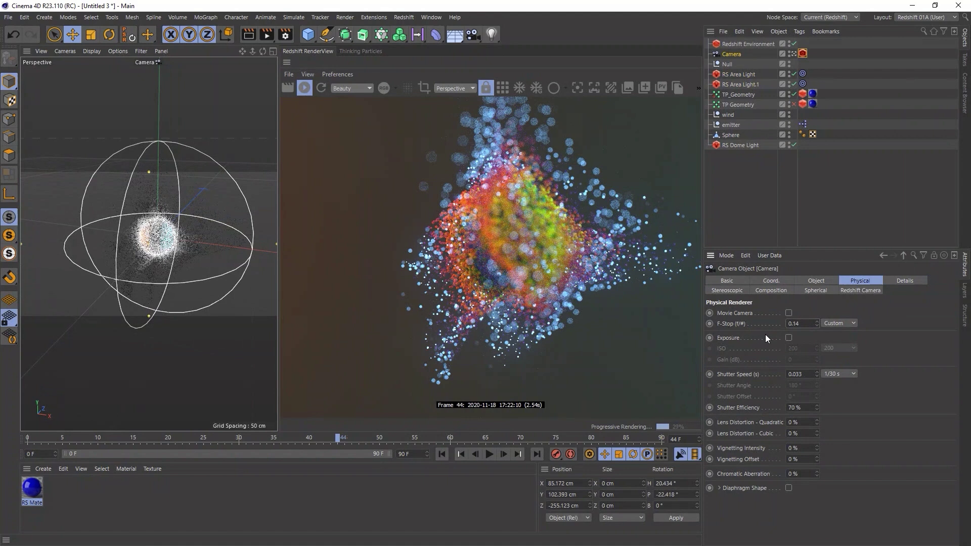
Compare the depth of field at F-Stop 8, and set the Camera's F-Stop to 0.1
drag(800, 324, 756, 320)
text(8)
key(Return)
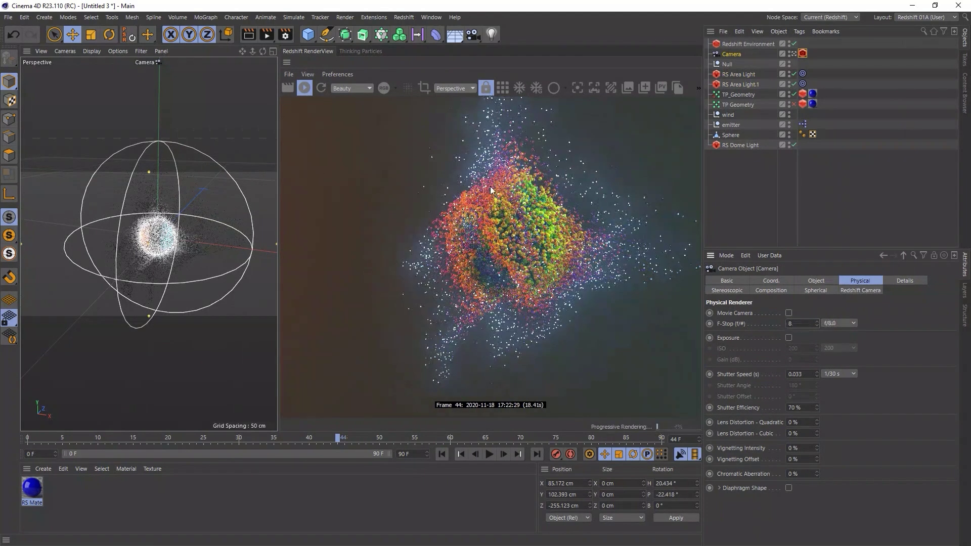
drag(810, 321, 741, 317)
text(0.1)
key(Return)
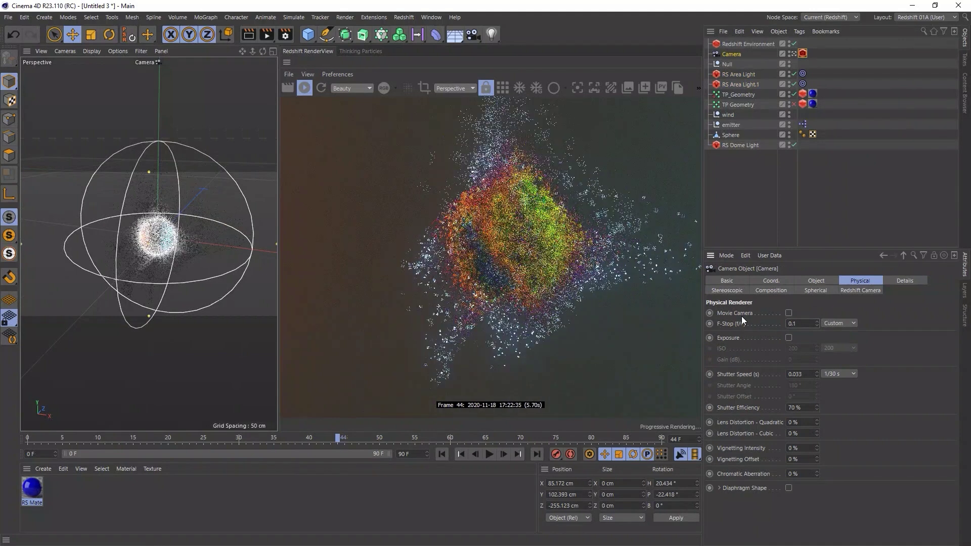
Set the Camera's F-Stop to 0.2 and switch the Redshift RenderView to bucket rendering
drag(805, 322, 684, 307)
text(0.2)
key(Return)
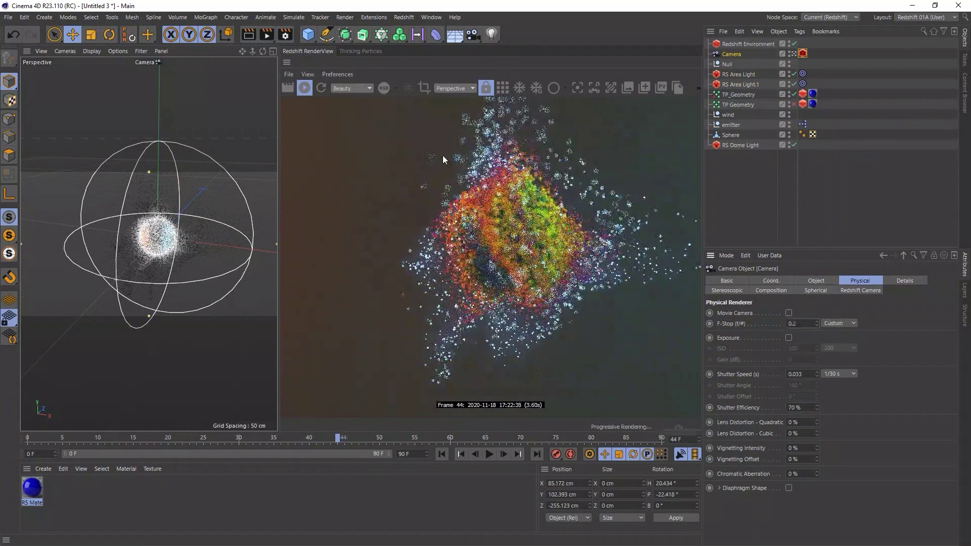
click(502, 90)
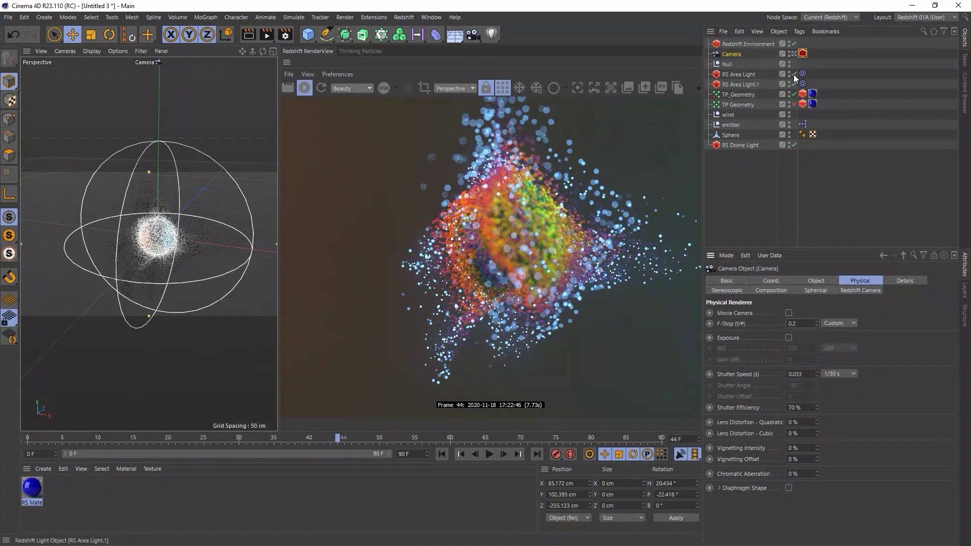
Check the Redshift Camera tag's Bokeh settings and render frame 44 to the Picture Viewer
click(802, 53)
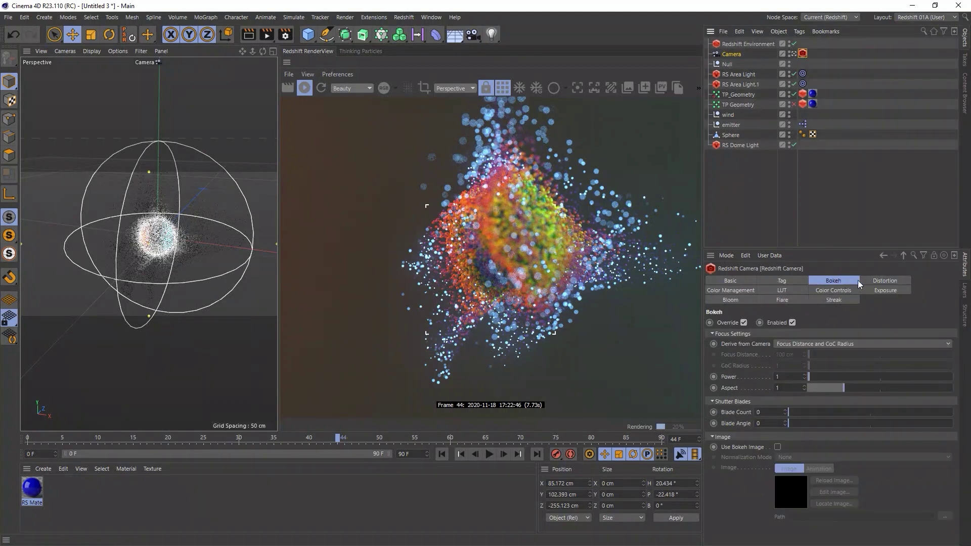
click(263, 34)
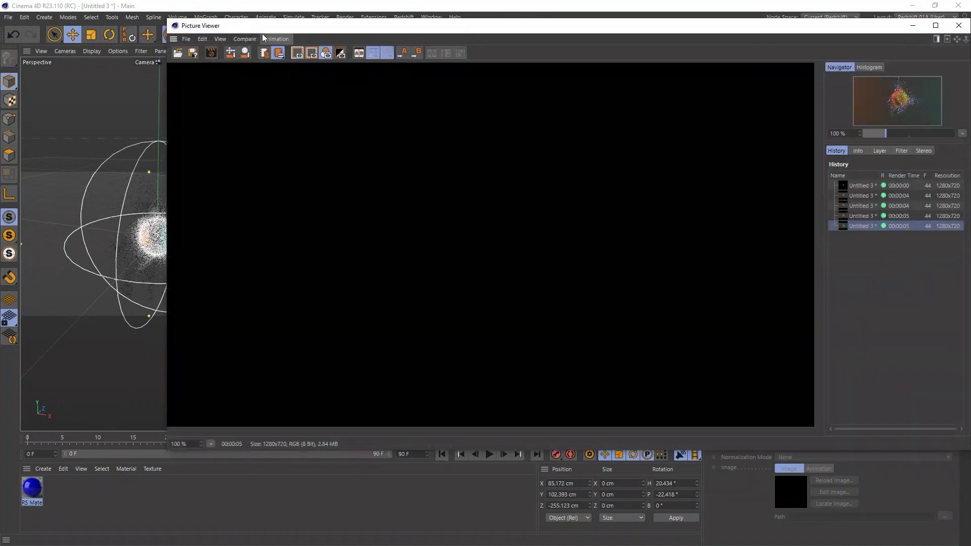
drag(421, 31, 367, 39)
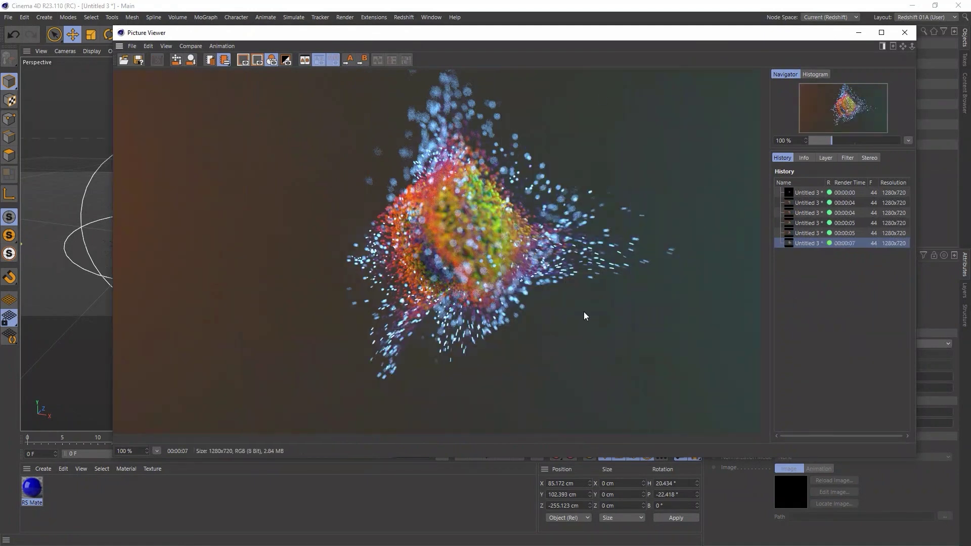
Move the Picture Viewer aside and set the Camera's physical F-Stop to 1
drag(617, 32, 397, 36)
click(804, 54)
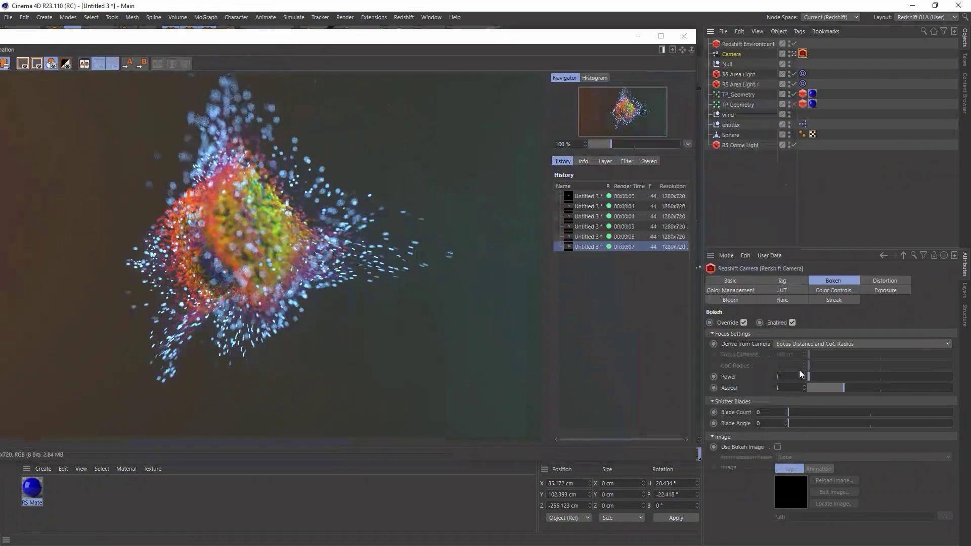
click(783, 54)
click(799, 323)
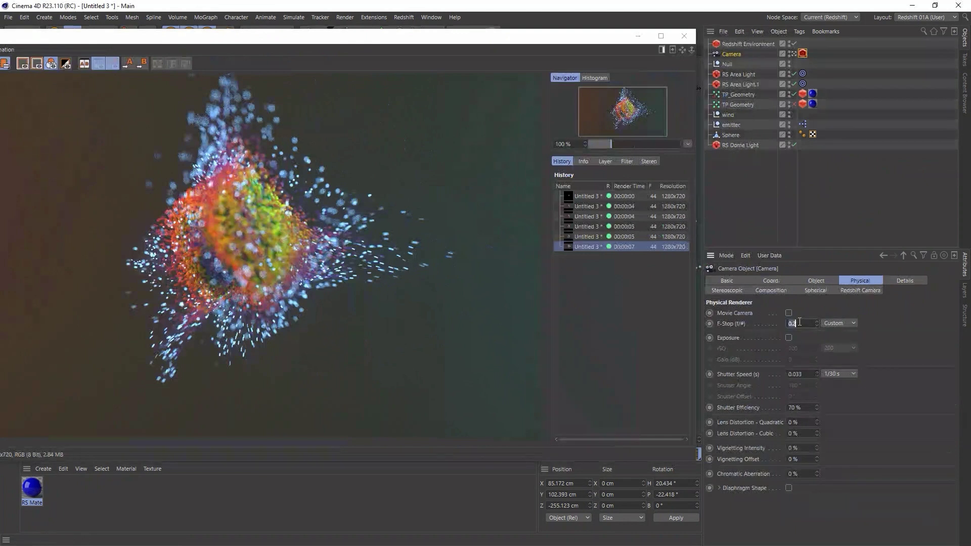
text(1)
key(Return)
Render the frame to the Picture Viewer again with the reduced depth of field
drag(361, 44, 514, 85)
key(shift+r)
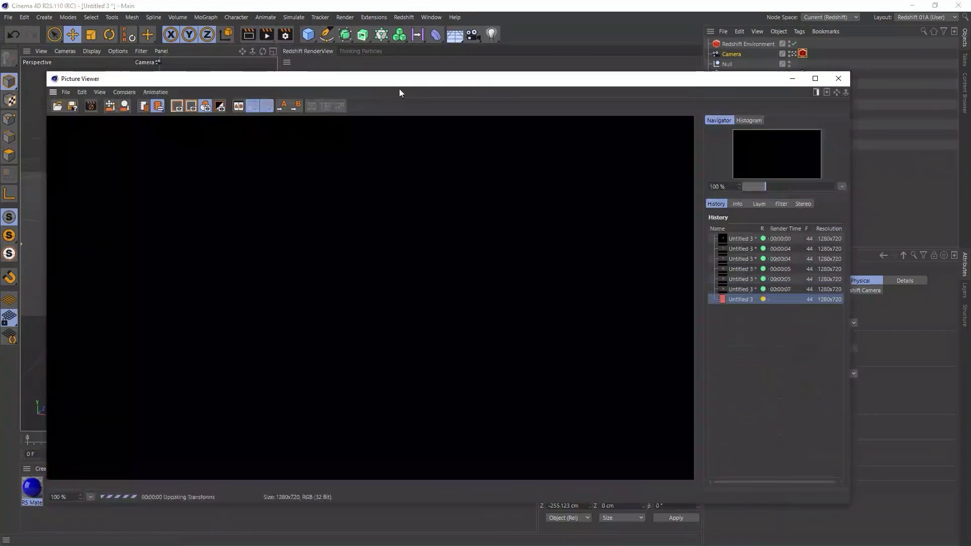
drag(397, 78, 402, 69)
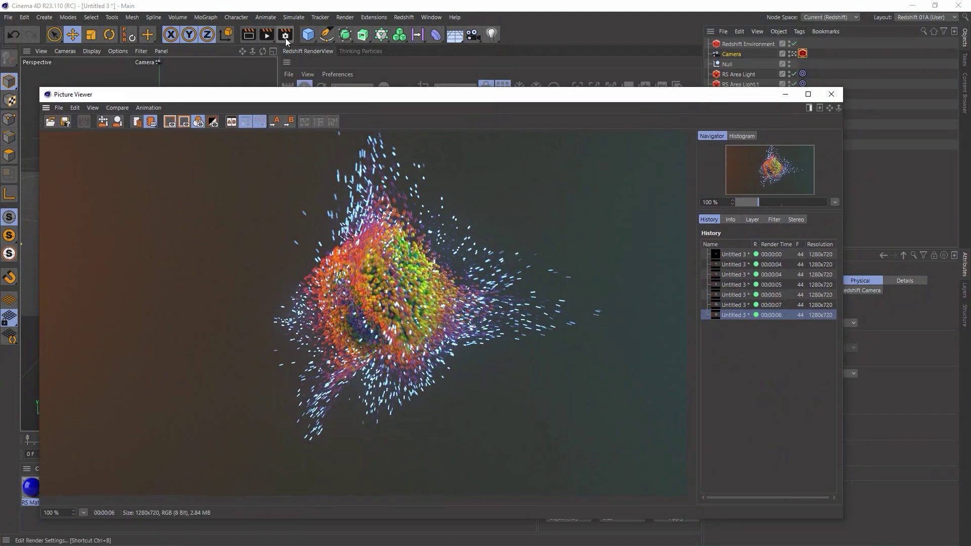
Review Redshift's Unified Sampling values in the render settings against the rendered frame, and close the settings
click(286, 36)
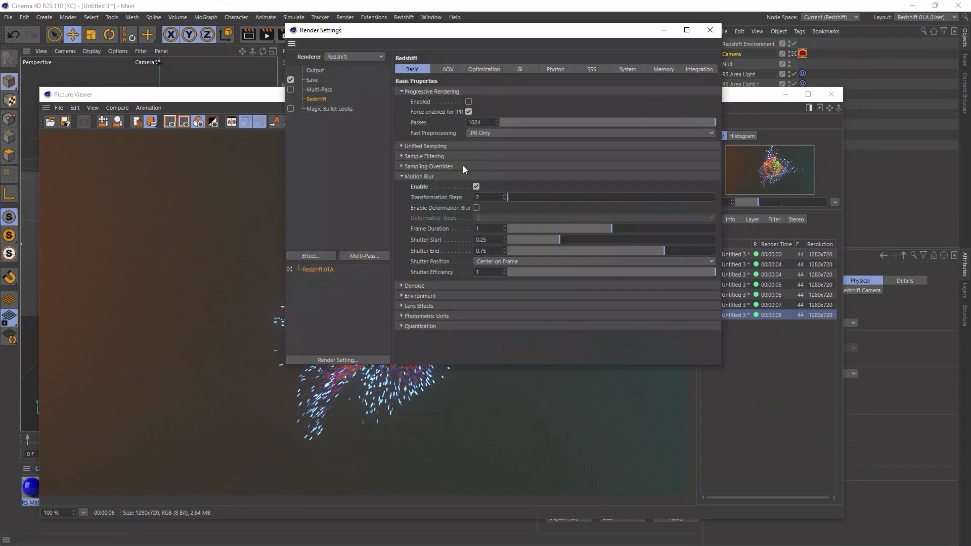
click(399, 177)
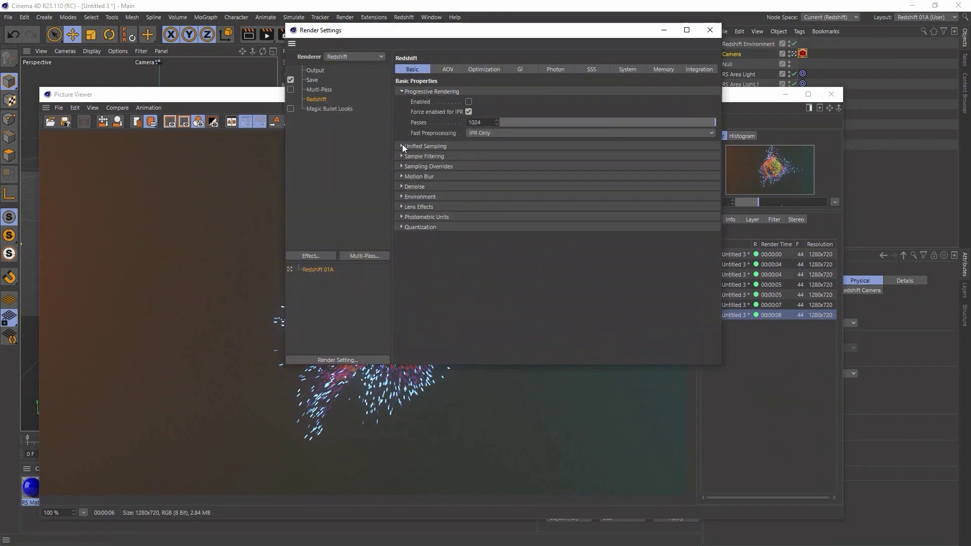
click(402, 145)
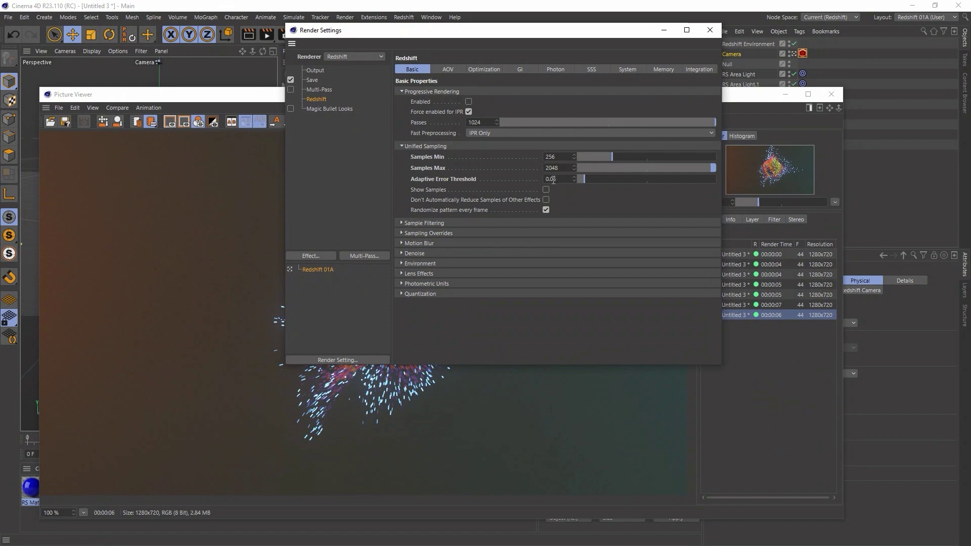
drag(515, 33, 785, 110)
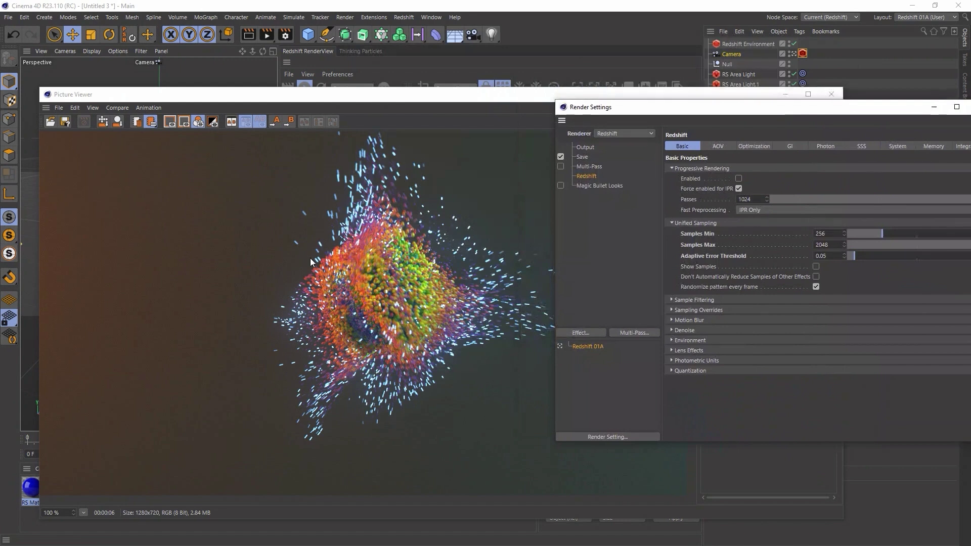
drag(707, 107, 597, 133)
click(870, 133)
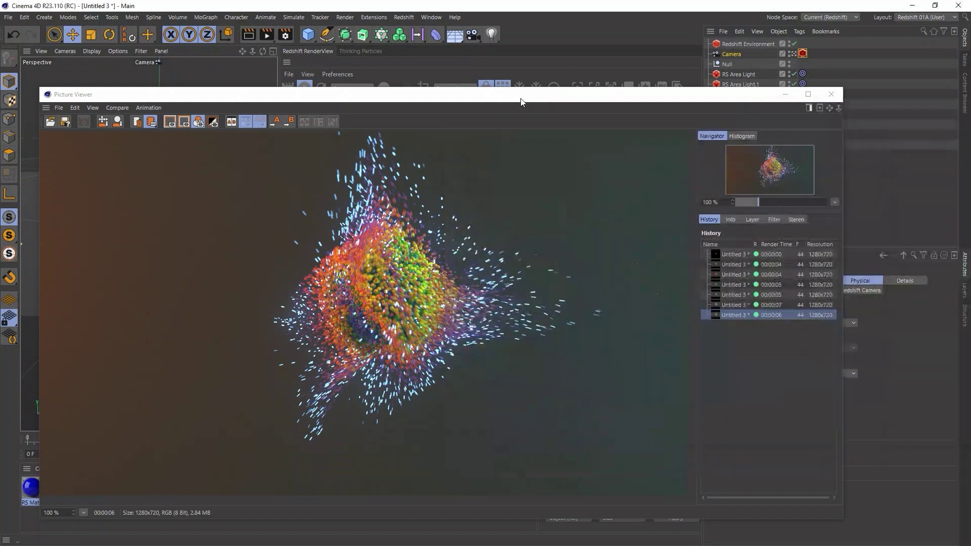
Examine the finished particle render and its render time in the Picture Viewer, and close the viewer
drag(521, 101, 517, 80)
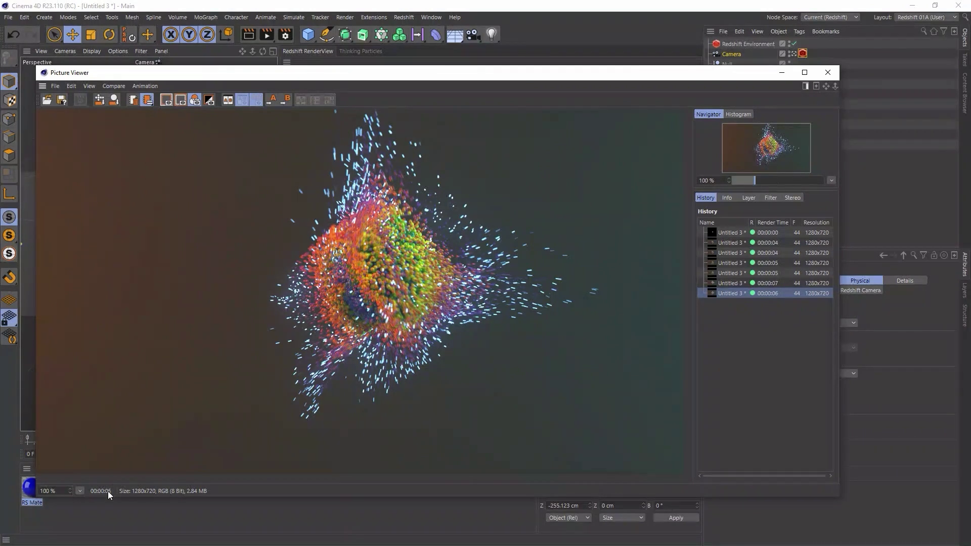
drag(328, 71, 341, 59)
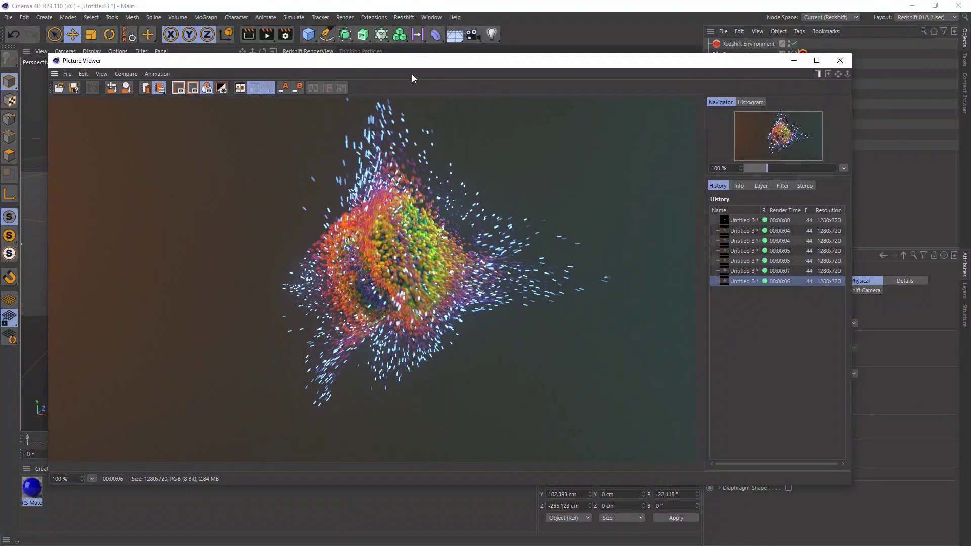
drag(411, 61, 416, 61)
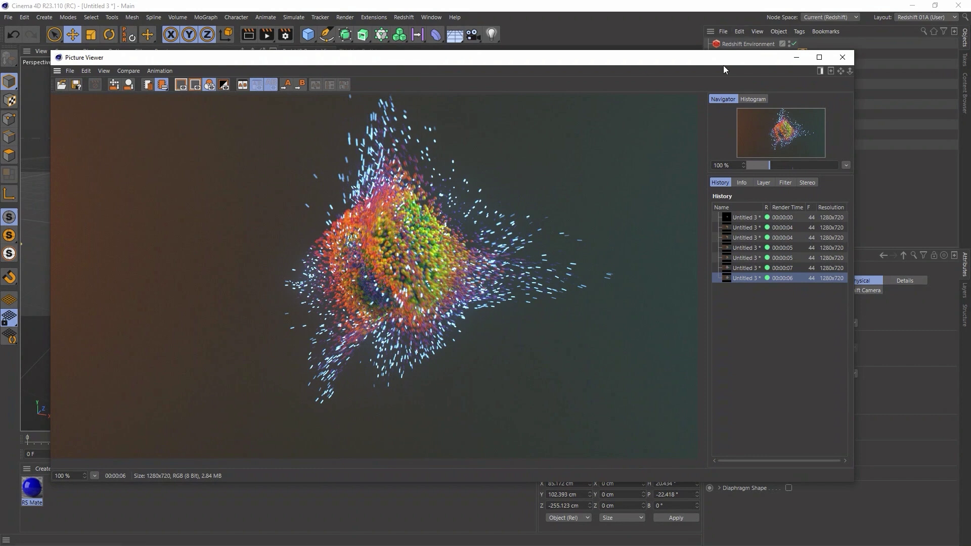
drag(721, 64, 704, 69)
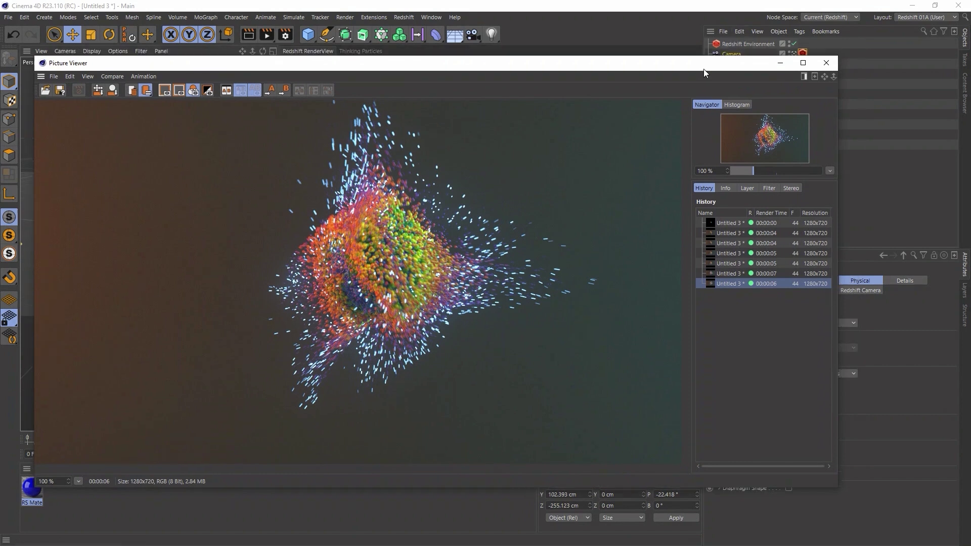
click(830, 64)
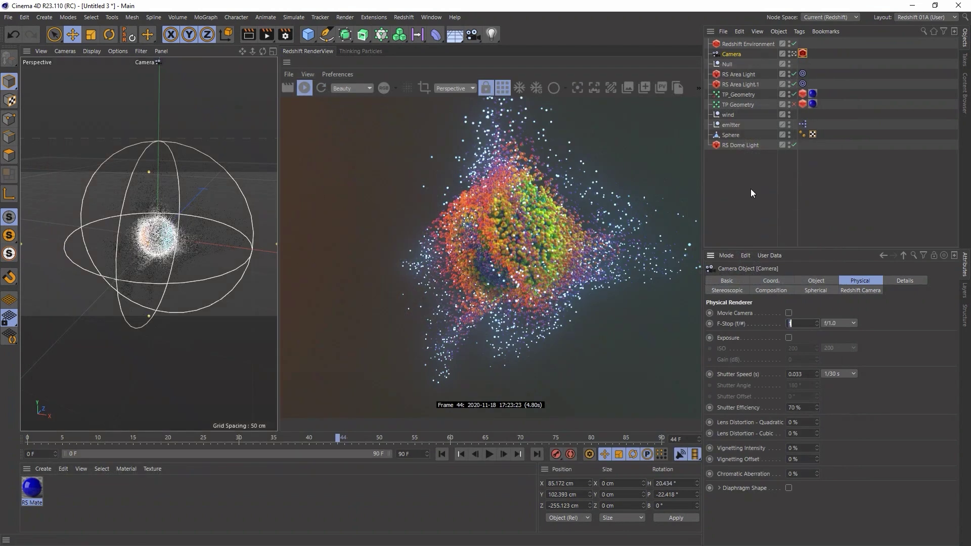
Open the DLD_Midair_Explosion_01 01A scene from the Presentation Folder and go to frame 35
click(751, 190)
key(ctrl+o)
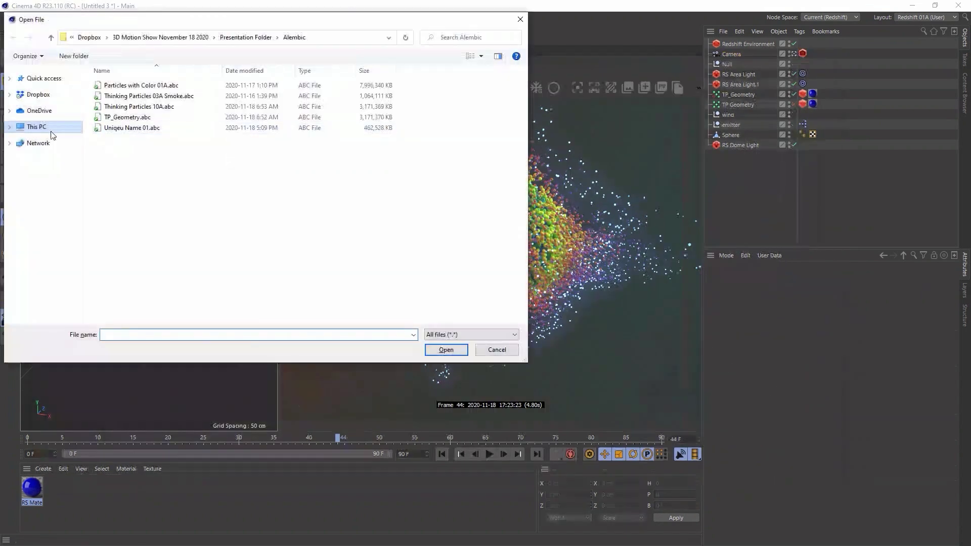
click(200, 37)
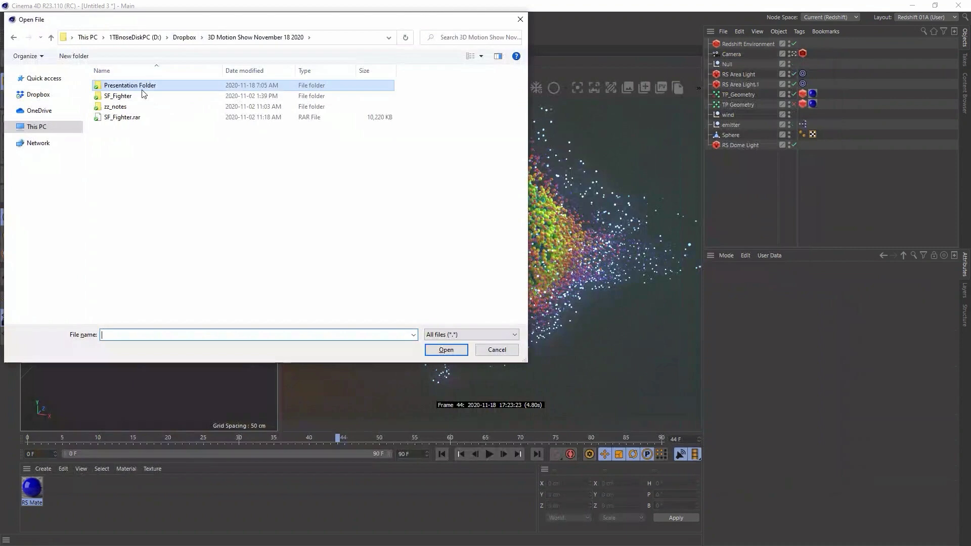
double_click(147, 86)
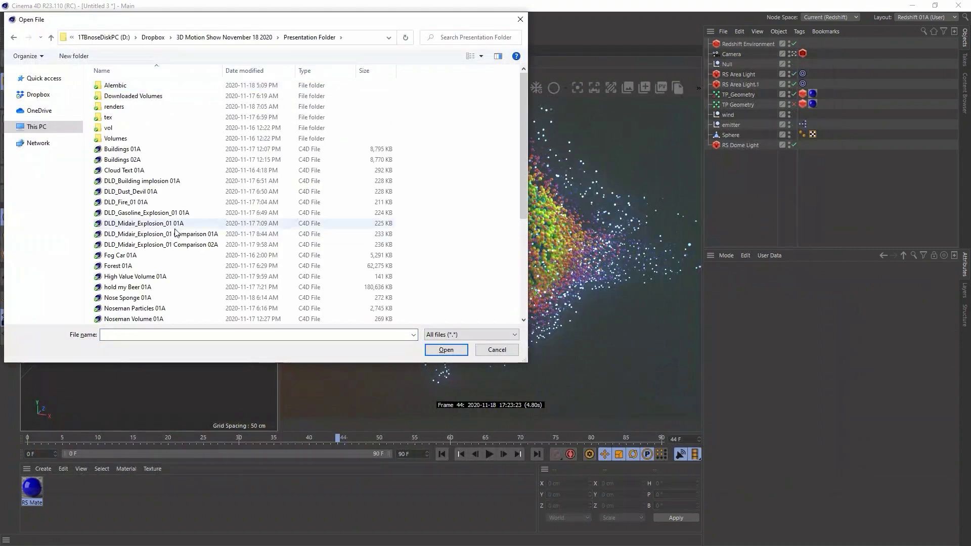
scroll(176, 232, down, 1)
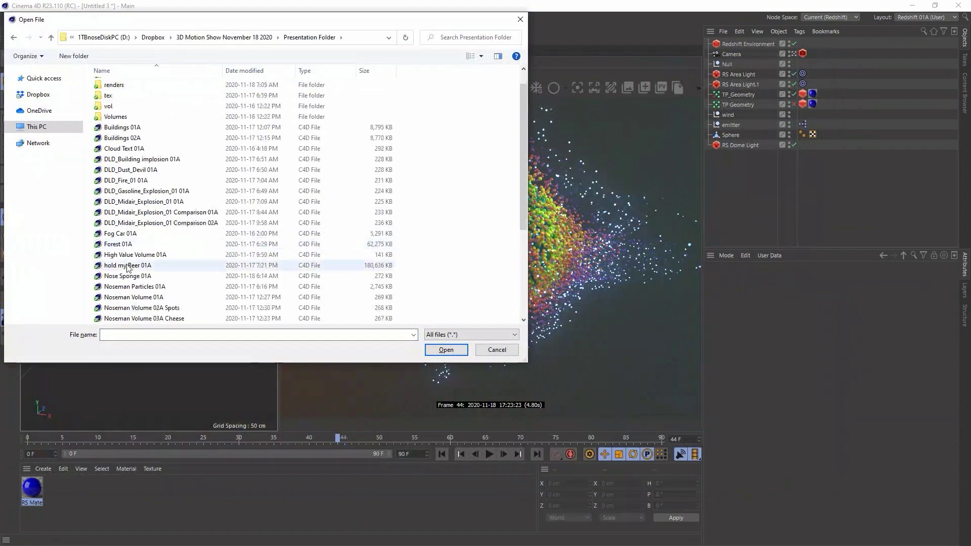
double_click(166, 201)
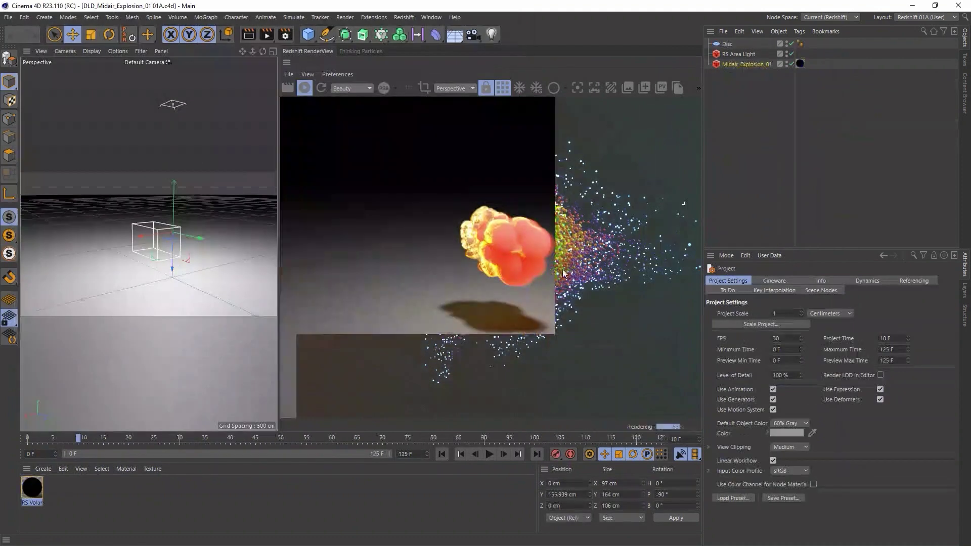
click(98, 437)
drag(145, 437, 206, 441)
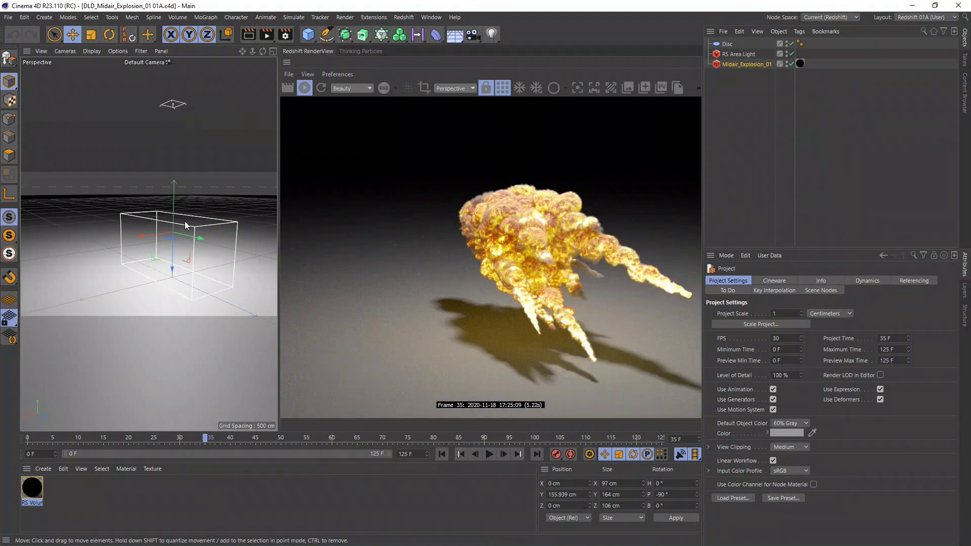
Open the RS Volume material's shader graph and show the RS Volume node's basic Emission settings
click(33, 493)
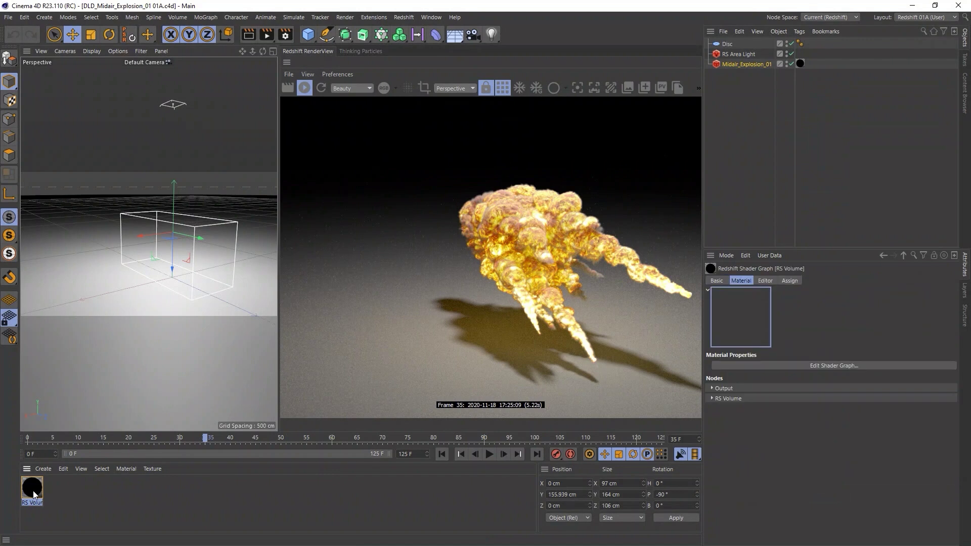
double_click(33, 493)
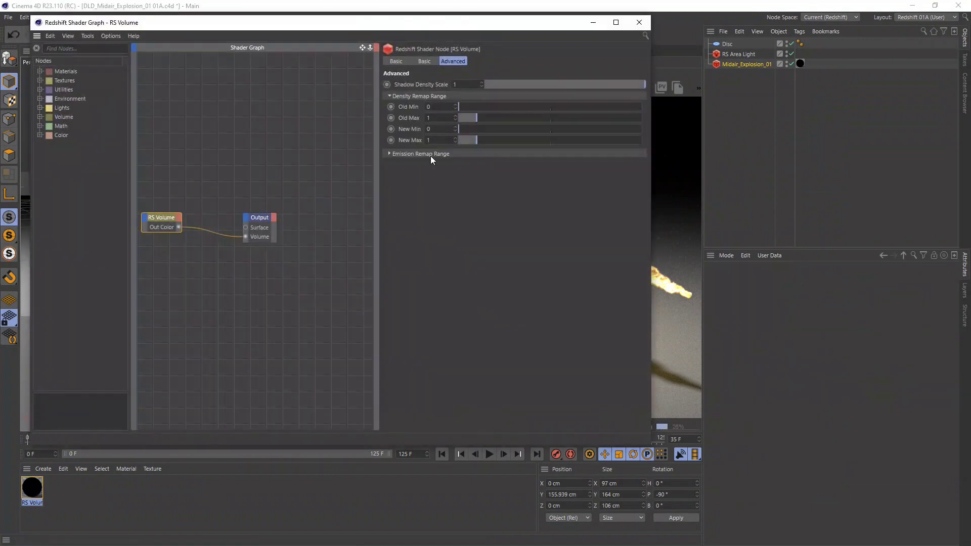
click(429, 61)
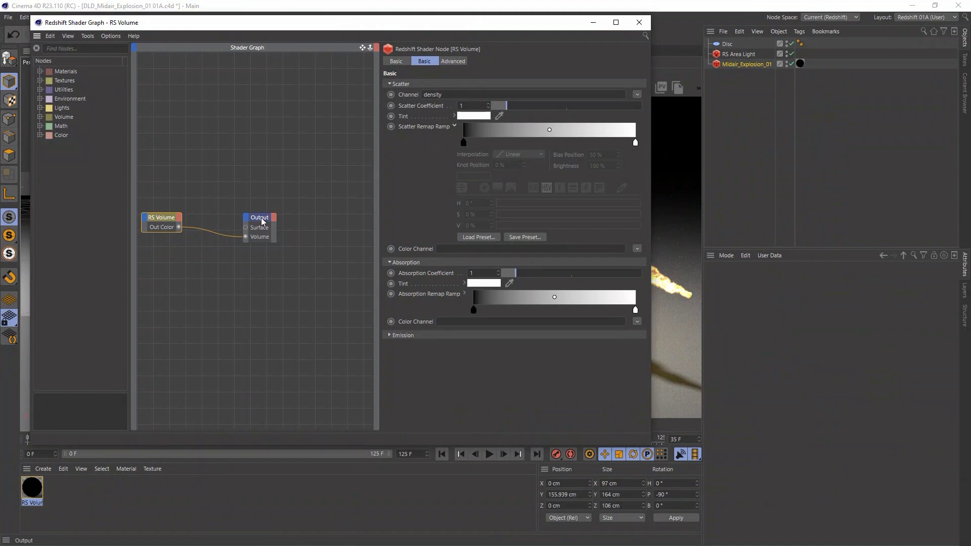
drag(288, 26, 304, 101)
click(800, 64)
click(385, 406)
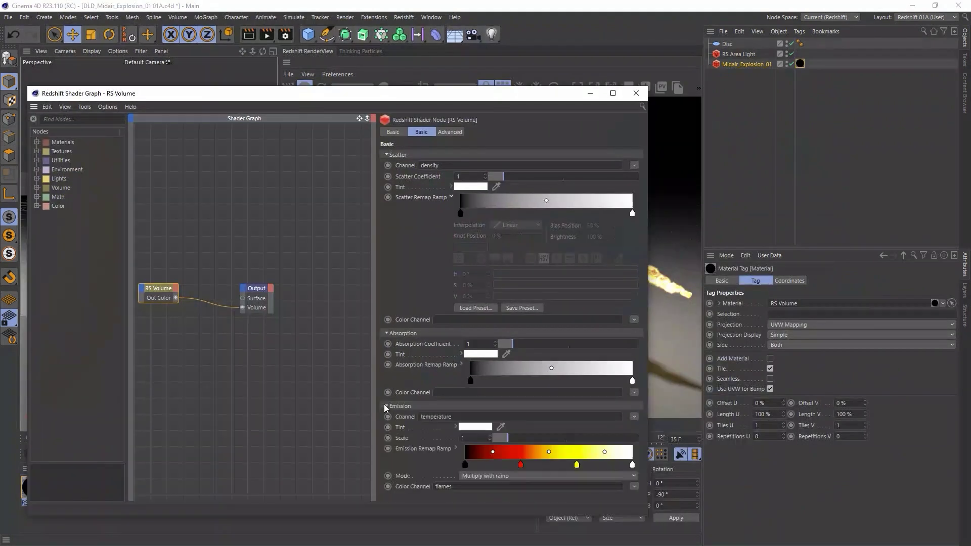
Inspect the Emission Remap Ramp, its gradient presets and the emission channel choices, and close the shader graph
click(455, 448)
scroll(548, 436, down, 3)
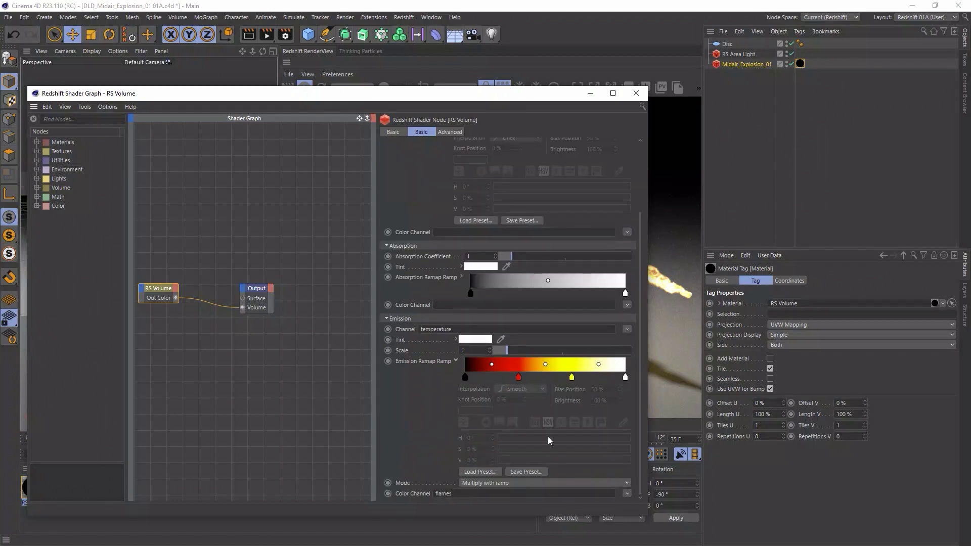
click(486, 469)
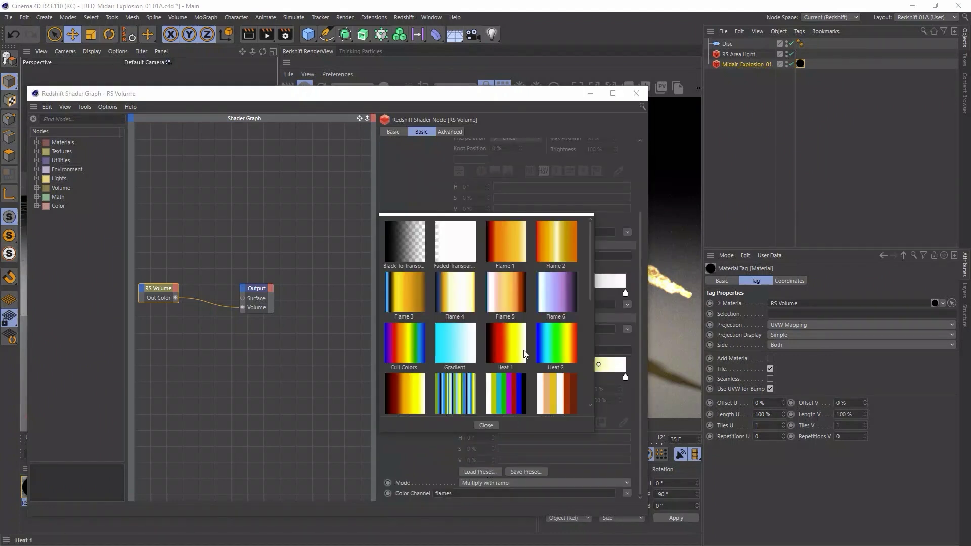
click(351, 389)
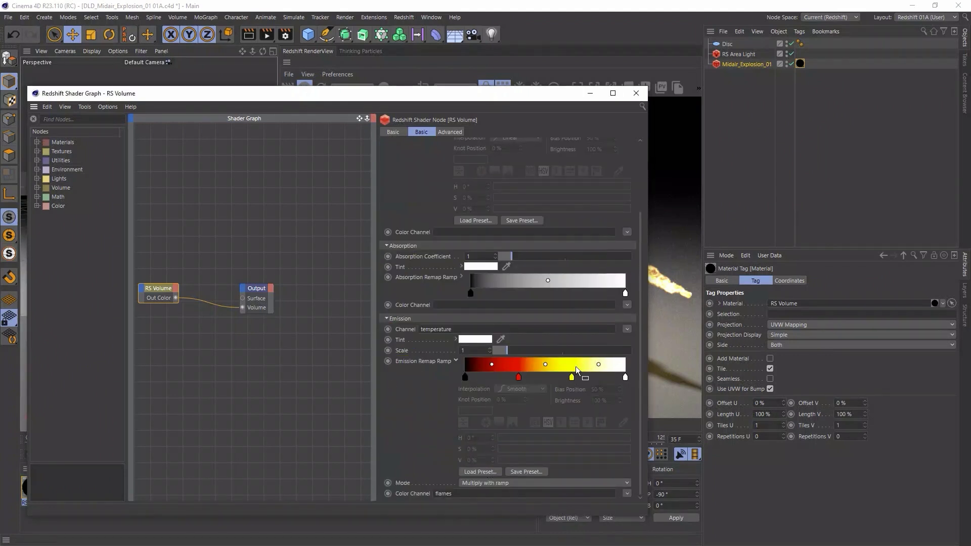
click(626, 330)
mouse_move(657, 373)
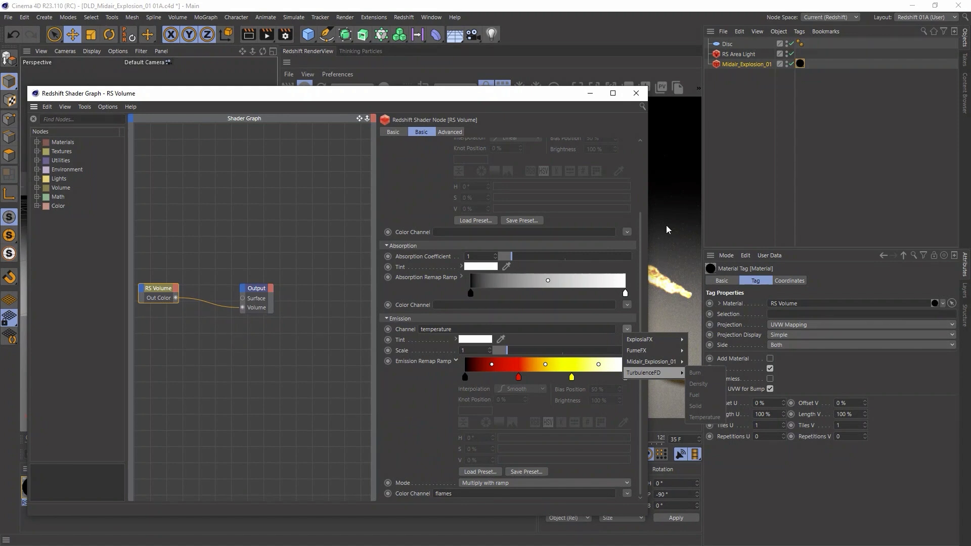
click(556, 329)
click(517, 373)
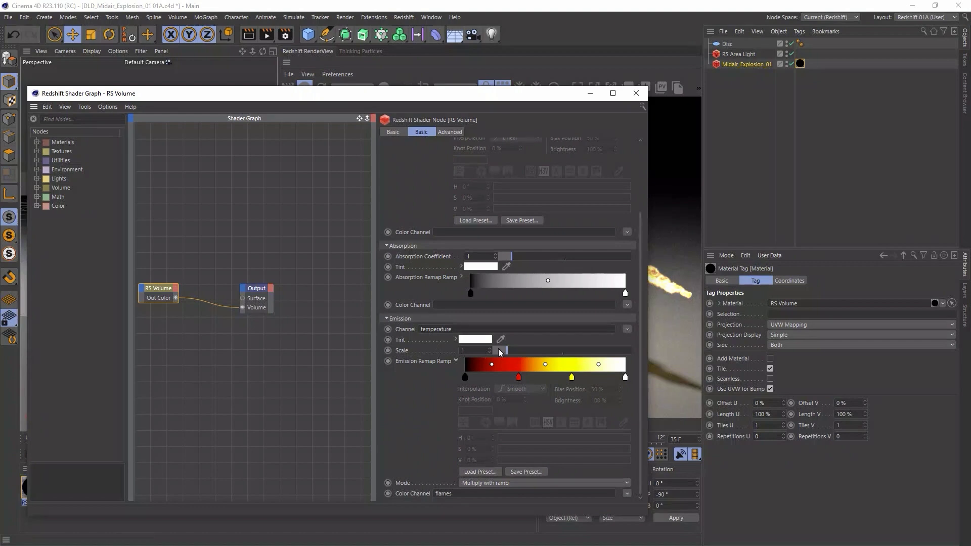
click(635, 95)
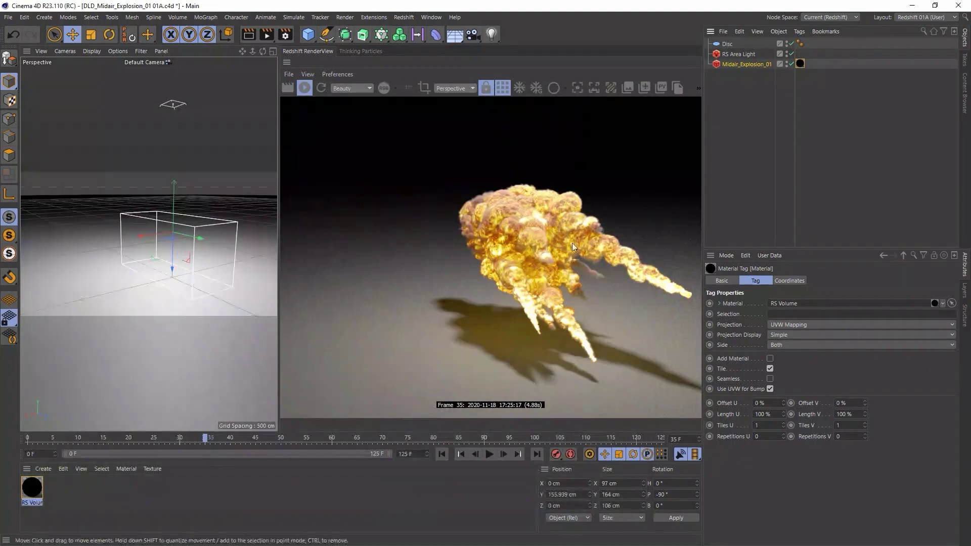
Load the Gradient preset into the Emission Remap Ramp of the RS Volume material
click(236, 241)
alt+drag(191, 238, 105, 239)
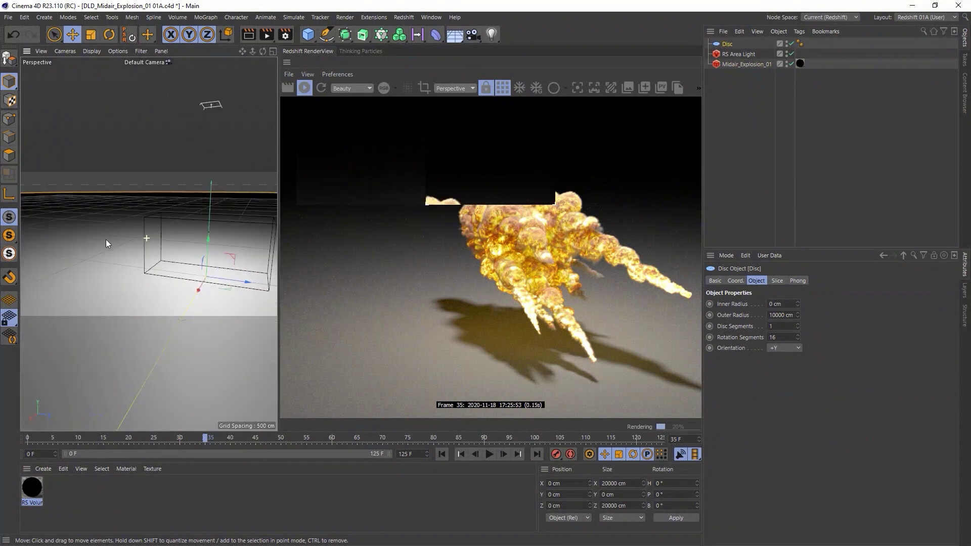
alt+drag(193, 235, 159, 234)
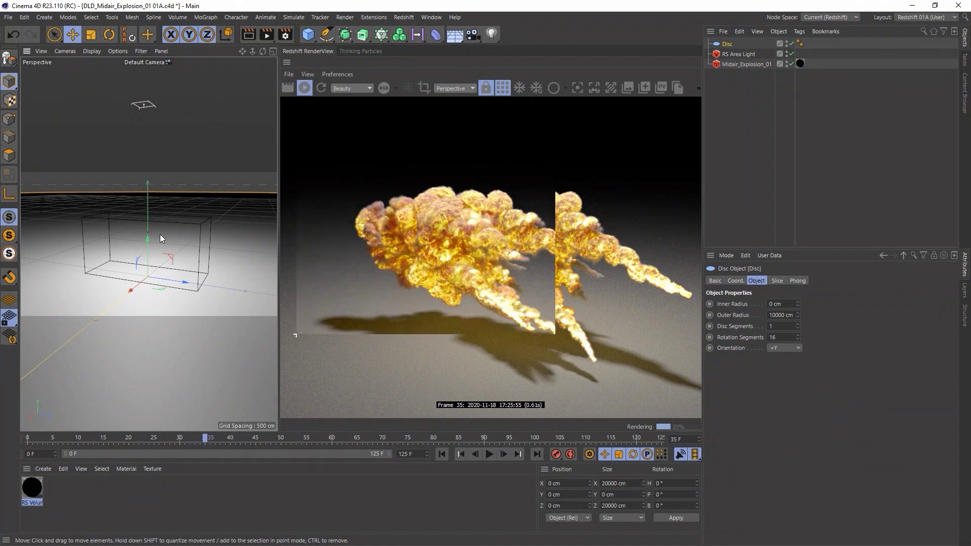
double_click(32, 490)
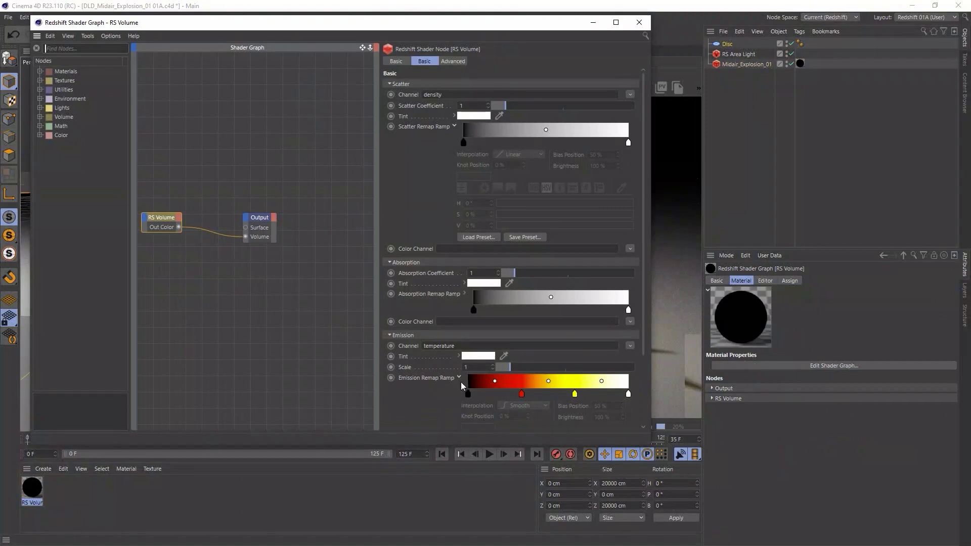
scroll(642, 351, down, 3)
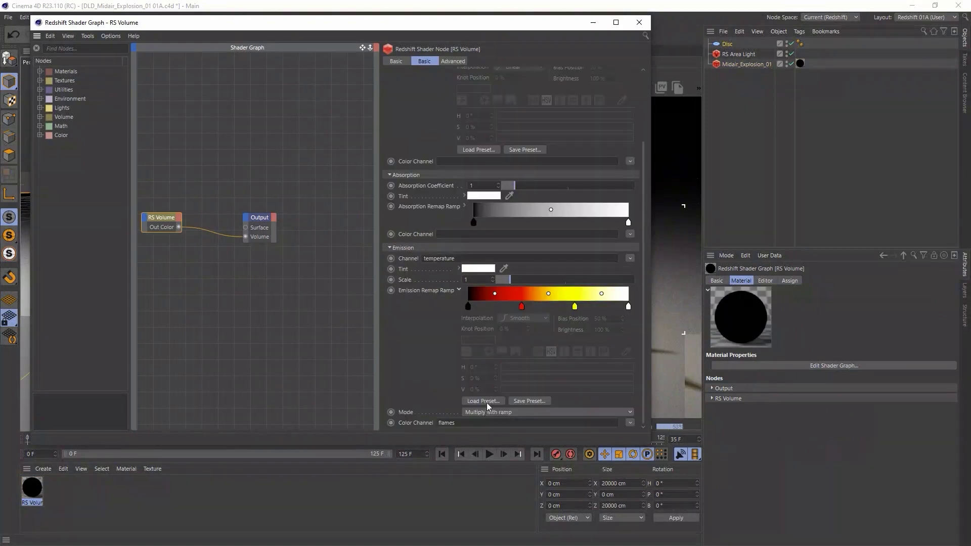
click(486, 401)
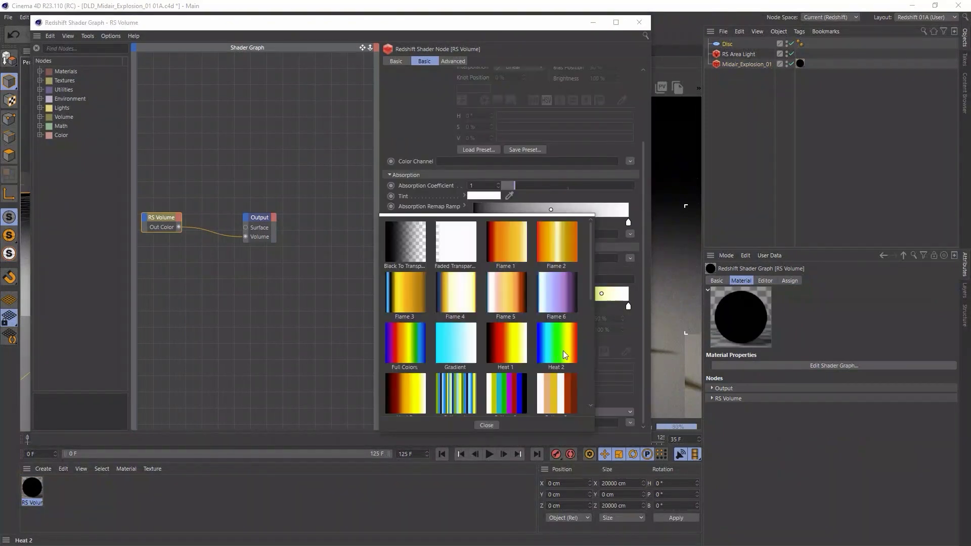
click(459, 340)
drag(465, 29, 227, 83)
Make the emission ramp's first knot black and the second cyan at about 14.5 %, check the render, and close the shader graph
click(229, 360)
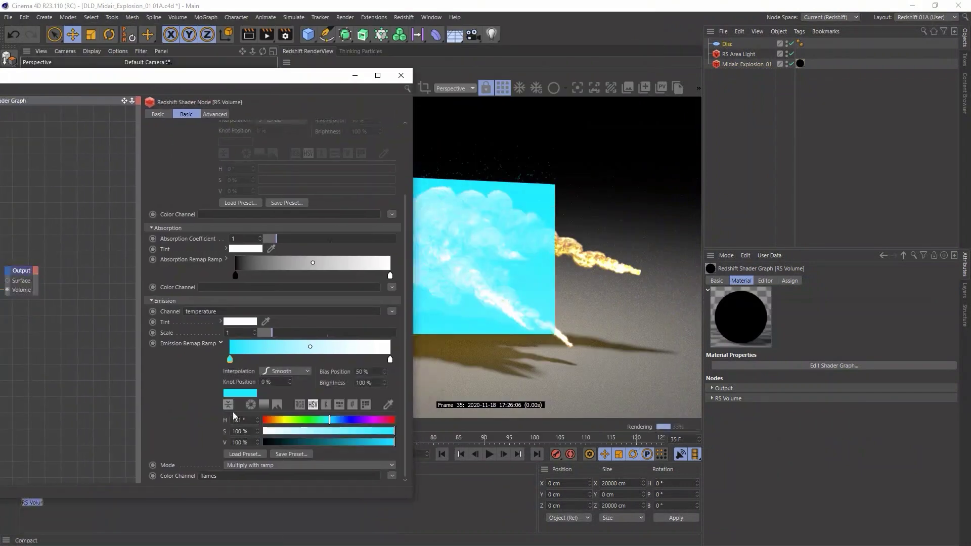
drag(277, 441, 264, 442)
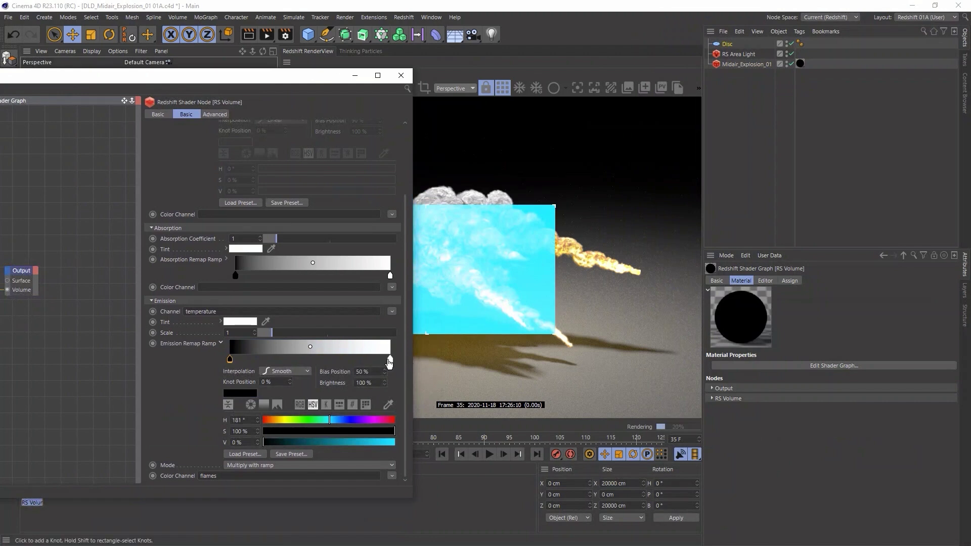
drag(389, 360, 253, 361)
drag(333, 431, 477, 435)
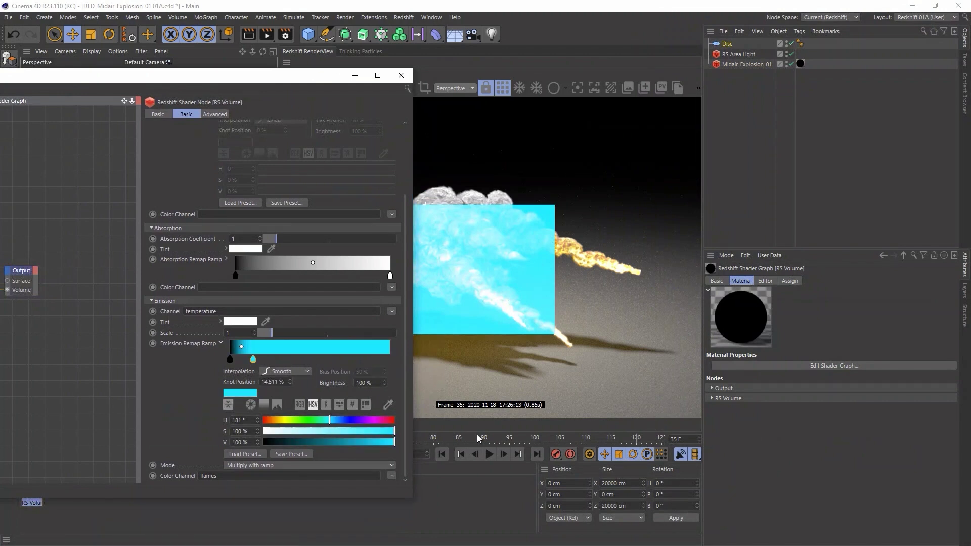
drag(317, 83, 222, 147)
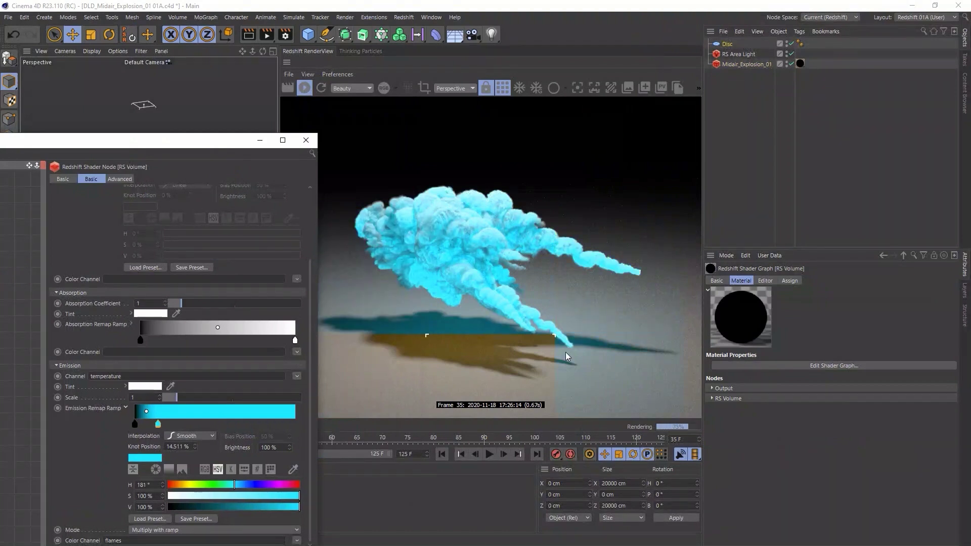
drag(185, 146, 549, 75)
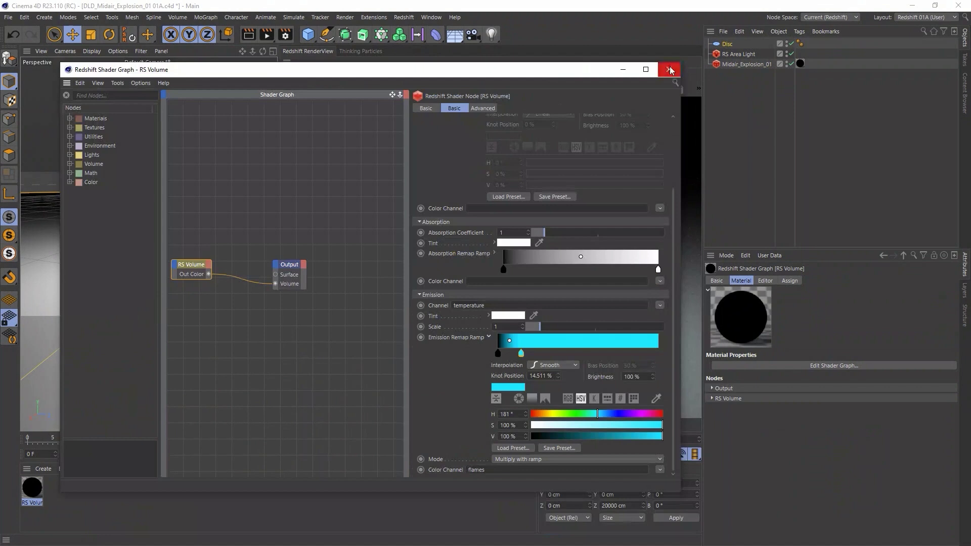
click(670, 69)
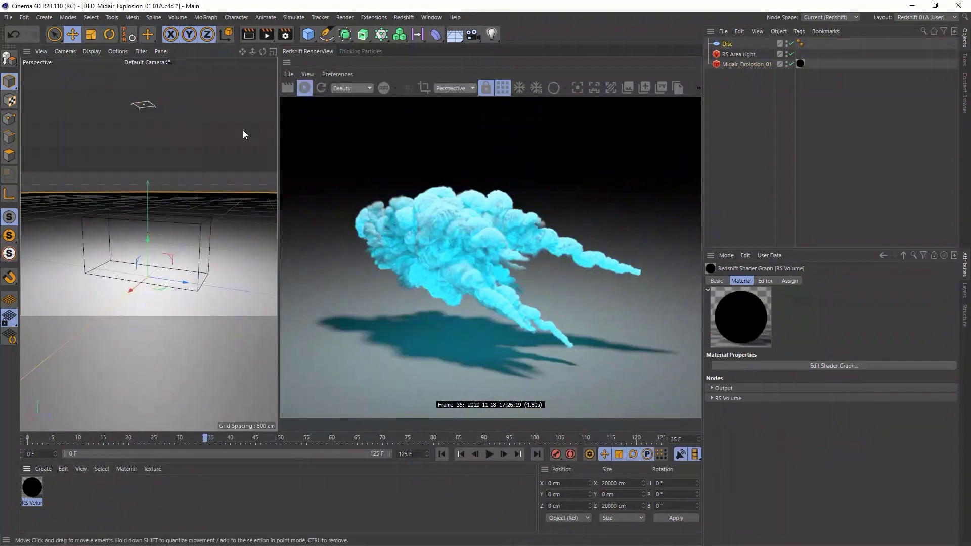
Open the DLD_Gasoline_Explosion_01 01A scene from the Presentation Folder and go to frame 77
key(ctrl+o)
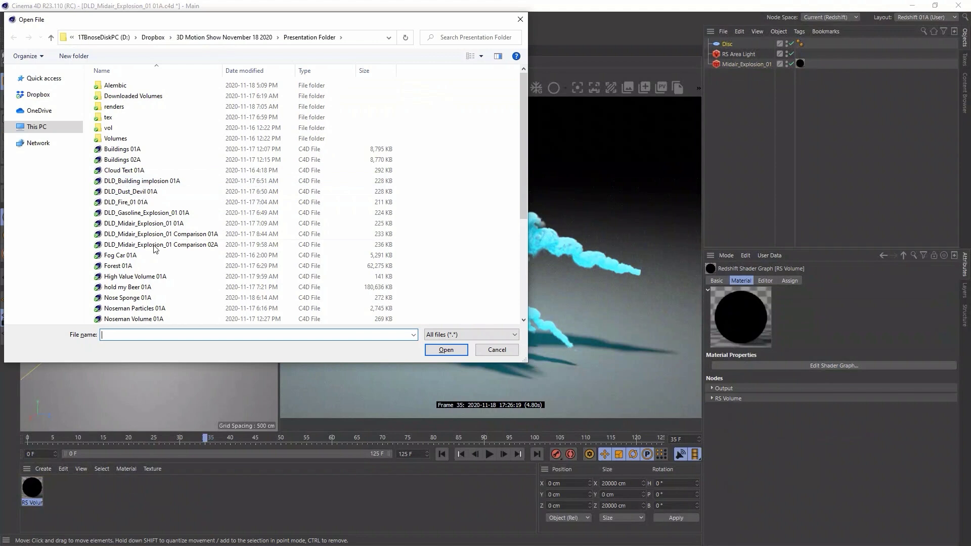
double_click(160, 215)
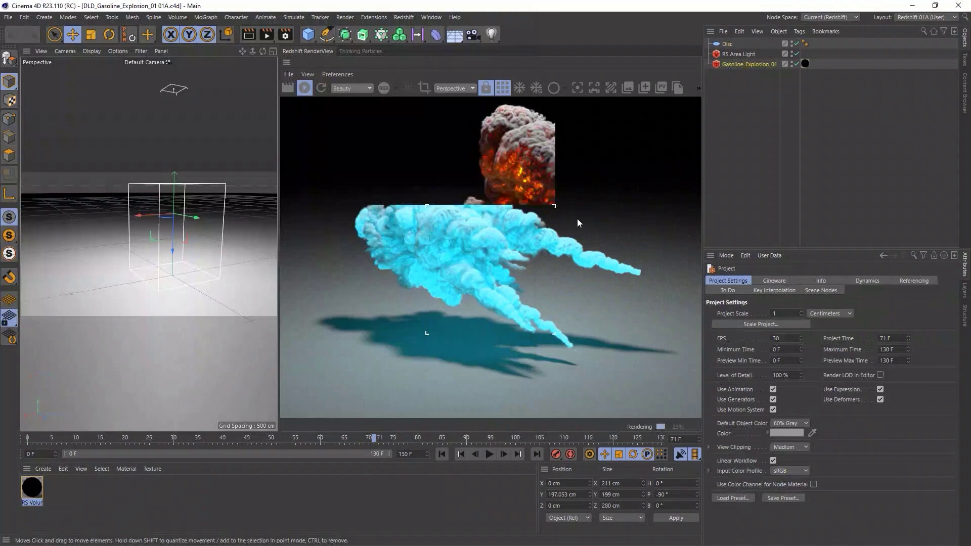
click(404, 437)
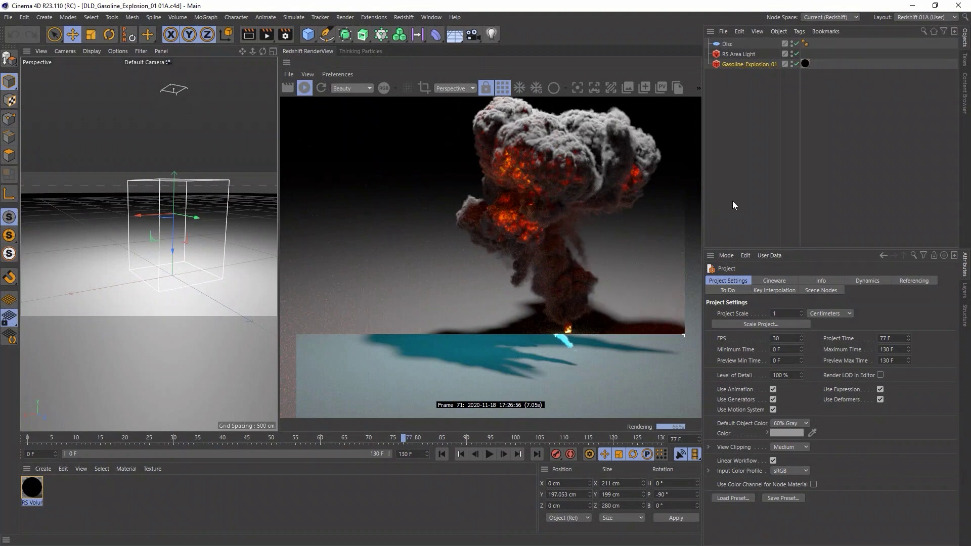
Add a Redshift Volume object and a Volume Loader to the gasoline explosion scene, leaving both without a volume file
click(737, 127)
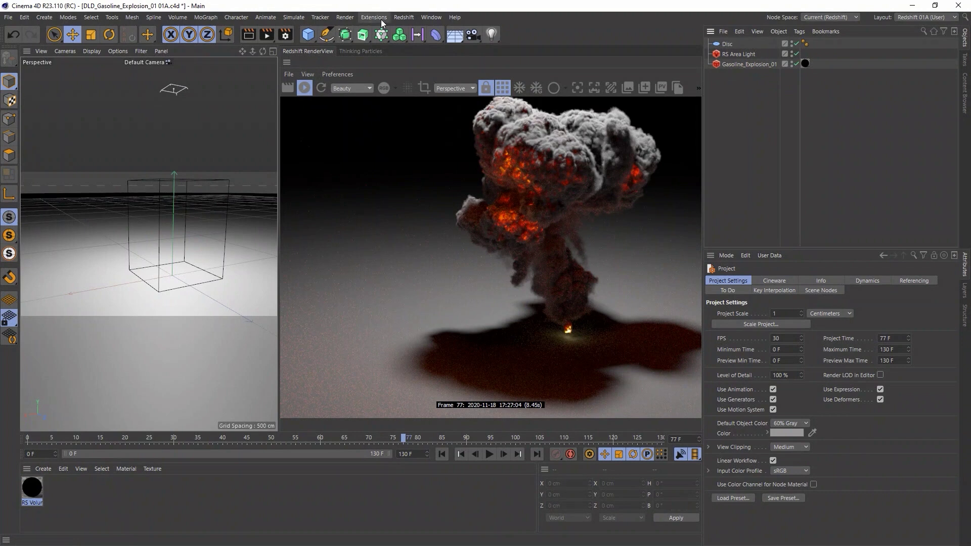
click(404, 17)
mouse_move(434, 33)
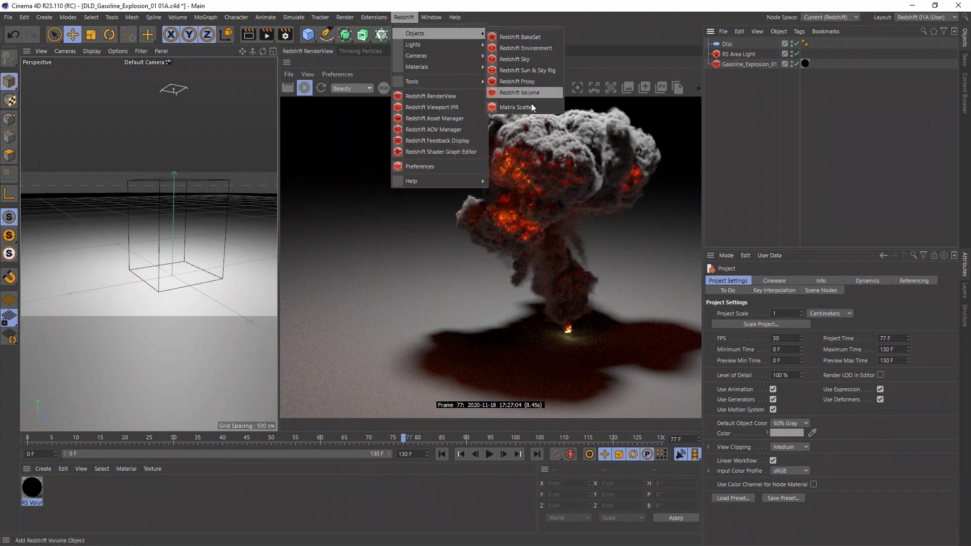
click(515, 93)
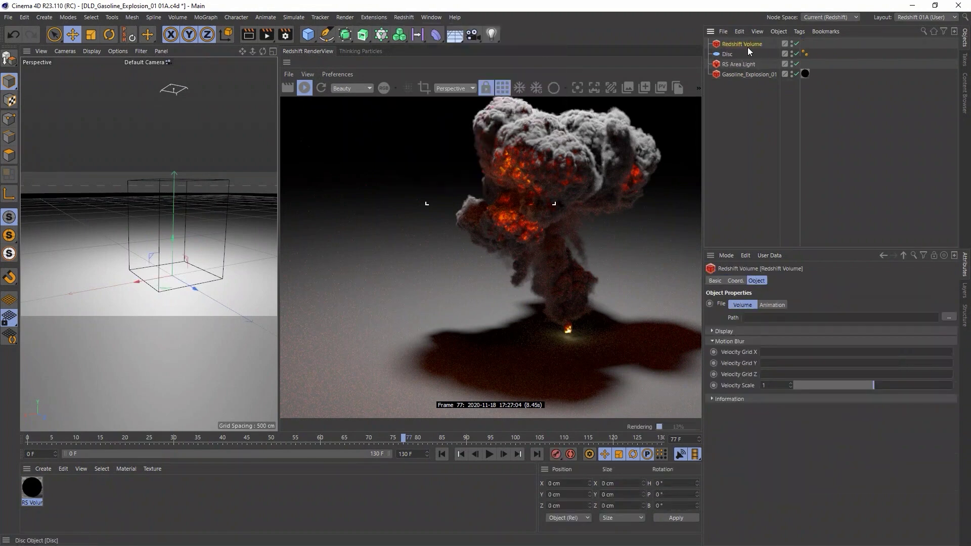
click(949, 317)
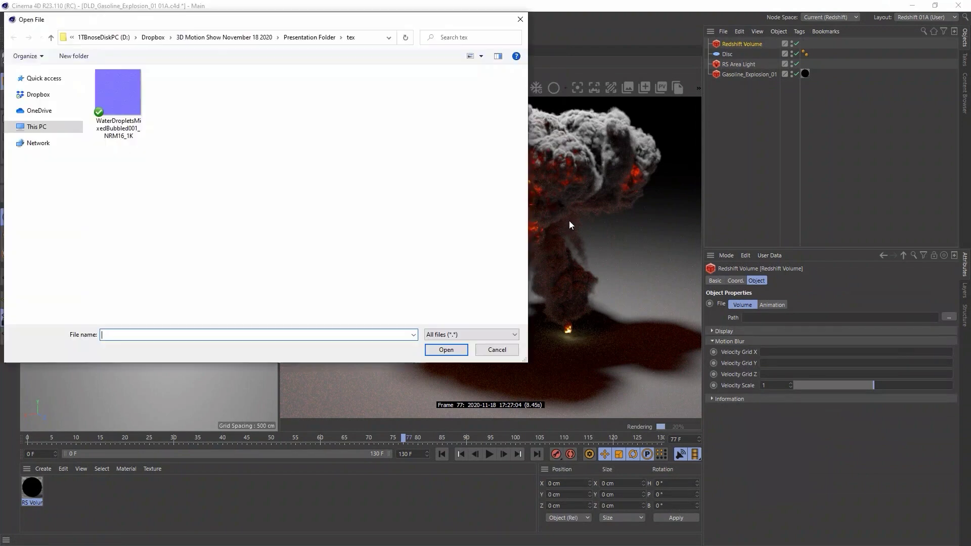
click(496, 347)
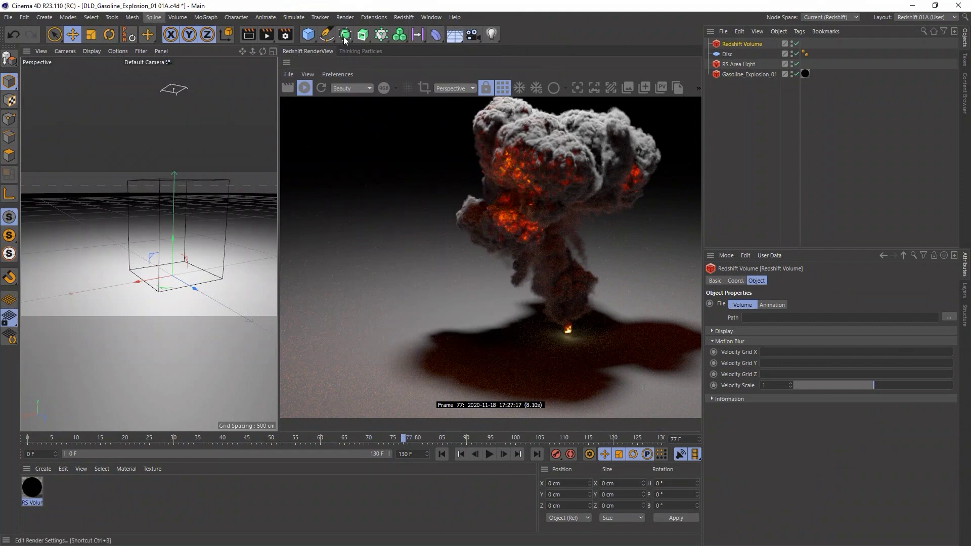
click(177, 17)
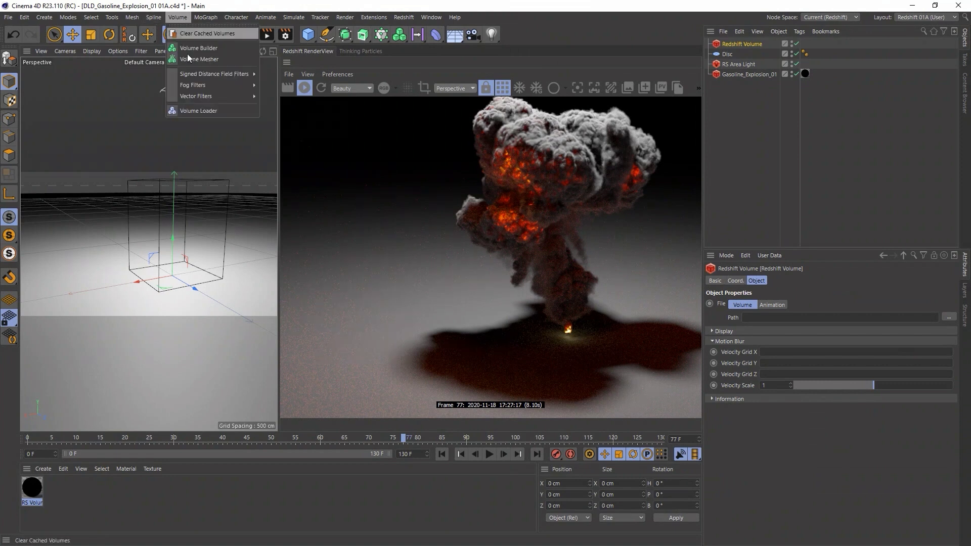
click(199, 107)
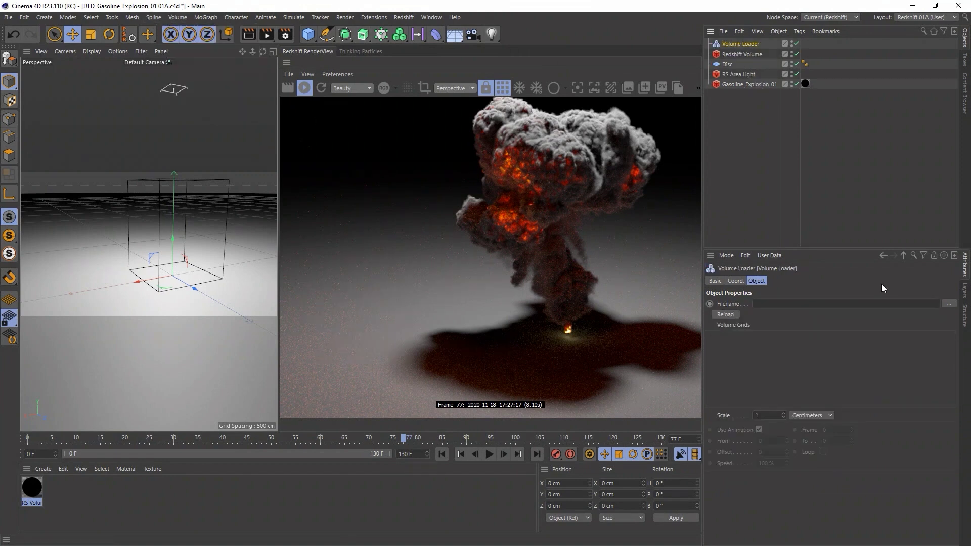
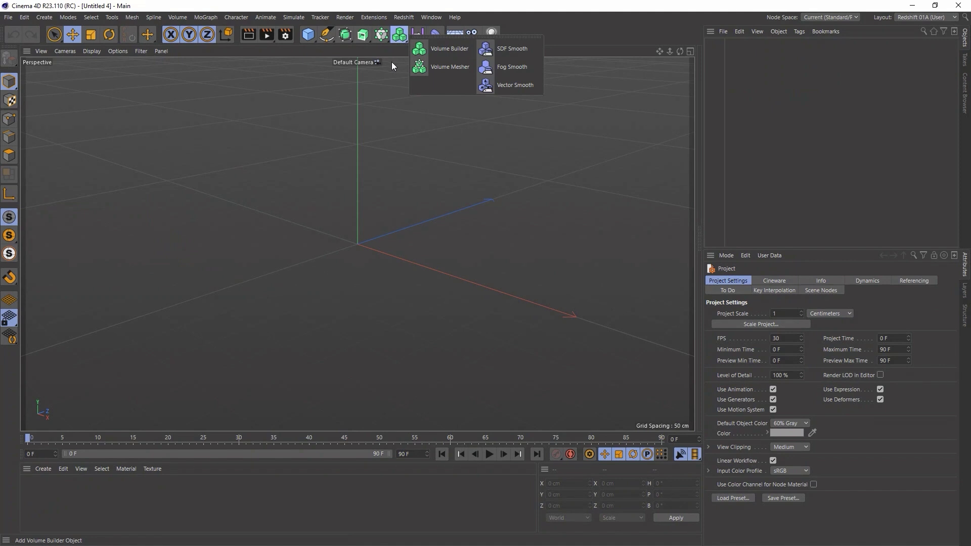
Add a Volume Loader to the empty scene and load embergen_gasoline_explosion_a_0.vdb from the Gasoline_Explosion_01 folder
click(184, 18)
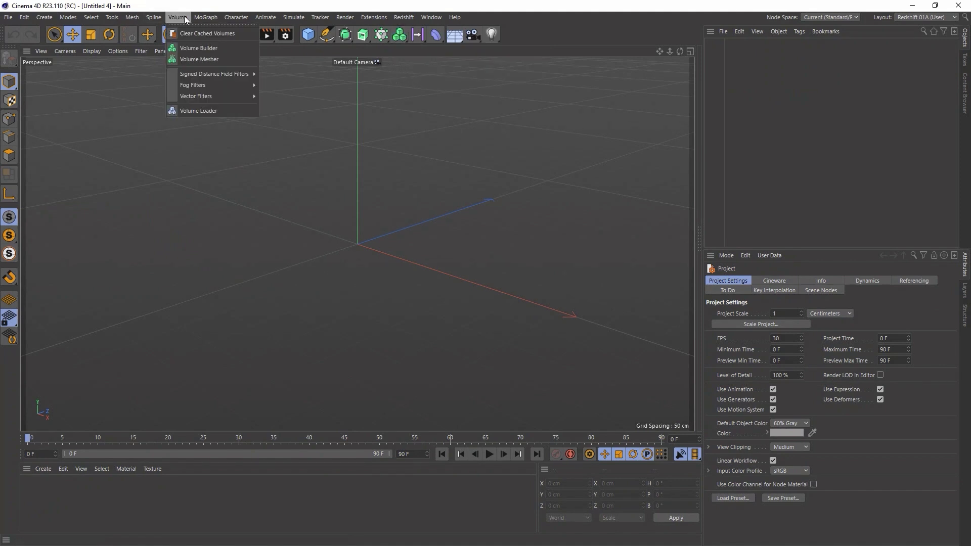
click(237, 111)
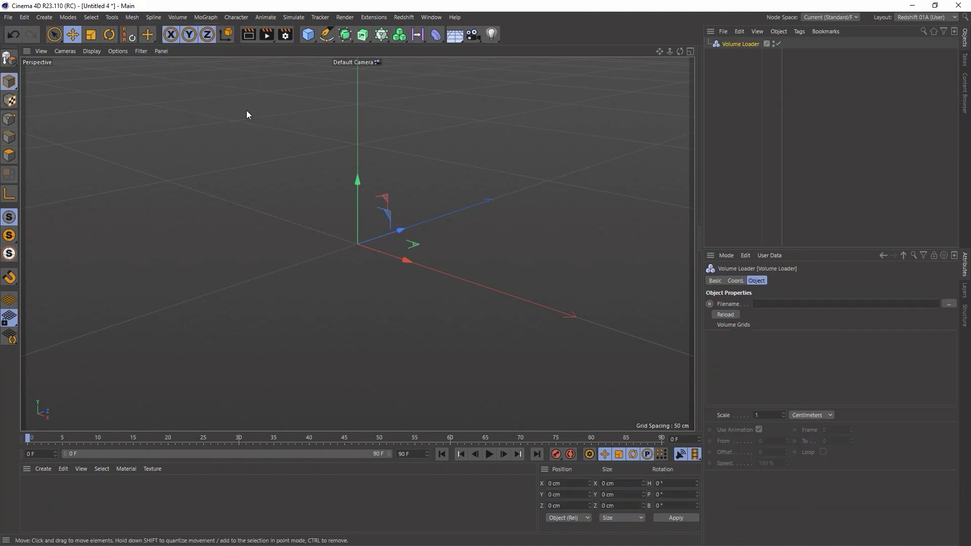
click(948, 302)
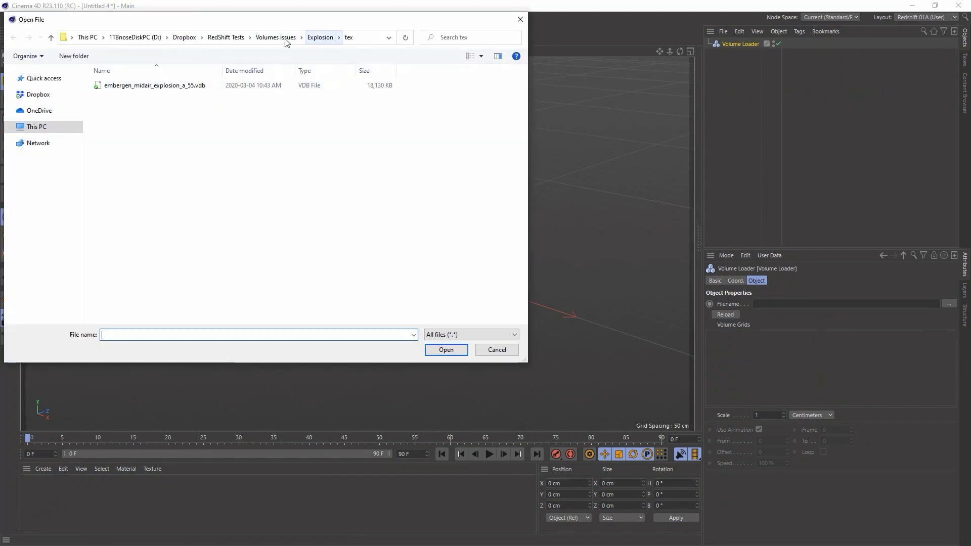
click(184, 37)
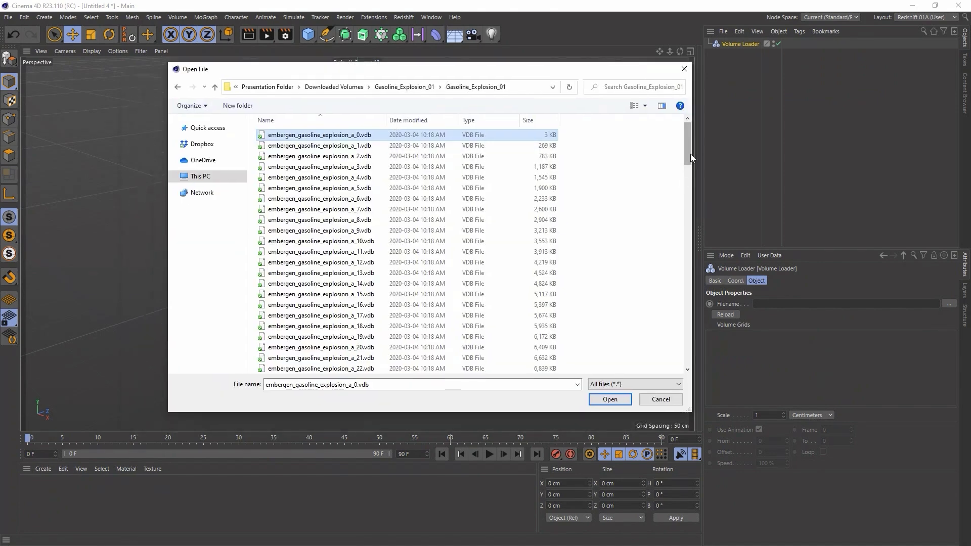
drag(688, 156, 687, 134)
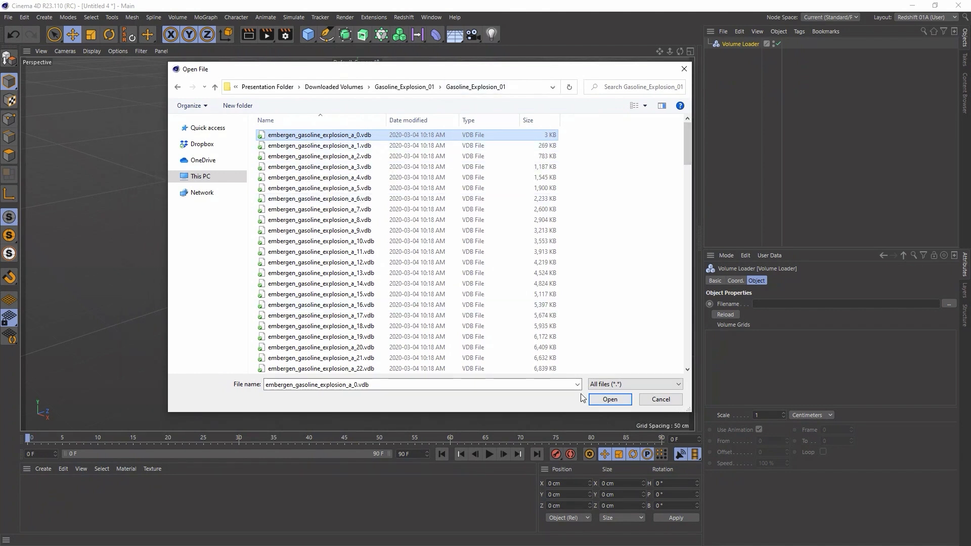
click(610, 399)
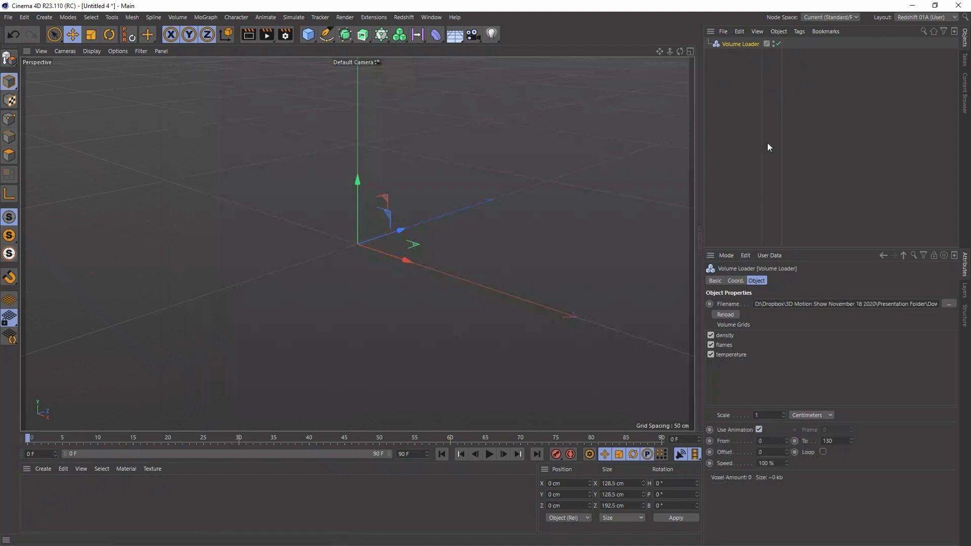
Disable the Volume Loader's flames and temperature grids, and test-render the viewport at frame 64
click(710, 344)
click(710, 355)
drag(109, 433, 296, 436)
click(478, 438)
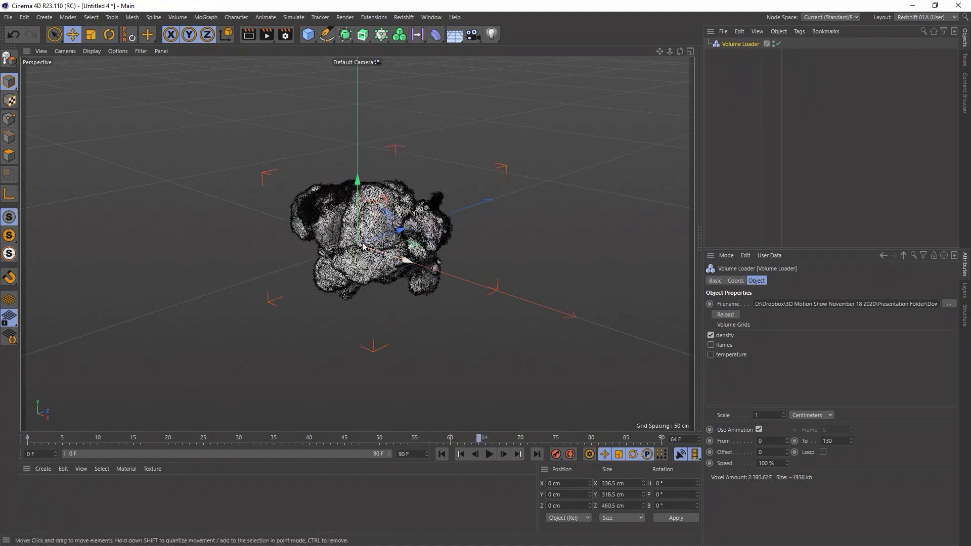
key(ctrl+r)
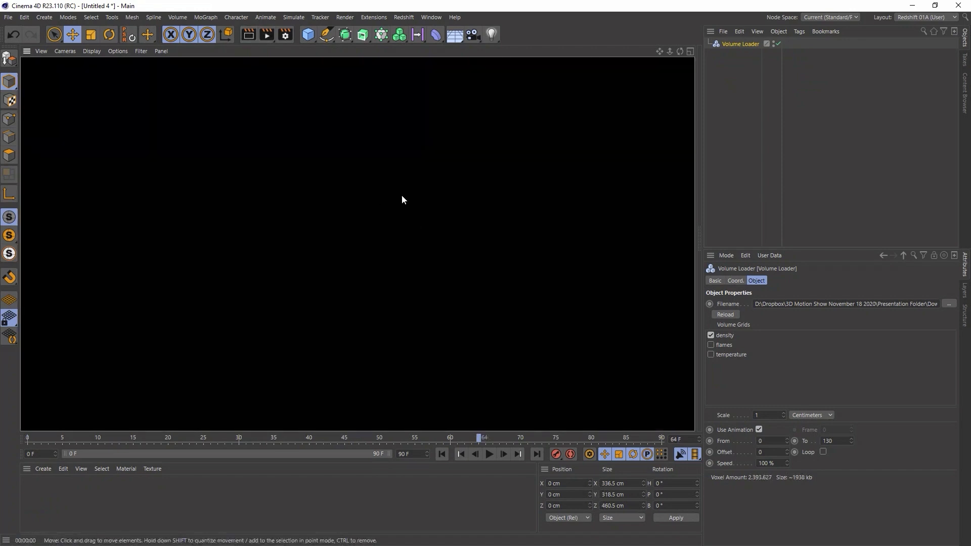
click(719, 119)
Add a Volume Mesher and make the Volume Loader its child
click(743, 43)
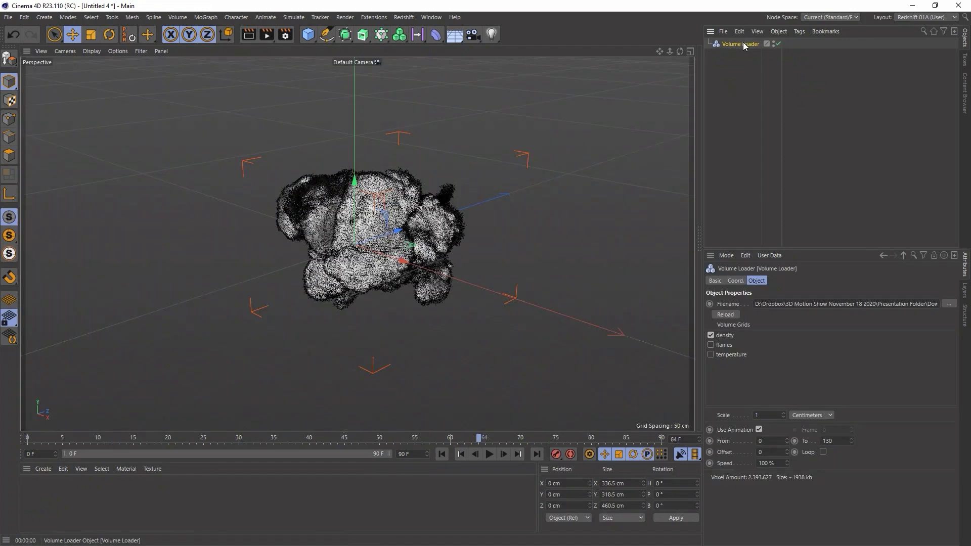
click(205, 17)
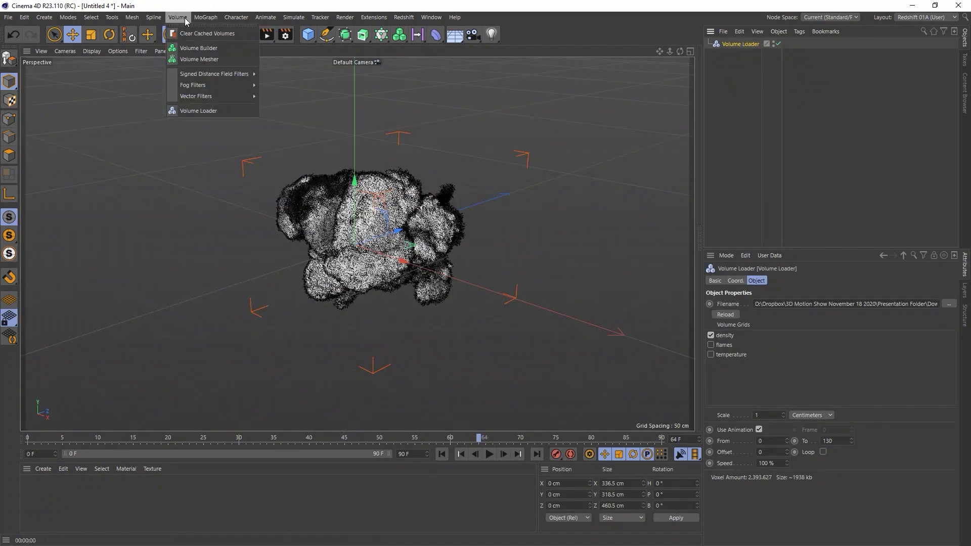
alt+click(199, 59)
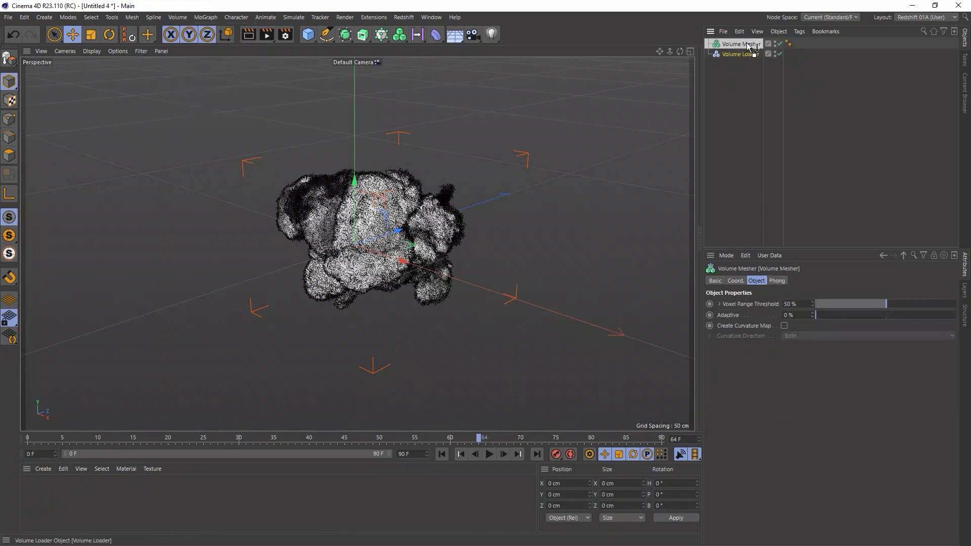
click(743, 78)
Scrub the meshed explosion's animation to frame 31 and examine its surface up close
drag(392, 438, 98, 438)
mouse_move(238, 447)
mouse_down()
mouse_move(50, 456)
mouse_move(31, 440)
mouse_move(248, 443)
mouse_up()
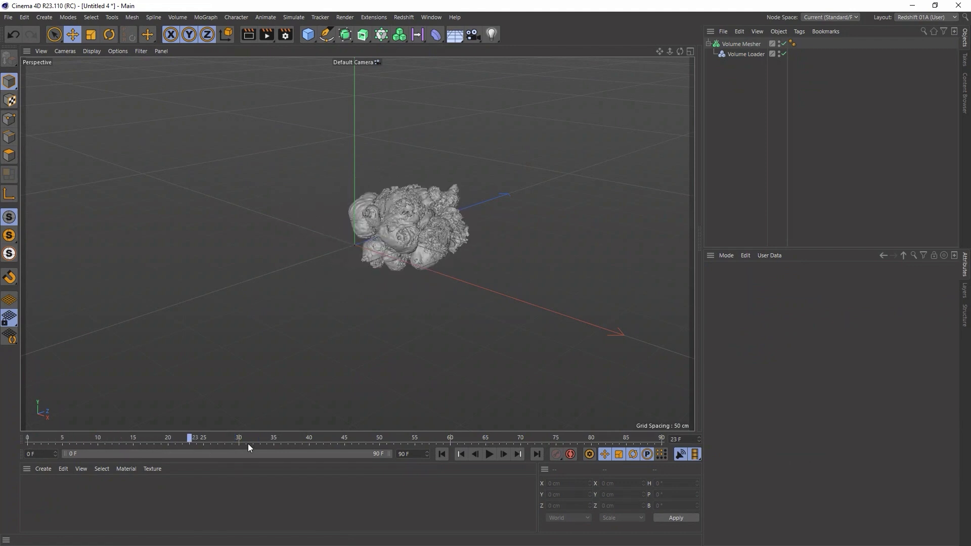
scroll(438, 223, up, 5)
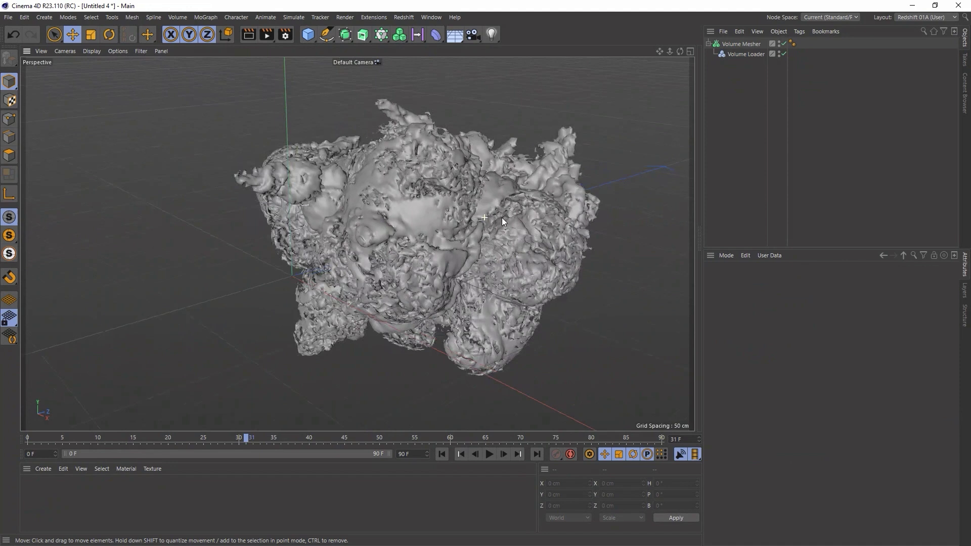
Scrub the meshed explosion through later and earlier frames to frame 12, examining its shape from different angles
alt+drag(501, 217, 470, 223)
scroll(471, 223, down, 3)
drag(247, 439, 587, 436)
drag(394, 439, 273, 437)
drag(104, 439, 253, 439)
drag(189, 439, 106, 441)
alt+drag(474, 227, 421, 278)
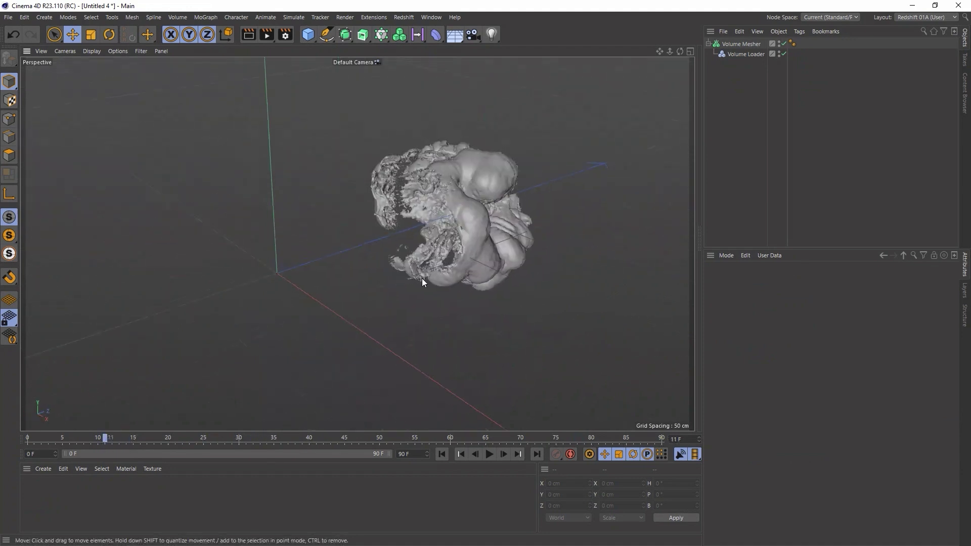
mouse_move(115, 439)
mouse_down()
mouse_move(442, 442)
mouse_move(112, 438)
mouse_up()
alt+drag(324, 213, 440, 197)
Rotate the Volume Mesher upright by setting its pitch to 90°
click(746, 44)
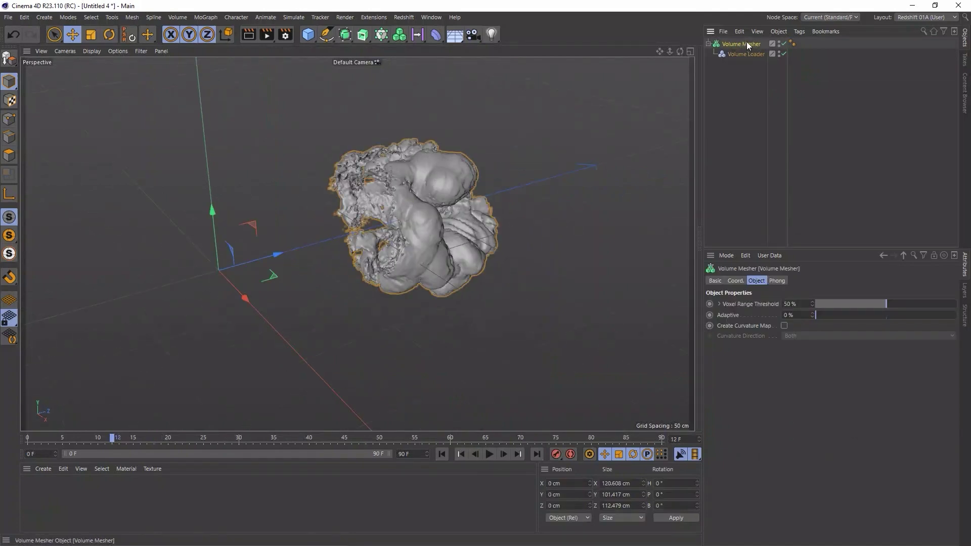
key(r)
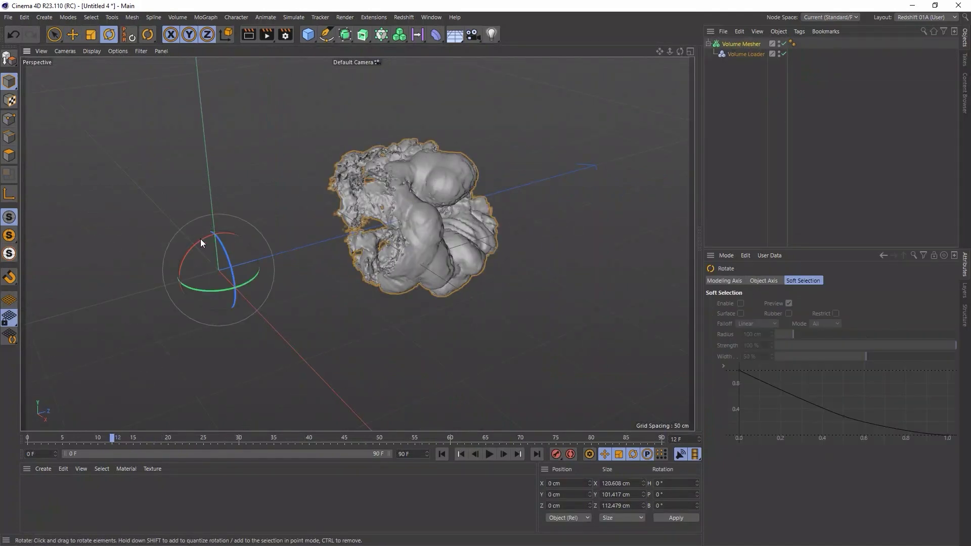
drag(201, 239, 150, 301)
alt+drag(320, 144, 362, 368)
drag(380, 293, 375, 293)
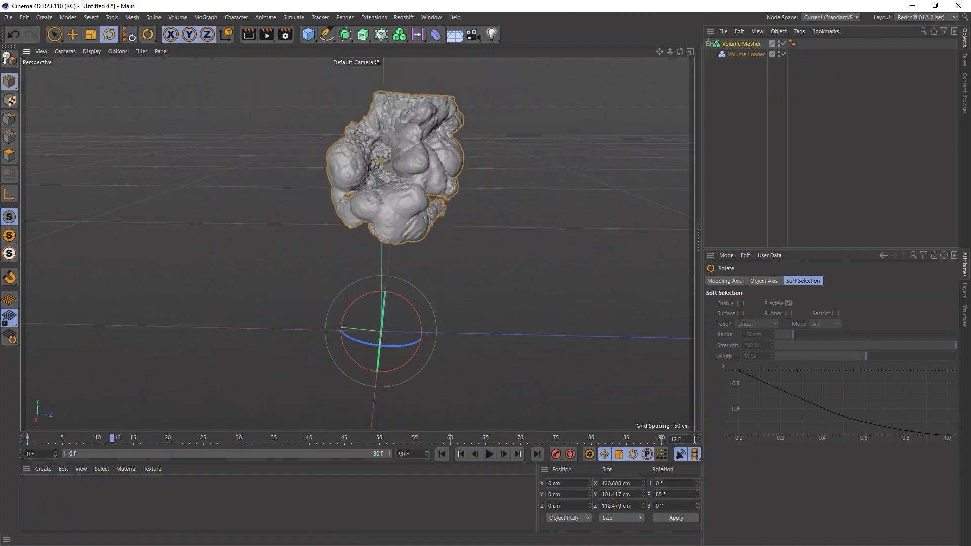
key(BackSpace)
key(BackSpace)
text(90)
key(Return)
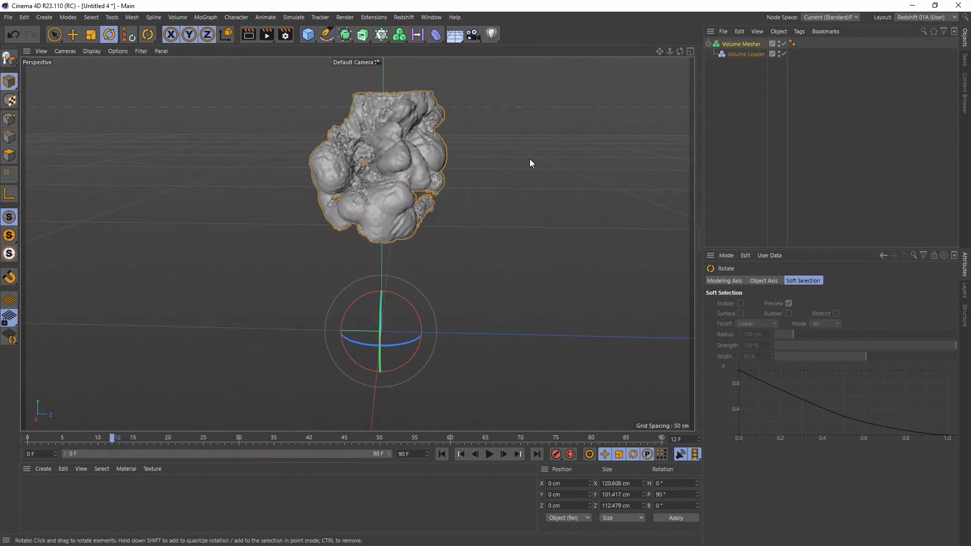
Add a 200 cm cube and raise it to a Y position of about 95 cm so it encloses the explosion
click(307, 36)
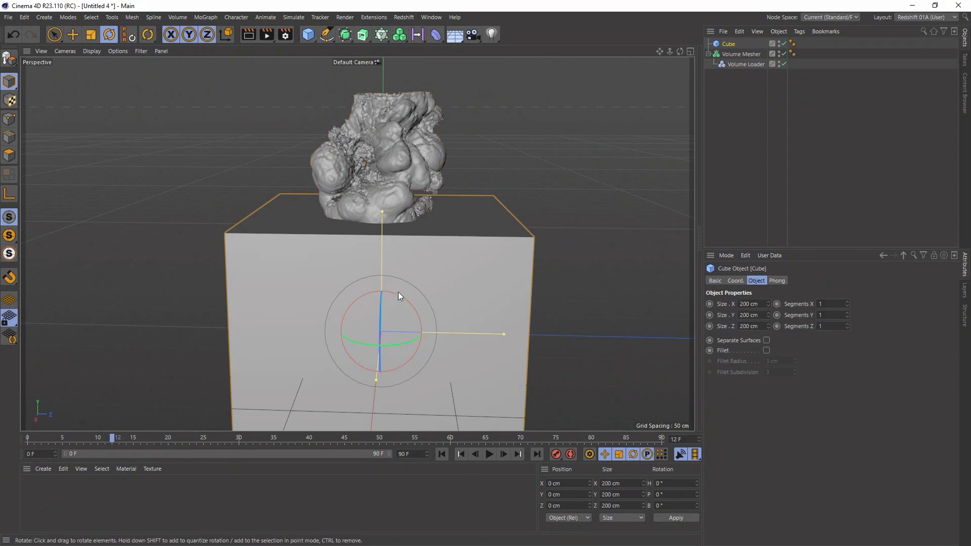
key(e)
drag(381, 302, 384, 195)
alt+drag(383, 194, 635, 35)
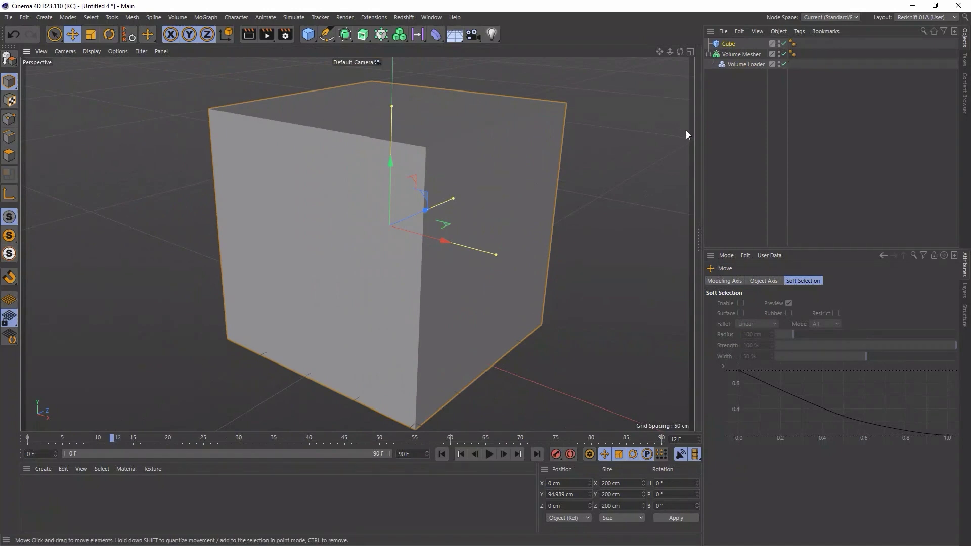
Load the Redshift 01A render settings preset and delete the default My Render Setting
click(286, 34)
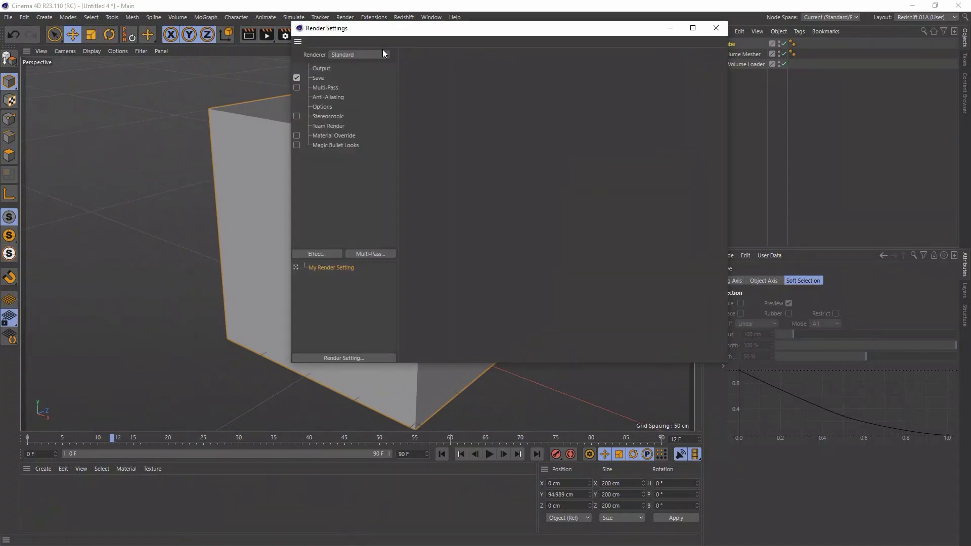
click(364, 356)
mouse_move(453, 482)
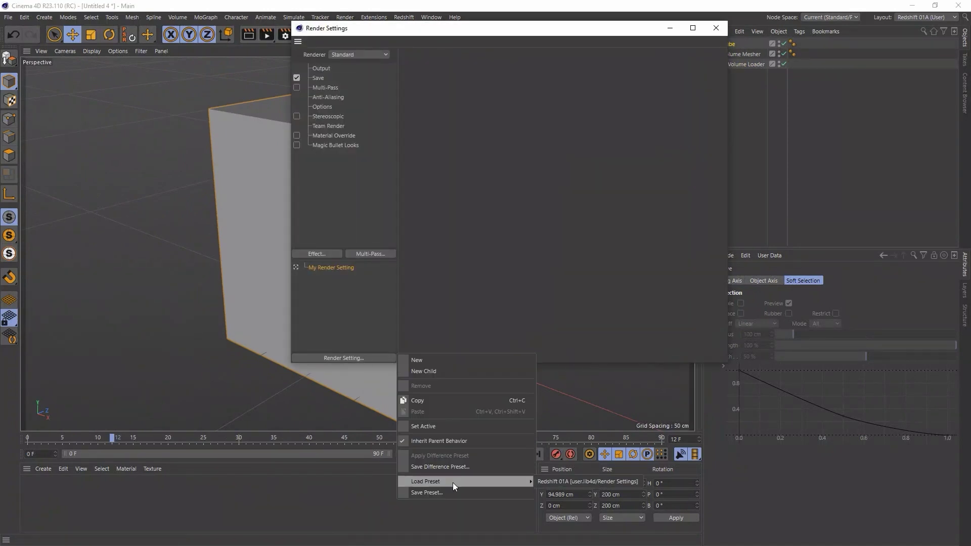
click(540, 479)
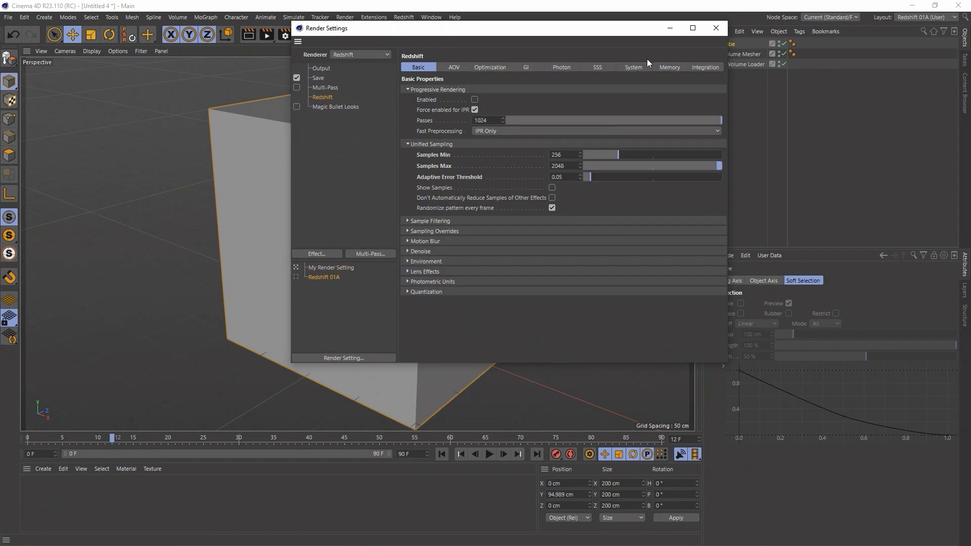
click(330, 267)
key(Delete)
click(715, 30)
click(739, 96)
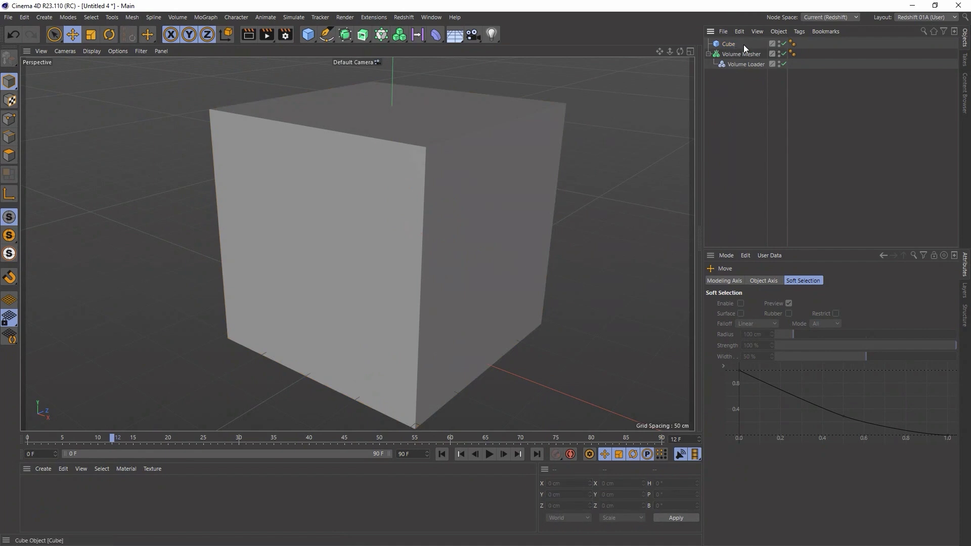
Go to frame 2 and raise the Volume Mesher to a Y position of about 2.3 cm, checking it with the cube off and on
click(781, 43)
click(783, 45)
drag(198, 439, 27, 440)
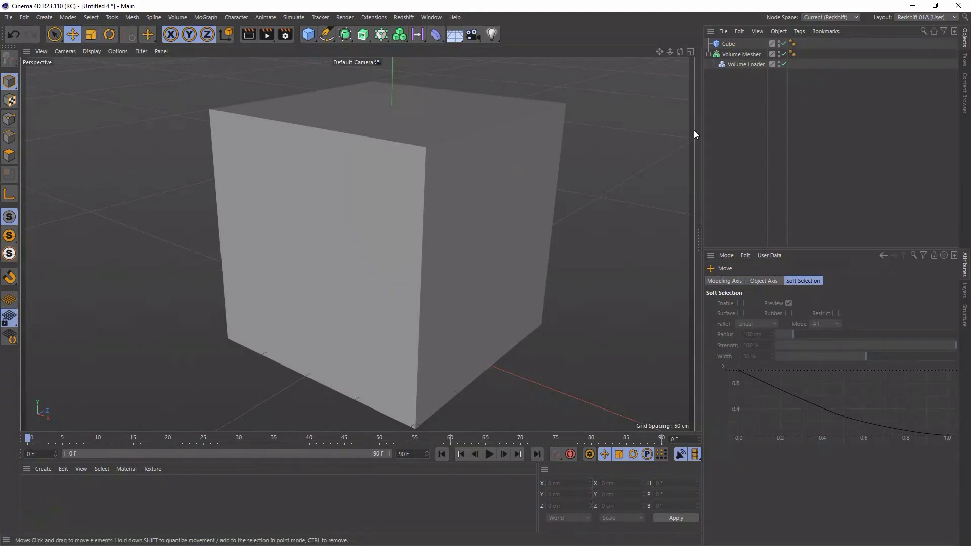
click(742, 53)
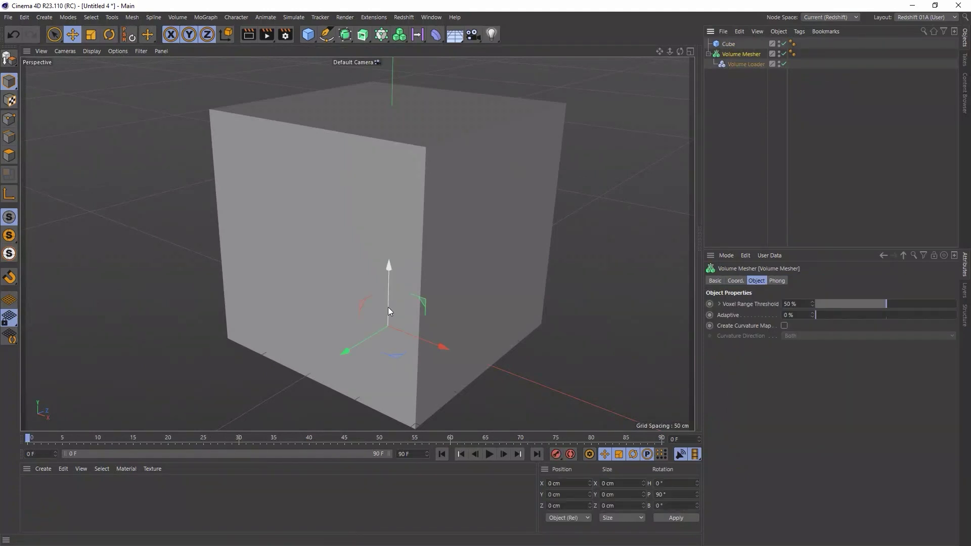
click(783, 44)
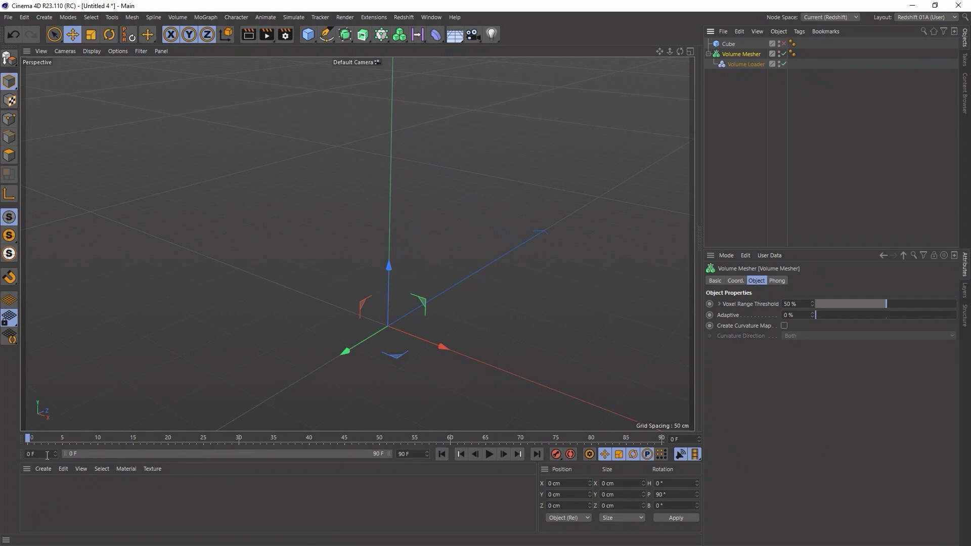
drag(30, 438, 41, 437)
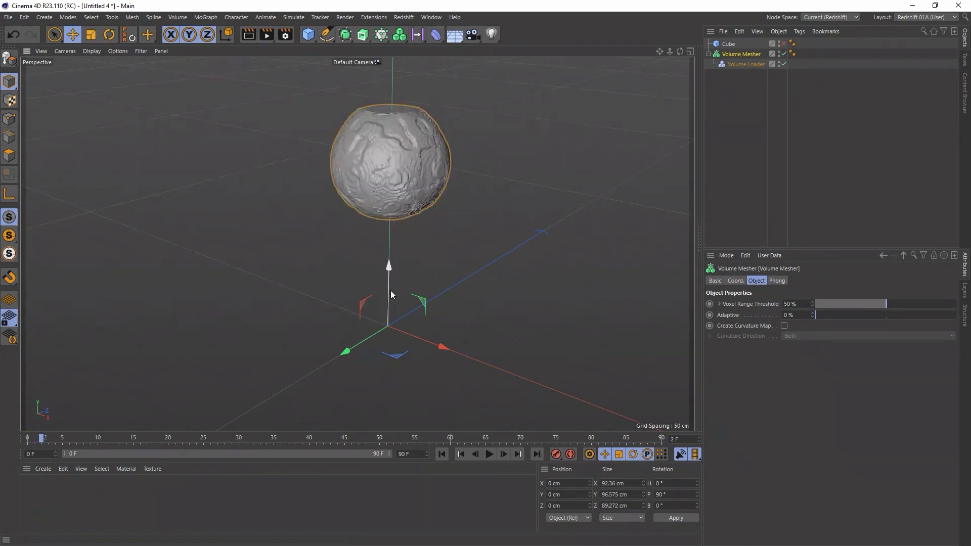
drag(390, 290, 390, 267)
click(783, 44)
drag(388, 253, 390, 276)
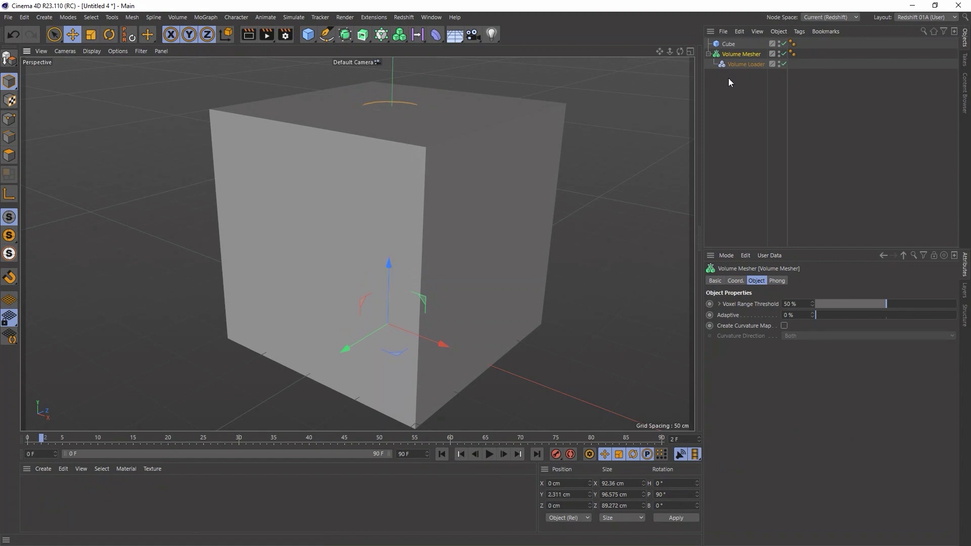
click(740, 101)
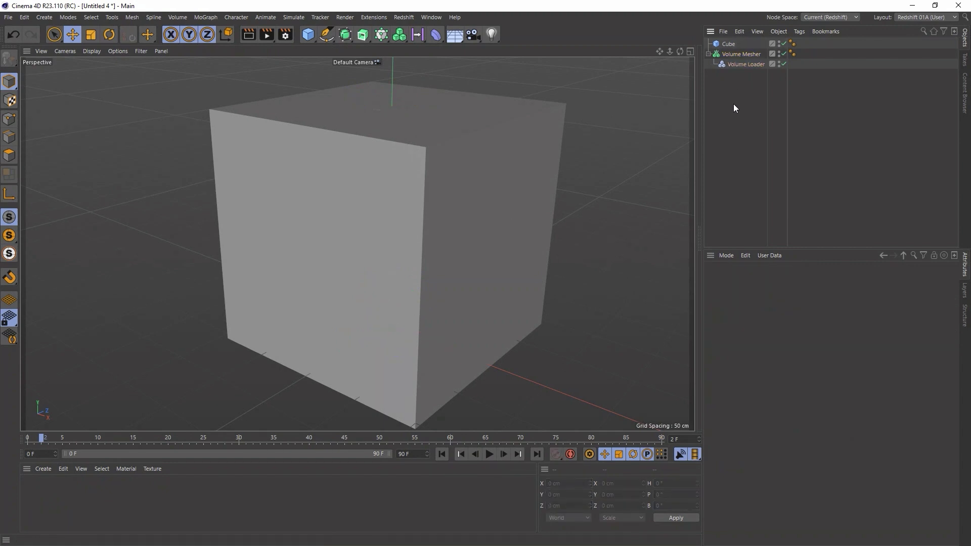
Create a Redshift material and give it the Glass preset
click(43, 469)
mouse_move(69, 372)
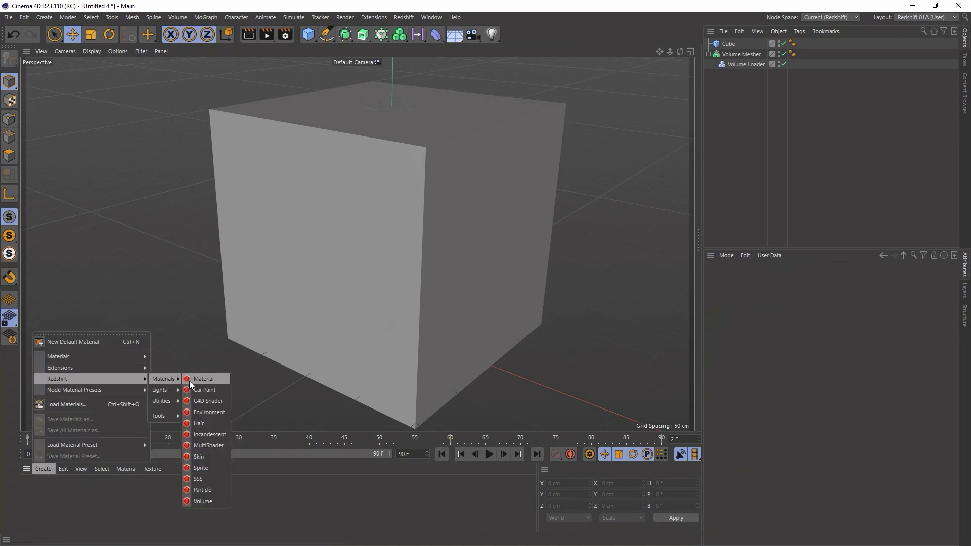
click(190, 379)
double_click(36, 491)
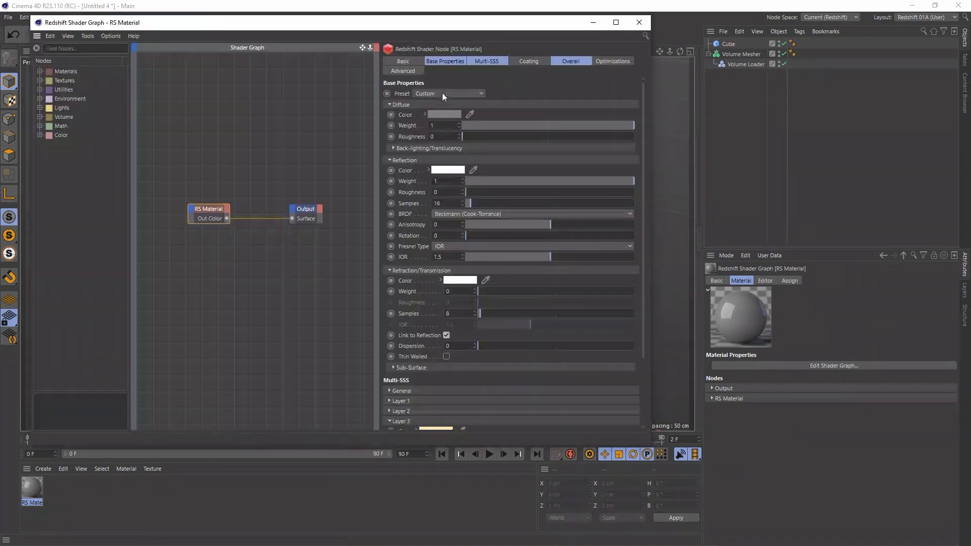
click(442, 94)
click(444, 119)
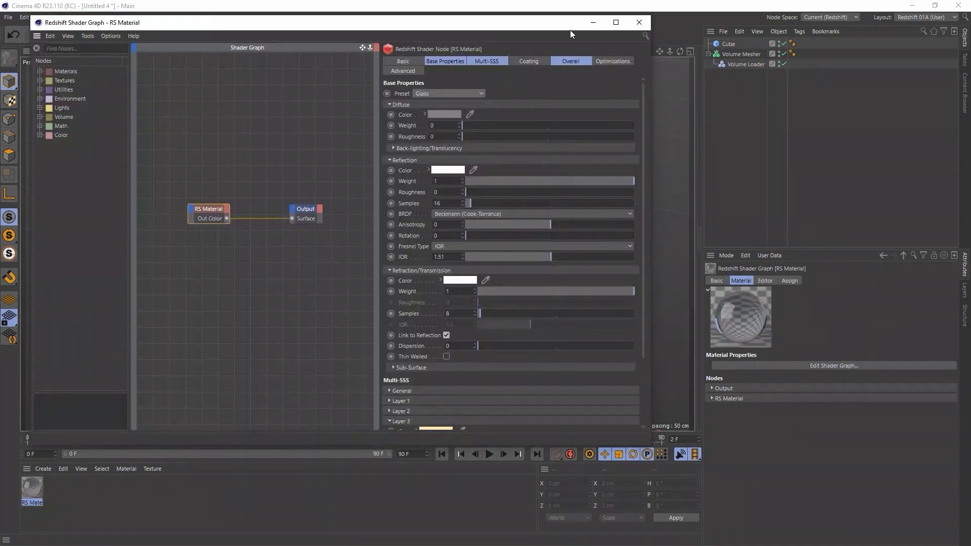
click(639, 22)
Apply the glass material to the cube and the Volume Mesher, and start a live Redshift render
drag(691, 87, 730, 42)
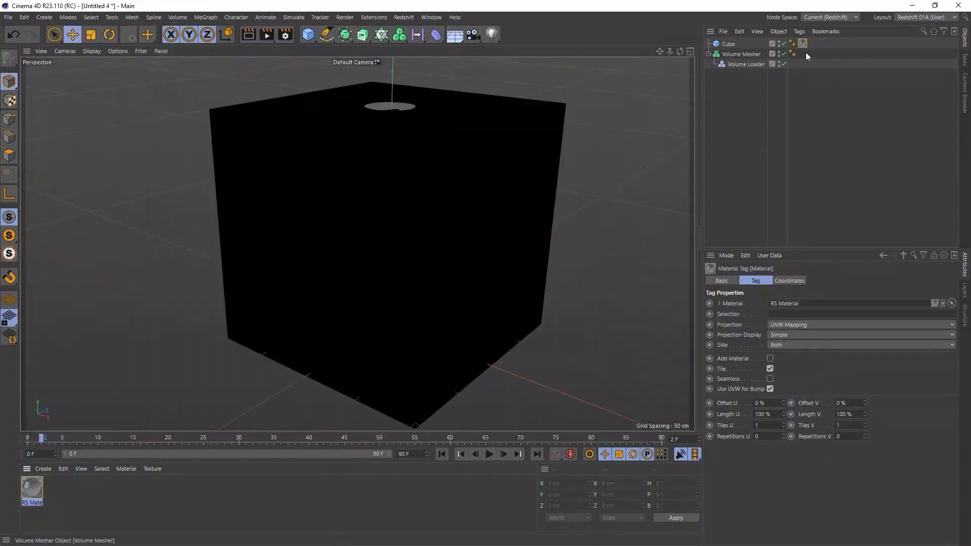
click(811, 100)
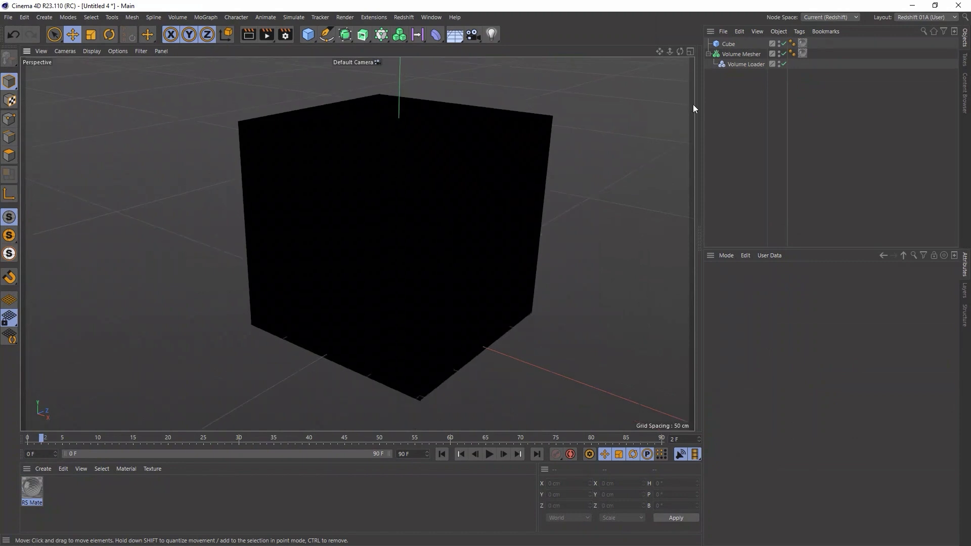
click(695, 107)
click(304, 87)
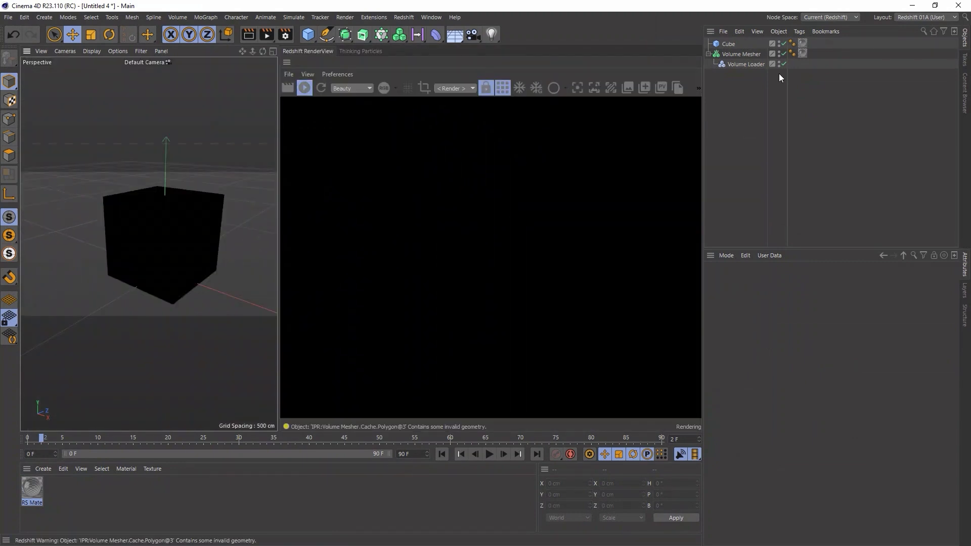
Add a Redshift Dome Light with Forest Road.hdr as its dome map, and disable its background
click(404, 17)
mouse_move(409, 44)
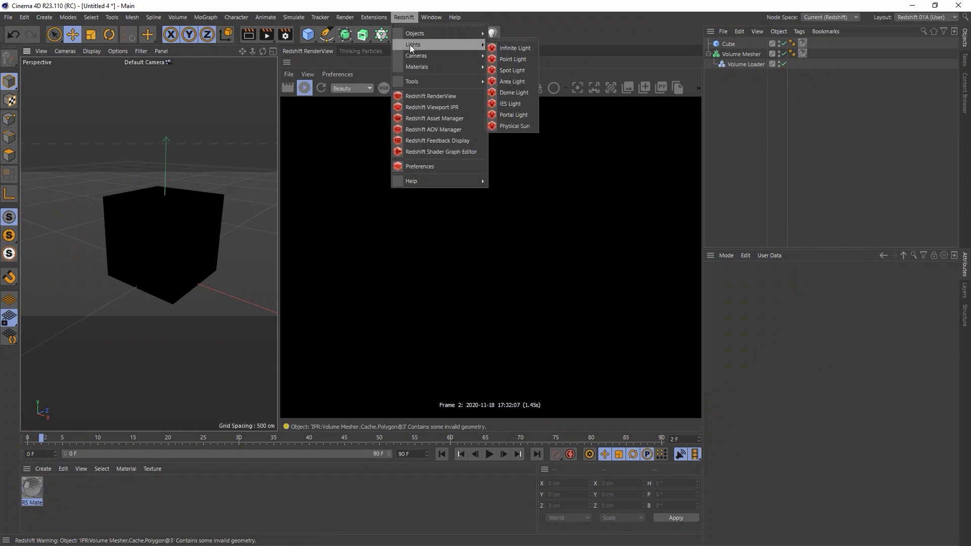
click(512, 92)
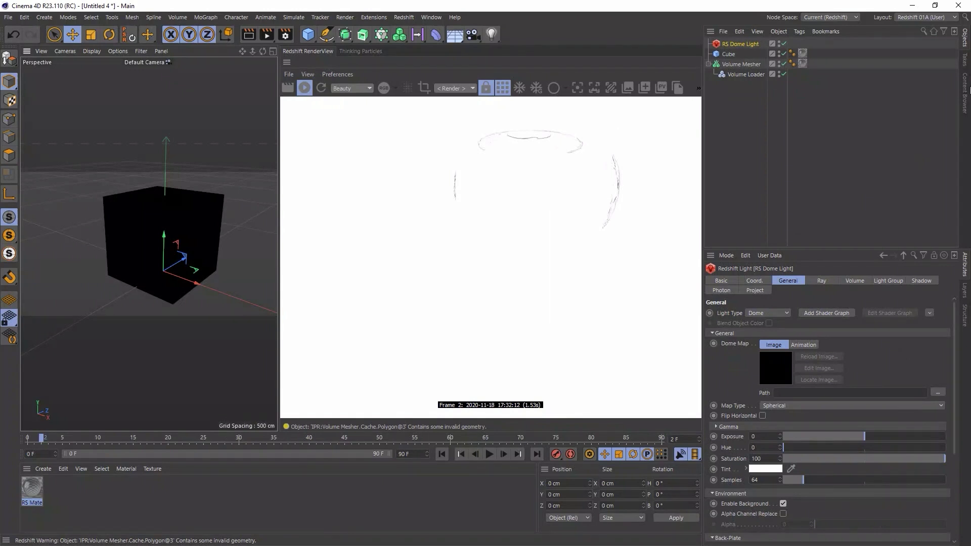
click(965, 96)
drag(889, 86, 825, 399)
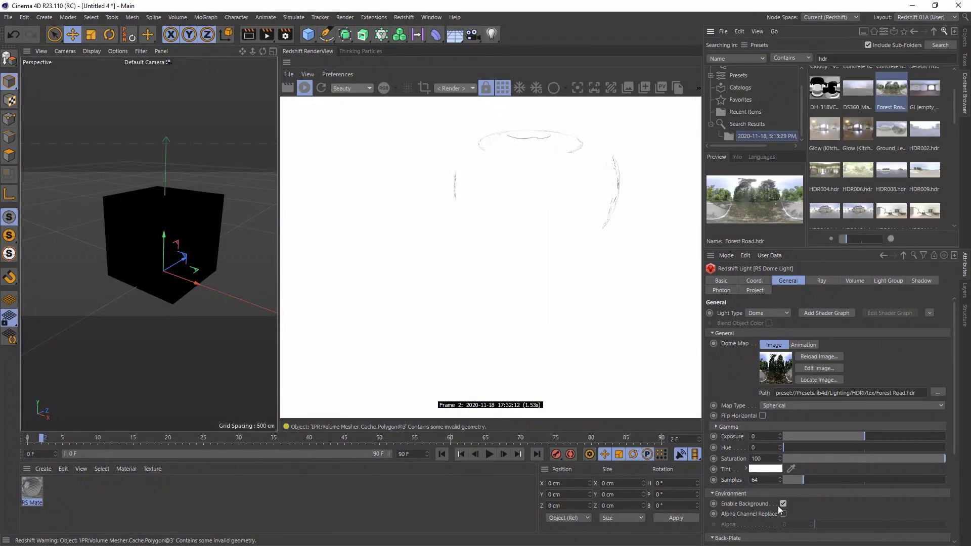
click(782, 504)
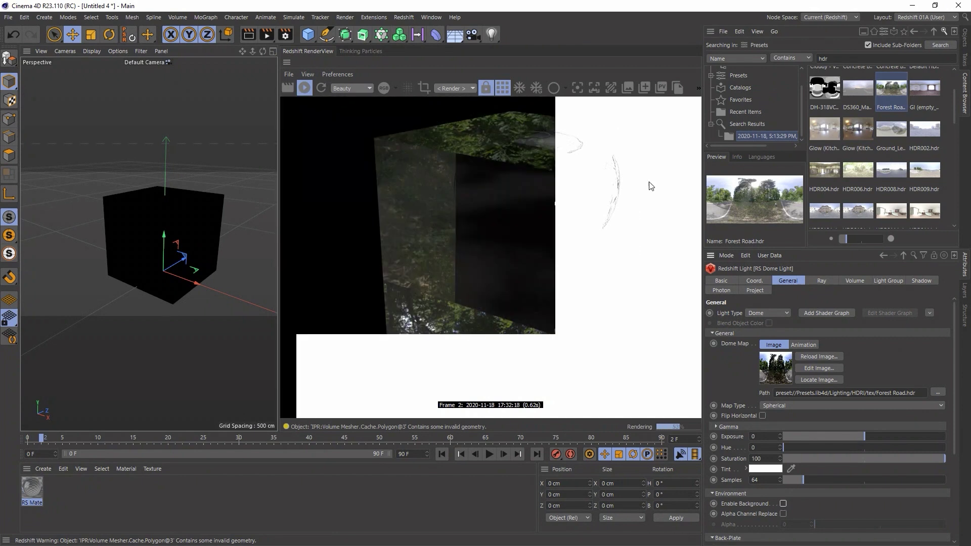
Make the cube editable and reverse the normals of all its polygons
click(965, 37)
click(729, 55)
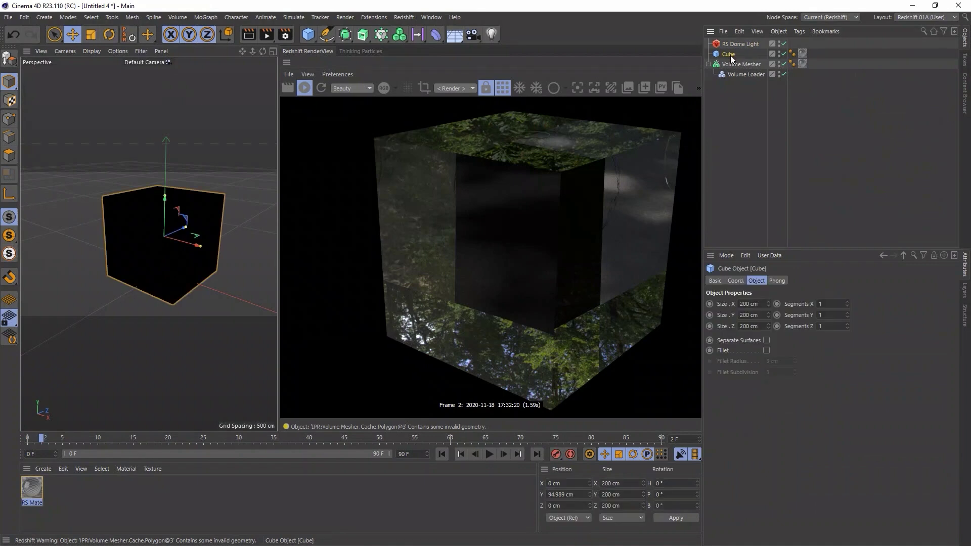
key(c)
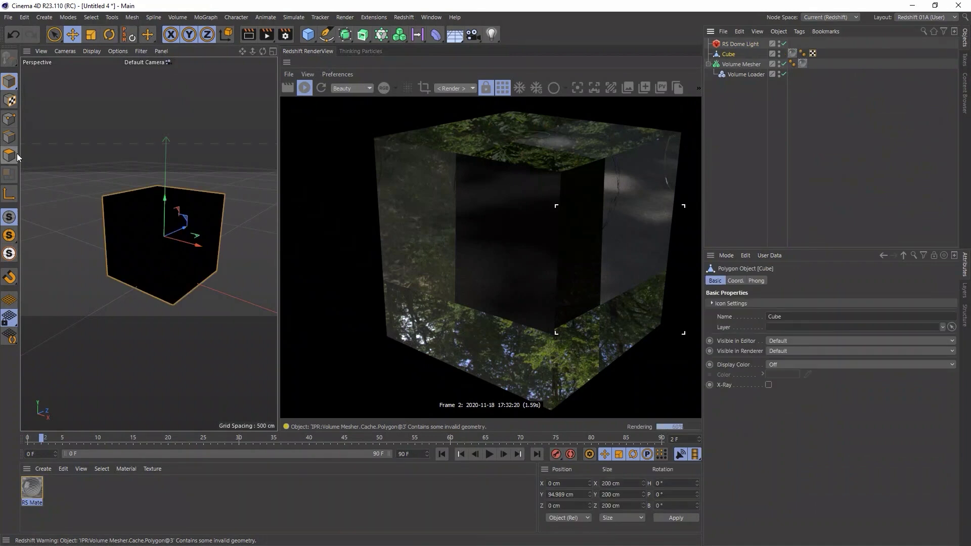
click(12, 155)
click(735, 177)
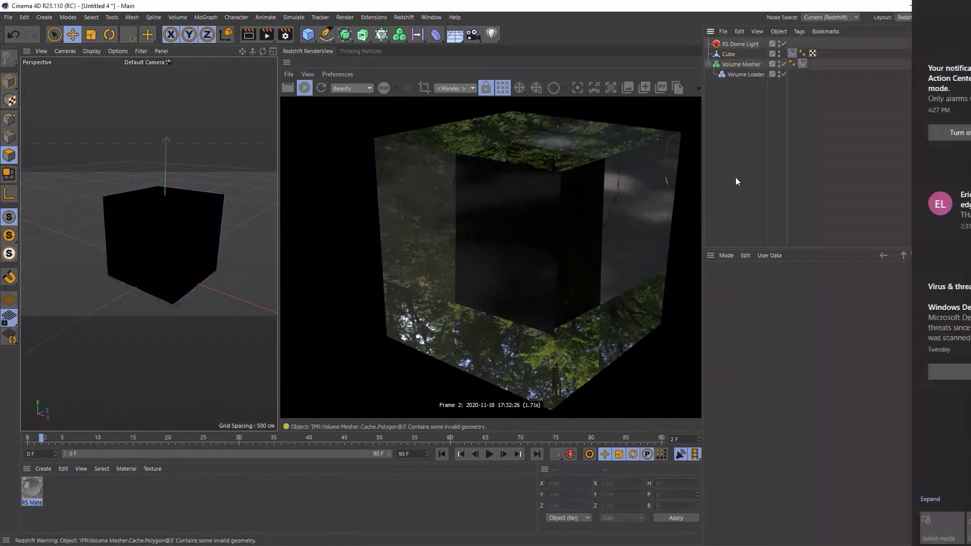
click(728, 54)
click(118, 244)
key(ctrl+a)
right_click(137, 250)
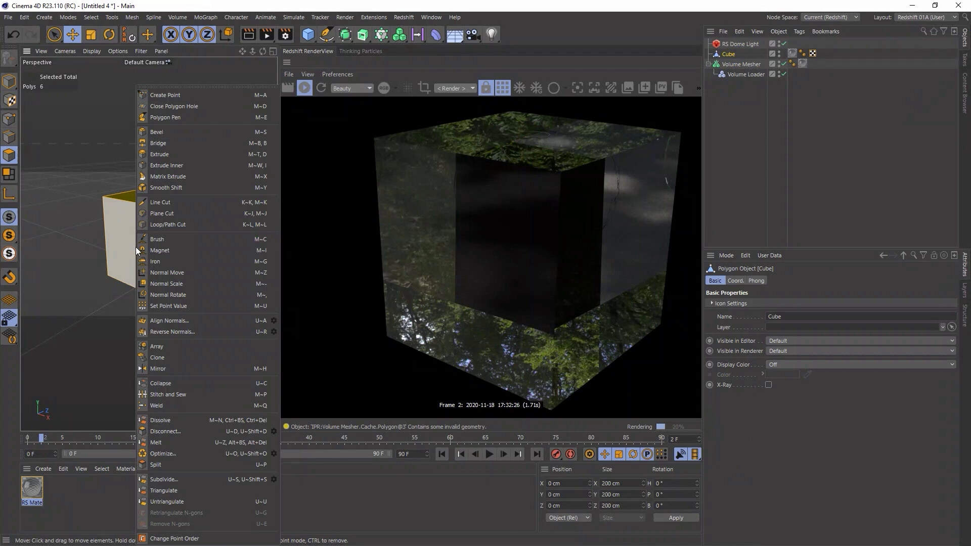
click(176, 331)
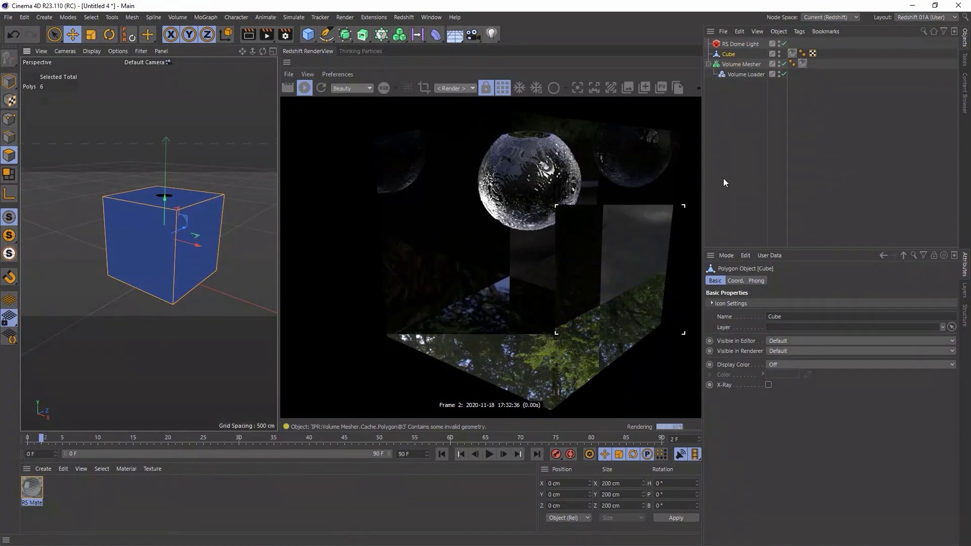
Move the animation to frame 37 and switch the live render from bucket to progressive rendering
click(733, 64)
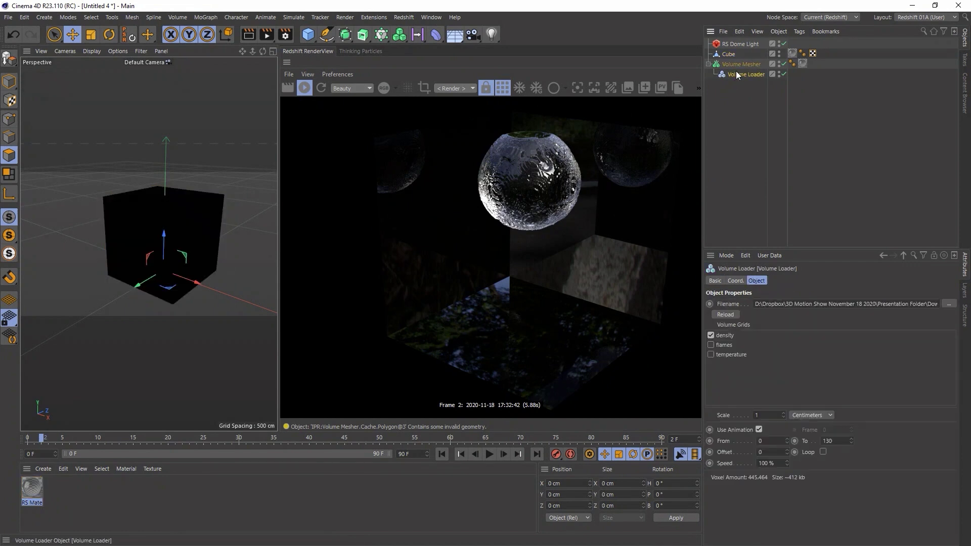
click(736, 96)
drag(259, 439, 280, 440)
click(286, 442)
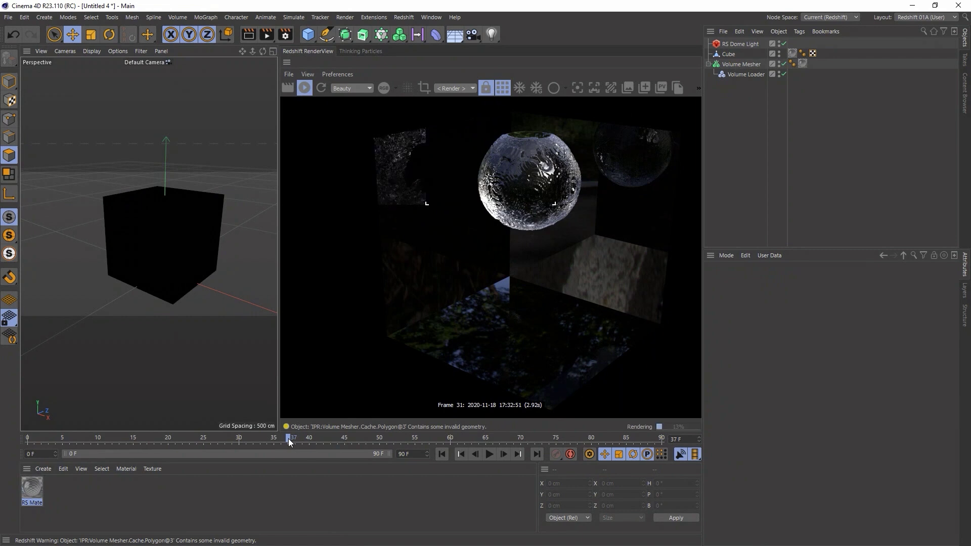
click(505, 86)
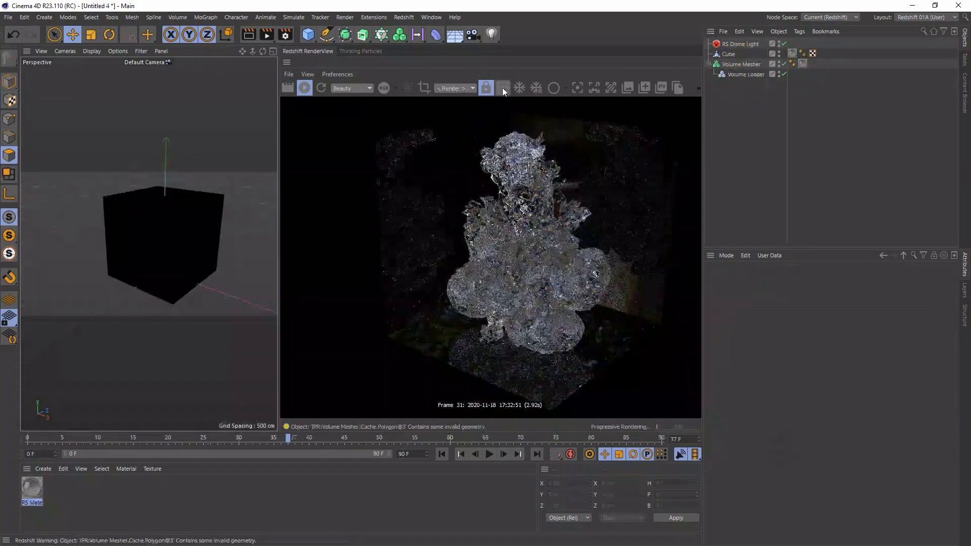
Move the animation to frame 49 and switch the live render from progressive to bucket rendering
click(304, 438)
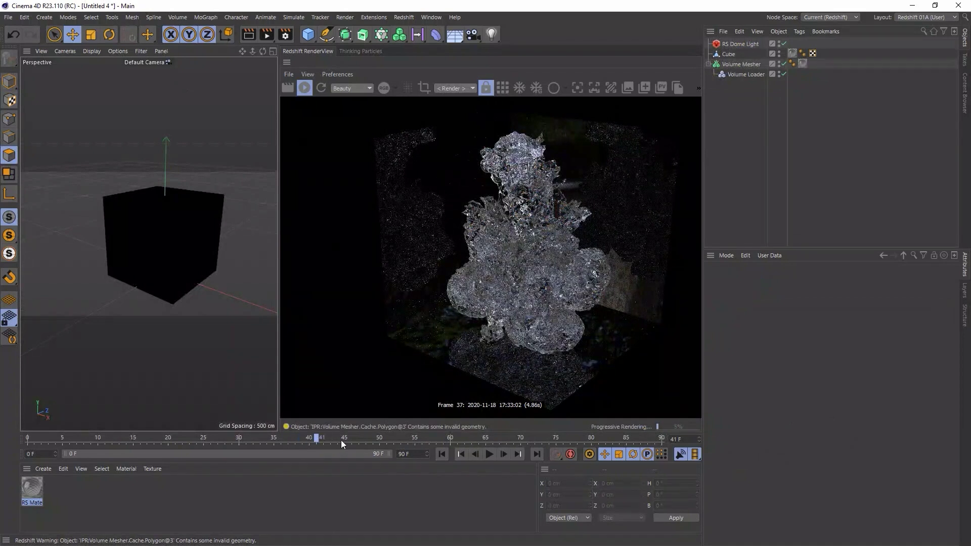
drag(353, 441, 374, 439)
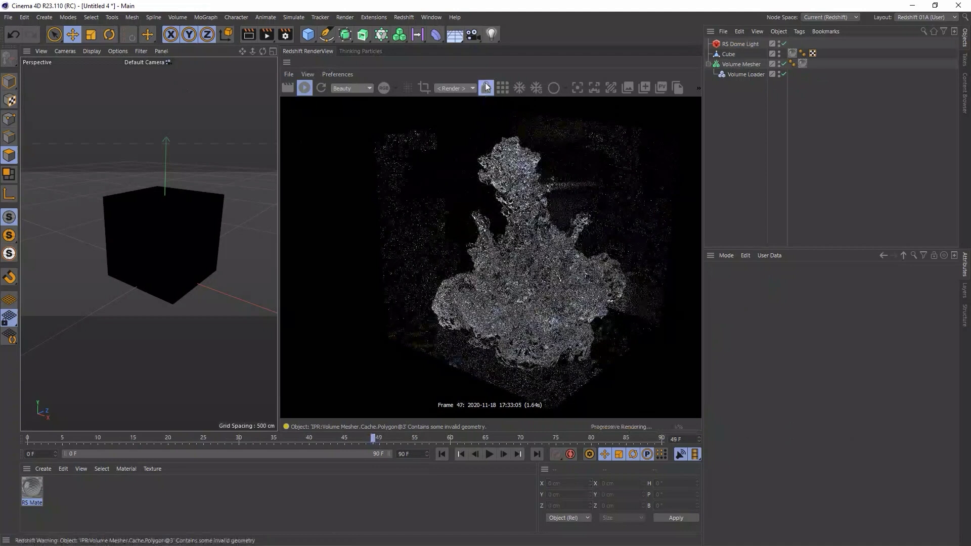
click(504, 89)
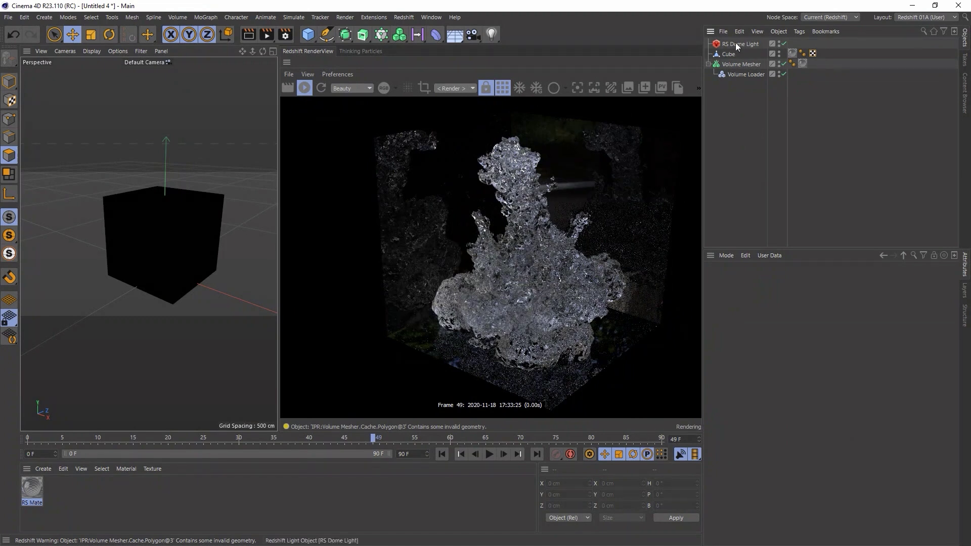
Close the render view, delete the cube, dome light and Volume Mesher's material tag, and move the animation to frame 31
middle_click(287, 63)
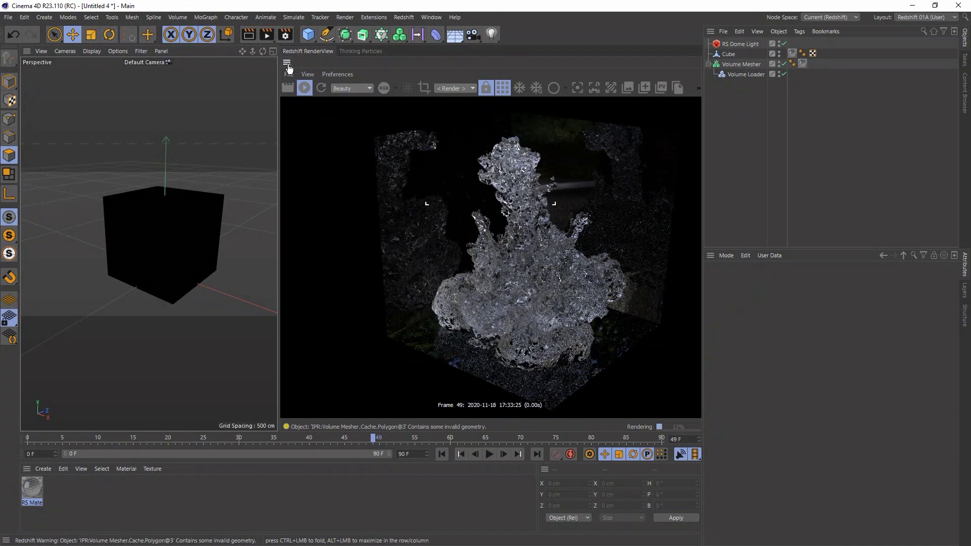
click(730, 53)
key(Delete)
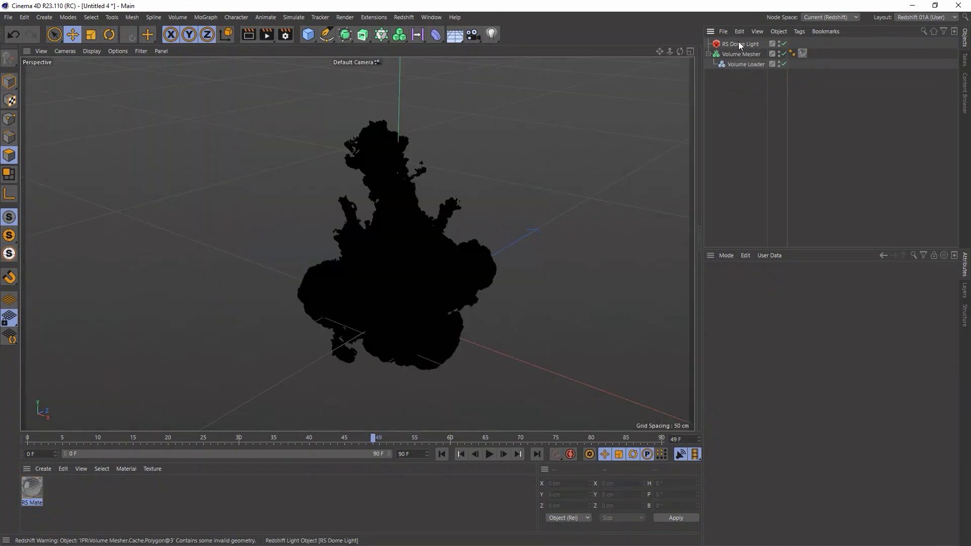
click(738, 43)
key(Delete)
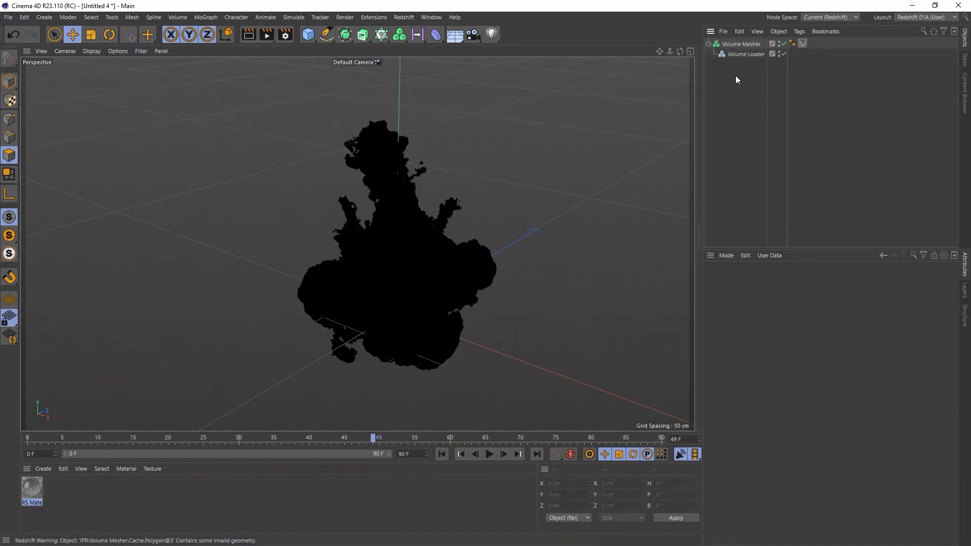
drag(278, 437, 140, 438)
drag(401, 436, 246, 438)
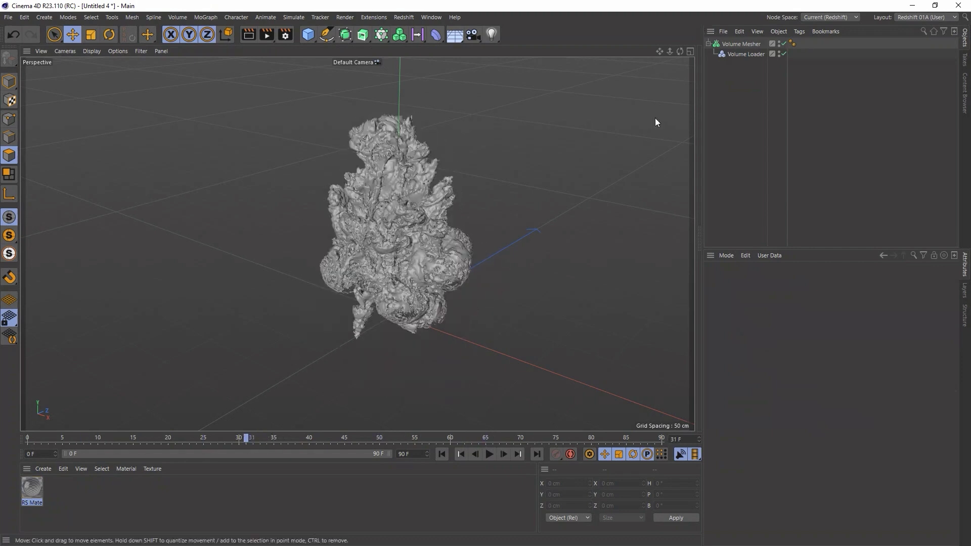
Duplicate the Volume Loader outside the Volume Mesher and switch the copy from the density grid to the flames grid
click(750, 54)
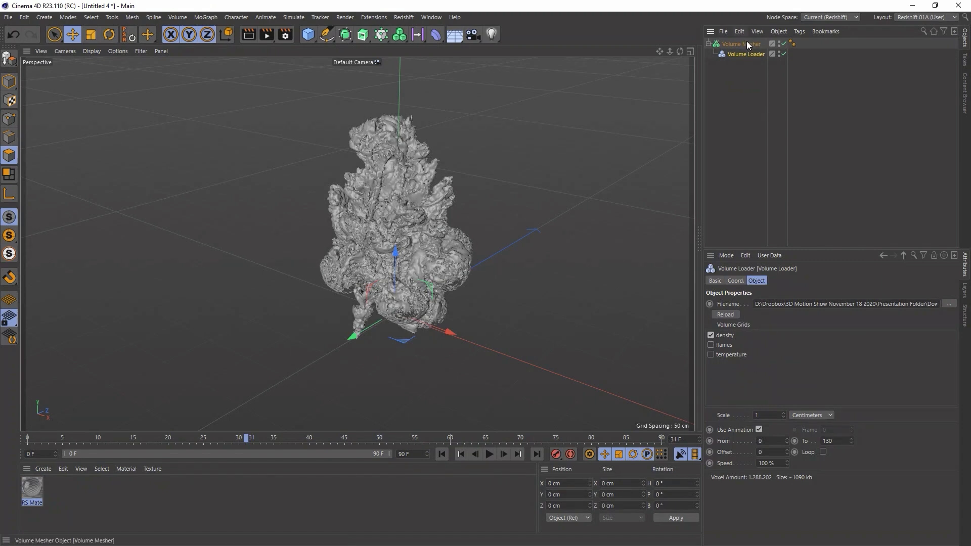
ctrl+drag(744, 52, 740, 96)
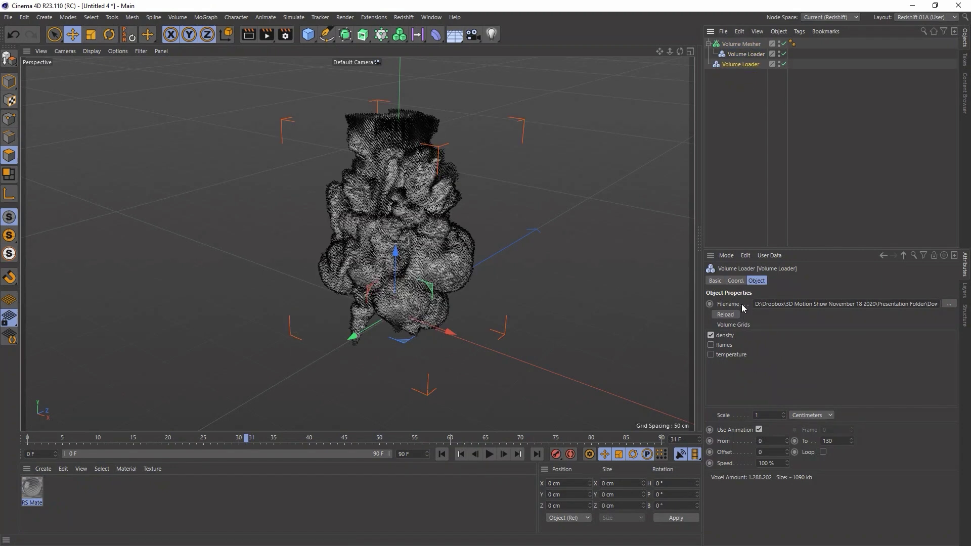
click(710, 335)
click(711, 344)
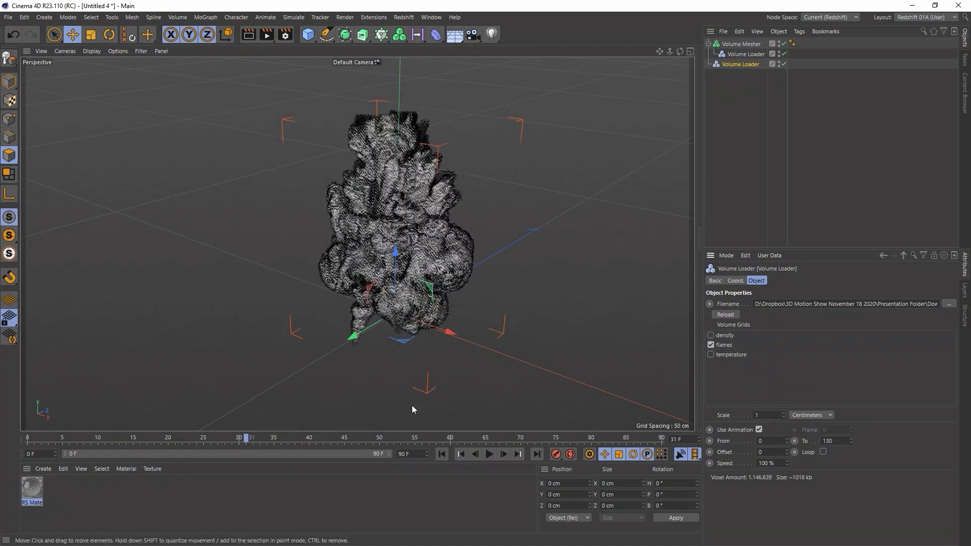
Move the flames Volume Loader beside the meshed explosion and scrub the animation to frame 33 to compare them
drag(368, 329, 244, 372)
click(326, 437)
drag(324, 437, 259, 444)
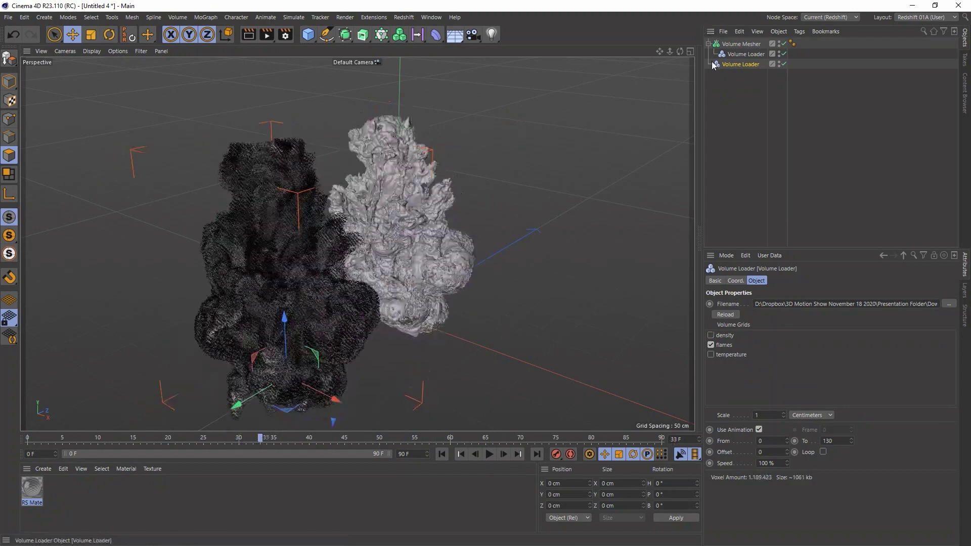
Place a second, offset density Volume Loader under the Volume Mesher, and delete the flames loader and the duplicate mesher
mouse_move(738, 41)
ctrl+mouse_down()
mouse_move(741, 113)
mouse_move(741, 49)
ctrl+mouse_up()
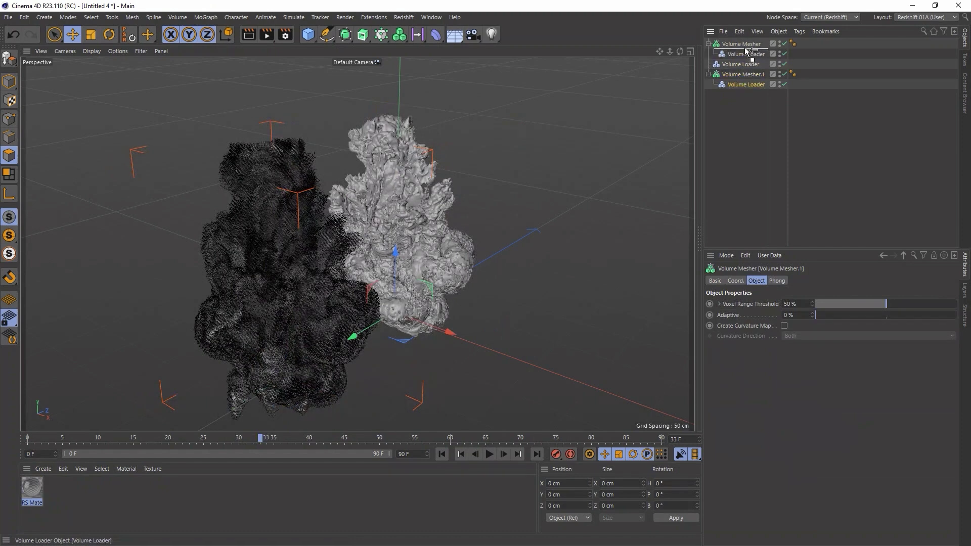
click(735, 73)
key(Delete)
click(738, 74)
key(Delete)
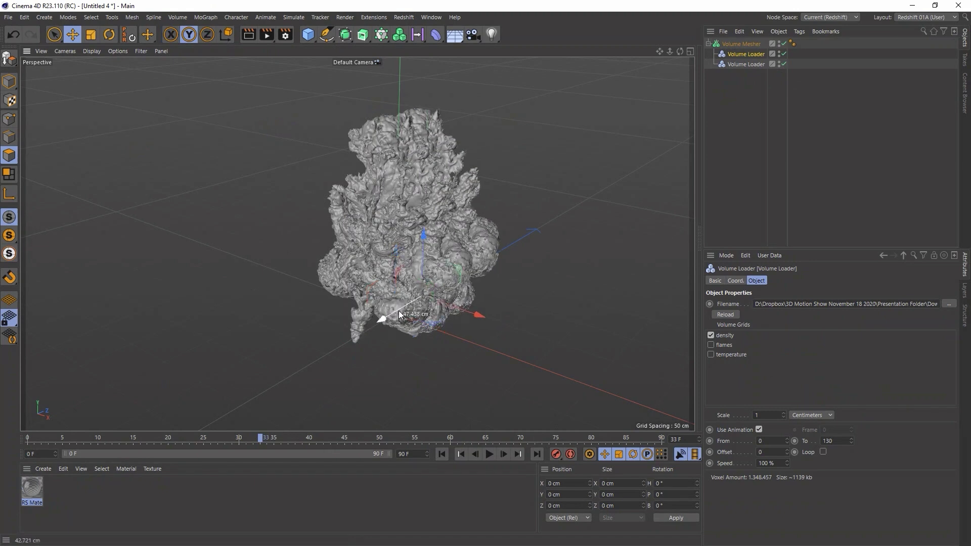
Check the Volume Mesher's properties and delete its extra Volume Loader
click(723, 45)
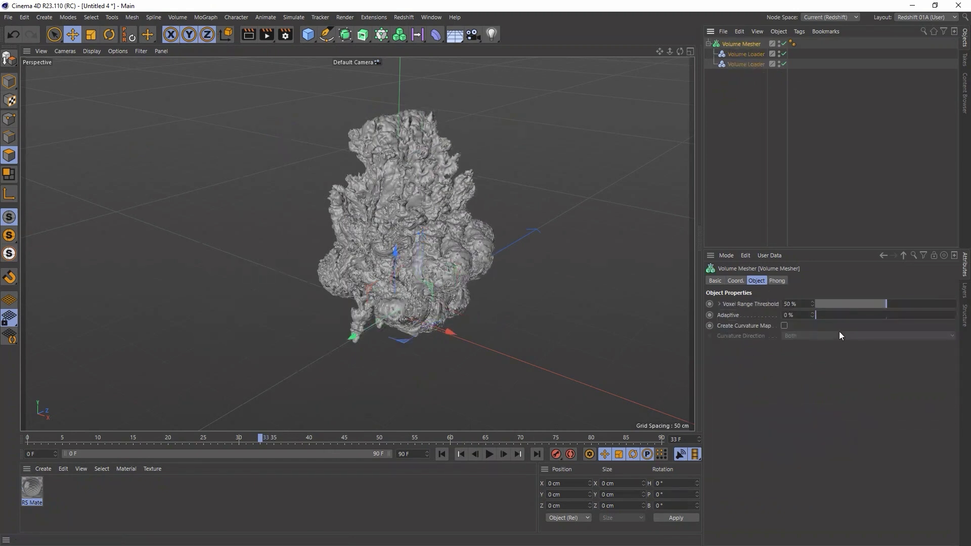
click(751, 53)
key(Delete)
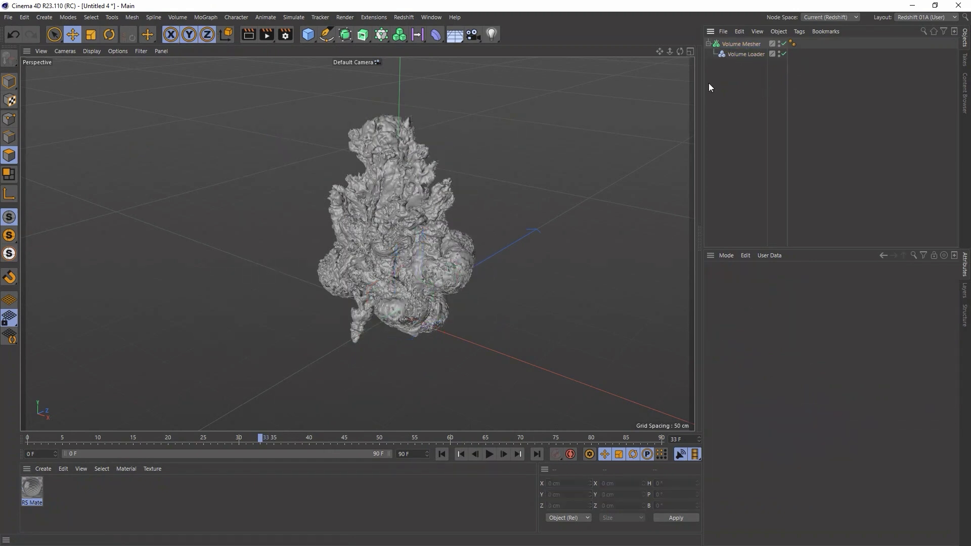
Add a Volume Builder, make the Volume Loader its child, and delete the old Volume Mesher
click(401, 38)
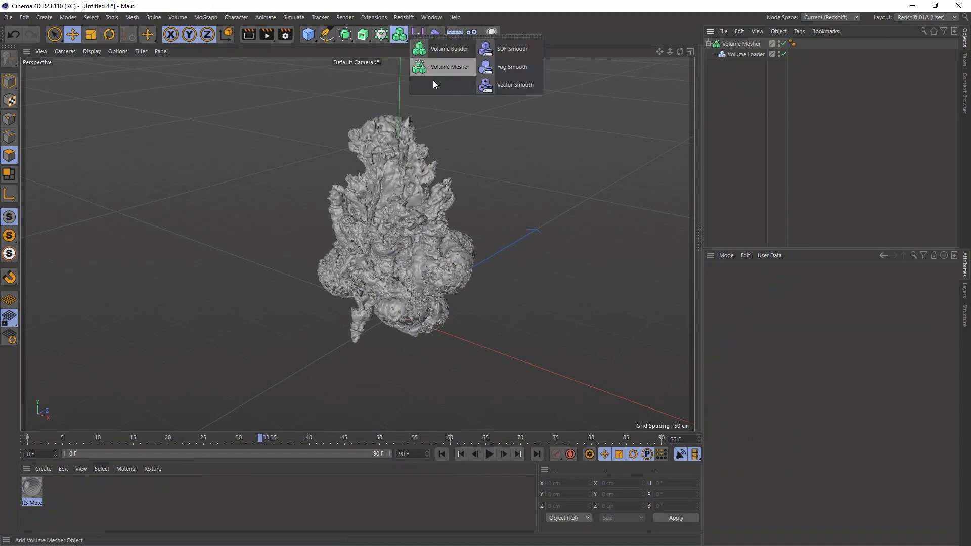
click(441, 50)
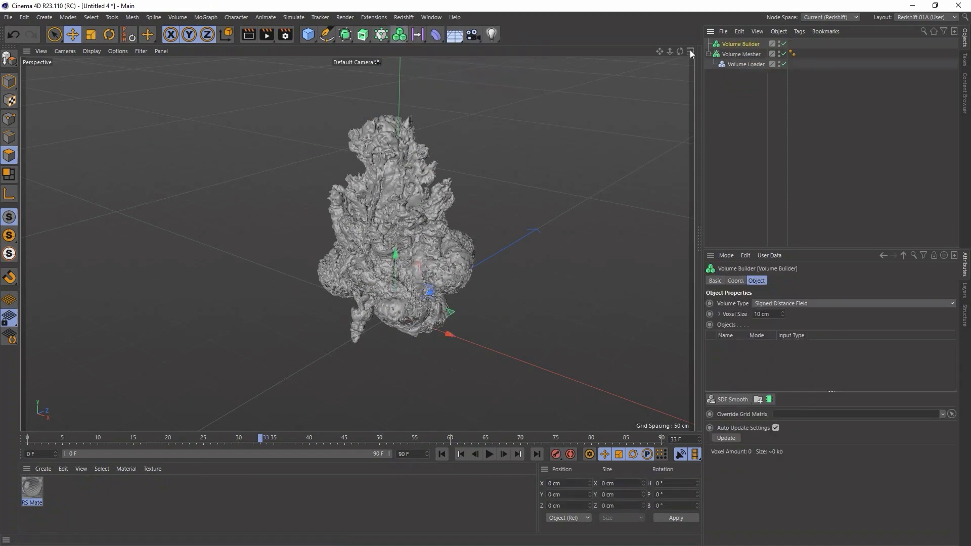
drag(745, 66, 741, 45)
click(733, 63)
key(Delete)
Set the Volume Builder's voxel size to 2 cm
click(740, 44)
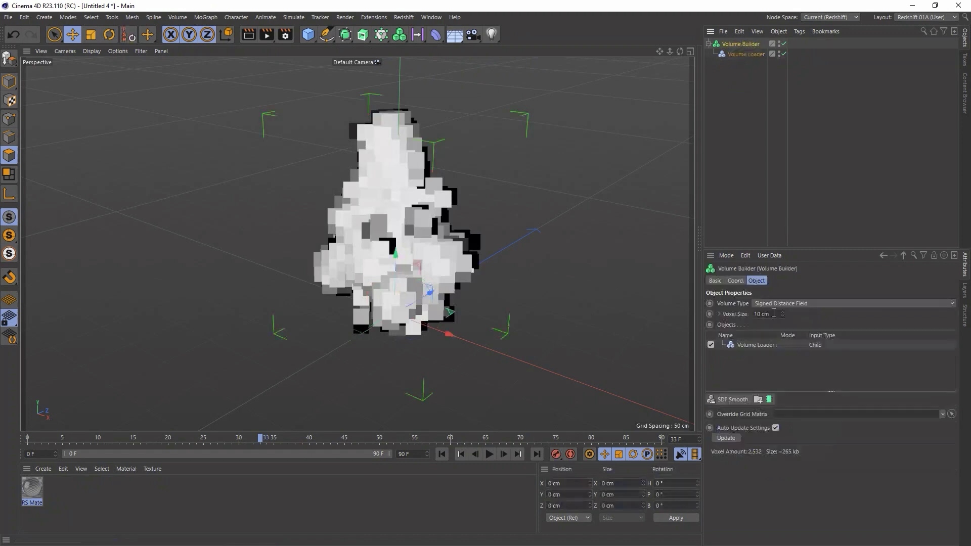
key(ctrl+a)
text(2)
key(Return)
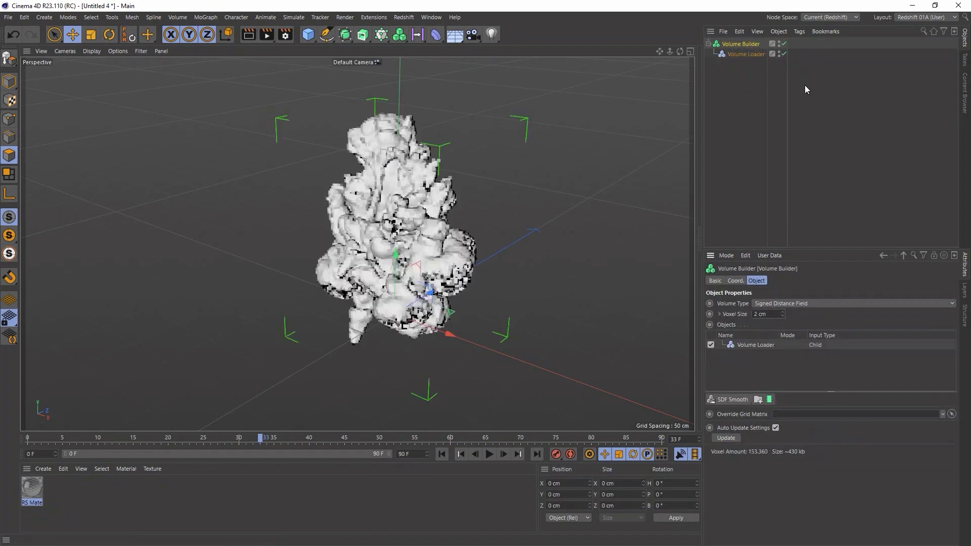
Duplicate the Volume Loader inside the Volume Builder, offset the copy sideways, and set its mode to Subtract
ctrl+drag(744, 53, 745, 47)
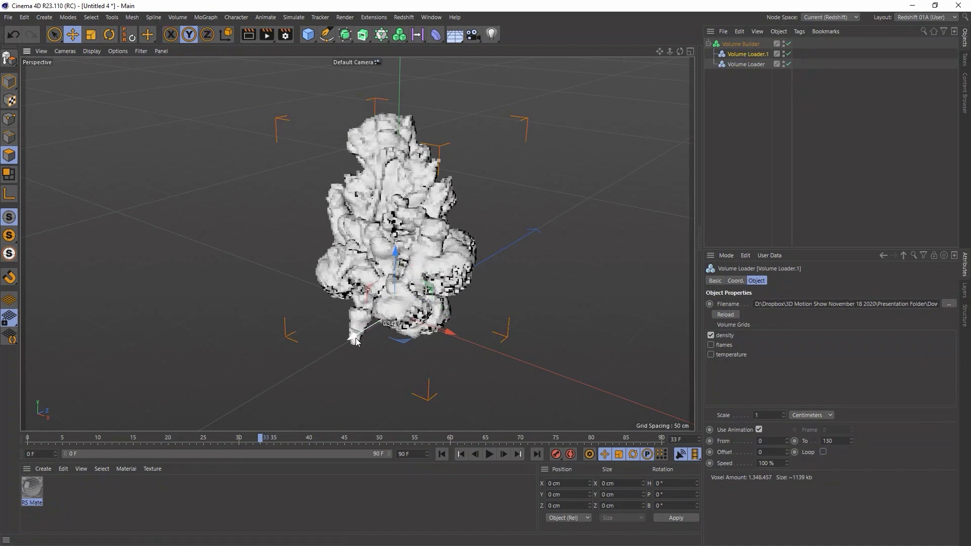
click(737, 45)
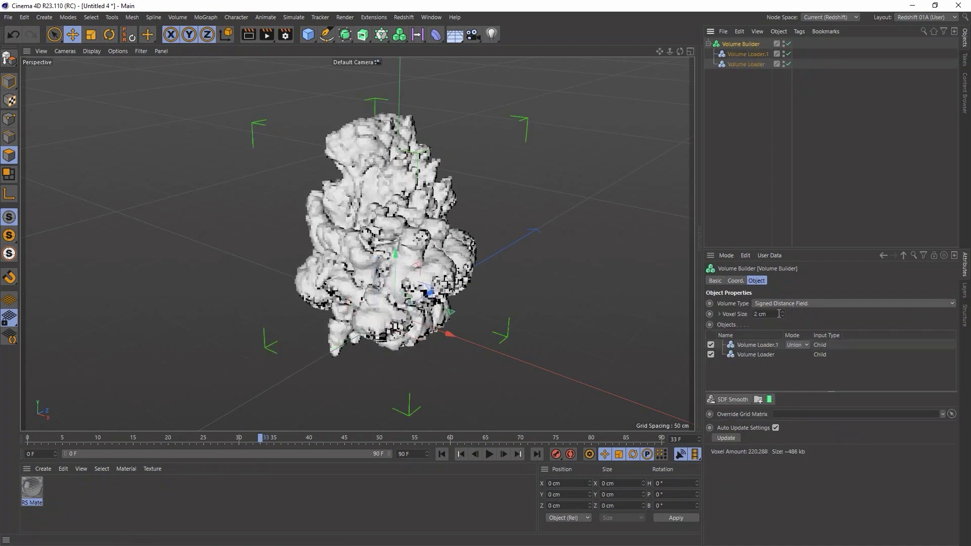
click(801, 344)
click(808, 369)
alt+drag(539, 235, 672, 242)
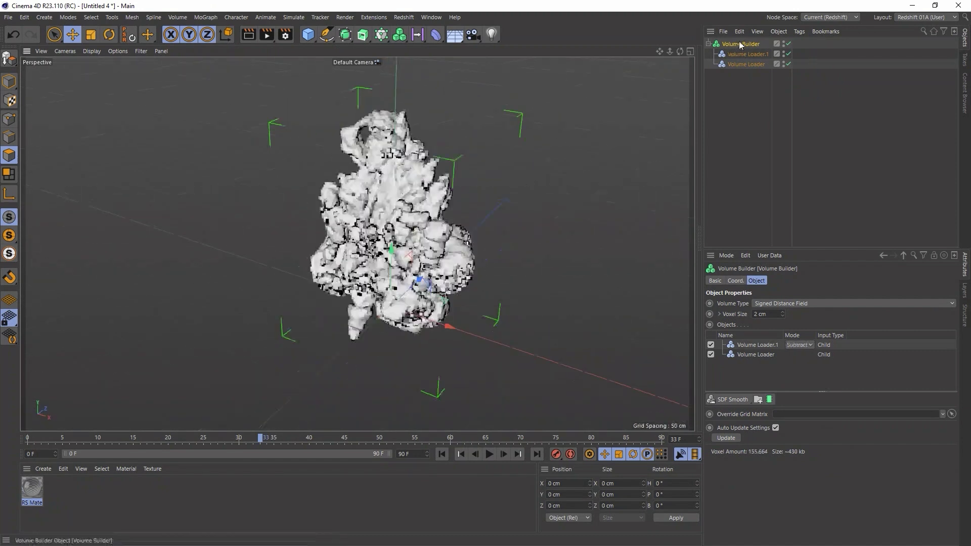
Refine the Volume Builder's voxel size to 1 cm and inspect the subtracted shape from another angle
click(763, 314)
text(1)
key(Return)
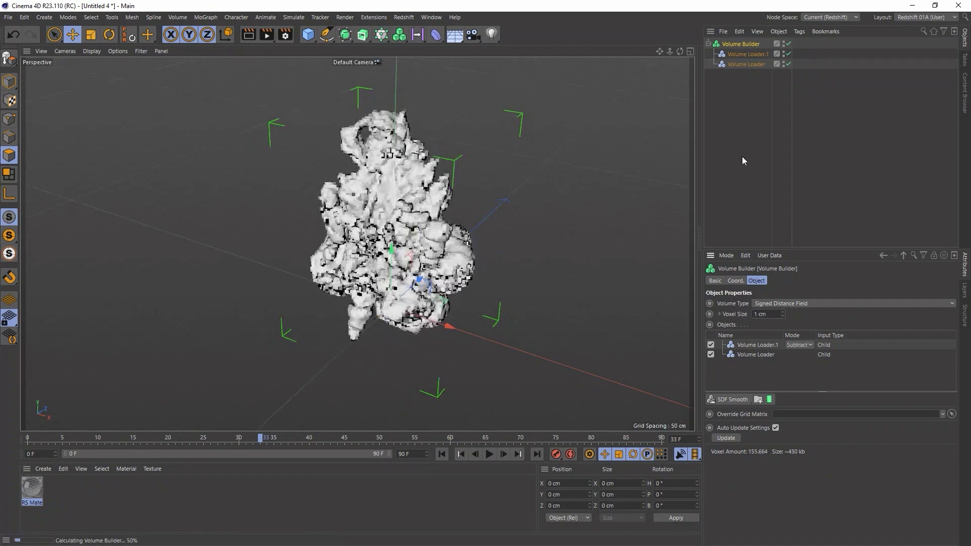
click(738, 123)
alt+drag(485, 167, 520, 165)
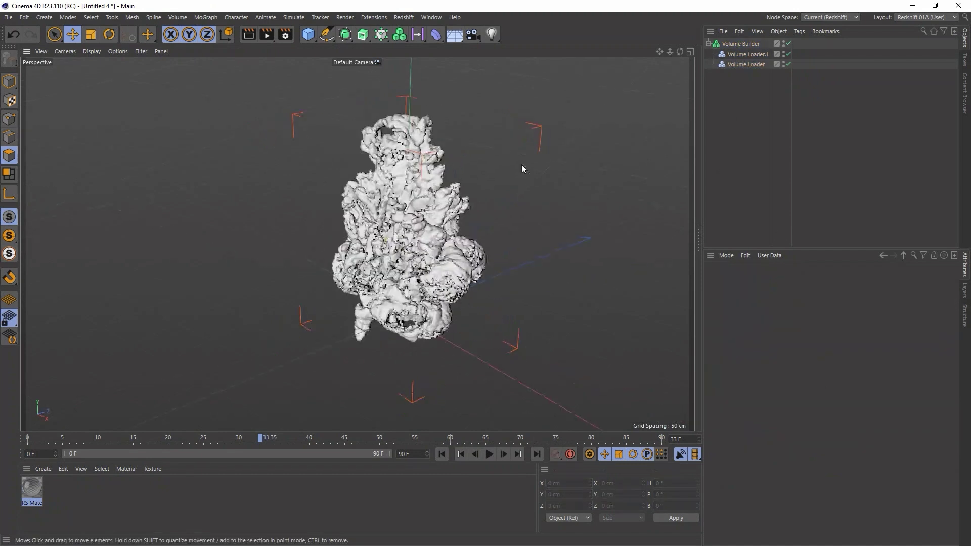
Parent the Volume Builder to a new Volume Mesher and advance the animation to frame 27 to inspect the carved mesh
click(727, 45)
drag(400, 39, 430, 66)
alt+drag(506, 217, 213, 304)
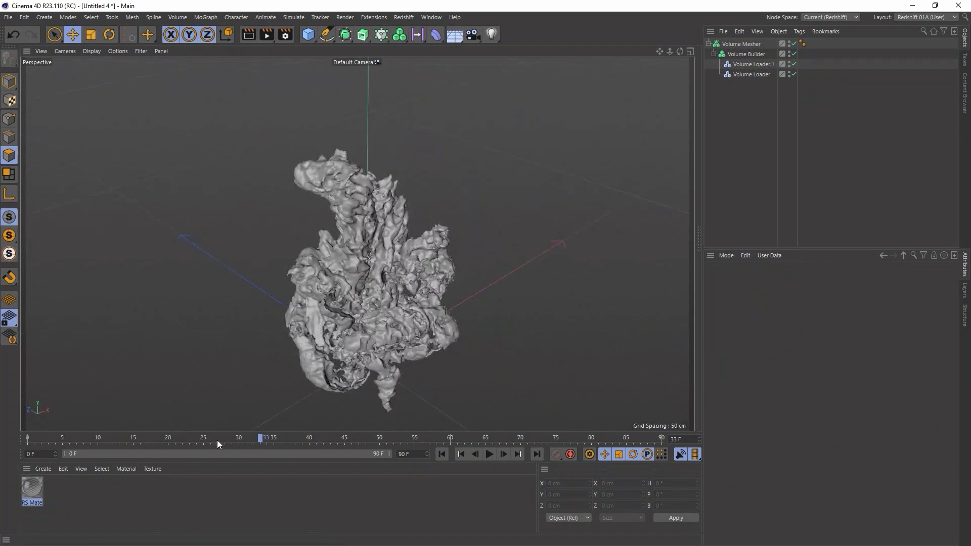
drag(207, 440, 210, 437)
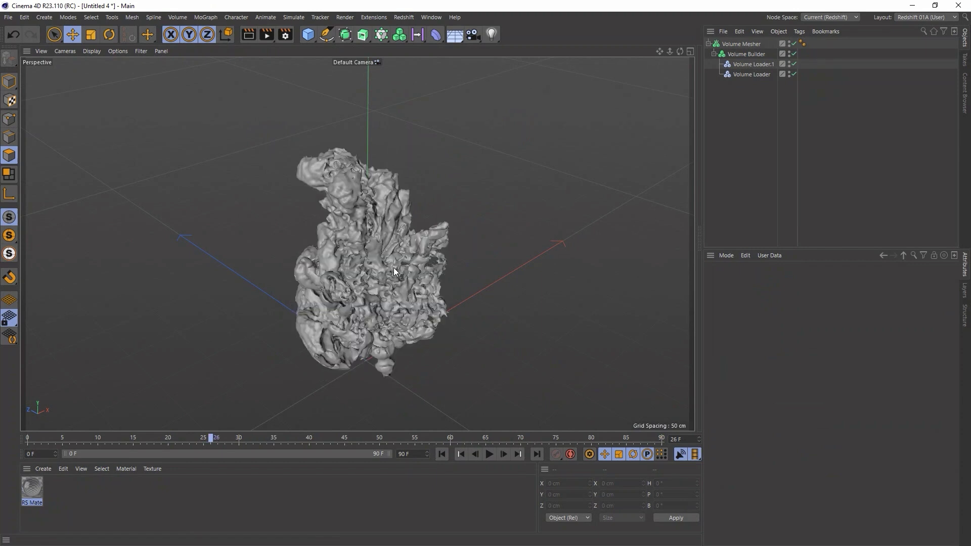
key(g)
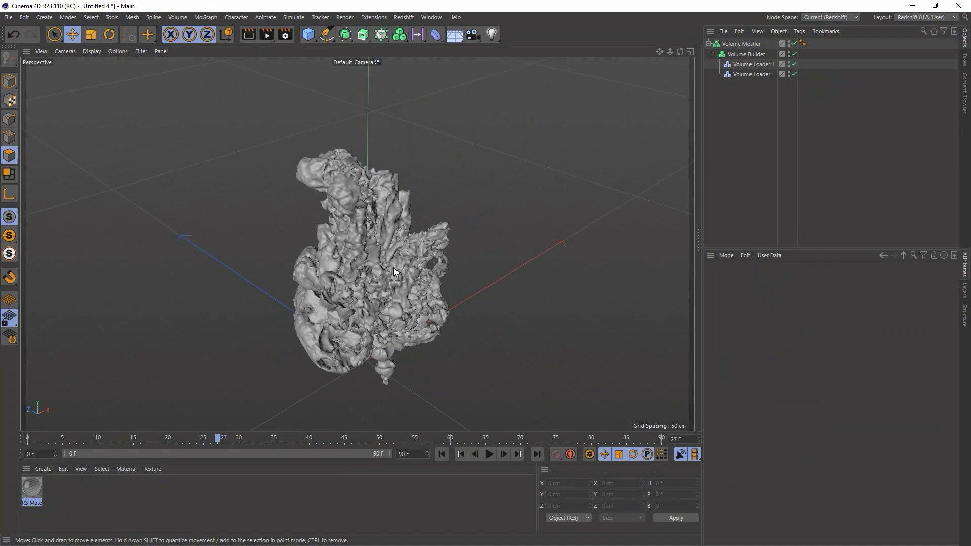